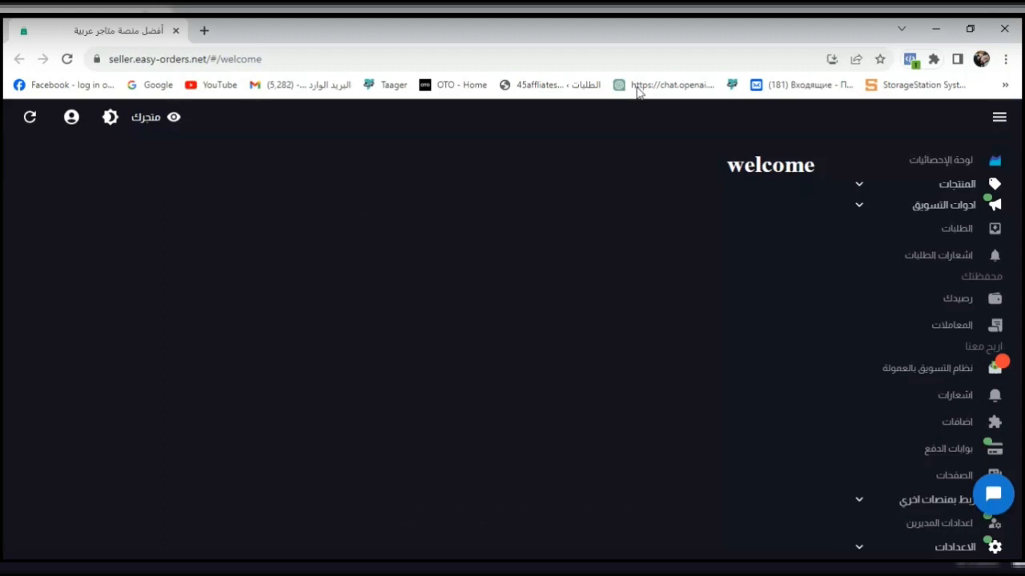
- Open the store's statistics dashboard and review its order and sales figures
left_click(959, 170)
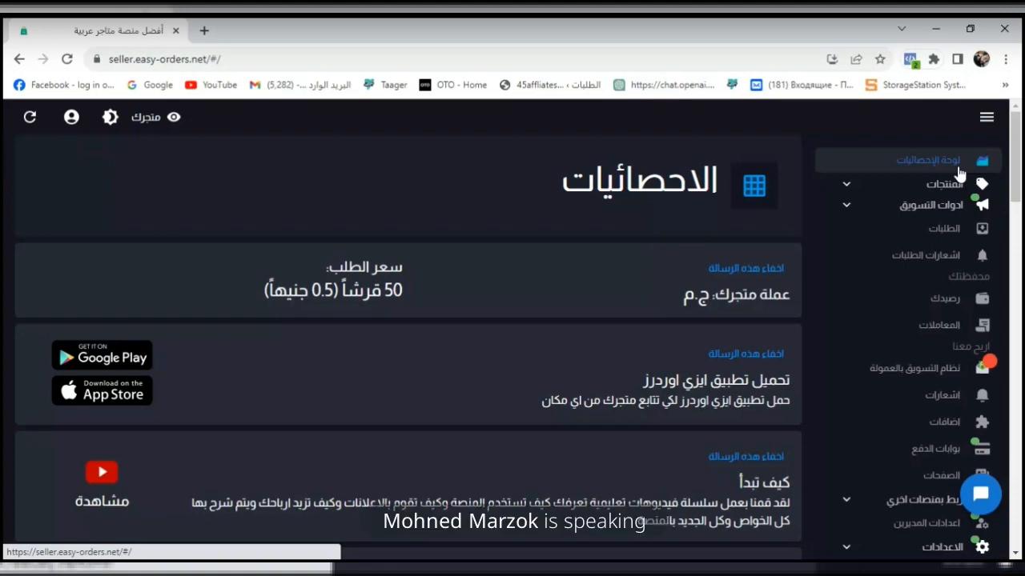
left_click_drag(1022, 160, 1022, 264)
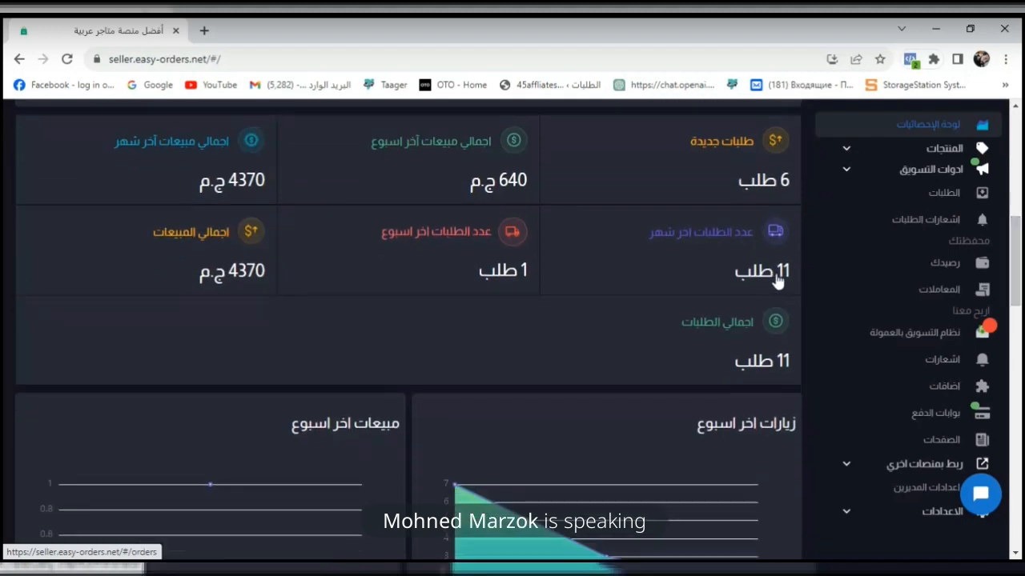
left_click_drag(1021, 265, 1021, 228)
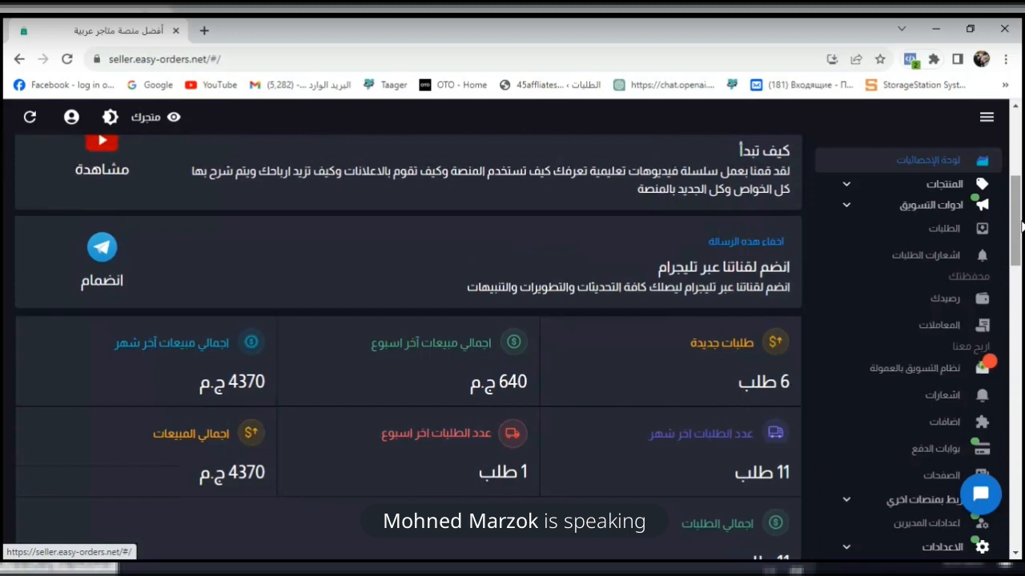
left_click_drag(1020, 227, 1021, 203)
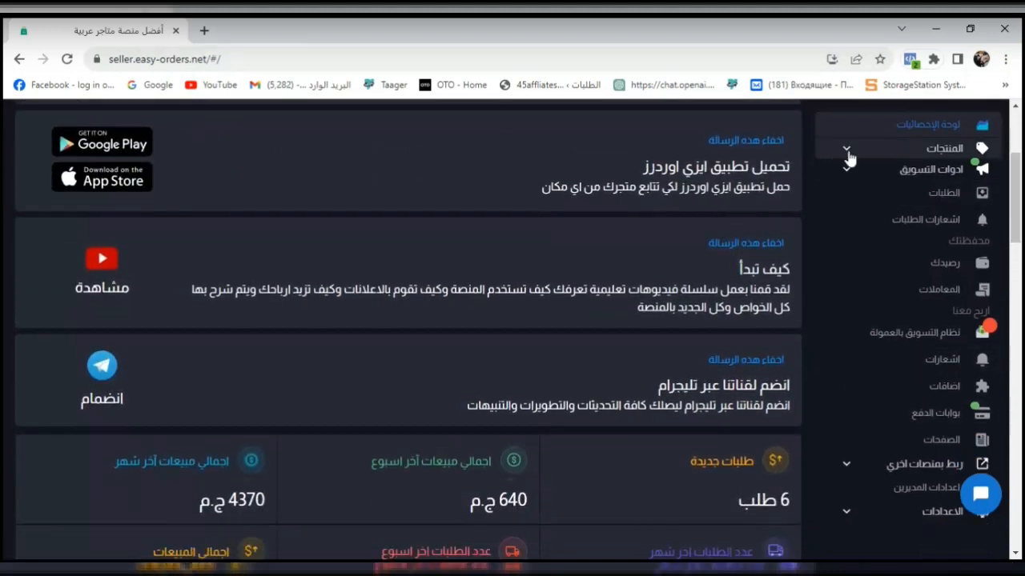
- Search Google for "tiktok ads business" in a new browser tab
left_click(204, 31)
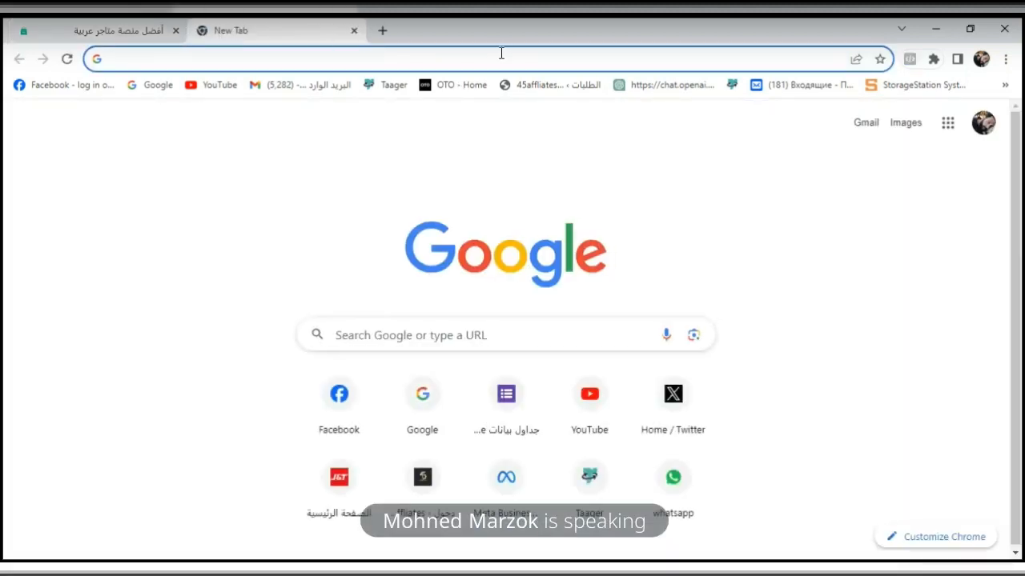
type("tik")
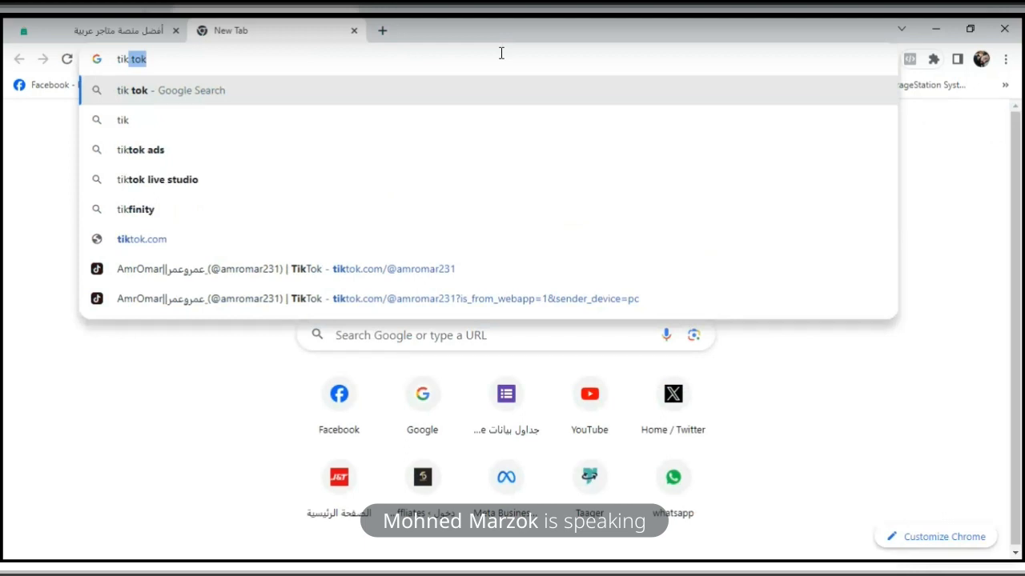
type("tok")
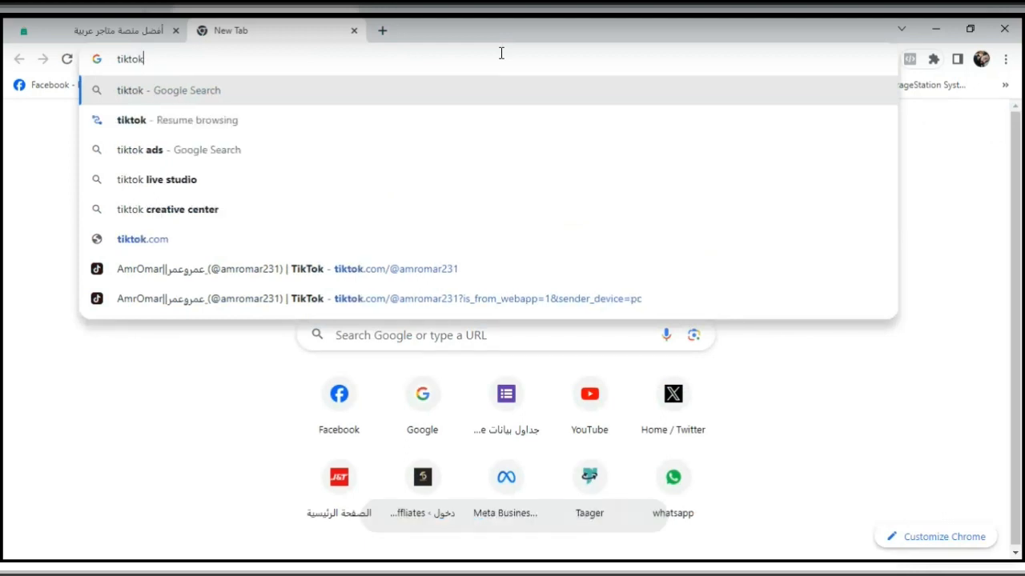
type("a")
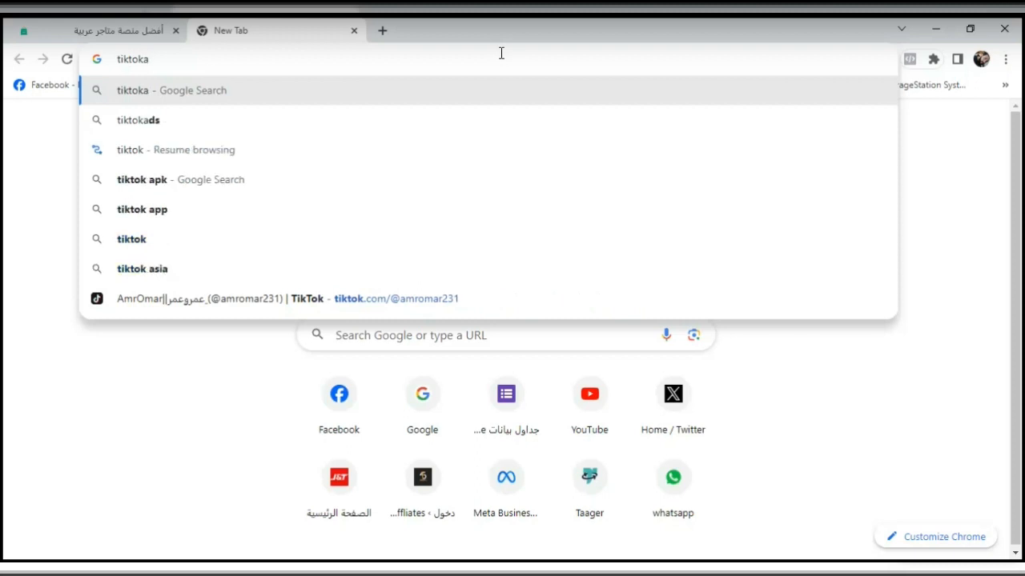
type("ds")
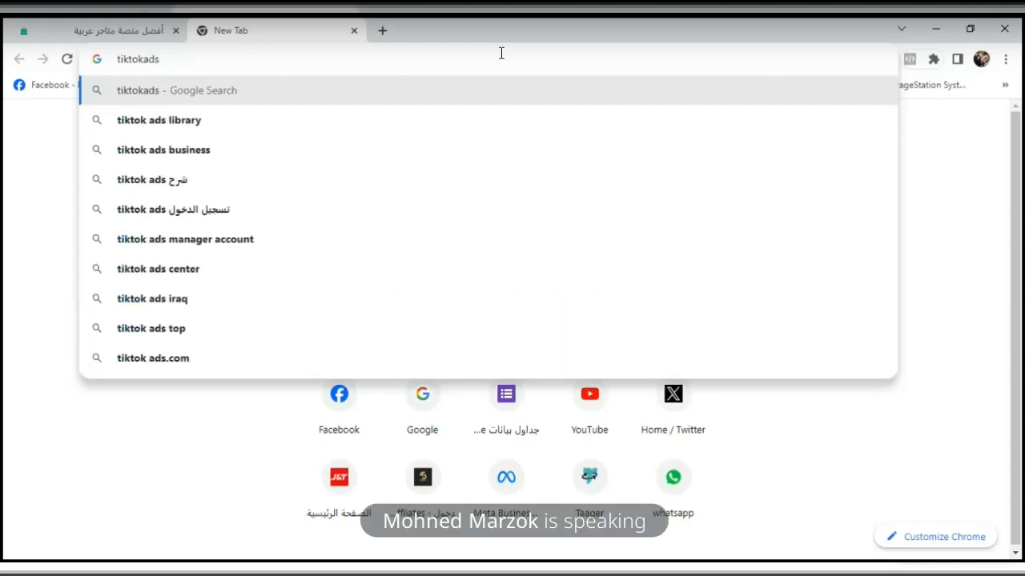
left_click(309, 150)
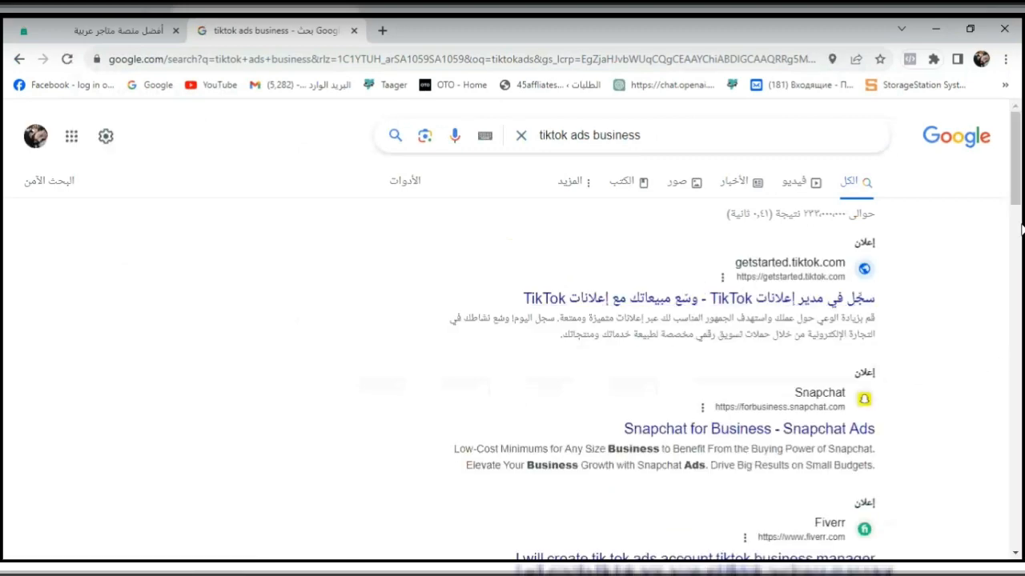
- Open the TikTok Business Center site from the search results and log in to the advertising account
left_click_drag(1021, 186, 1021, 249)
scroll(863, 312, "down", 2)
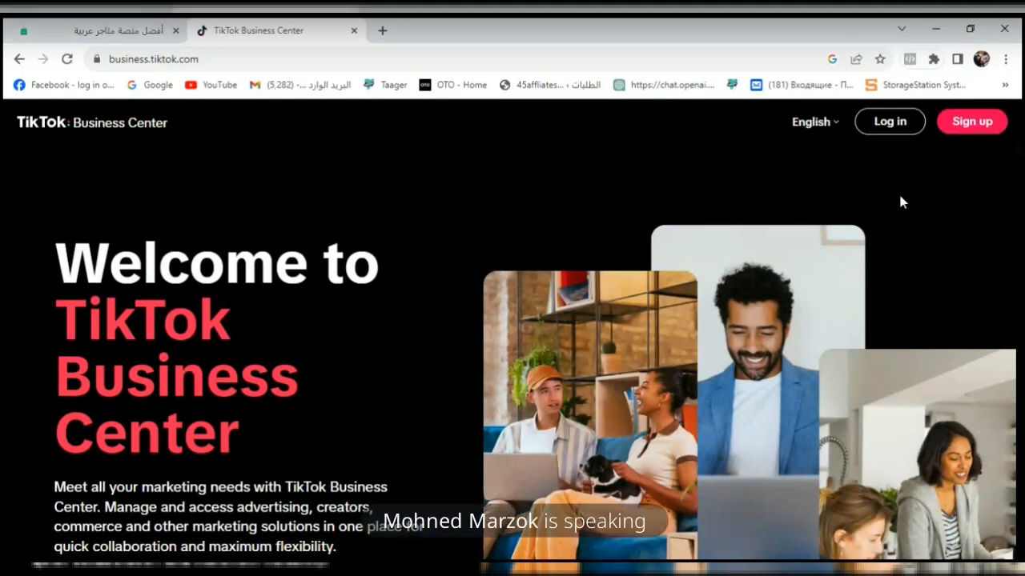
left_click(887, 132)
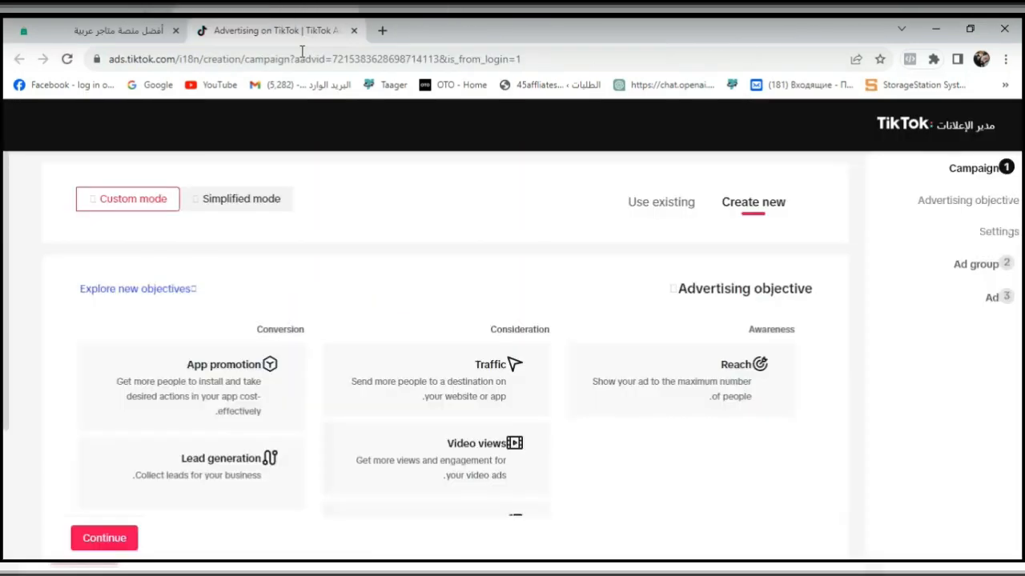
- Change the Ads Manager interface language to English and accept the page reload
scroll(273, 136, "down", 1)
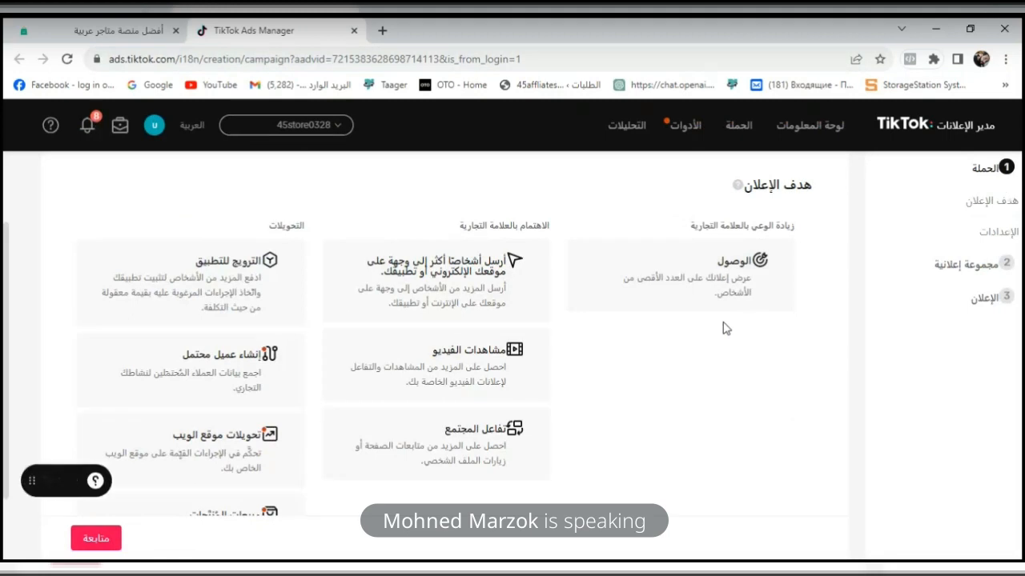
left_click(192, 128)
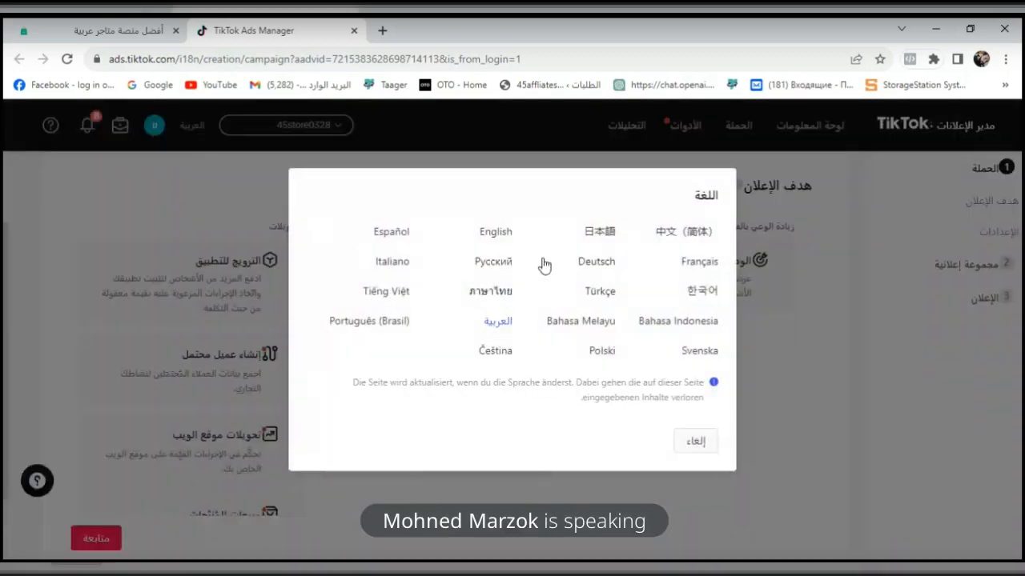
left_click(491, 234)
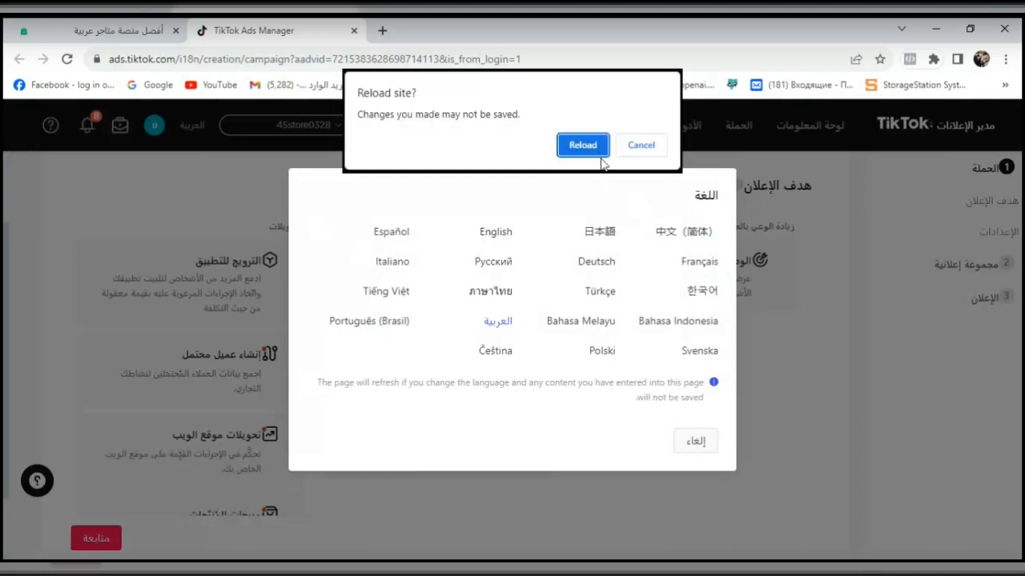
left_click(601, 155)
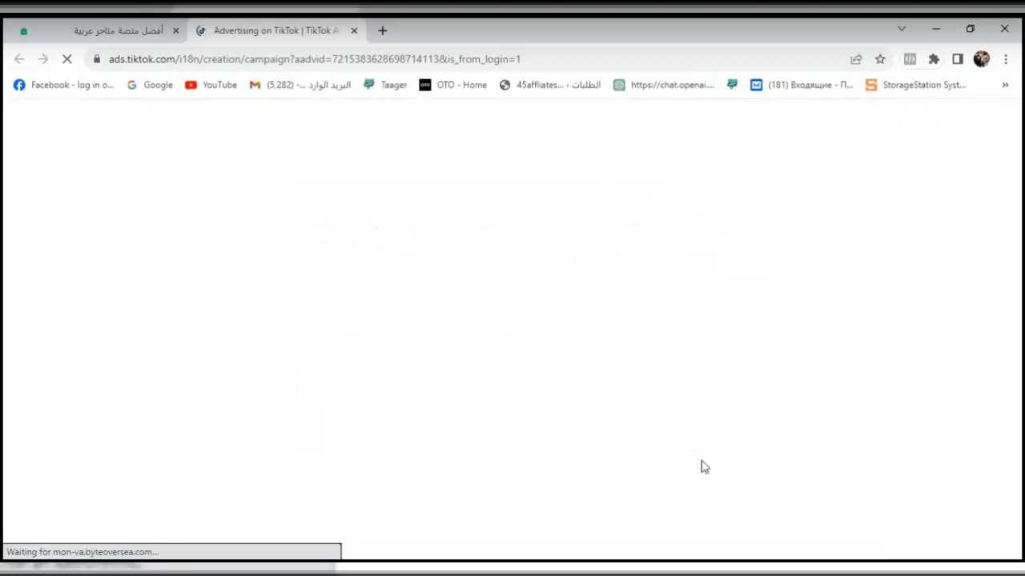
scroll(713, 463, "down", 2)
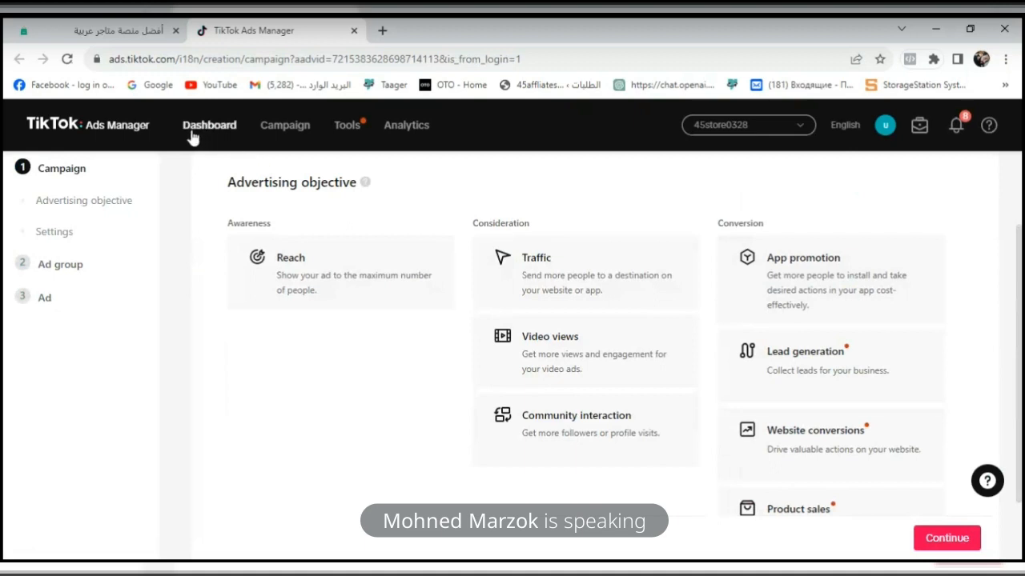
mouse_move(347, 130)
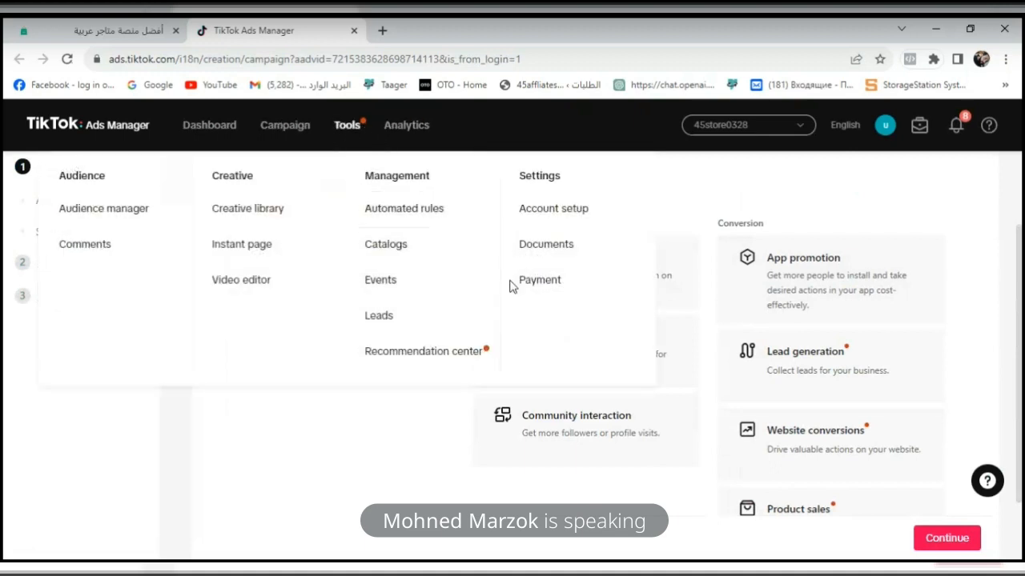
left_click(569, 208)
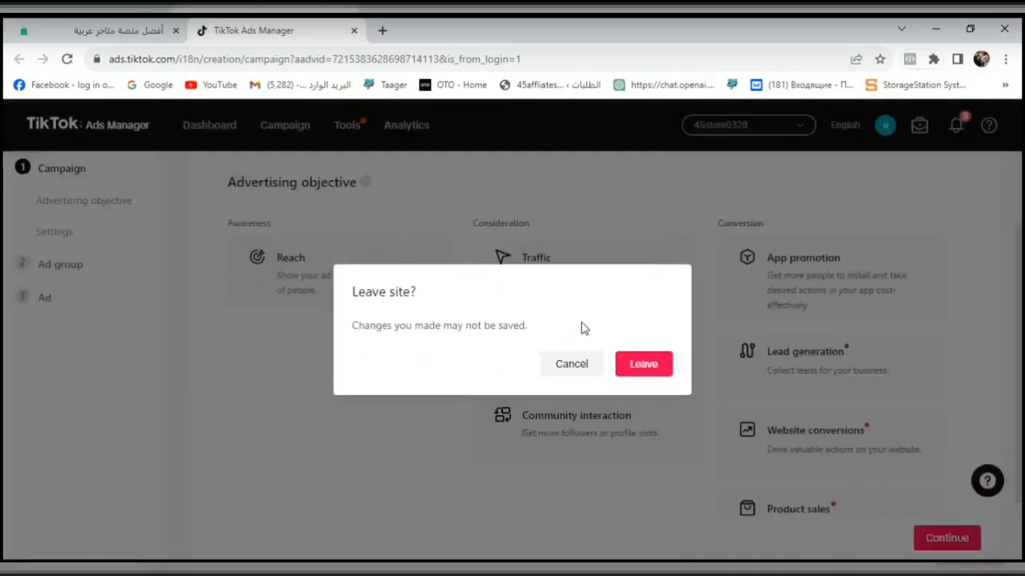
left_click(589, 370)
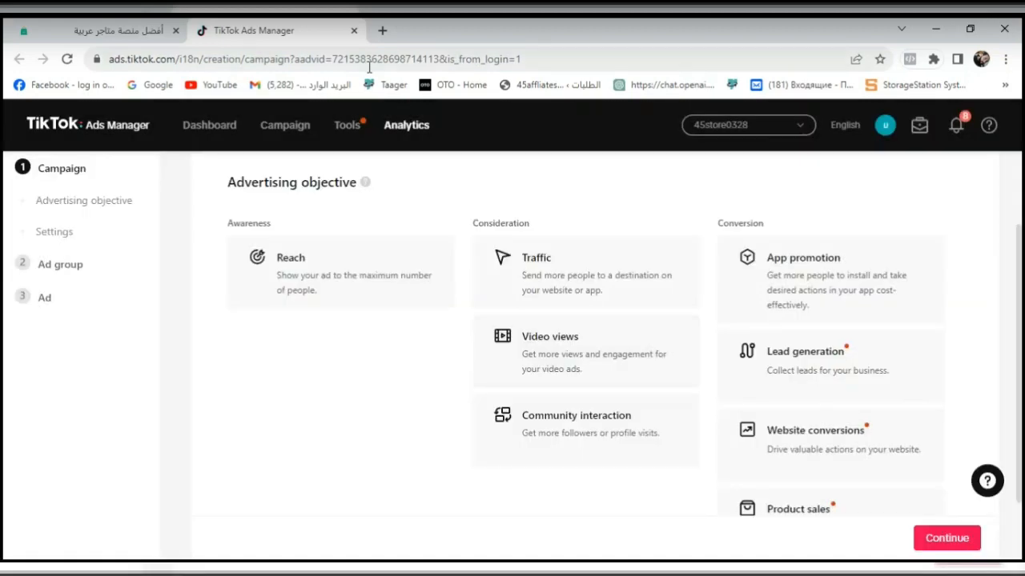
- Duplicate the browser tab showing the TikTok Ads Manager campaign page
right_click(304, 30)
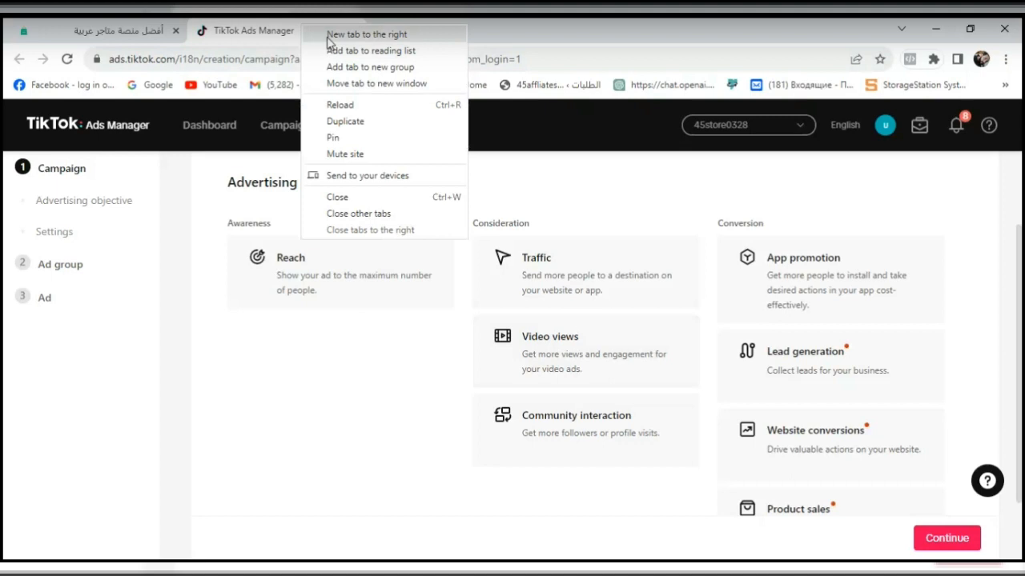
key("Escape")
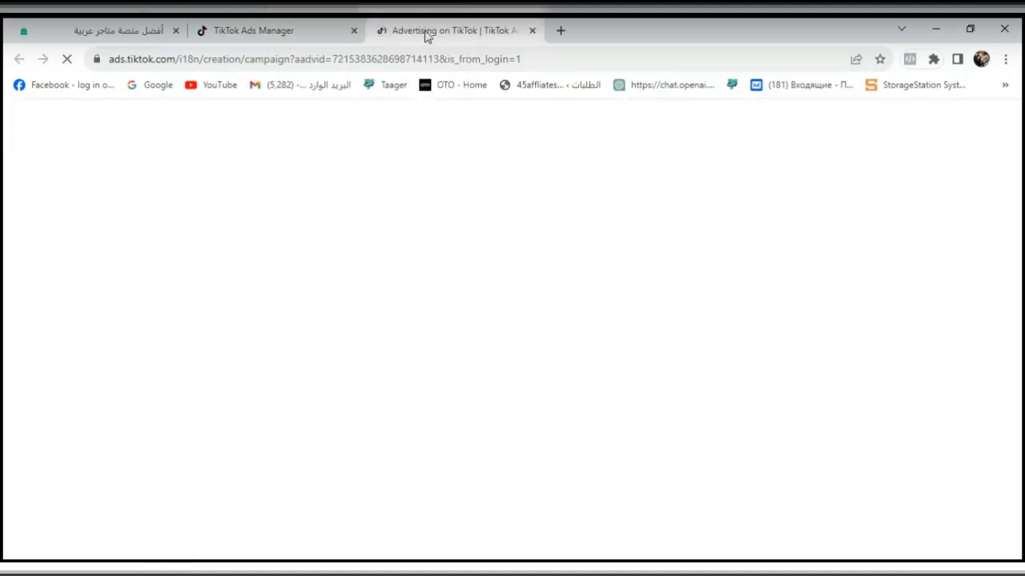
scroll(740, 183, "down", 1)
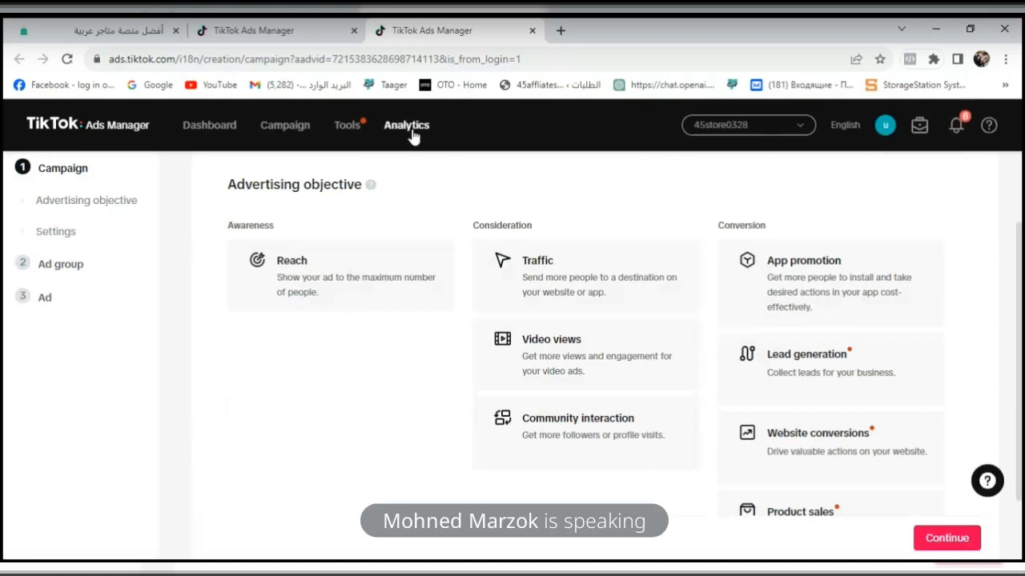
- Open the Events Manager in the duplicated tab, leaving the unsaved campaign page
mouse_move(331, 121)
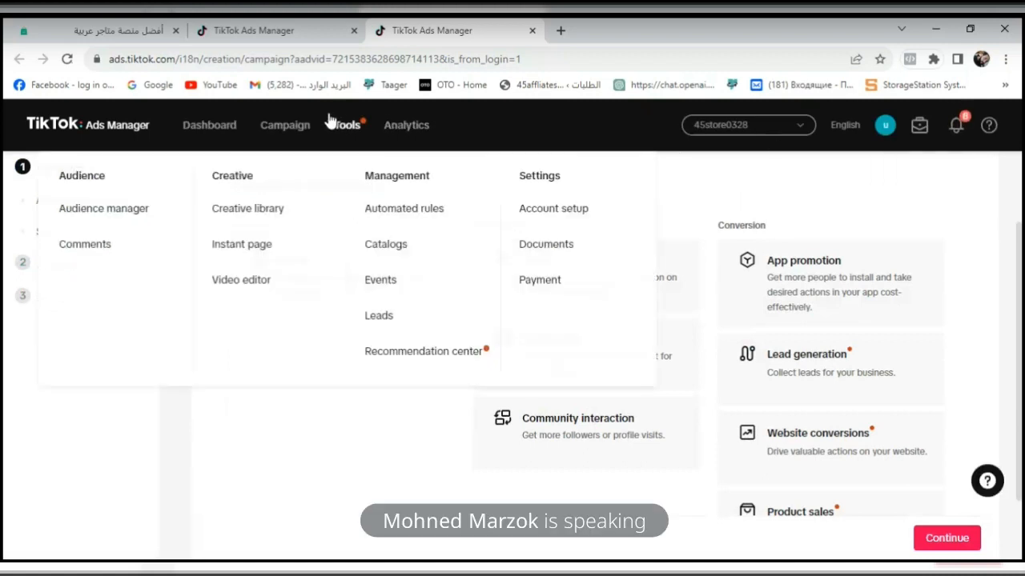
left_click(392, 284)
left_click(566, 143)
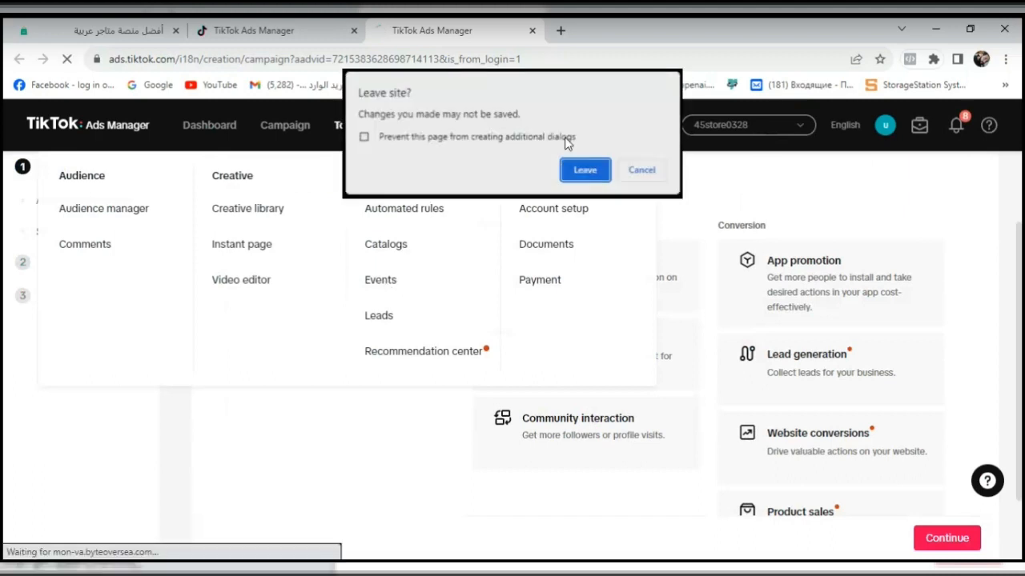
left_click(577, 173)
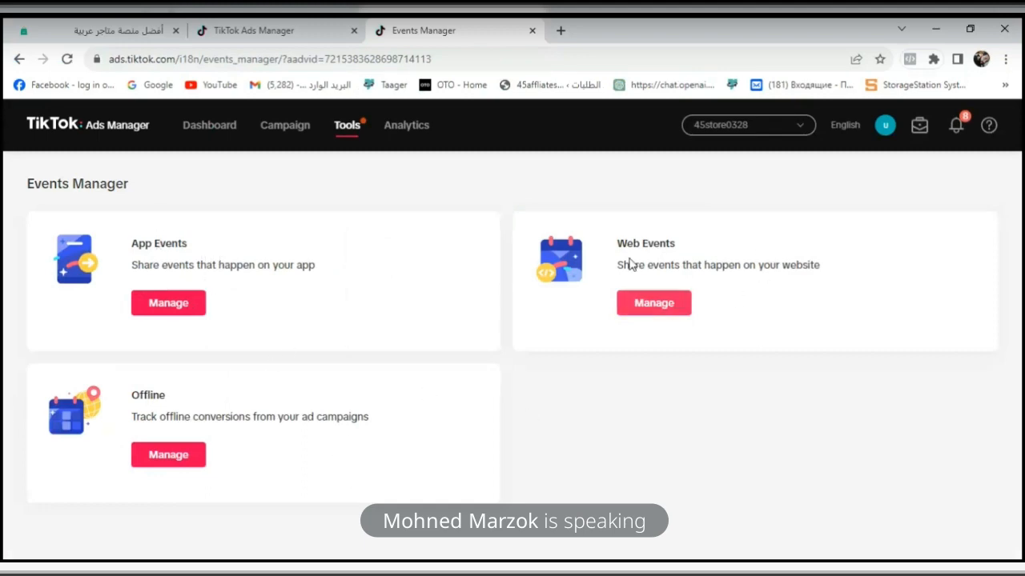
- Open the Web Events management page, skipping the full funnel introduction and dismissing the creation tip
left_click(678, 300)
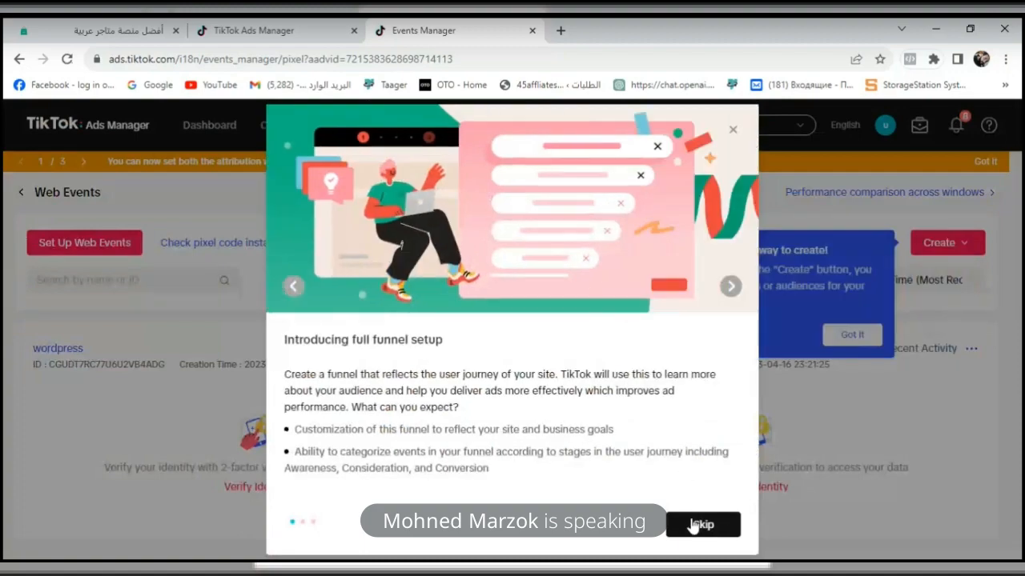
left_click(694, 523)
left_click(866, 335)
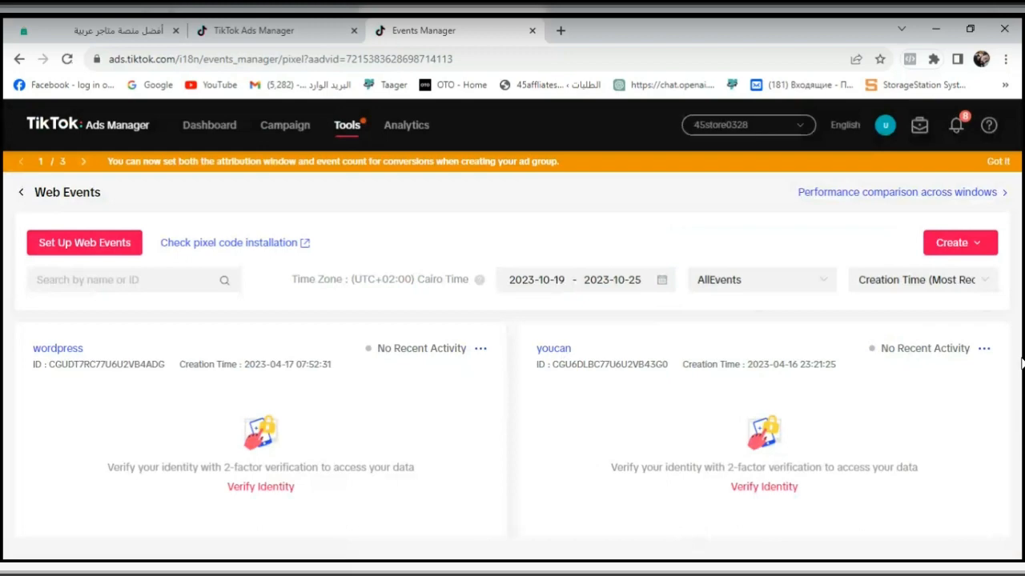
- Start setting up web events with a new pixel and choose Manual setup as its method
left_click(963, 246)
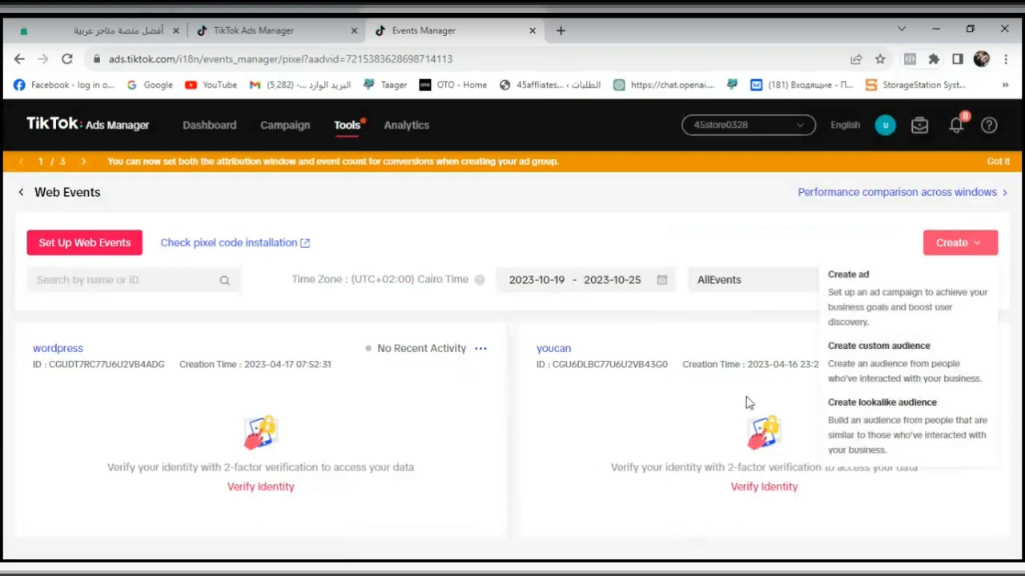
left_click(120, 260)
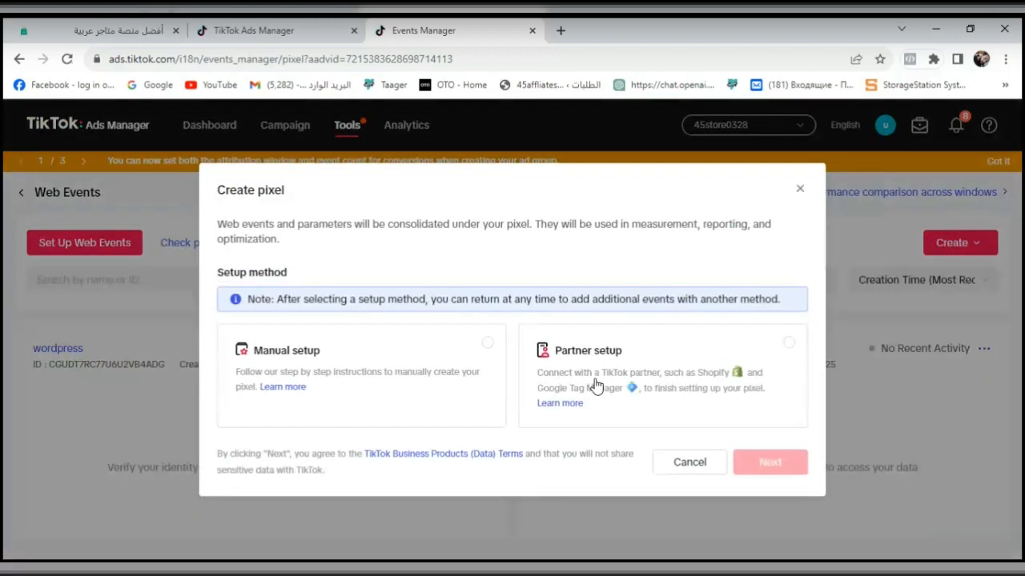
left_click(488, 344)
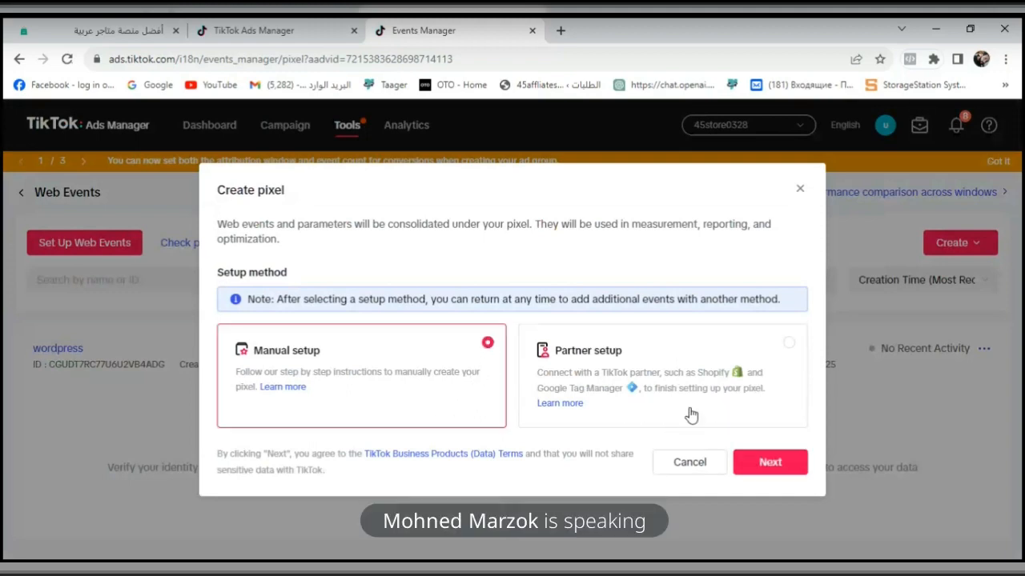
left_click(767, 461)
- Name the new pixel "easy order"
left_click(491, 380)
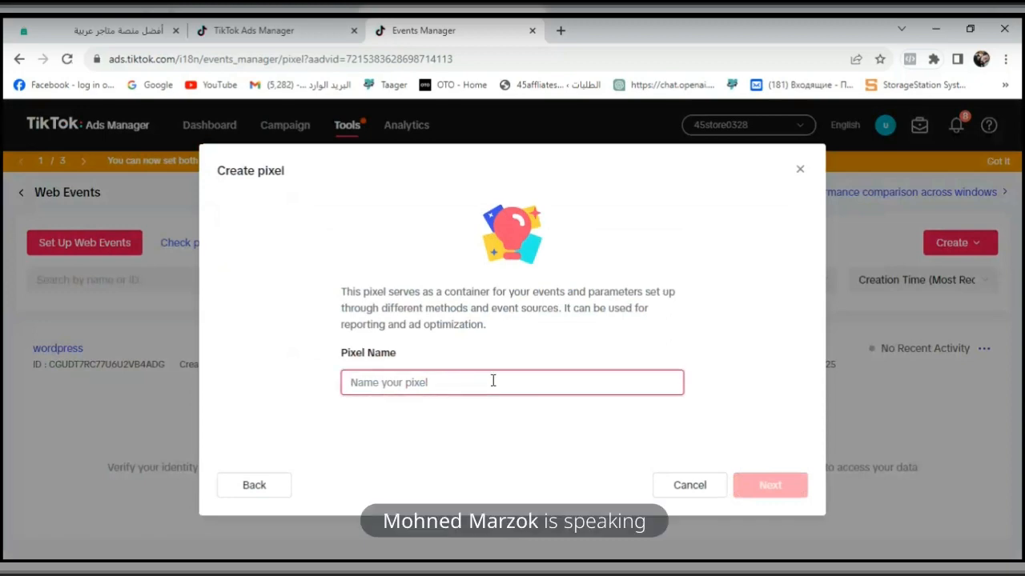
type("ea")
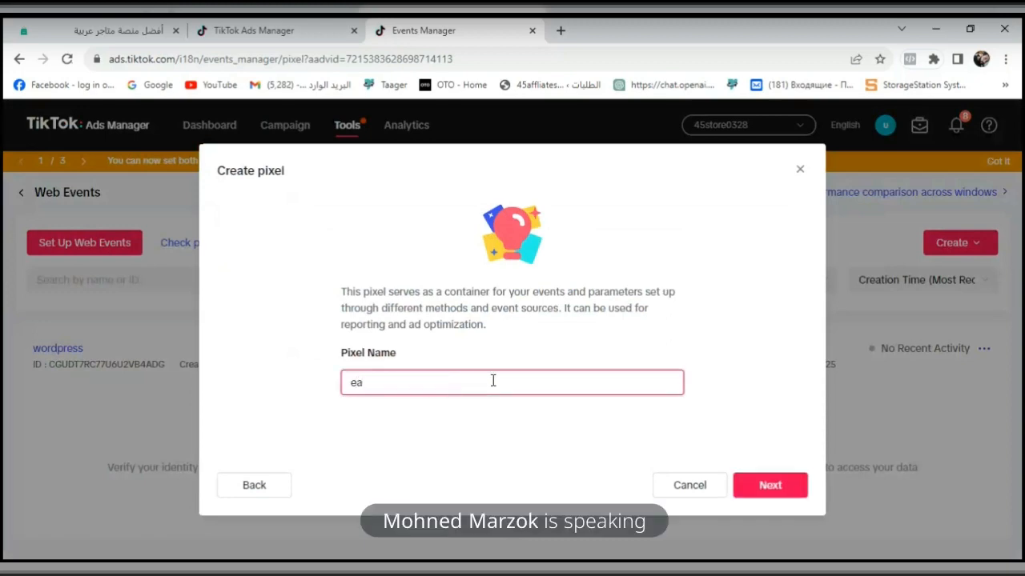
type("sy ")
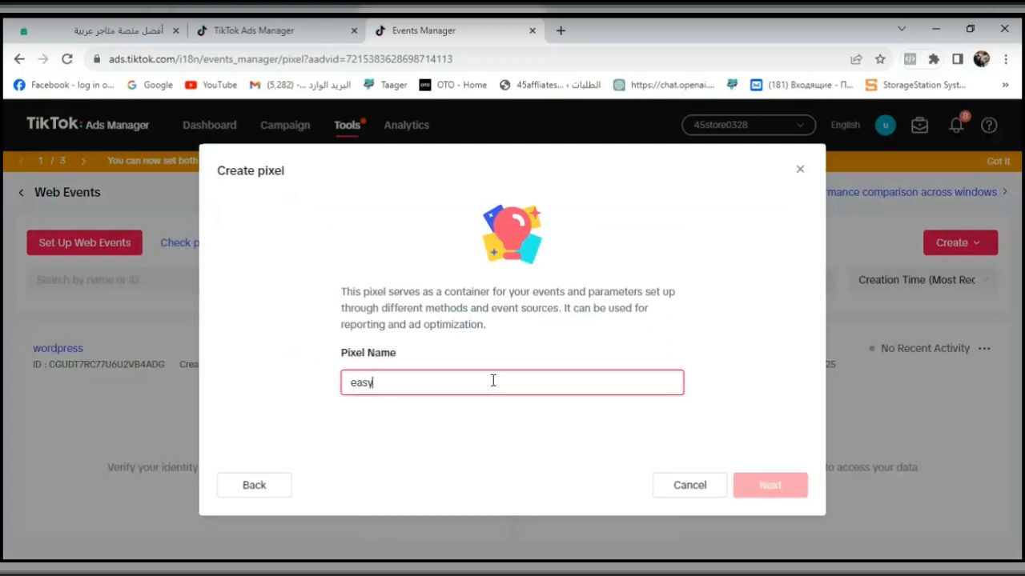
type("ord")
key("BackSpace")
type("rder")
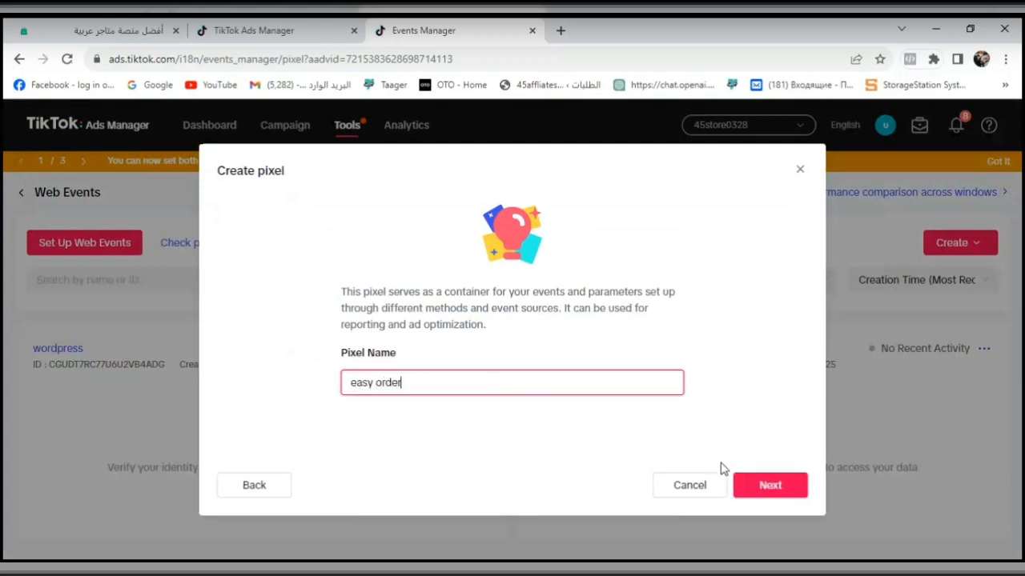
- Confirm the new pixel's name and dismiss the introductory tip about setting up the business funnel
left_click(761, 485)
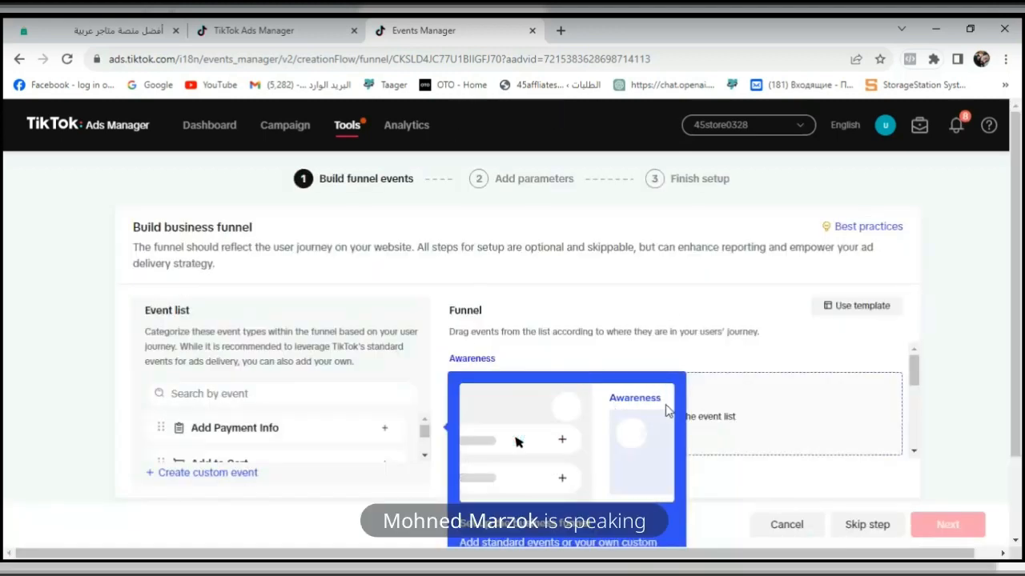
left_click_drag(1017, 338, 1017, 421)
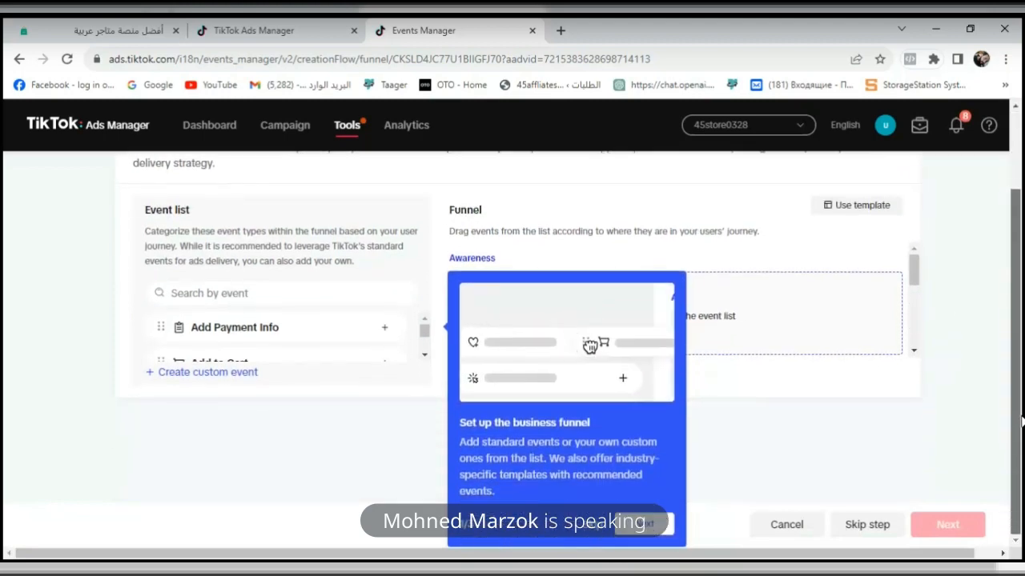
left_click(597, 531)
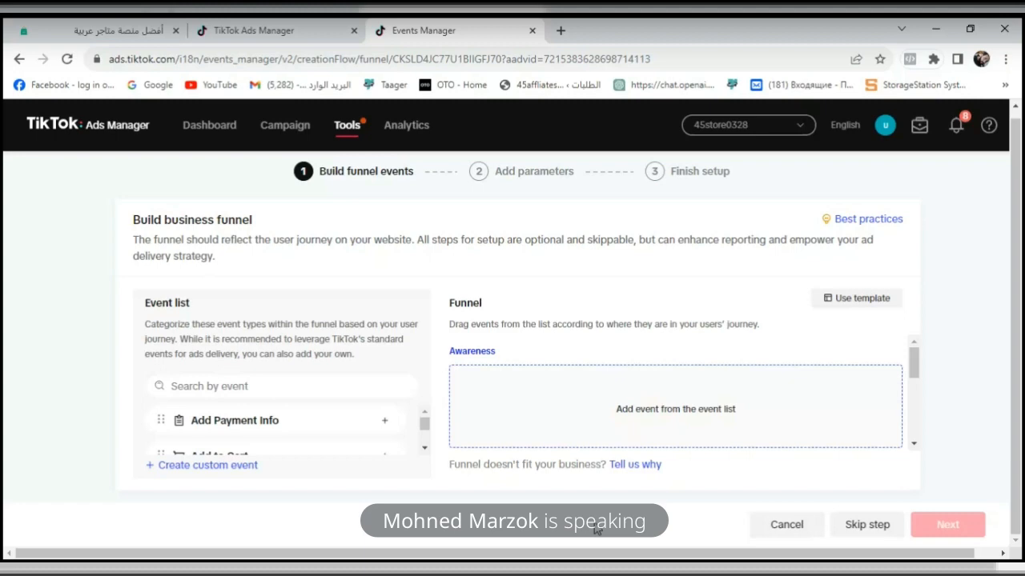
- Examine the standard events offered in the event list, from Add Payment Info to View Content
left_click(424, 452)
left_click(425, 452)
left_click(424, 451)
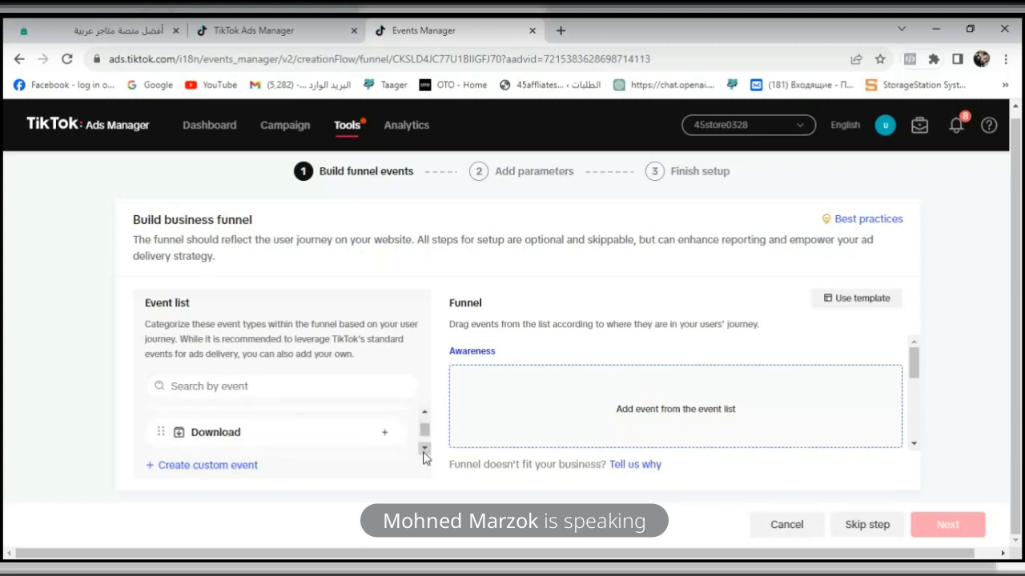
left_click(425, 453)
left_click(424, 451)
left_click(425, 451)
left_click(424, 452)
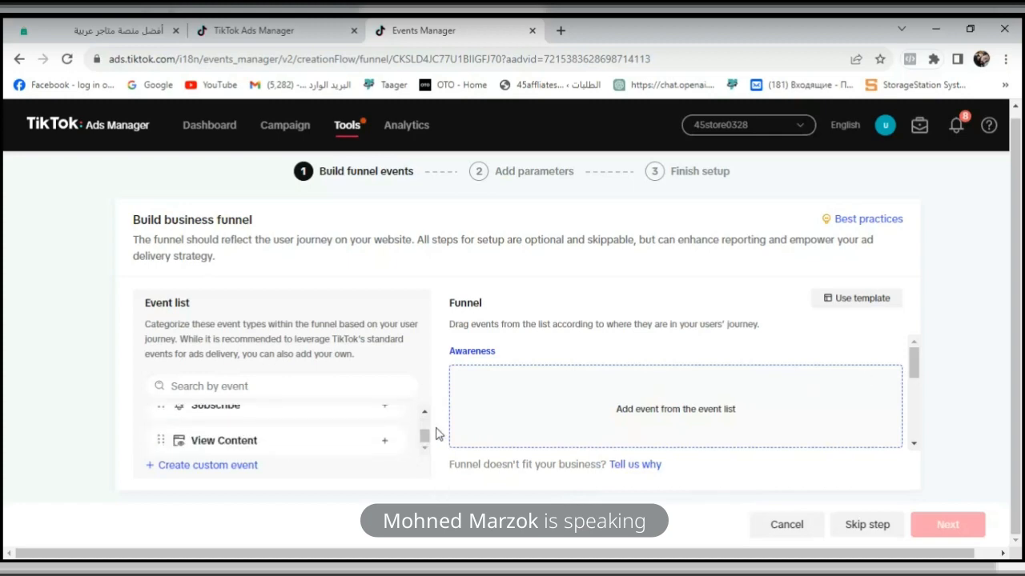
left_click_drag(425, 443, 424, 424)
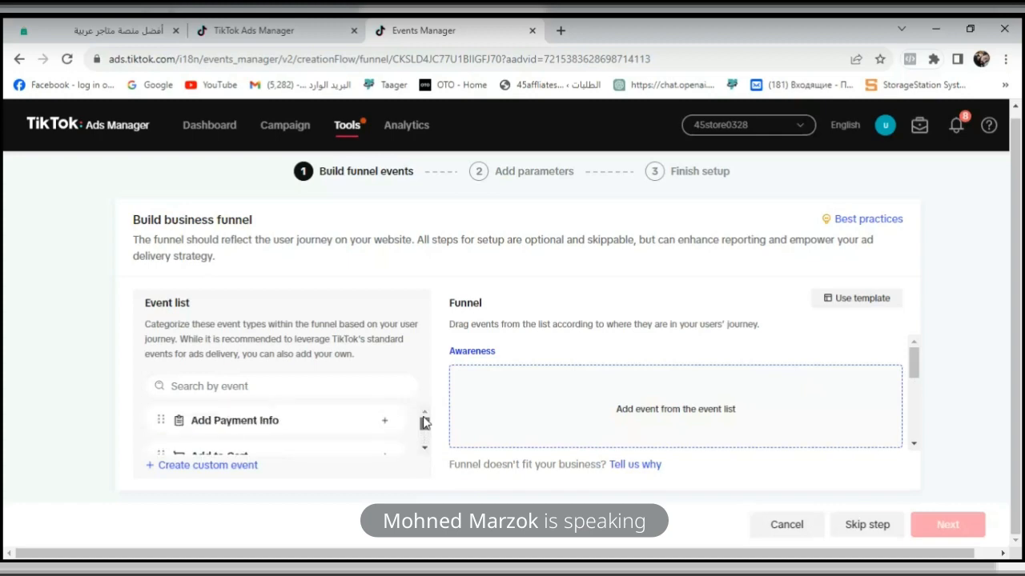
left_click(424, 450)
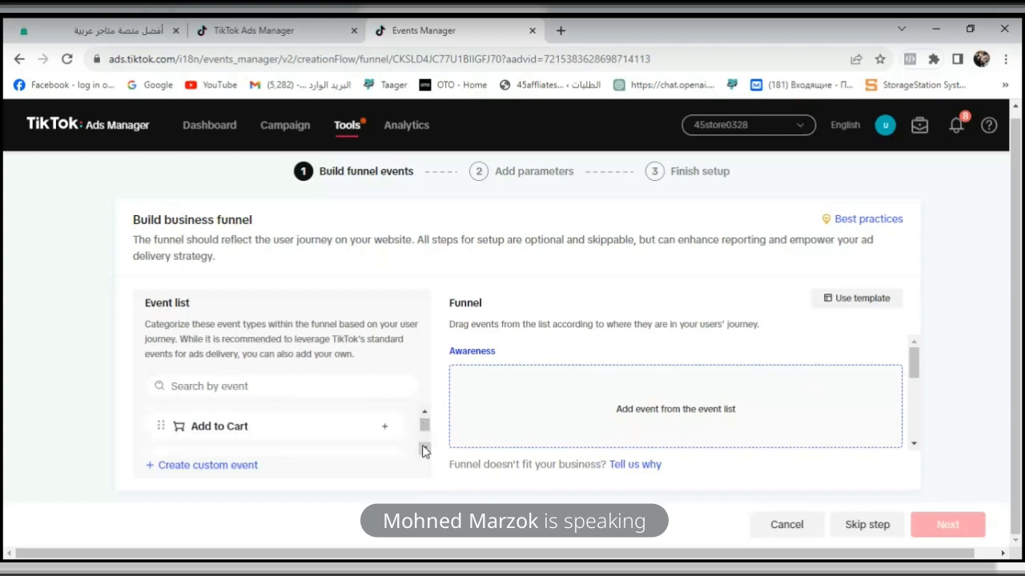
left_click(424, 450)
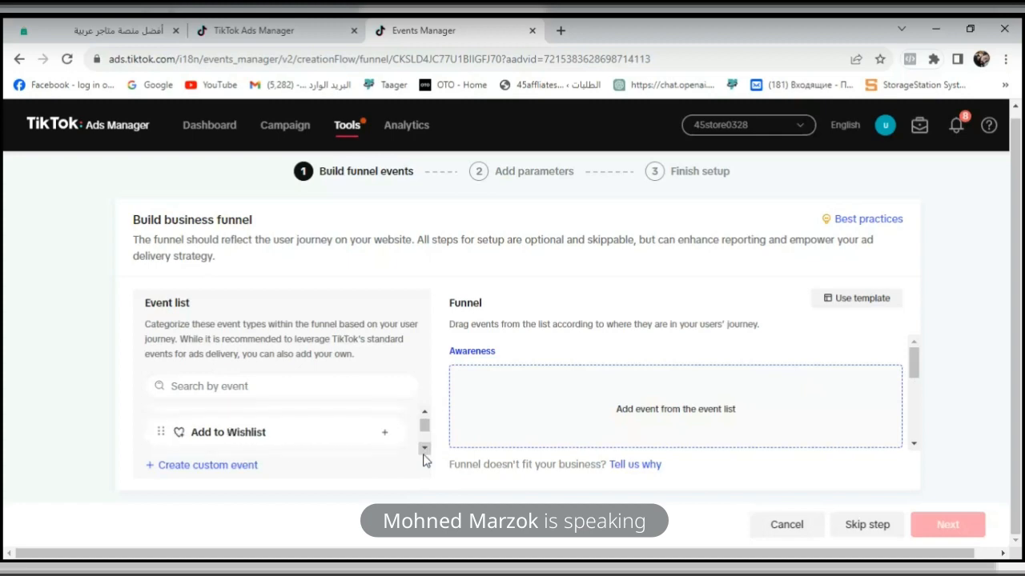
left_click(424, 450)
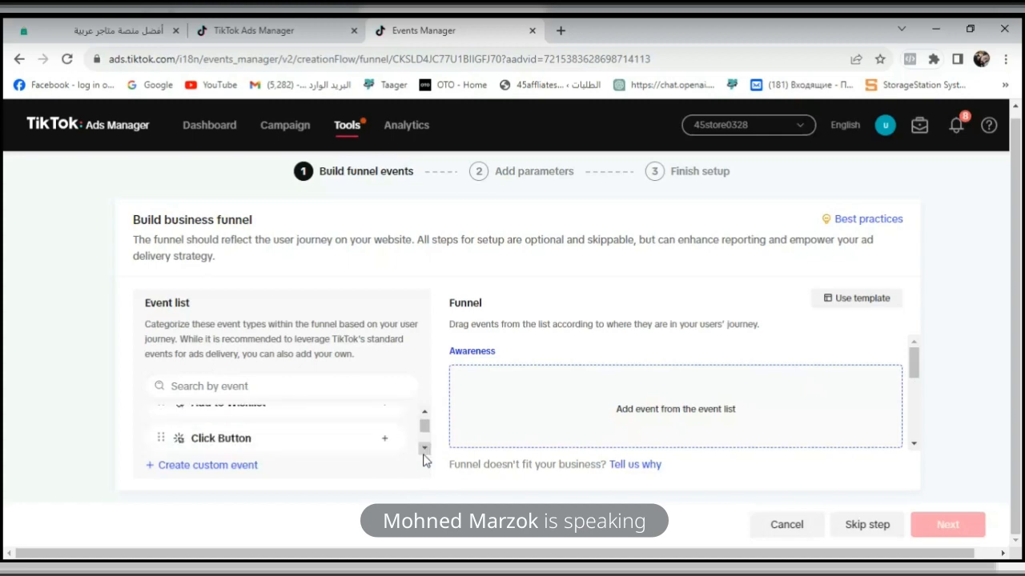
left_click(425, 450)
left_click(424, 450)
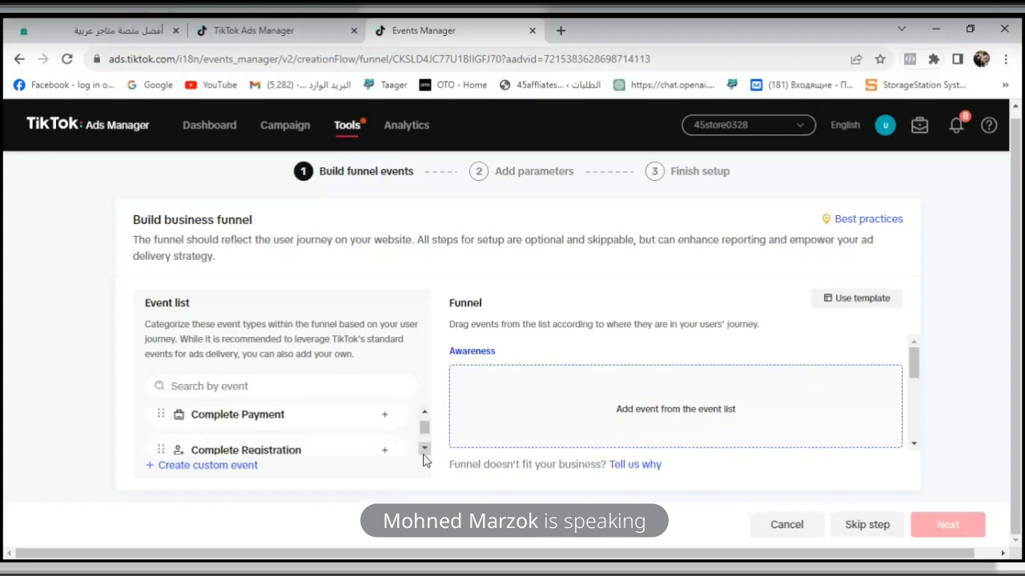
left_click(424, 450)
left_click(424, 450)
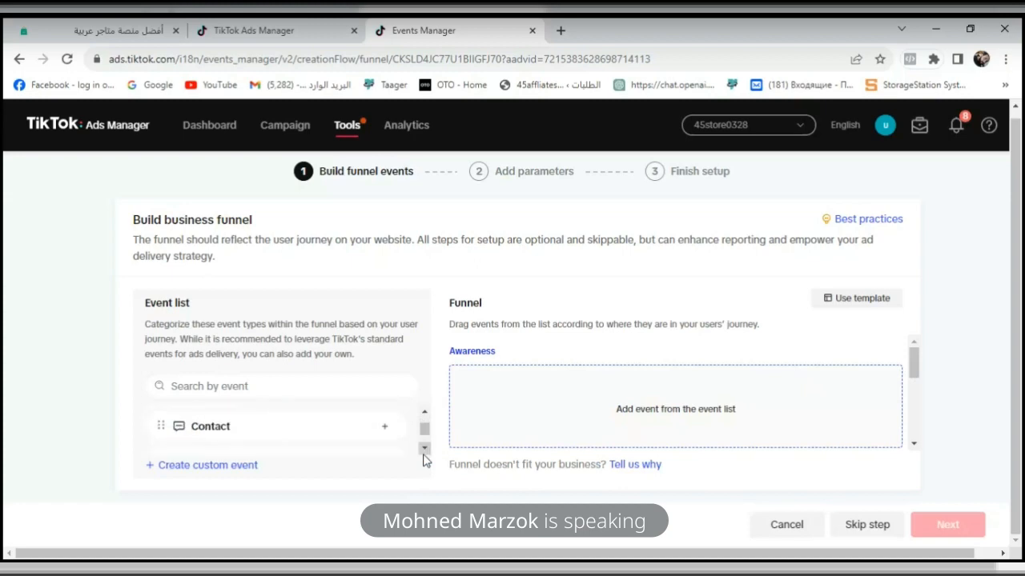
left_click(424, 450)
left_click(424, 449)
left_click(425, 450)
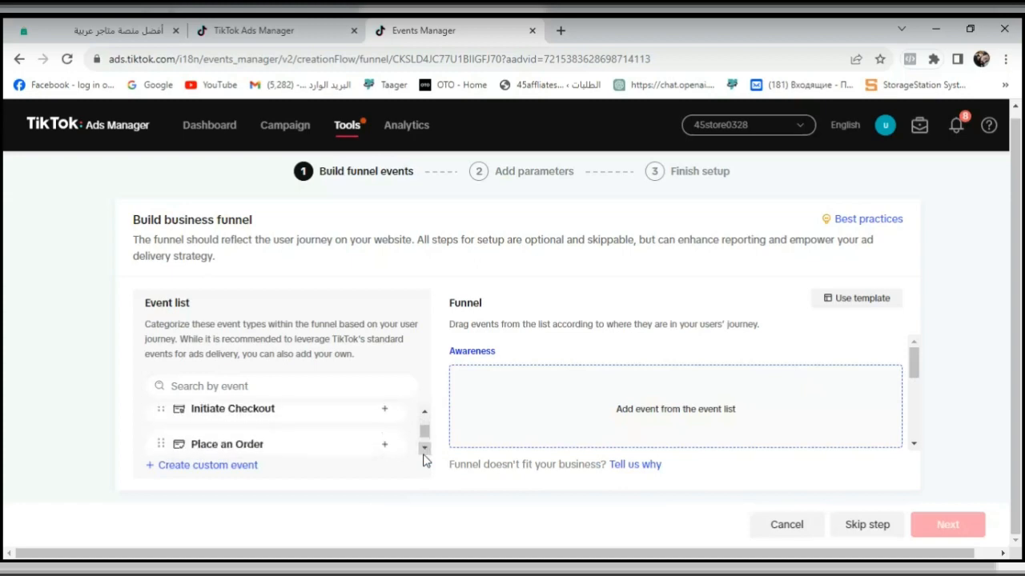
left_click(424, 450)
left_click(425, 450)
left_click(424, 450)
left_click(424, 450)
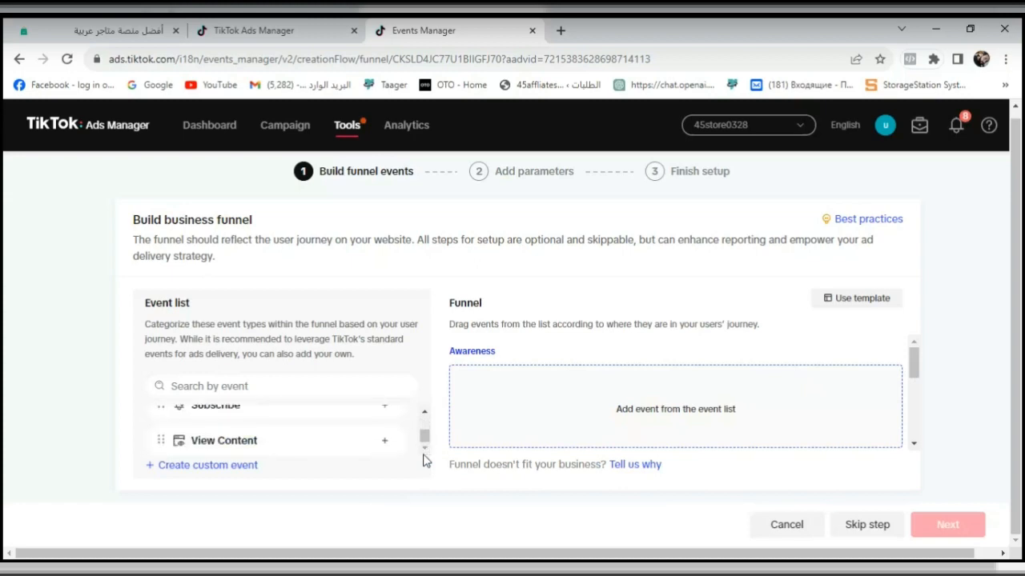
- Add the Complete Payment event to the Conversion stage of the funnel
left_click(423, 415)
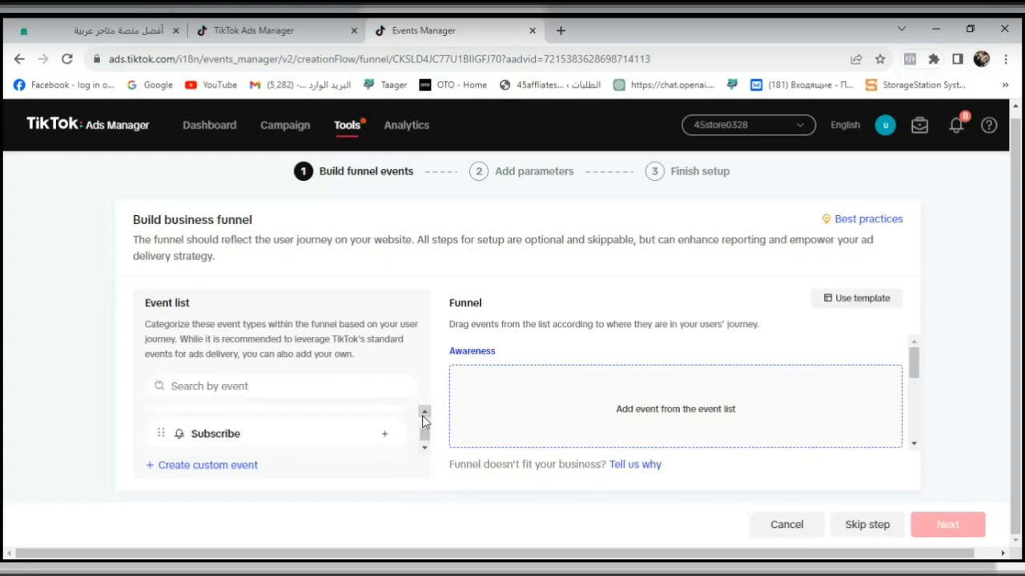
left_click(423, 415)
left_click(423, 414)
left_click(423, 414)
left_click(424, 415)
left_click(424, 415)
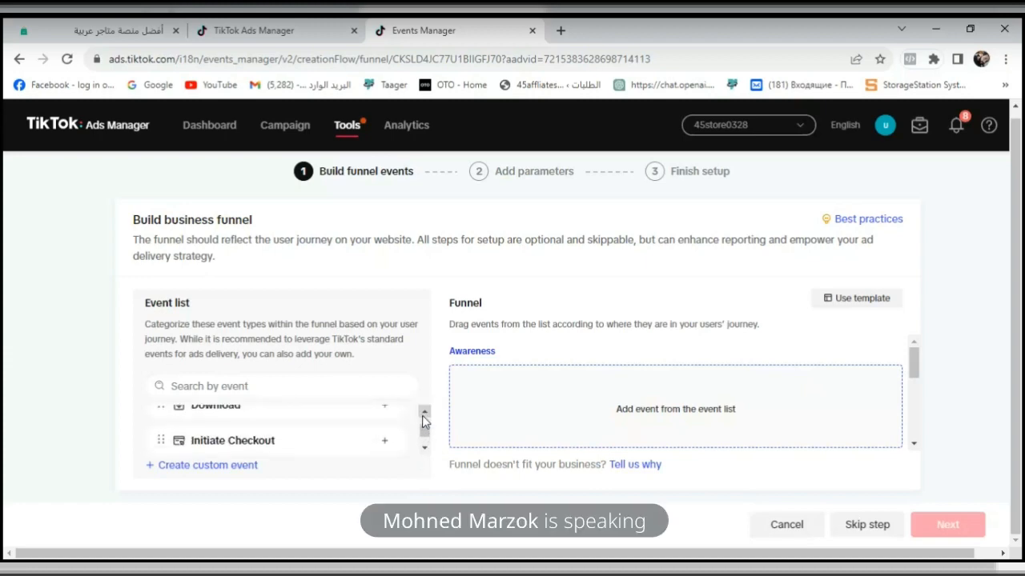
left_click(424, 415)
left_click(424, 415)
left_click(424, 415)
left_click(424, 414)
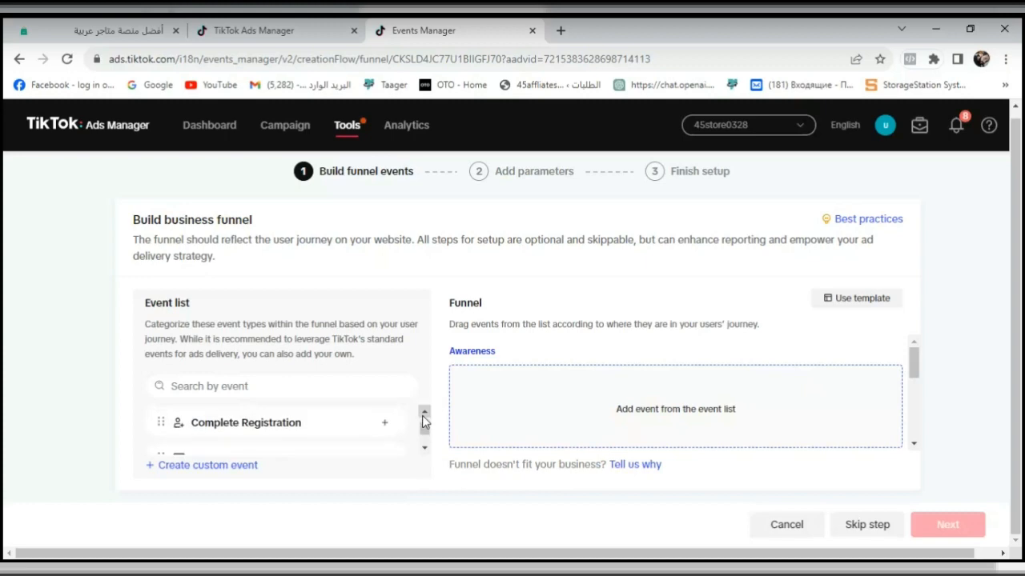
left_click(424, 415)
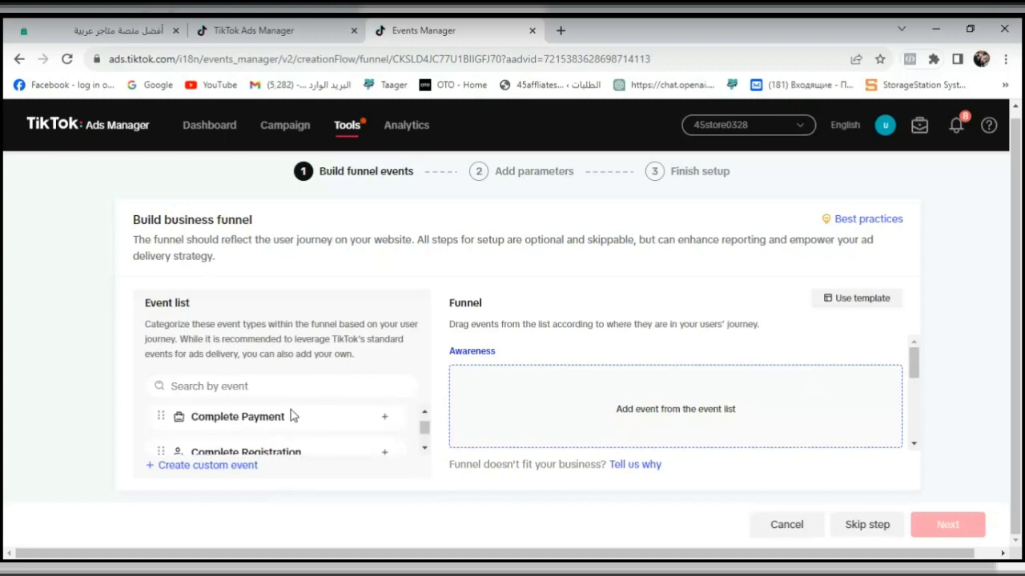
mouse_move(388, 430)
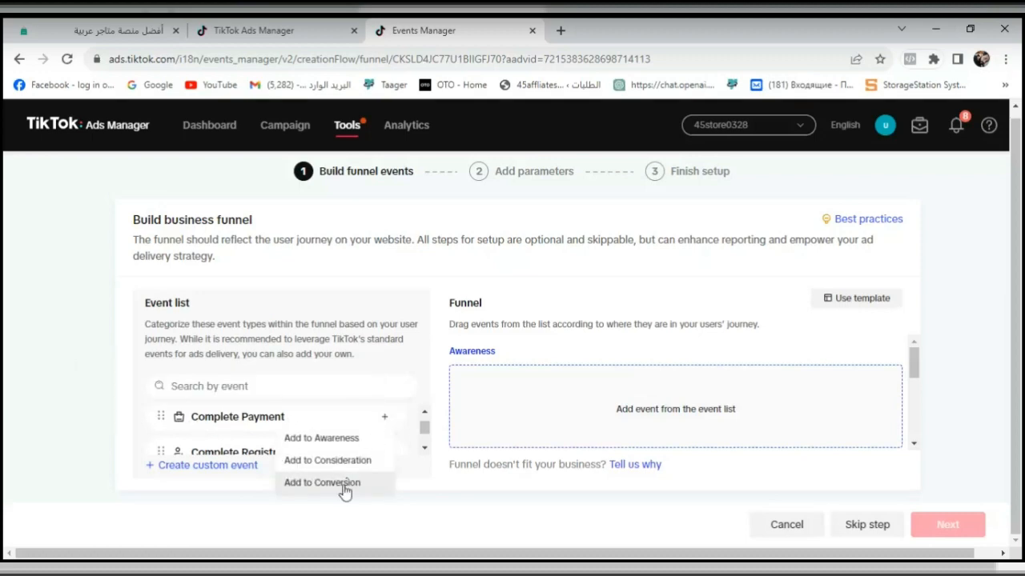
left_click(323, 482)
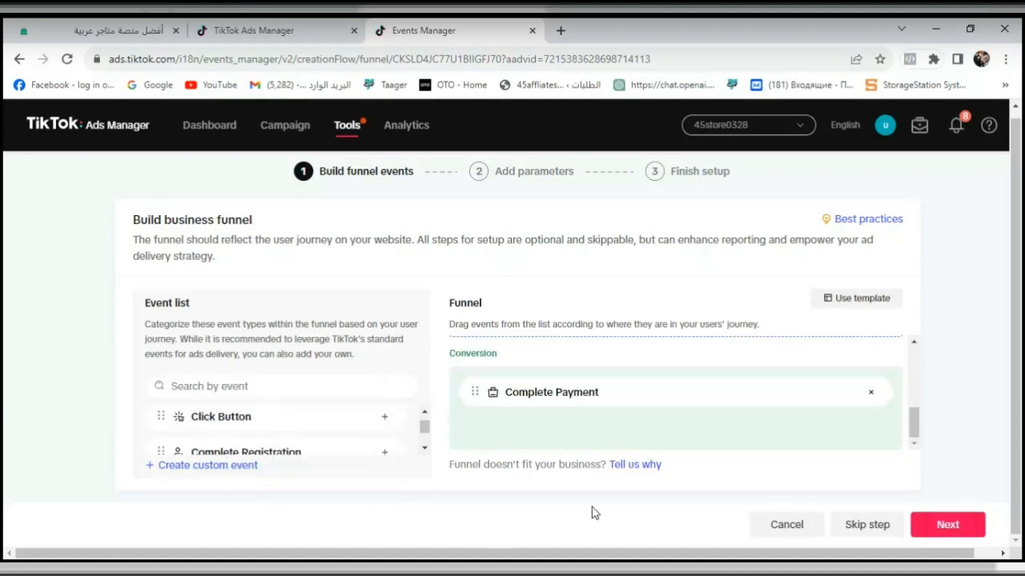
- Proceed from the funnel and accept Events API and Custom Code as the event setup methods
left_click(939, 526)
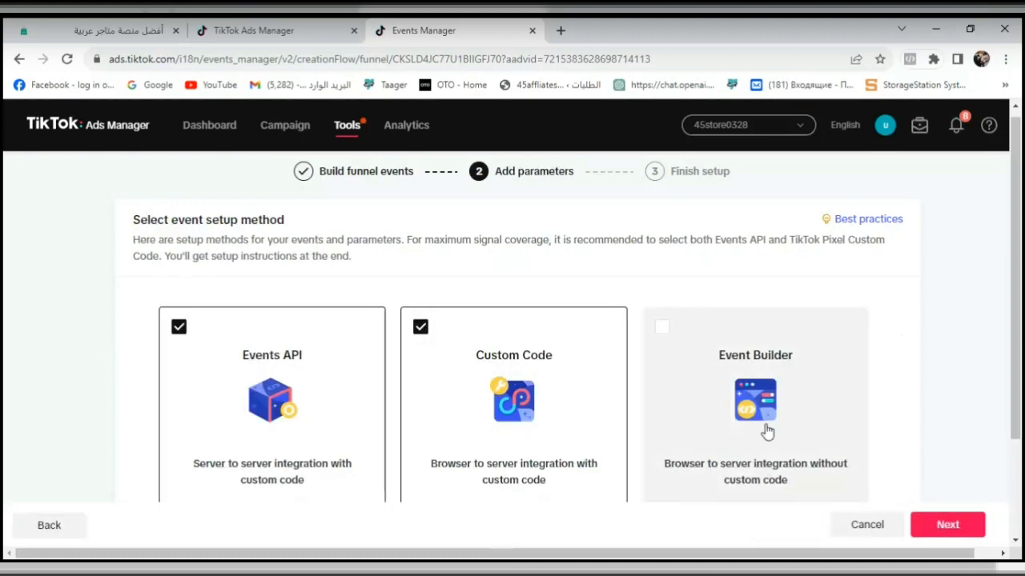
left_click_drag(1020, 323, 1022, 428)
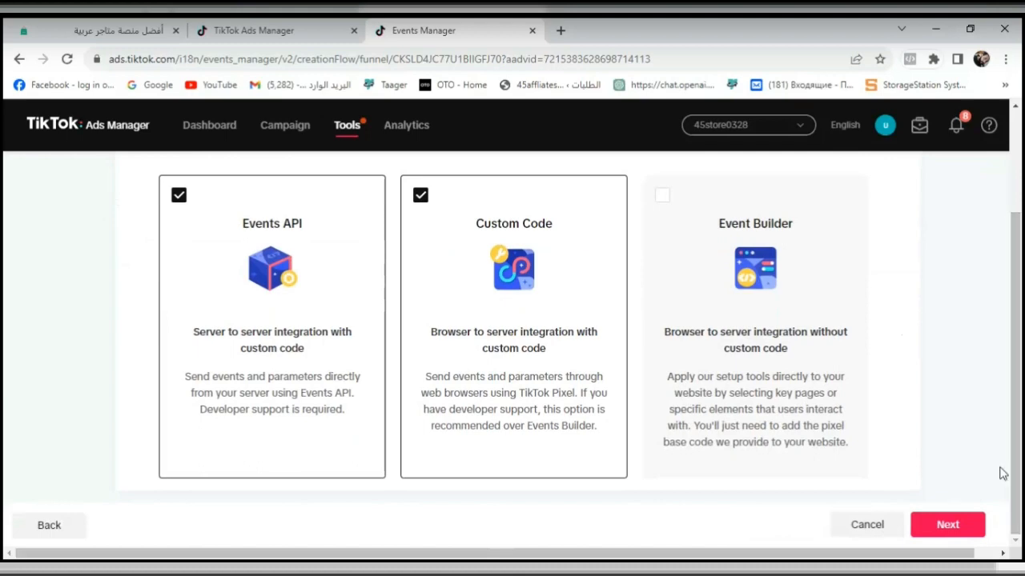
left_click(961, 524)
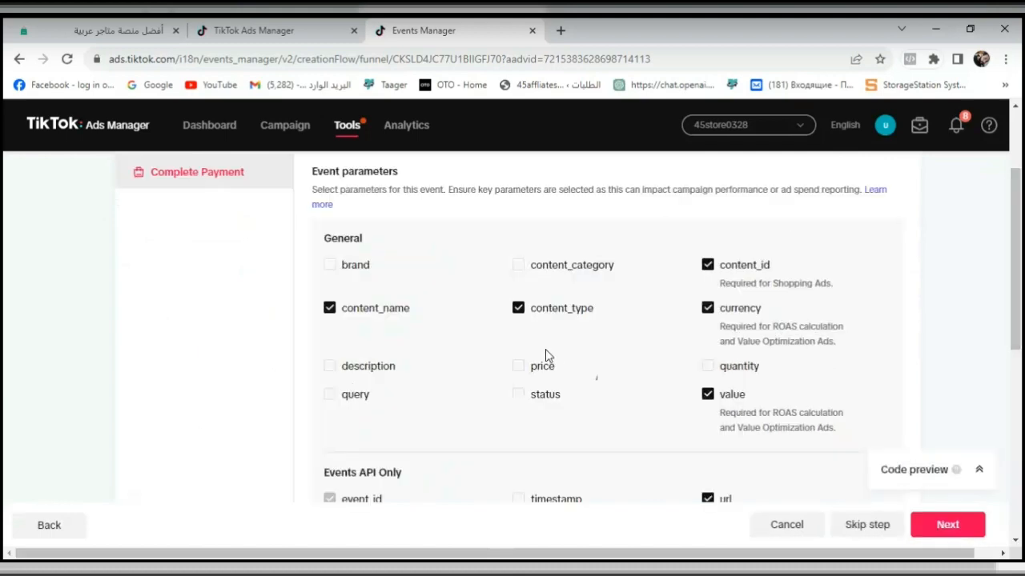
- Accept the preselected Complete Payment parameters and the default advanced settings, and finish the pixel setup
mouse_move(1019, 265)
left_mouse_down()
mouse_move(1021, 313)
mouse_move(1021, 280)
left_mouse_up()
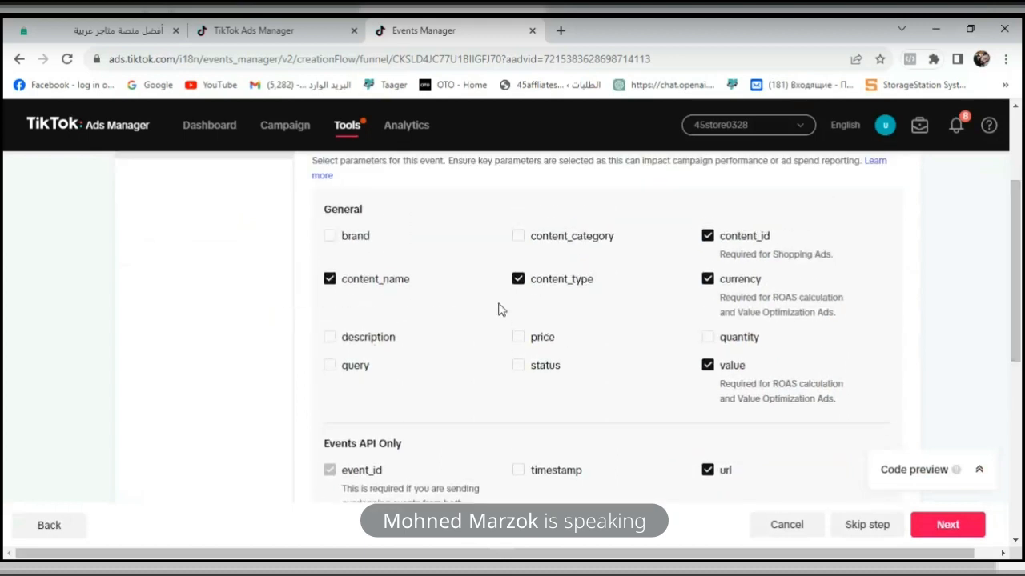
mouse_move(766, 326)
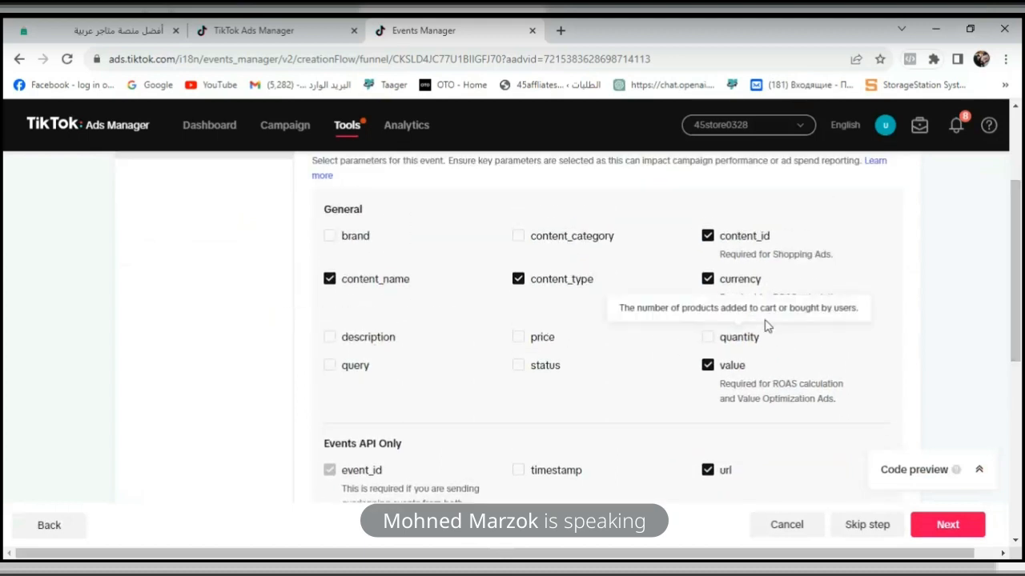
left_click_drag(1021, 270, 1018, 423)
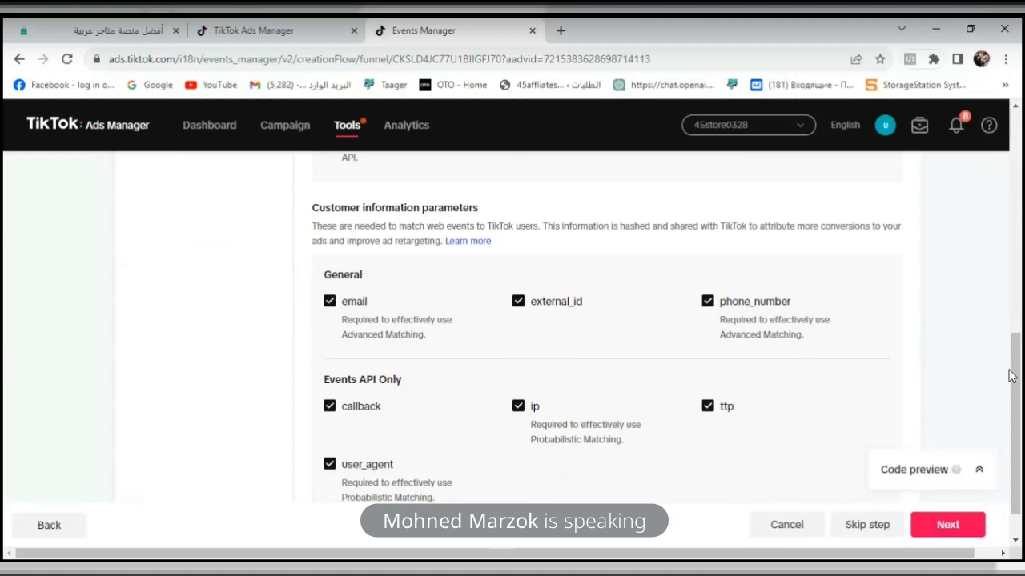
left_click_drag(1009, 371, 1018, 400)
left_click(971, 394)
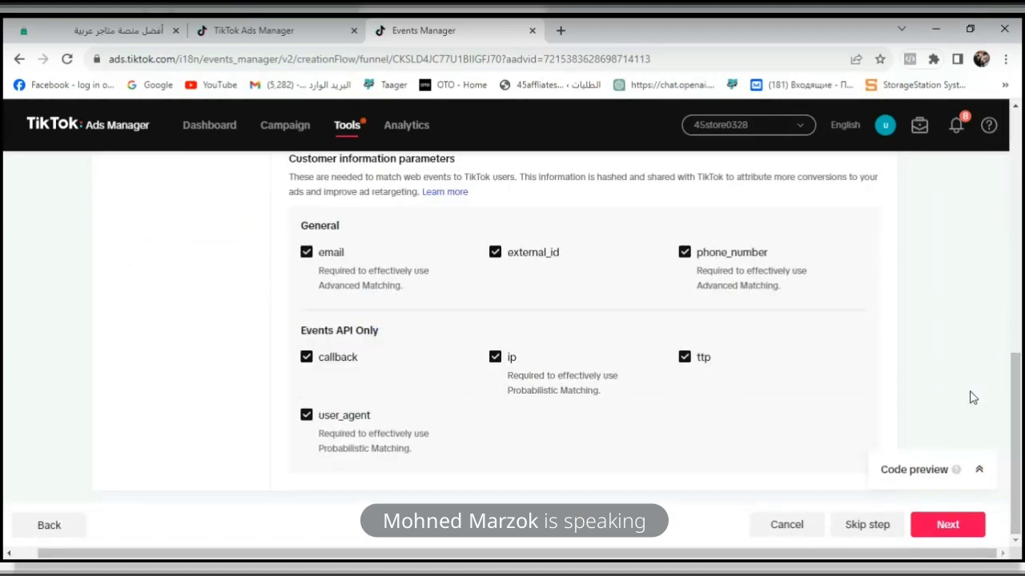
left_click(947, 524)
mouse_move(1020, 392)
left_mouse_down()
mouse_move(1021, 152)
mouse_move(1020, 374)
left_mouse_up()
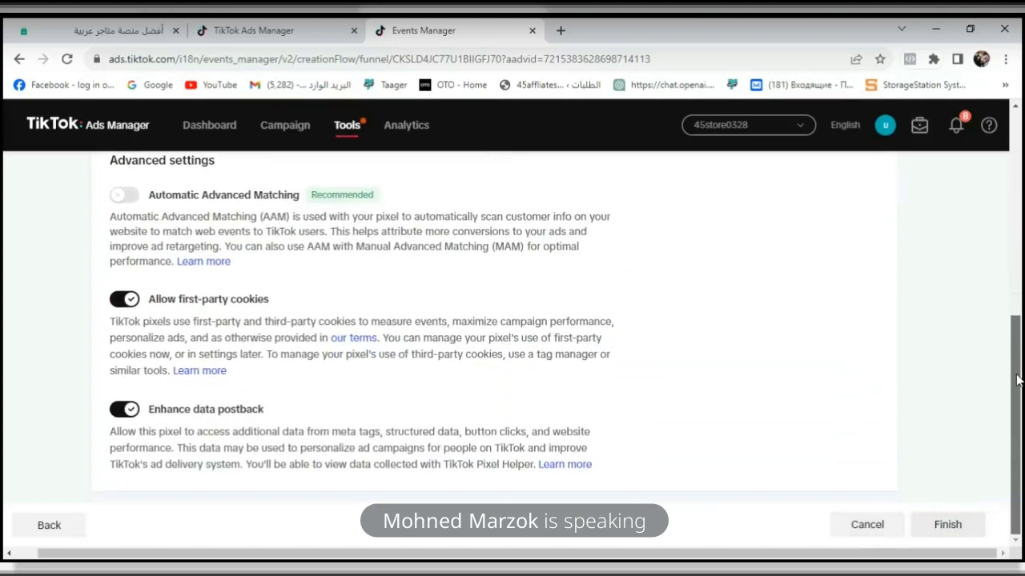
left_click(952, 525)
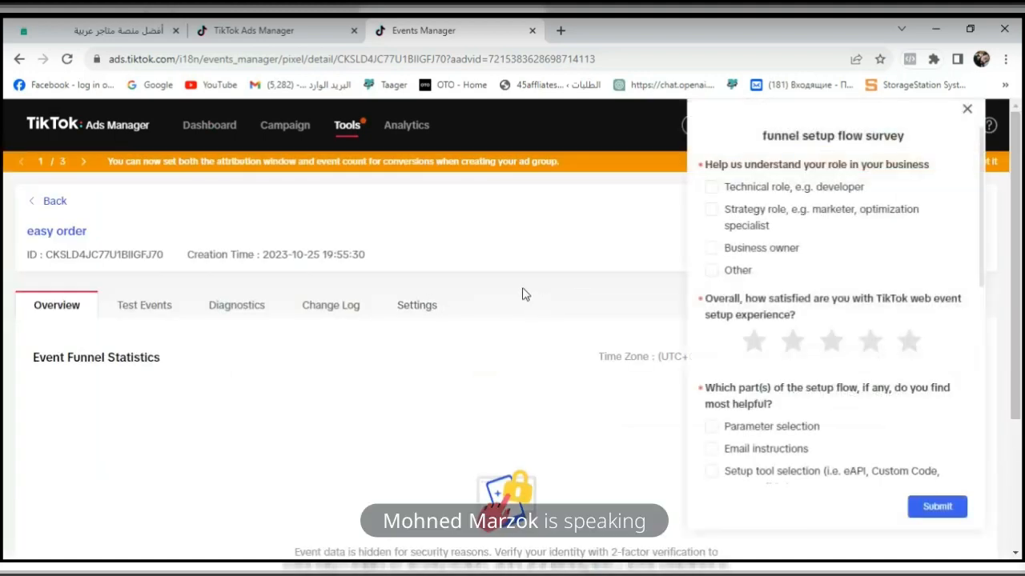
- Copy the easy order pixel's ID and open the pixel settings page in the Easy Orders seller dashboard
triple_click(112, 255)
key("ctrl+c")
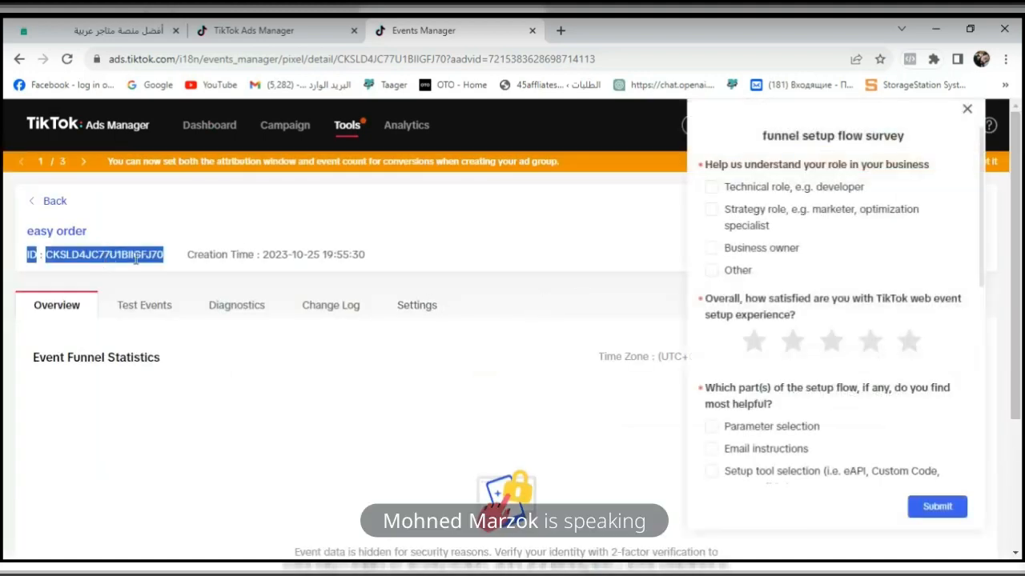
left_click_drag(168, 255, 49, 277)
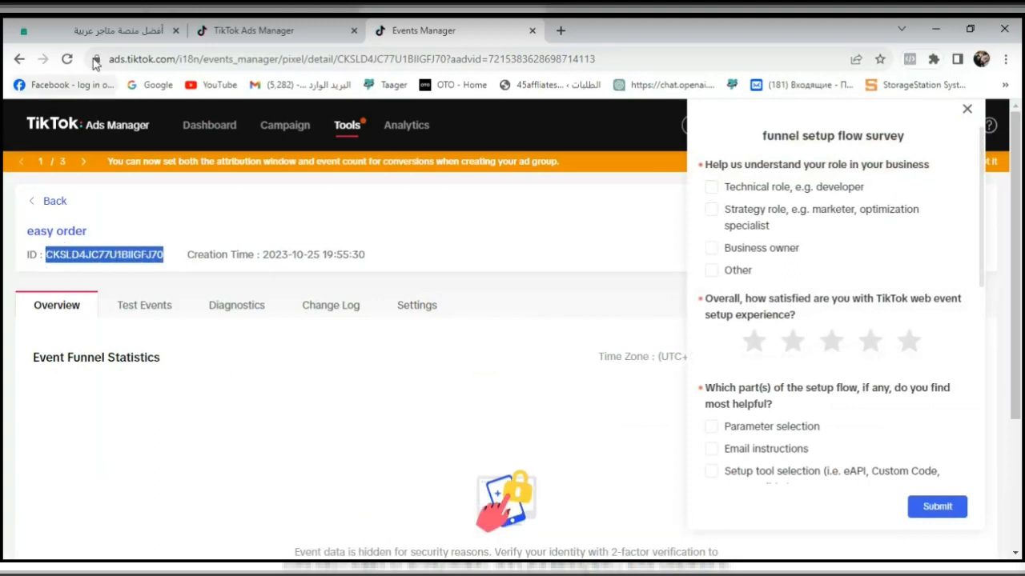
left_click(112, 30)
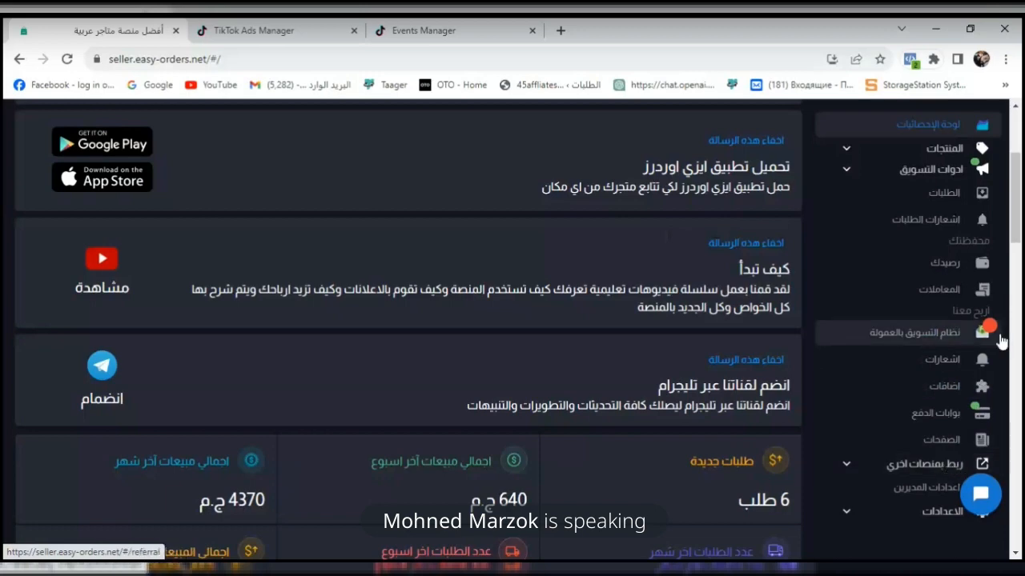
scroll(1018, 241, "down", 2)
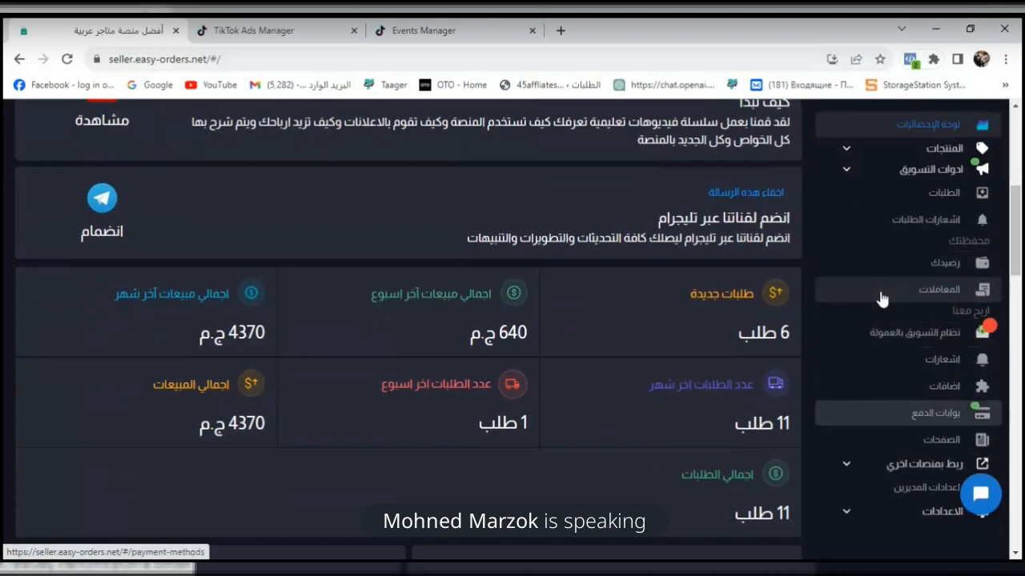
scroll(880, 298, "down", 1)
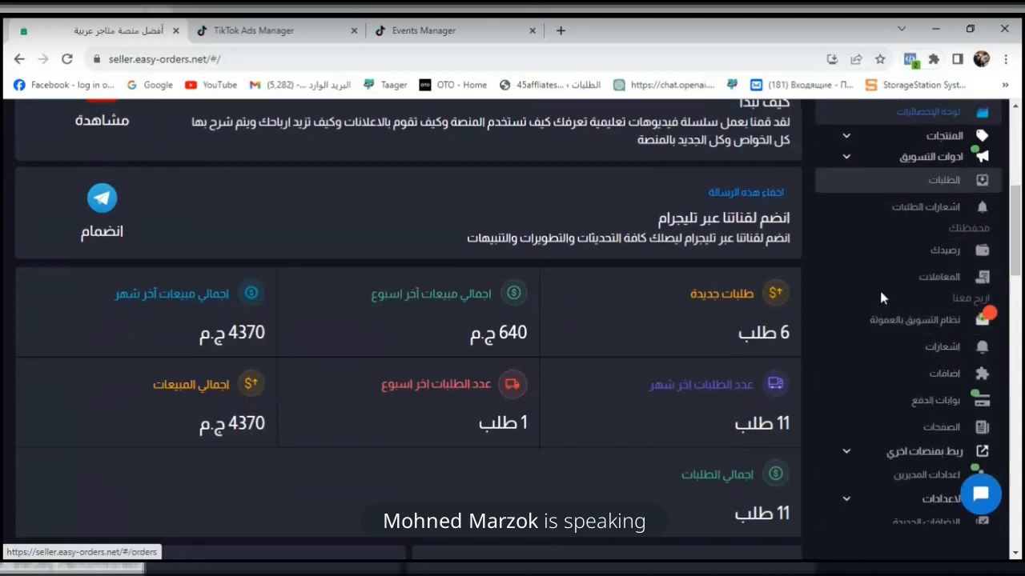
left_click(915, 166)
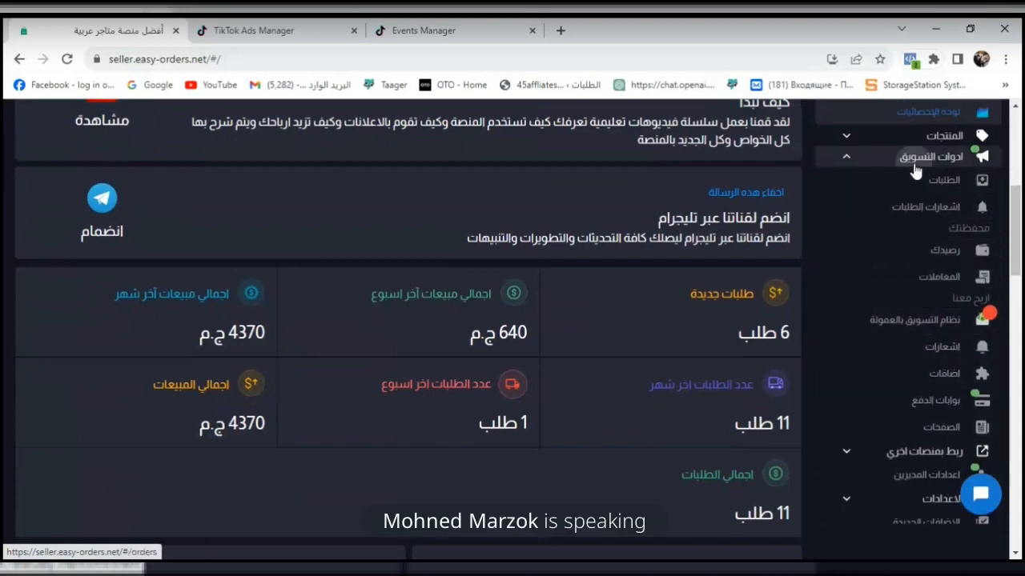
left_click(938, 183)
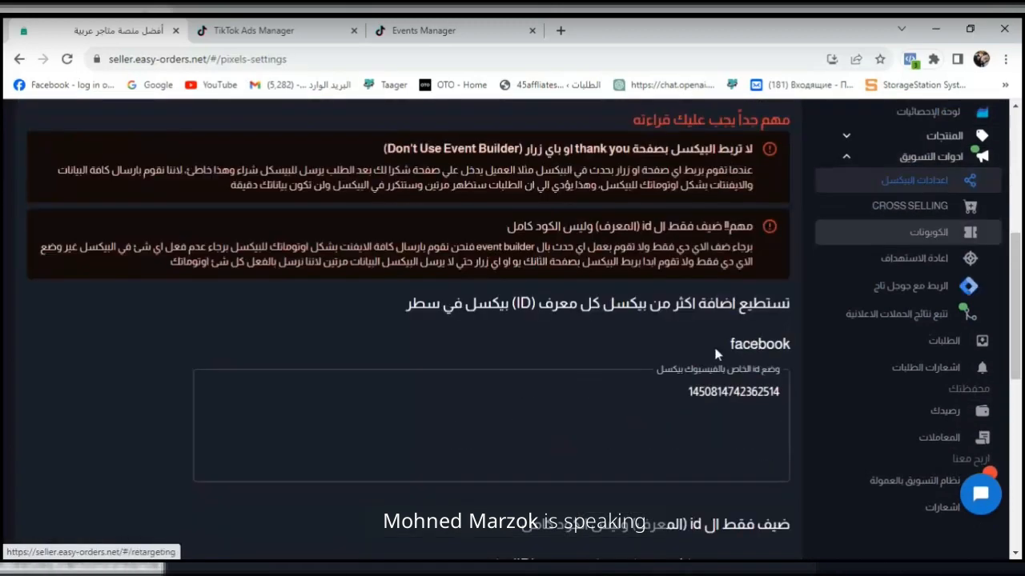
- Paste the copied pixel ID into the store's TikTok pixel field and save the pixel settings
left_click_drag(1022, 277, 1021, 356)
left_click(755, 420)
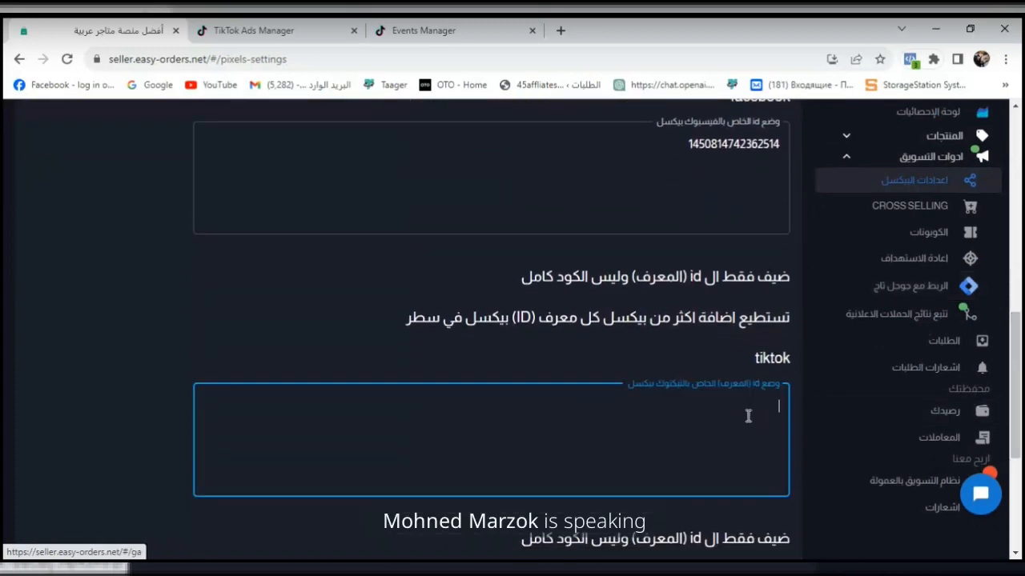
key("ctrl+v")
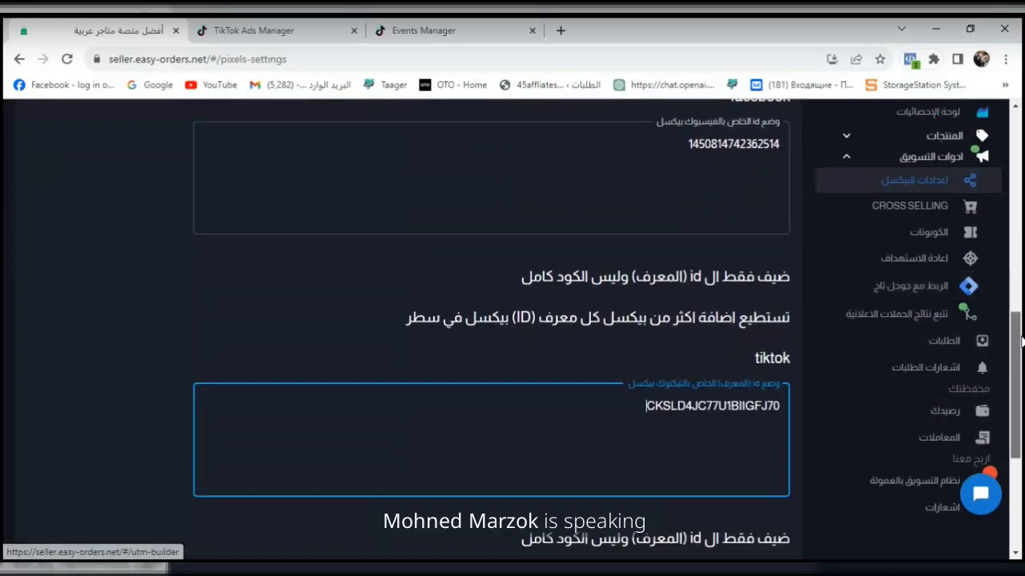
scroll(807, 524, "down", 4)
left_click(761, 541)
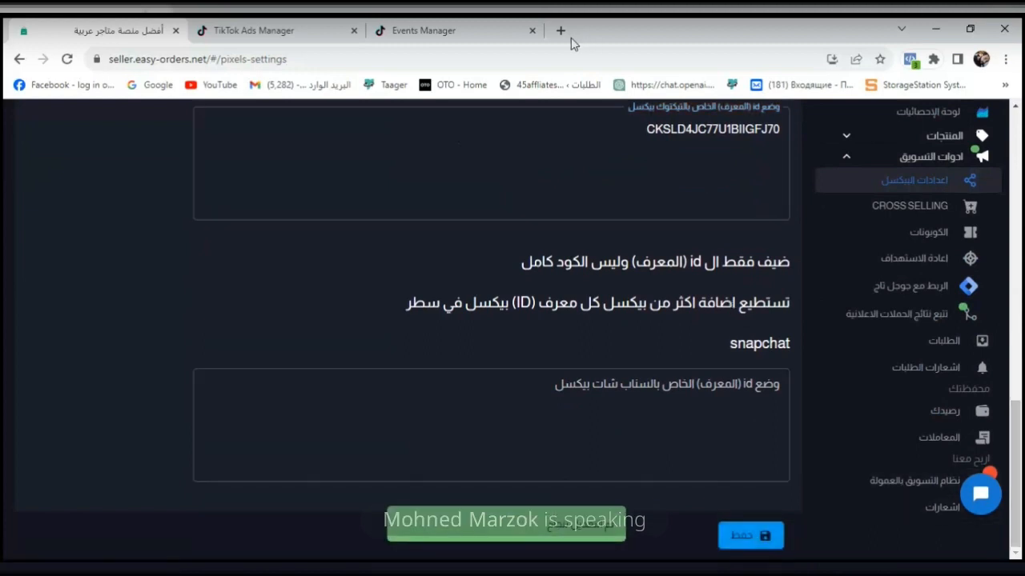
- Check which pixels Meta Pixel Helper detects on the pixel settings page
left_click(911, 60)
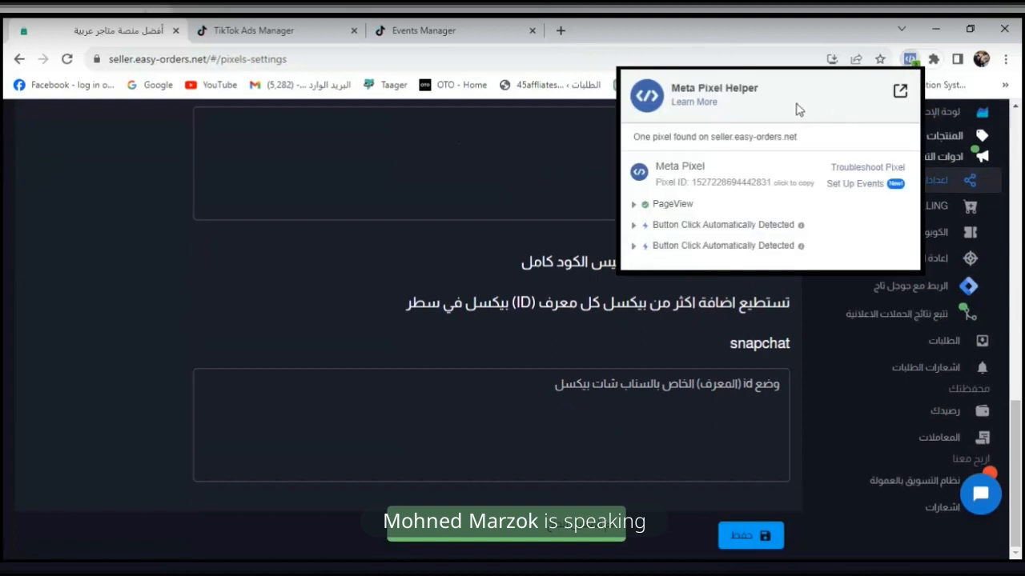
left_click(671, 38)
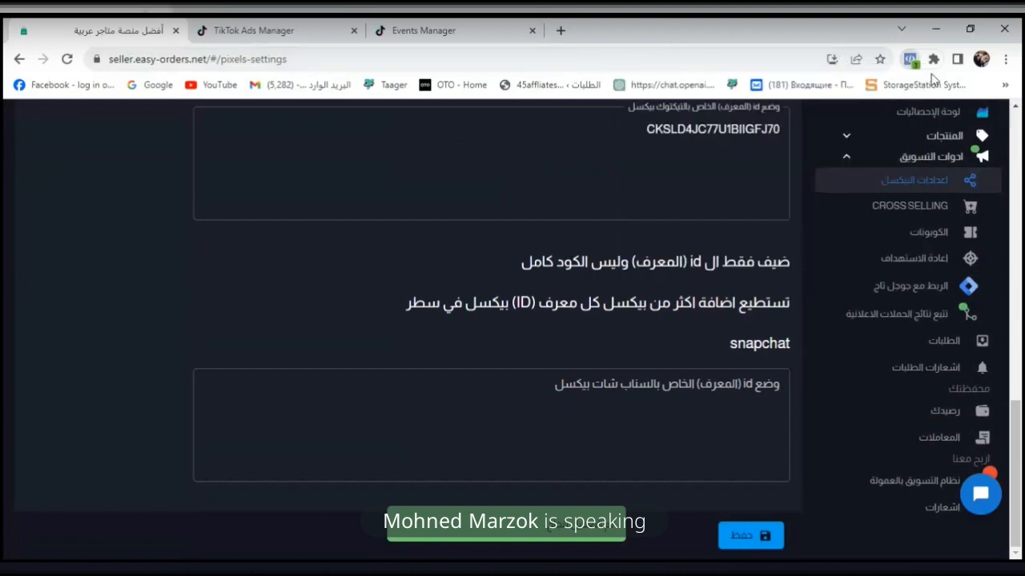
left_click(1005, 86)
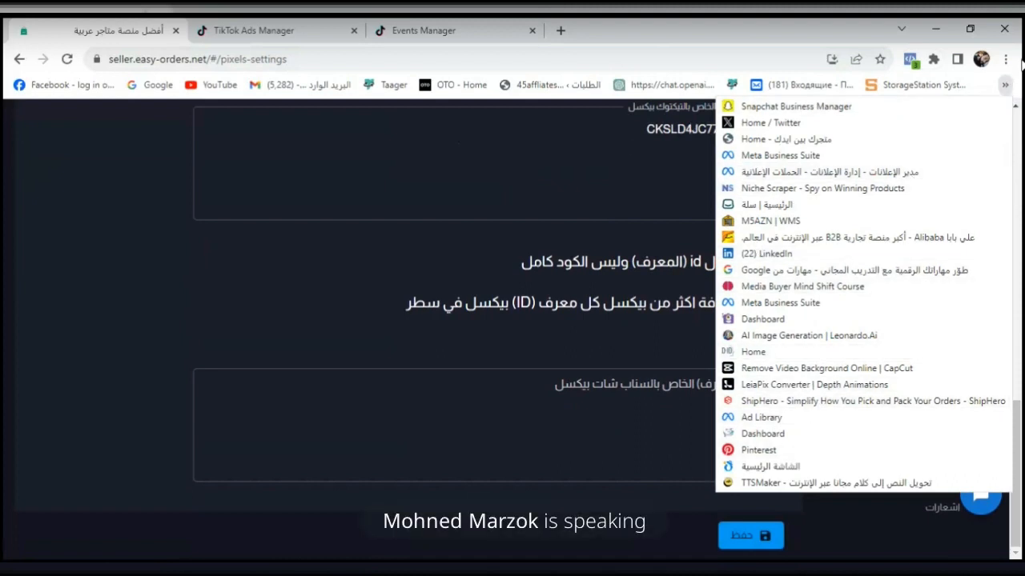
- Open the browser's extension management page and go from there to the Chrome Web Store
left_click(1010, 61)
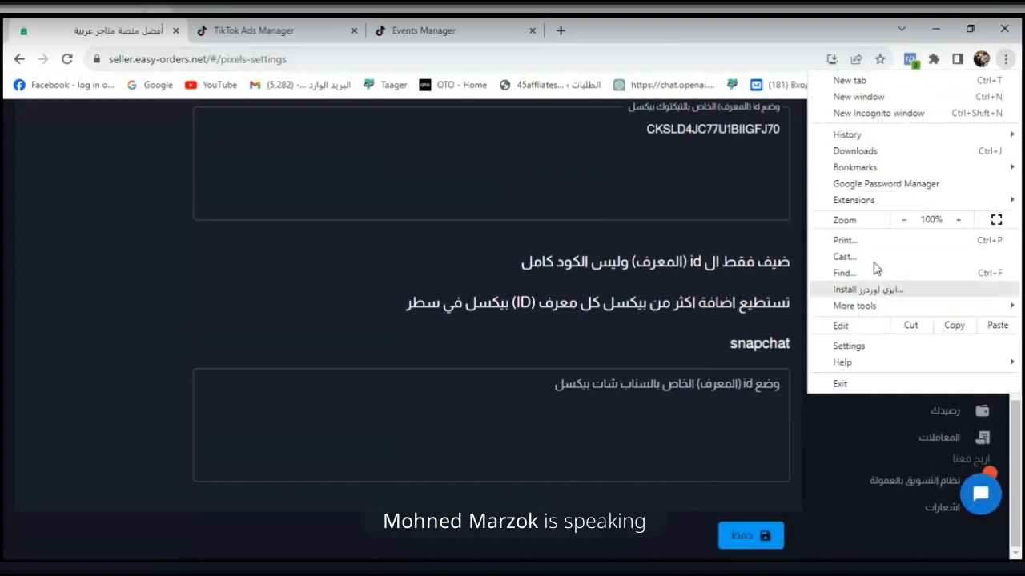
mouse_move(891, 206)
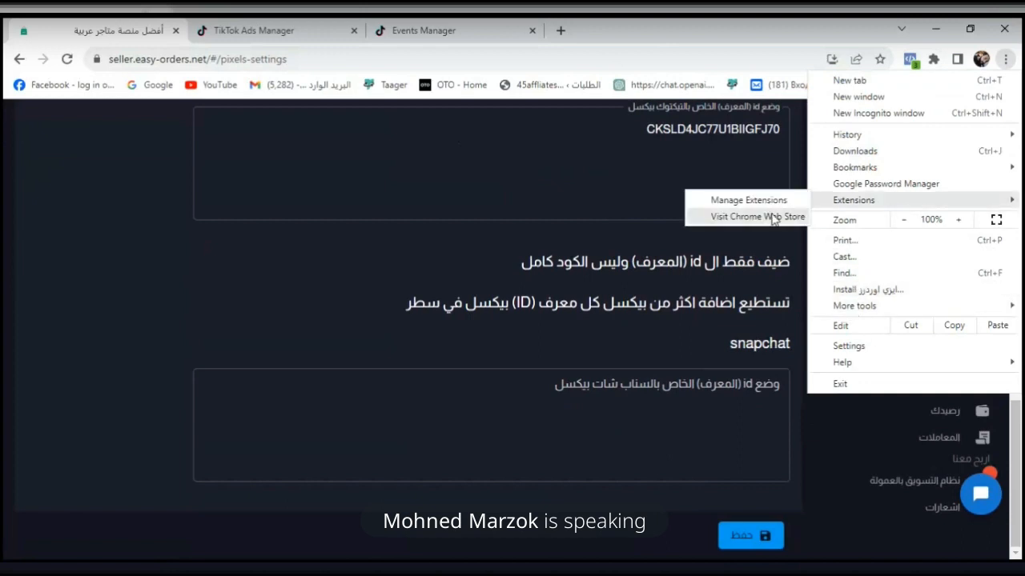
left_click(748, 201)
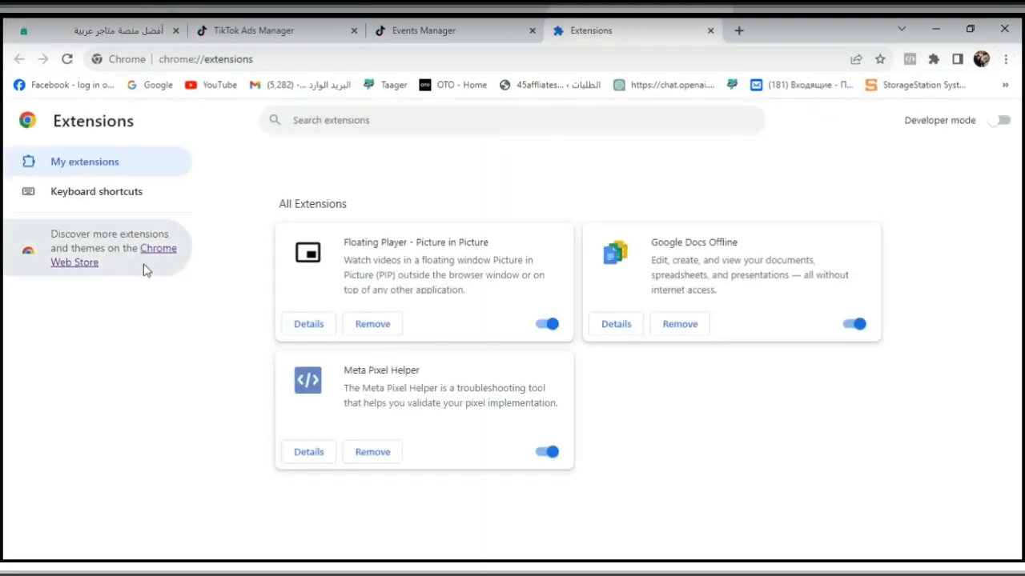
left_click(150, 255)
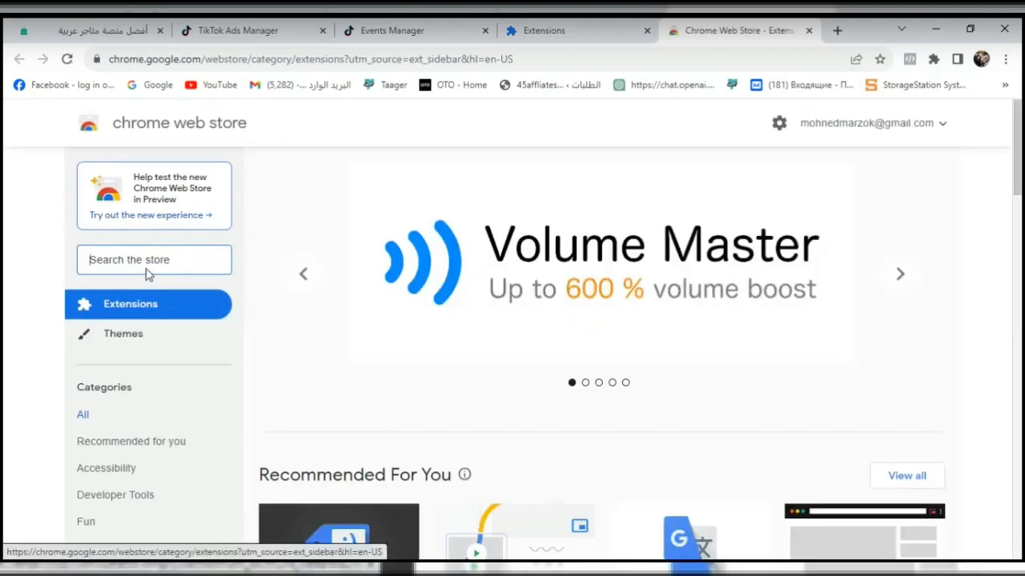
- Search the Chrome Web Store for "tiktok helper" and look through the results
type("tikt")
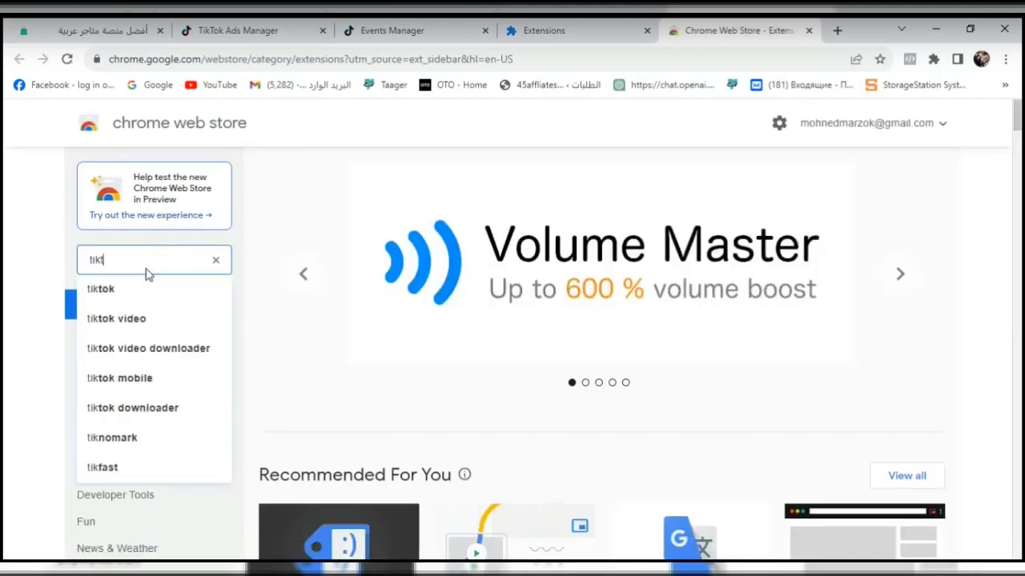
type("ok")
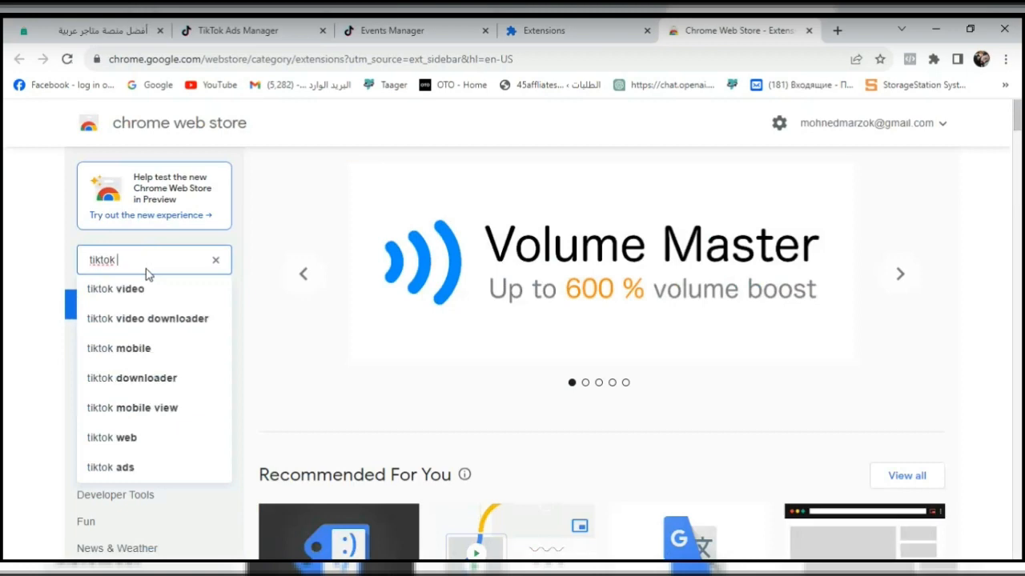
type(" hel")
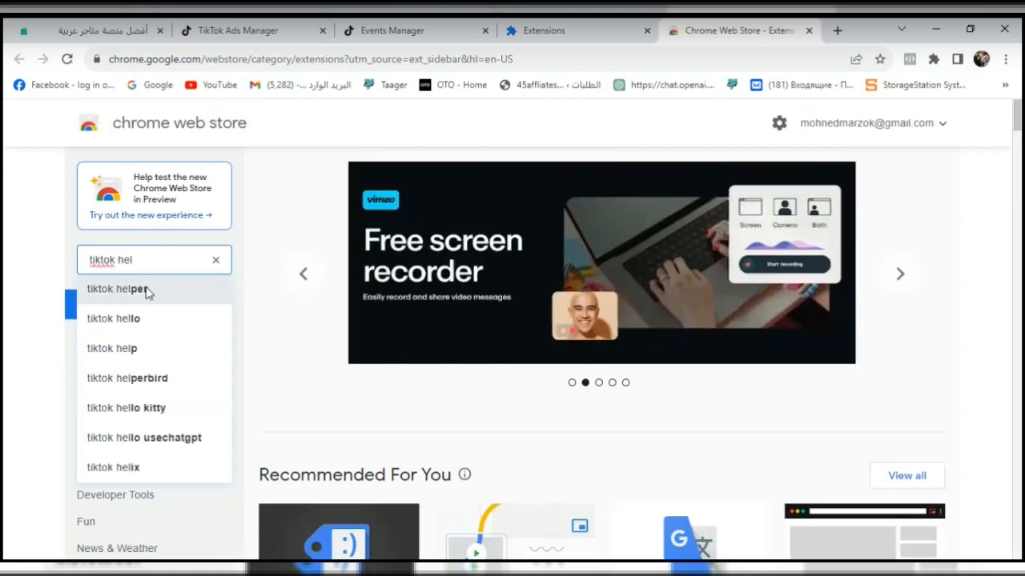
left_click(144, 289)
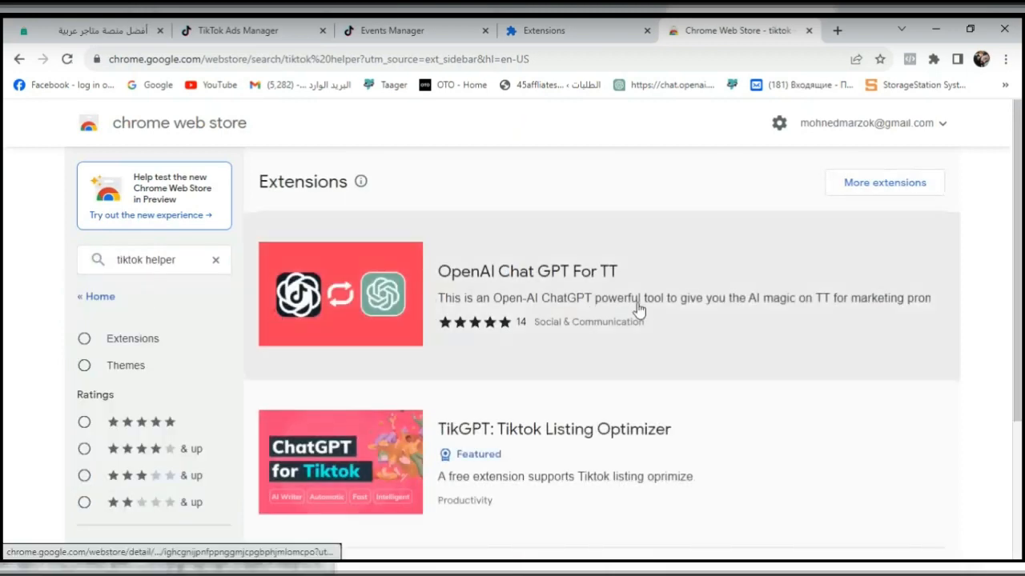
scroll(1022, 314, "down", 2)
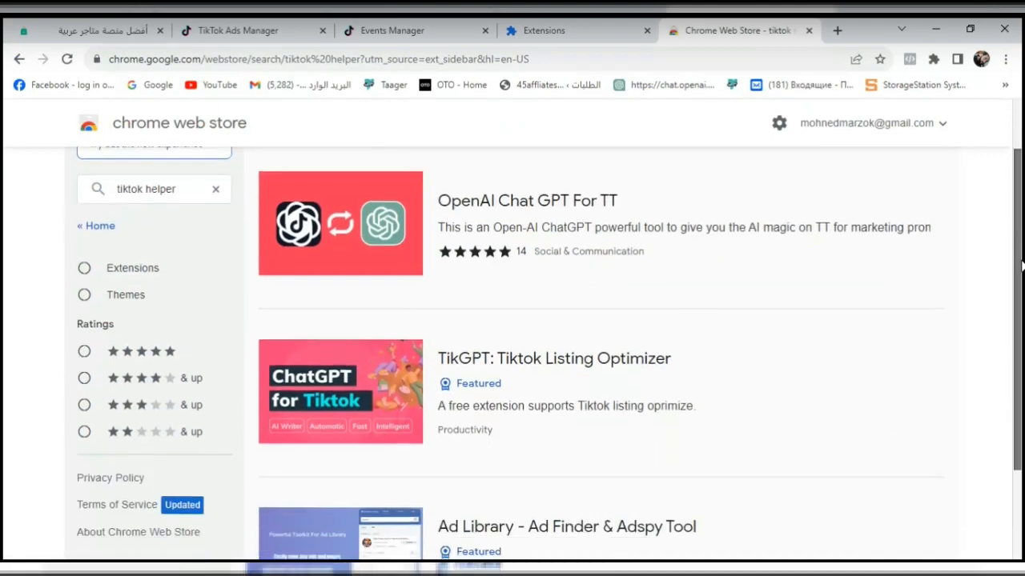
scroll(350, 288, "up", 1)
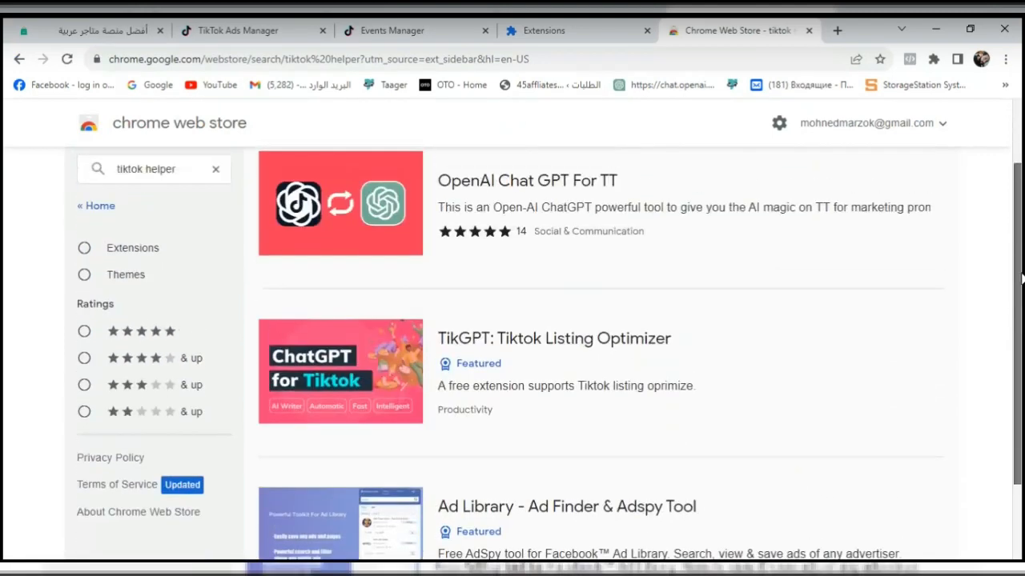
- Change the Chrome Web Store search to "tiktok pixel helper"
left_click(154, 215)
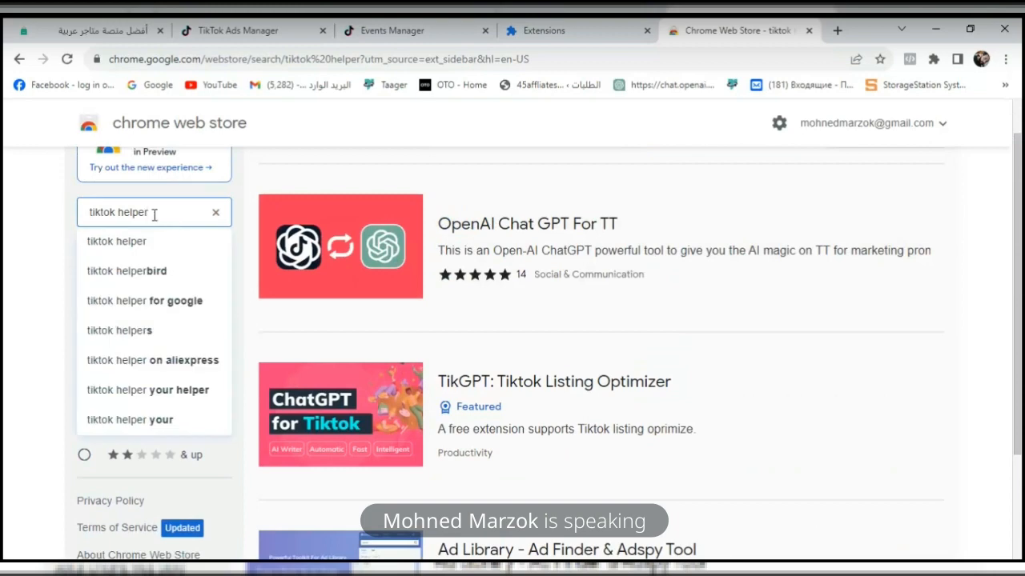
double_click(136, 213)
type("pd")
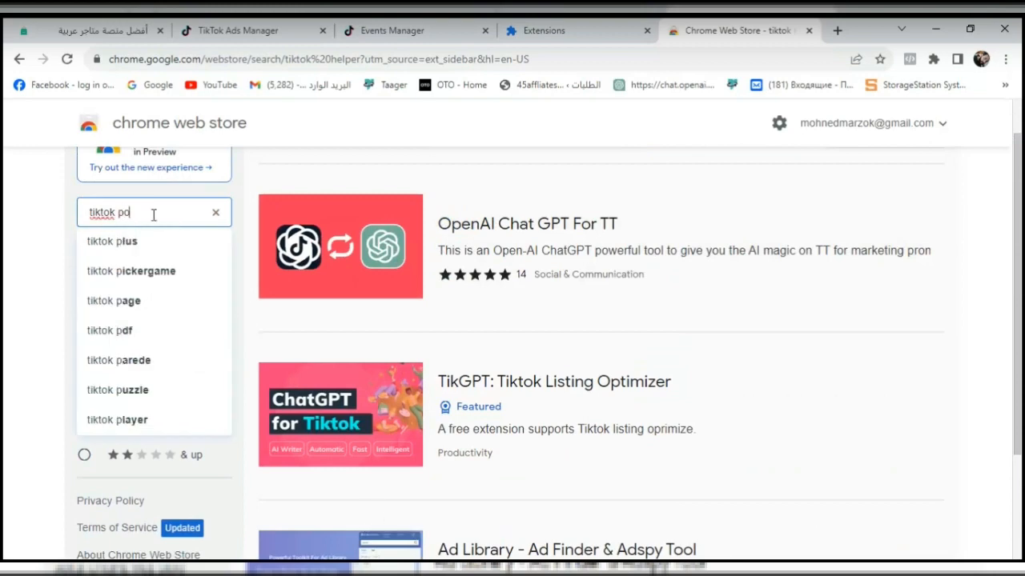
key("BackSpace")
type("i")
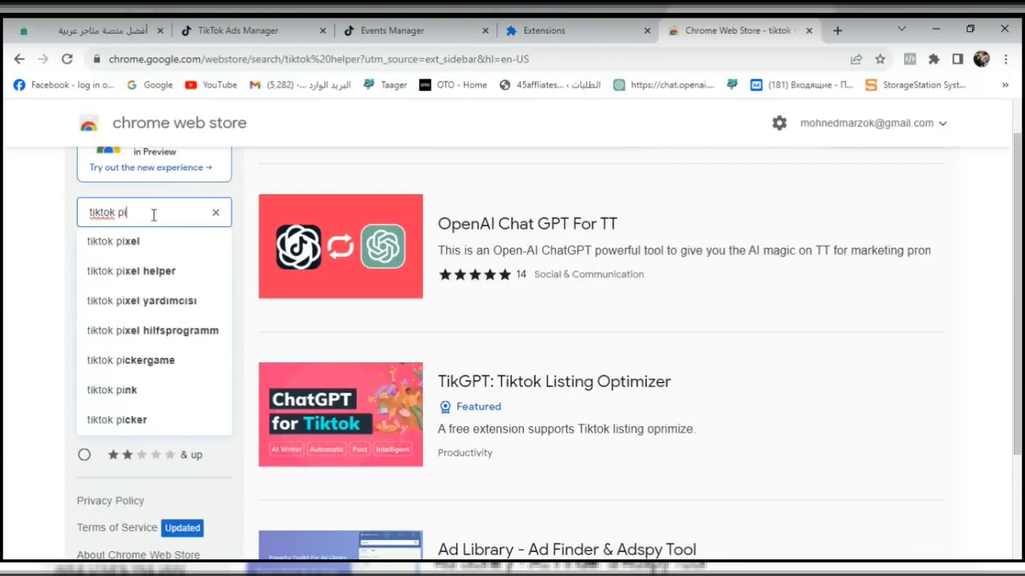
left_click(132, 274)
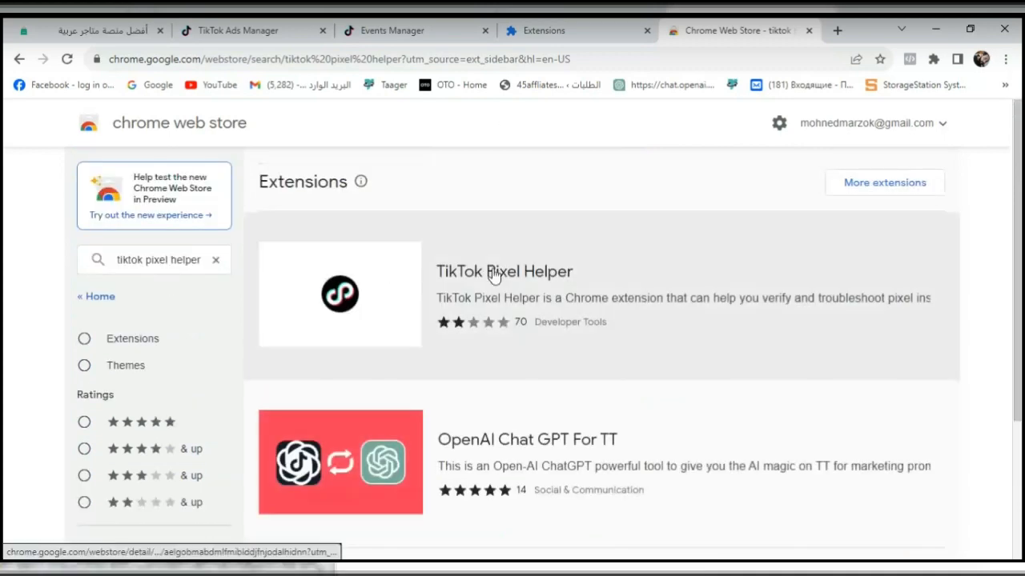
- Install the TikTok Pixel Helper extension in Chrome and dismiss the sync offer
left_click(494, 273)
left_click(802, 229)
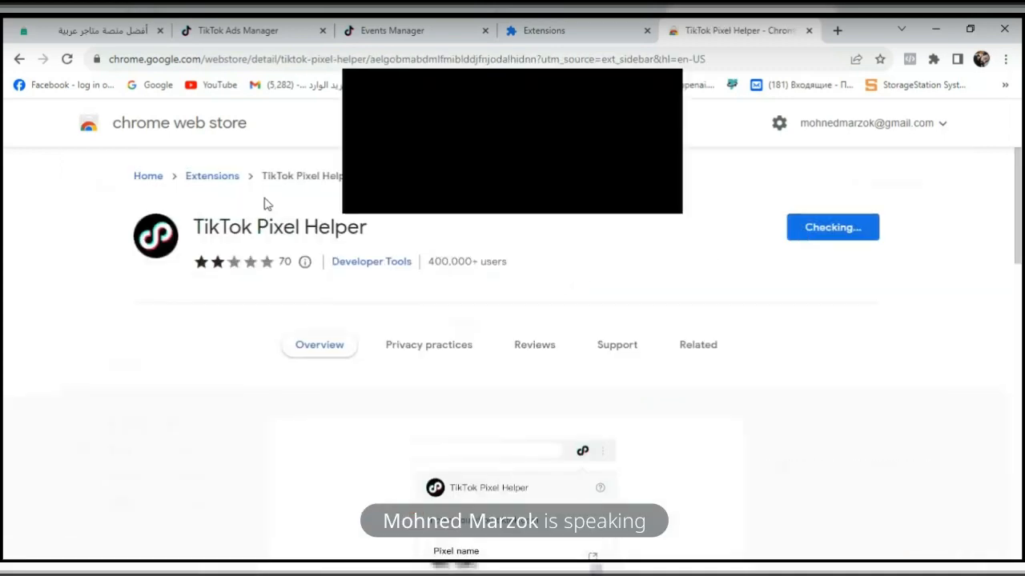
left_click(551, 185)
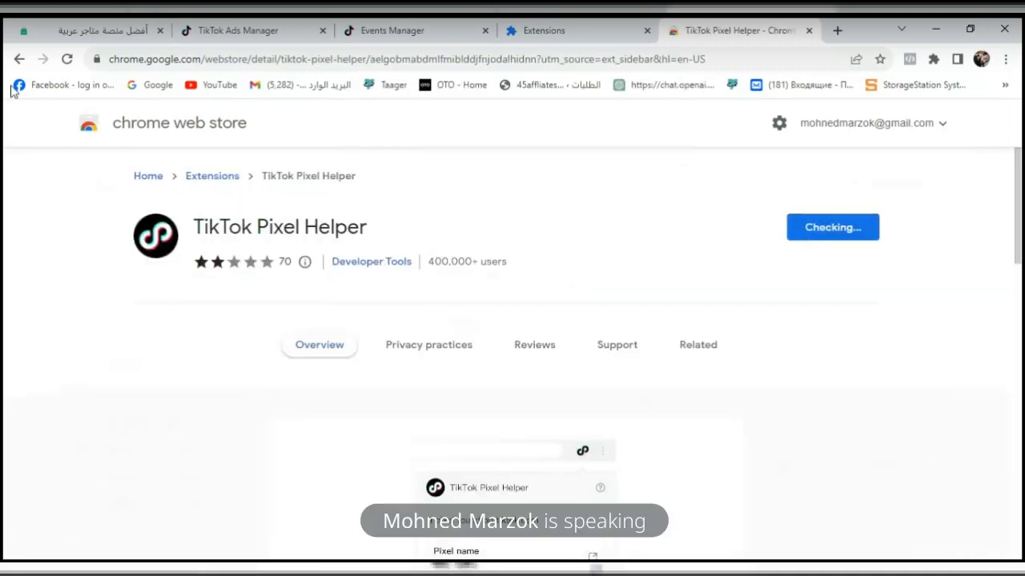
left_click(19, 59)
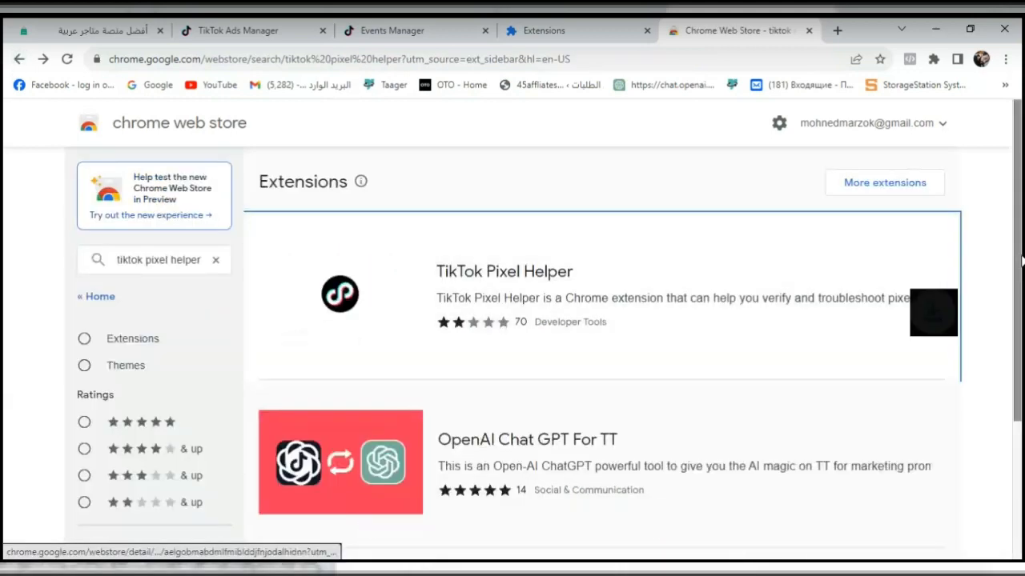
left_click_drag(1020, 261, 1020, 233)
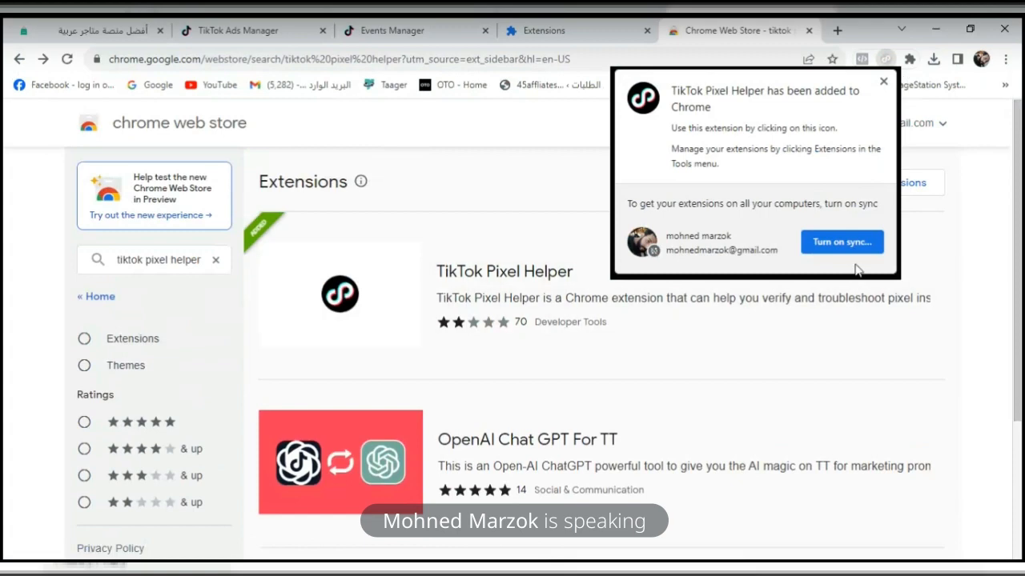
left_click(883, 82)
- Pin TikTok Pixel Helper beside the browser's address bar
left_click(909, 59)
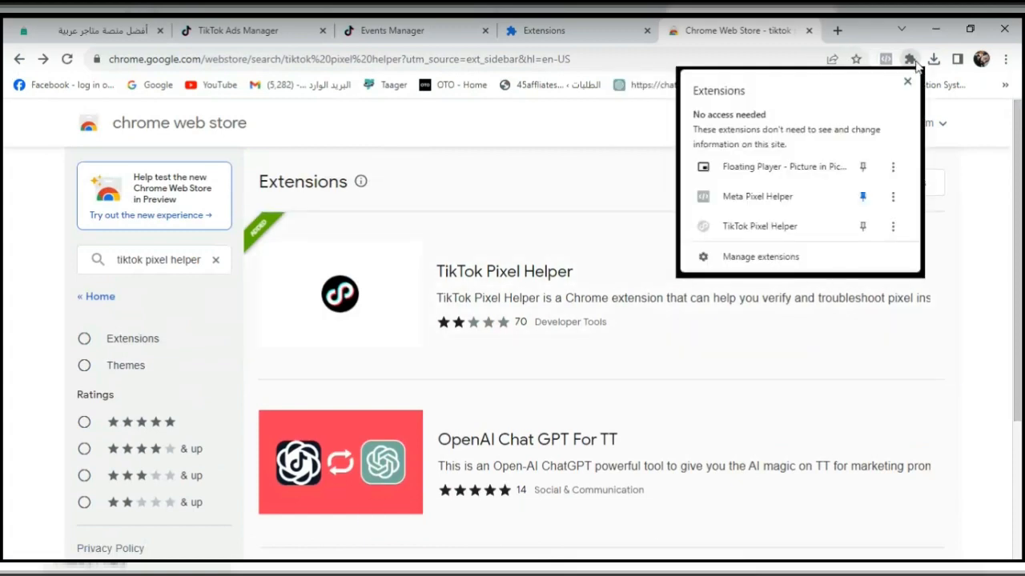
left_click(862, 227)
left_click(714, 136)
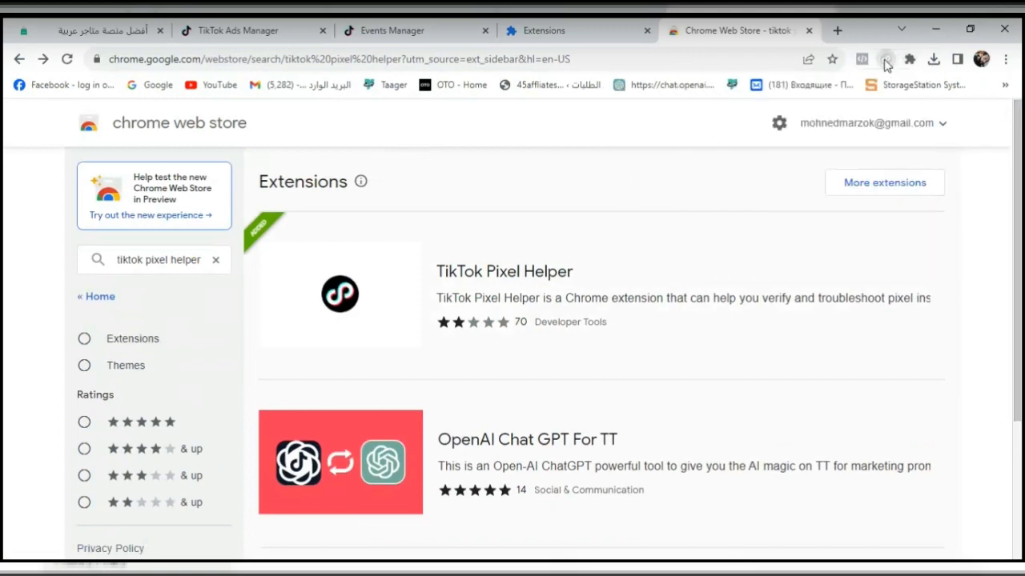
- Open and reload the extension management page to check the TikTok Pixel Helper installation
left_click(909, 59)
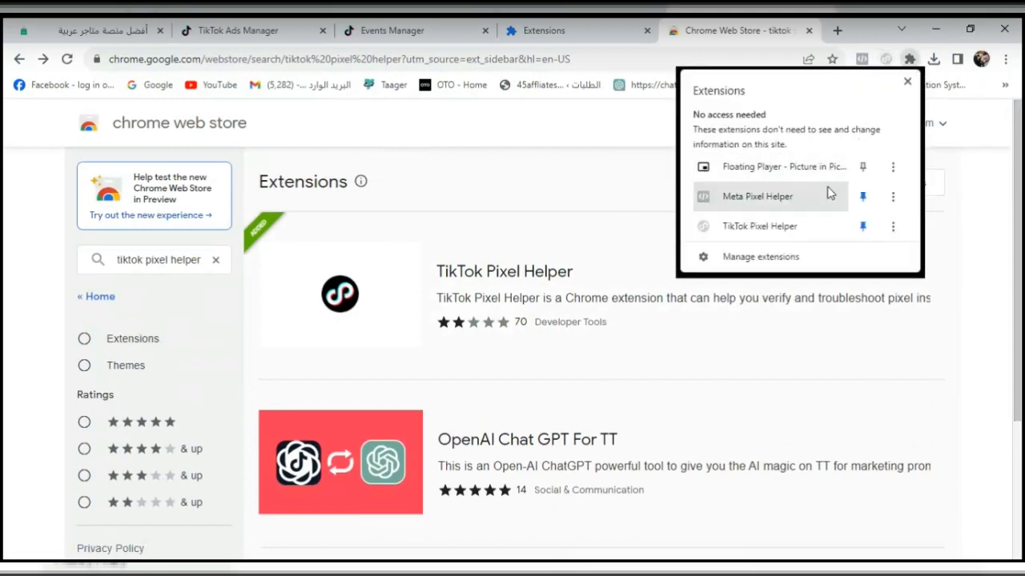
left_click(830, 257)
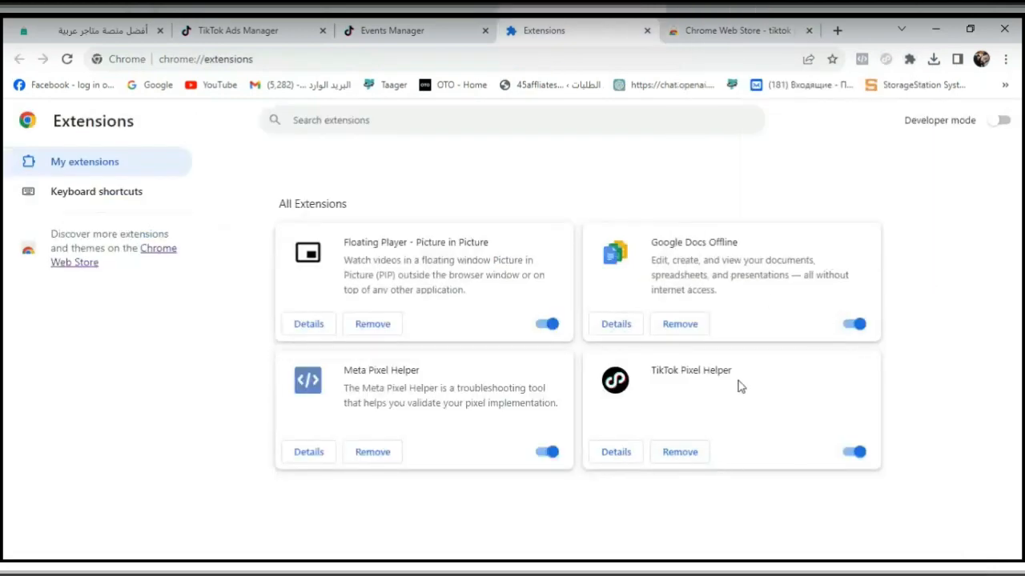
left_click(73, 60)
left_click(863, 61)
left_click(886, 63)
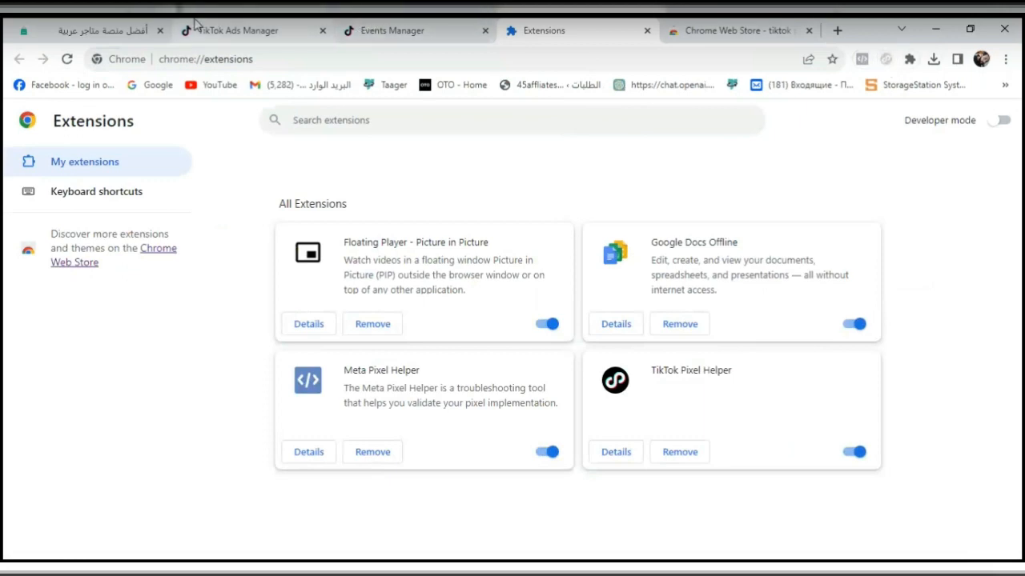
- Return to the Easy Orders seller dashboard and open the store's public site in a new tab
left_click(136, 30)
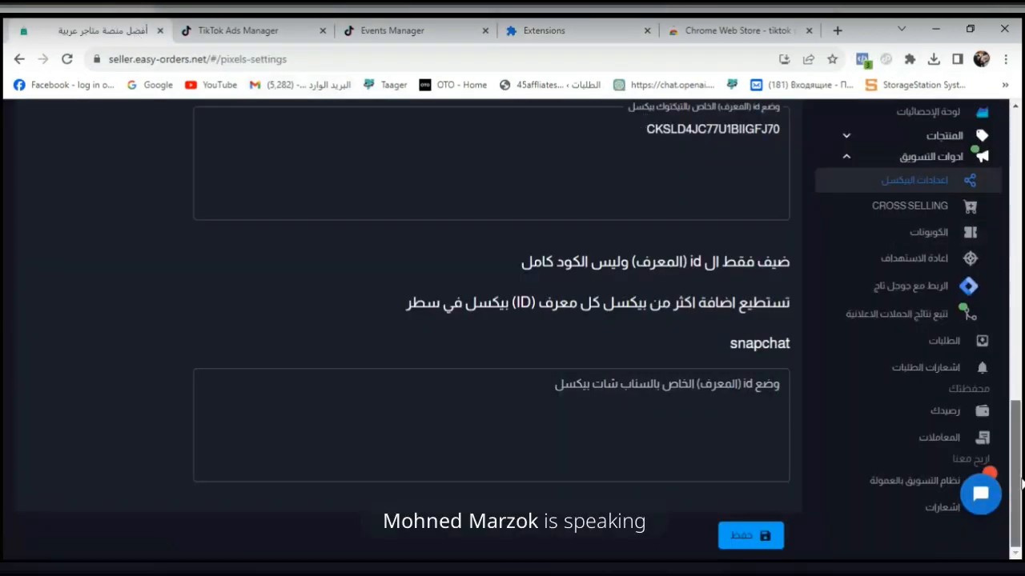
left_click_drag(1017, 482, 1022, 219)
left_click(168, 116)
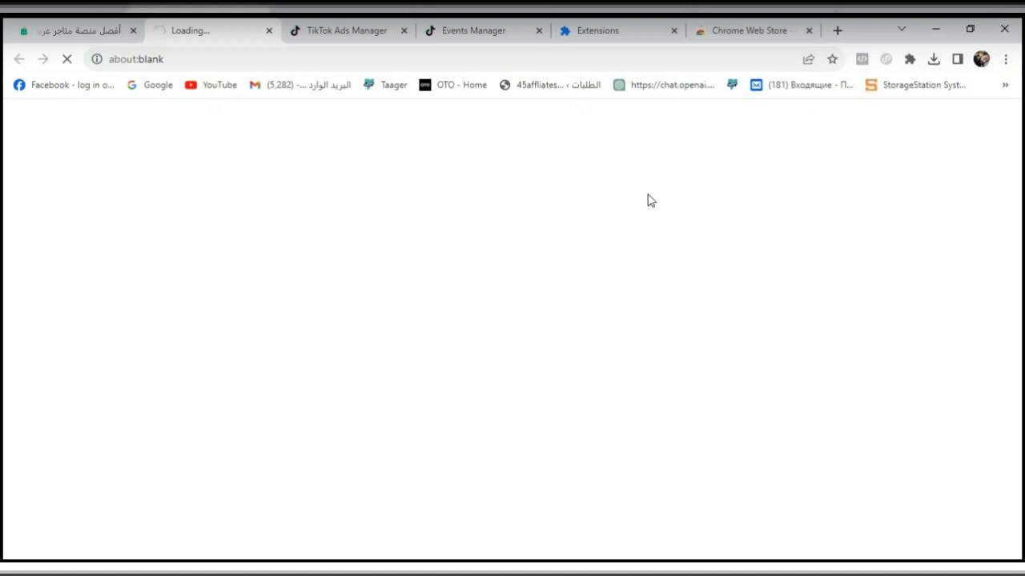
- Dismiss the funnel setup flow survey on the easy order pixel's page and switch to the 45store storefront
left_click(354, 30)
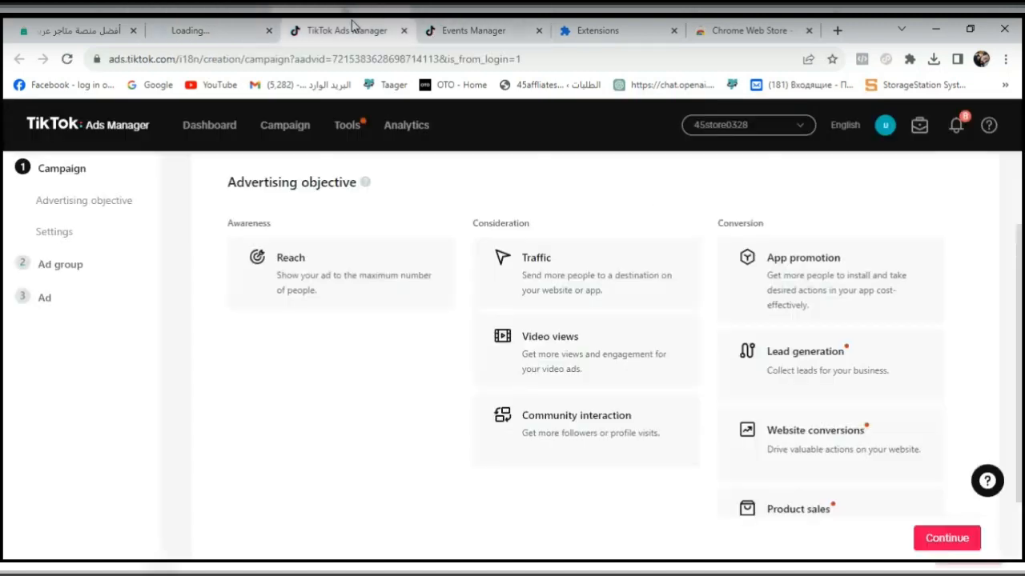
left_click(467, 29)
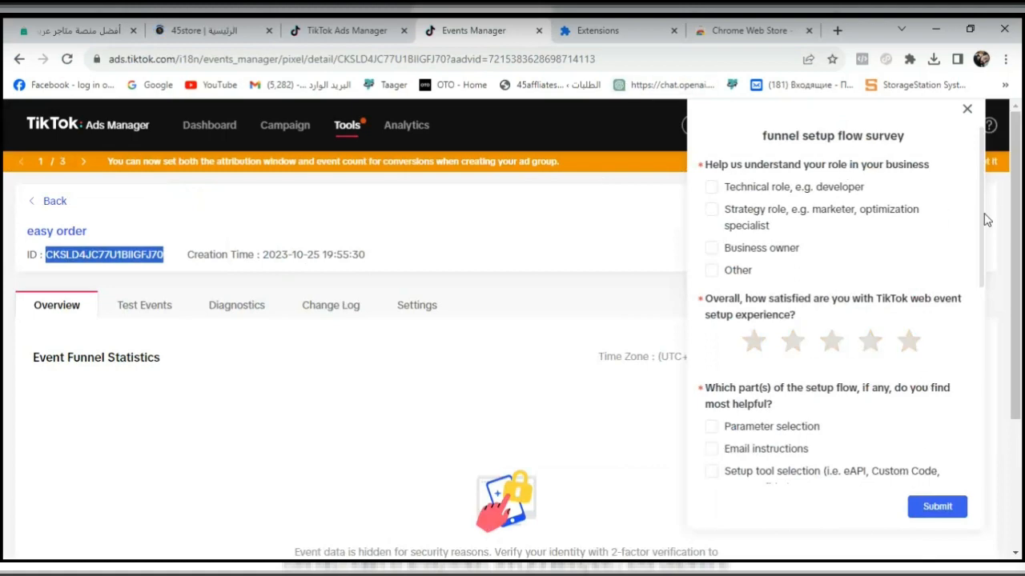
left_click(967, 108)
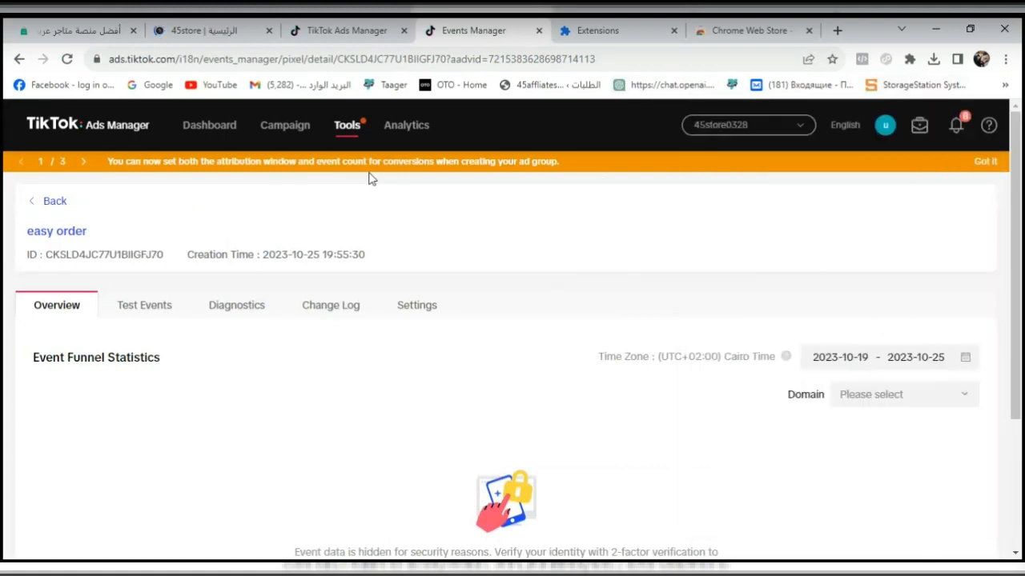
left_click(196, 34)
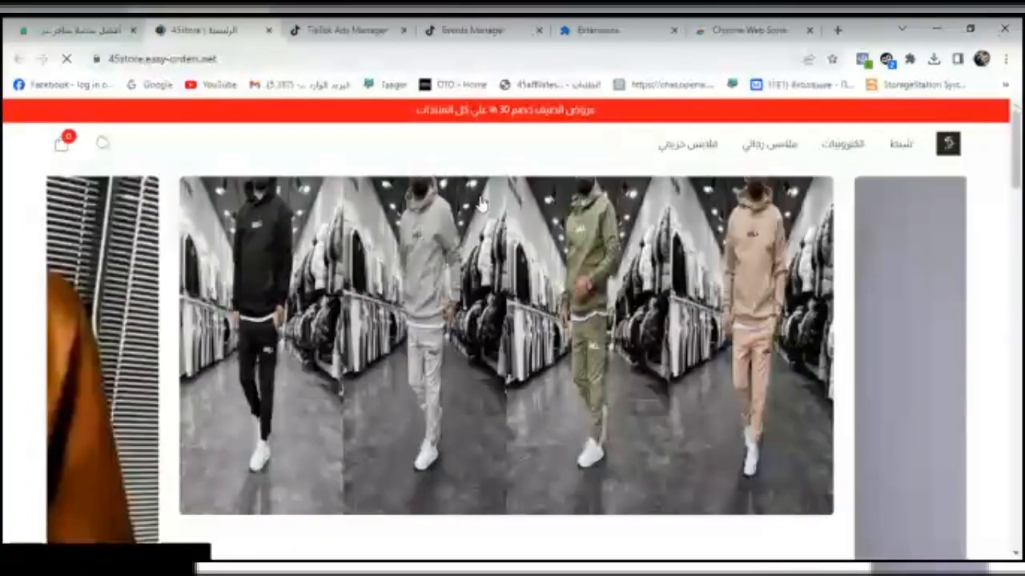
- Inspect the easy order pixel and its events on the 45store home page with TikTok Pixel Helper
left_click_drag(1016, 149, 1016, 160)
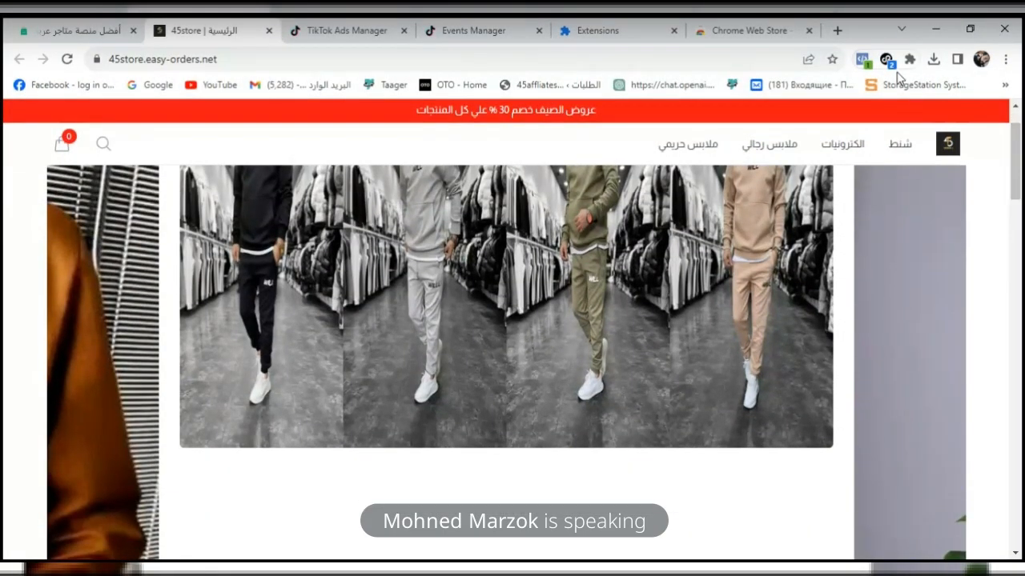
left_click(887, 62)
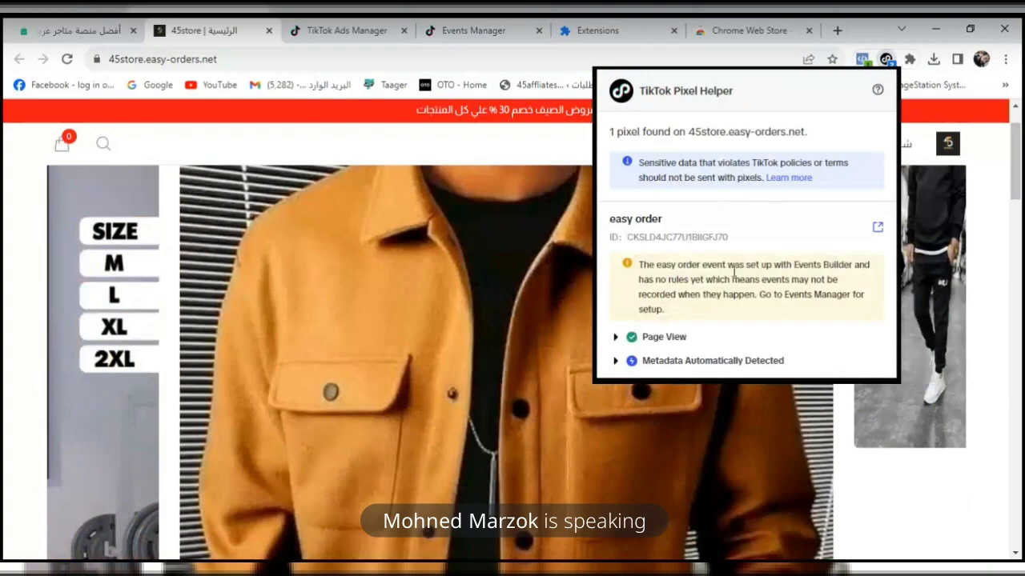
left_click(1020, 272)
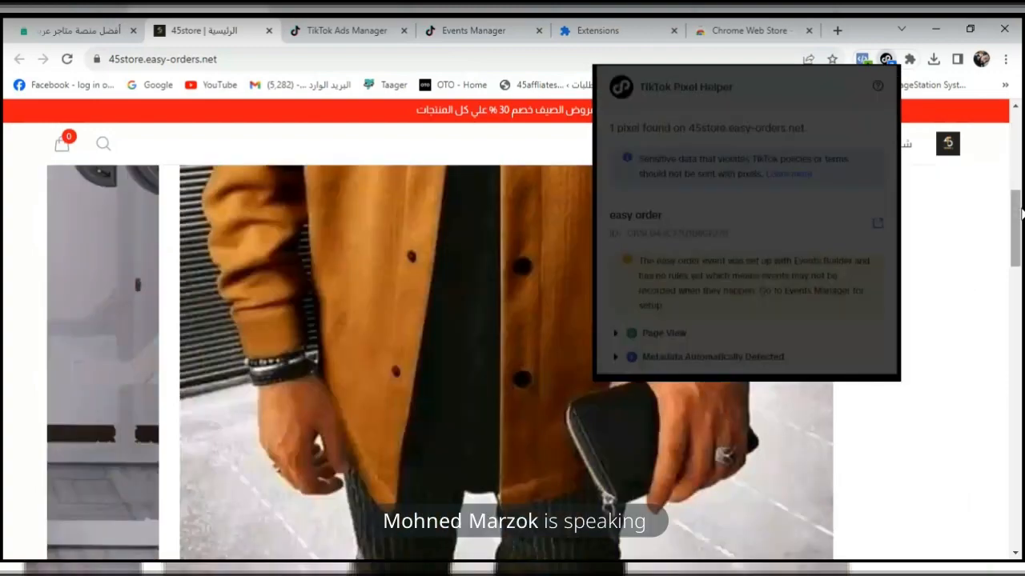
- Open the Element men's tracksuit product page on the storefront and use its buy option
left_click_drag(1021, 272, 1021, 337)
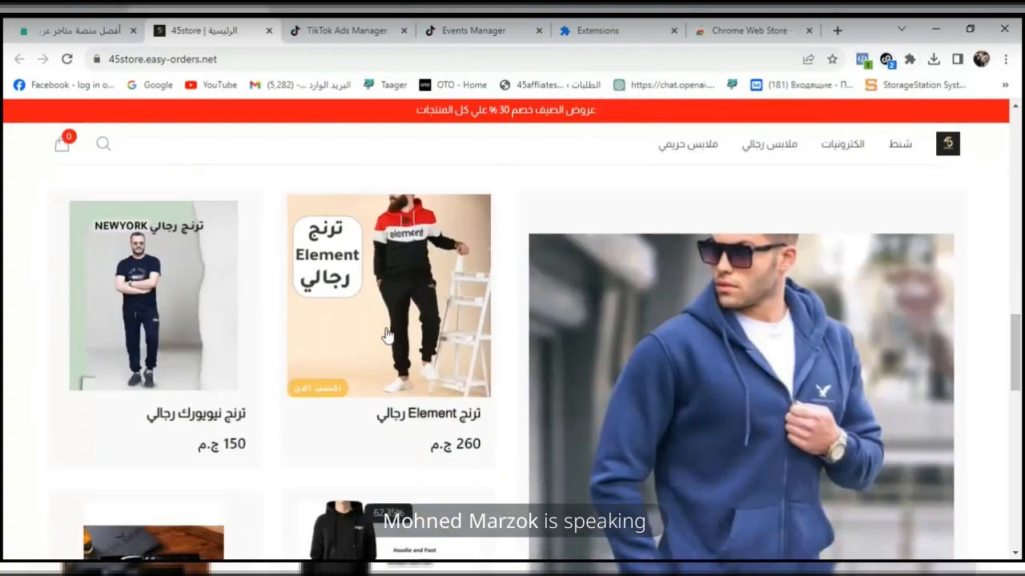
left_click(332, 333)
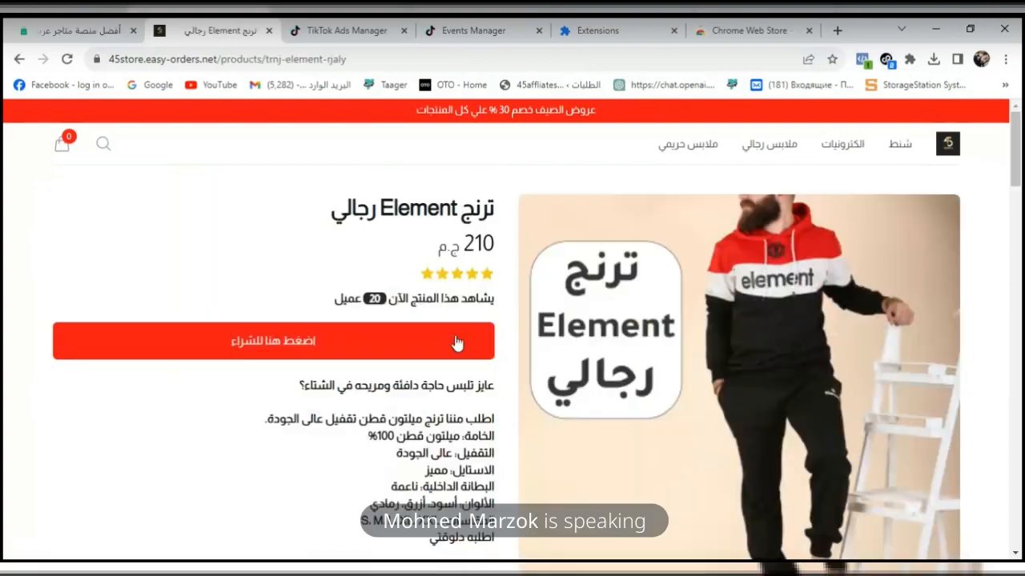
left_click(456, 348)
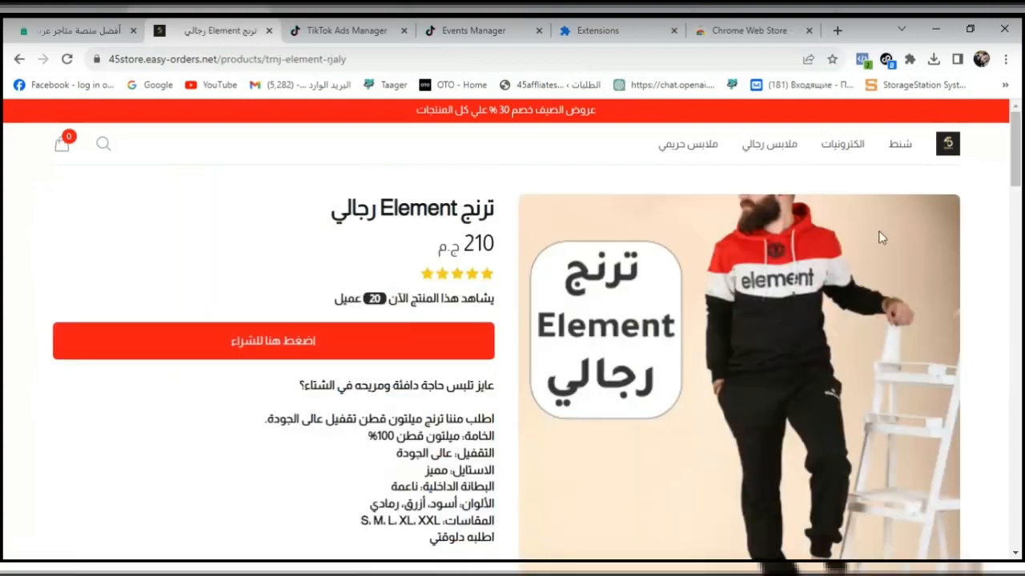
- Check the pixel on the American Eagle sweatshirt page with TikTok Pixel Helper and select the colour ازرق
left_click_drag(1021, 166, 1020, 462)
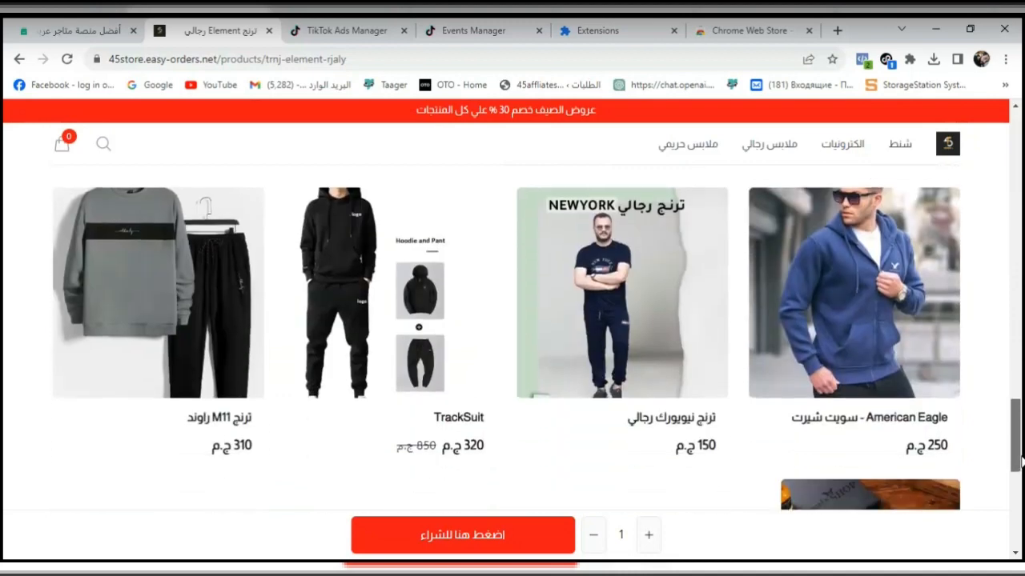
left_click(878, 387)
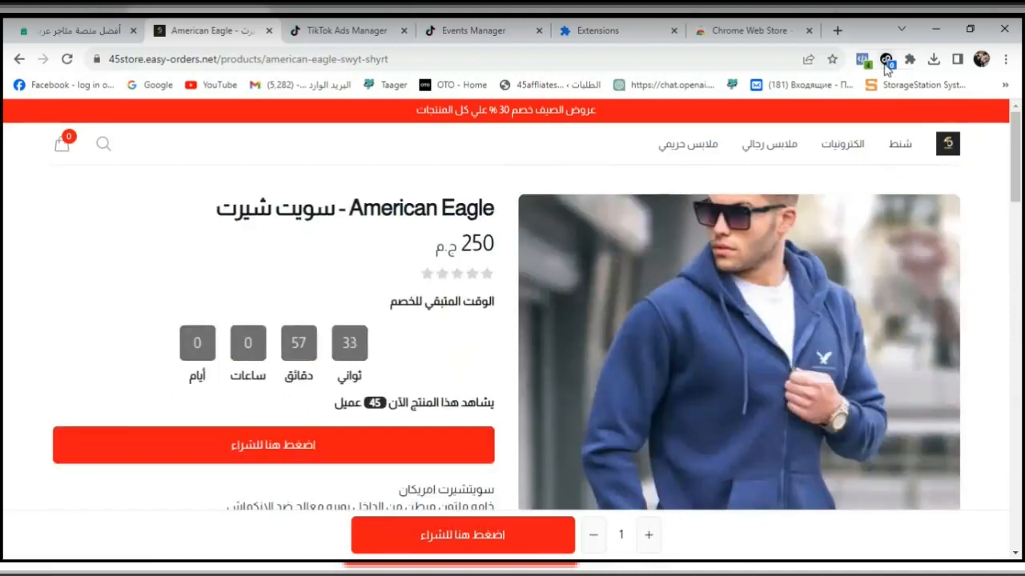
left_click(885, 58)
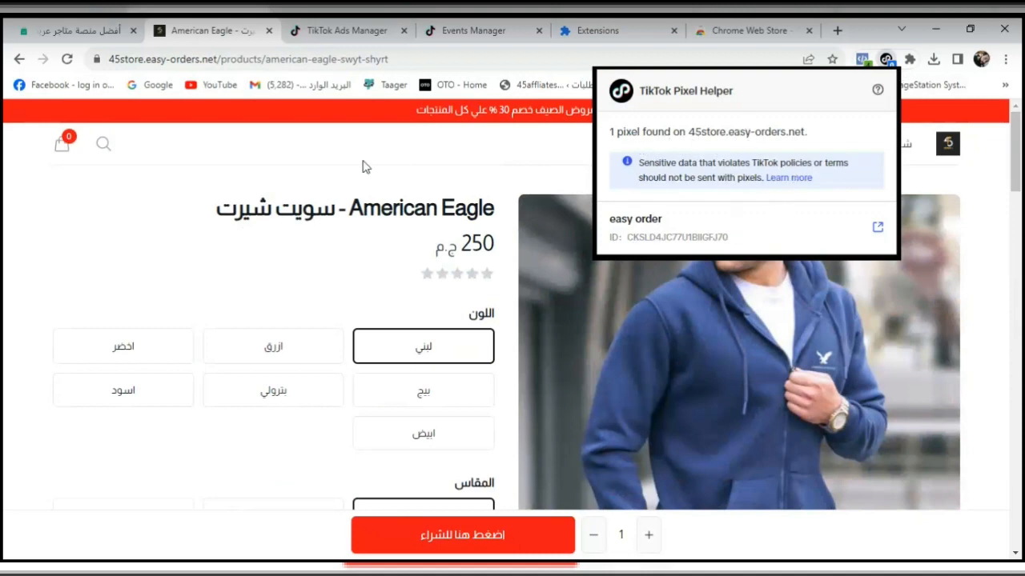
left_click(269, 359)
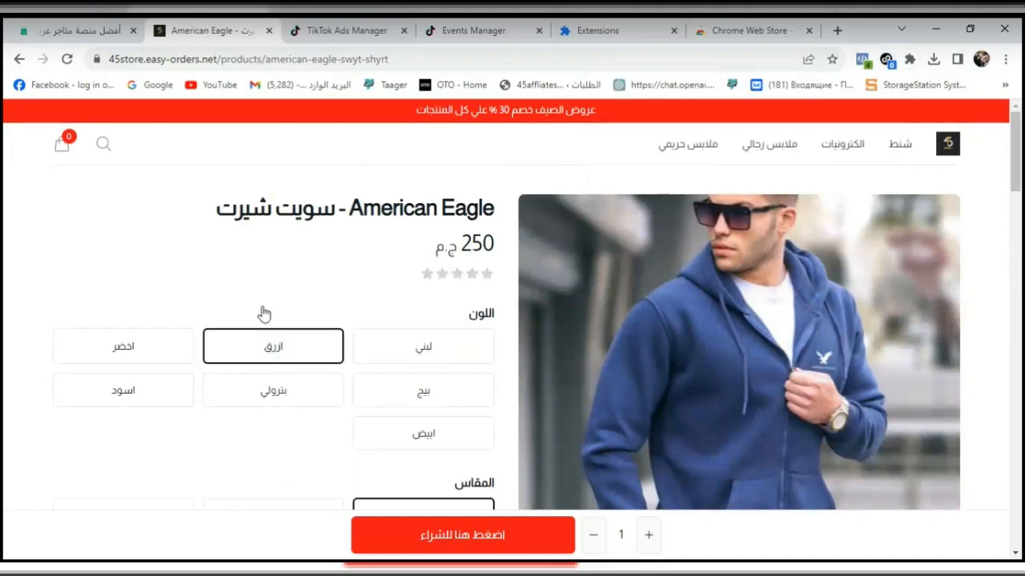
- Add the باكيدج رجالي product to the shopping cart from its product page and continue shopping
left_click_drag(1021, 142, 1017, 448)
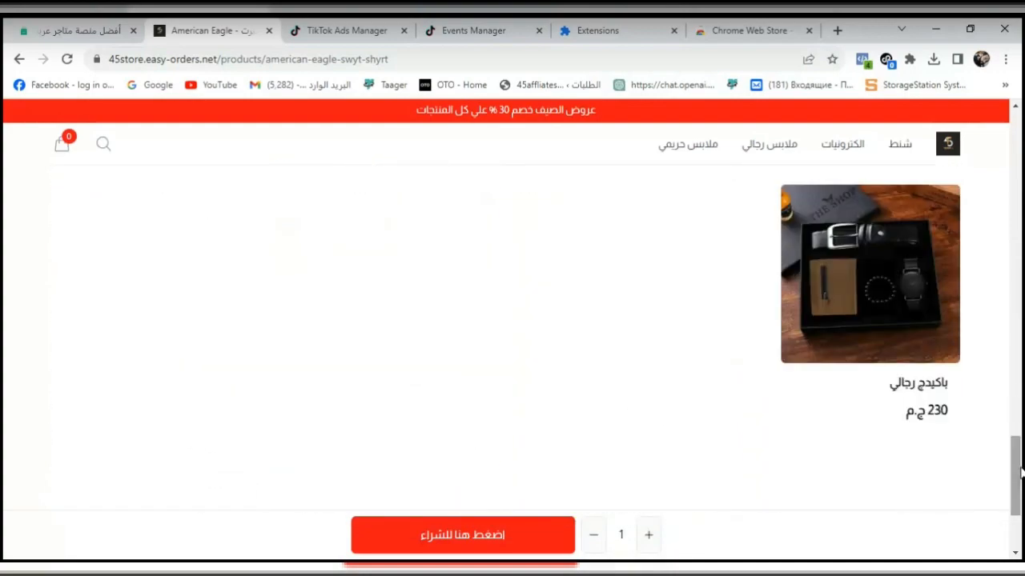
left_click(891, 300)
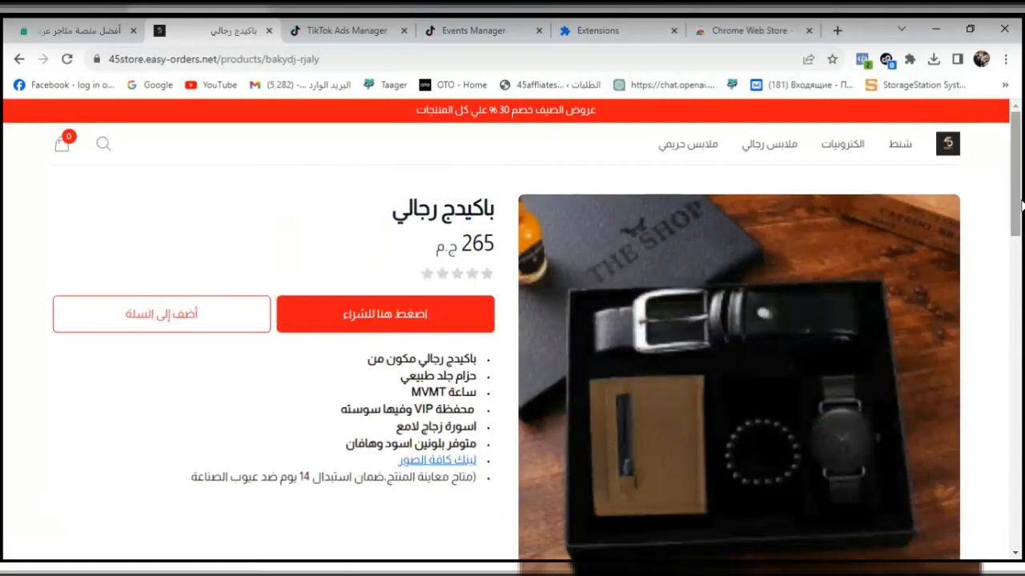
scroll(1021, 195, "down", 1)
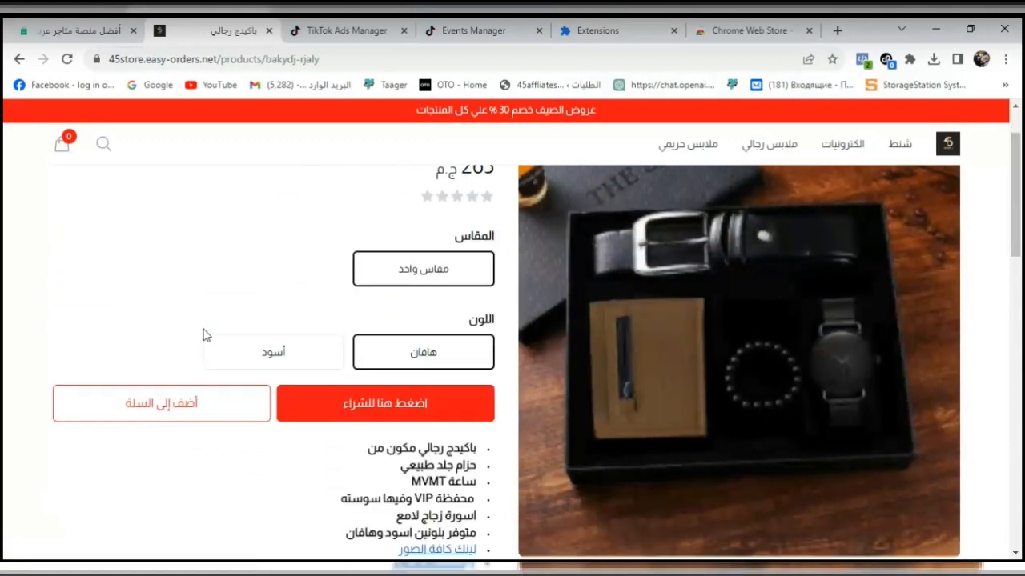
left_click(166, 415)
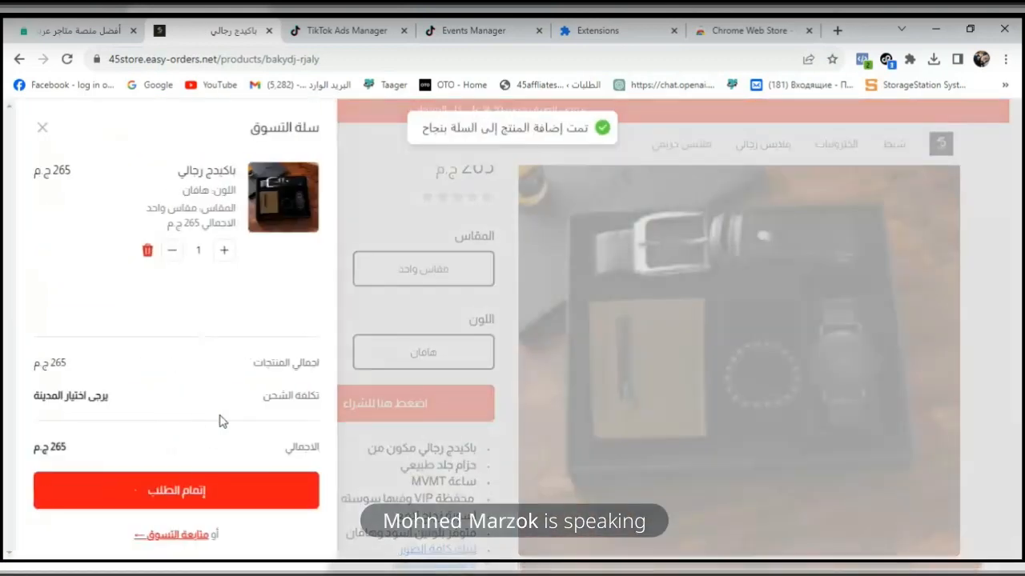
left_click(191, 536)
- Examine the Add to Cart event's details and content_name parameter in TikTok Pixel Helper
left_click(886, 59)
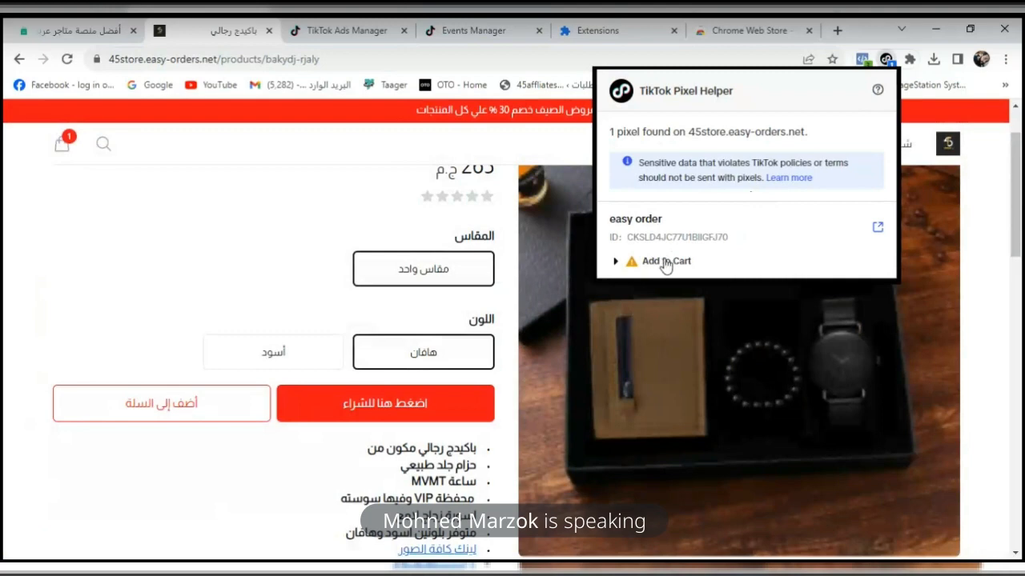
left_click(629, 264)
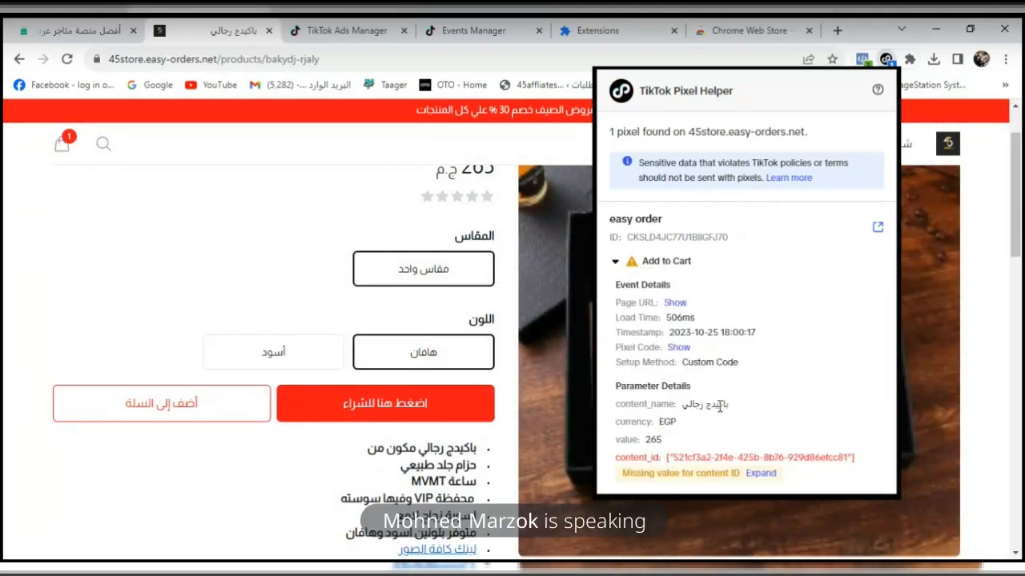
left_click_drag(725, 404, 694, 416)
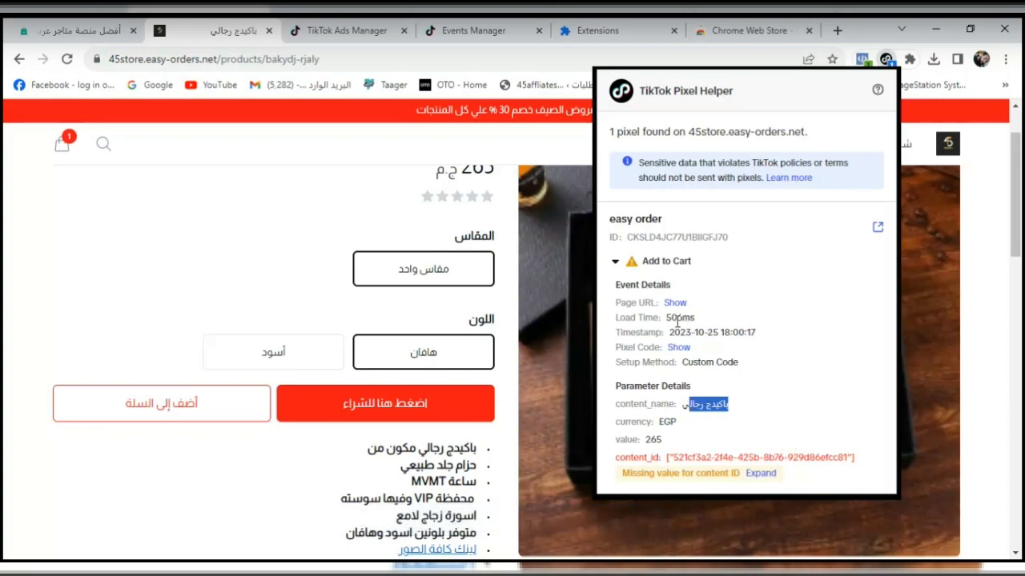
left_click(614, 262)
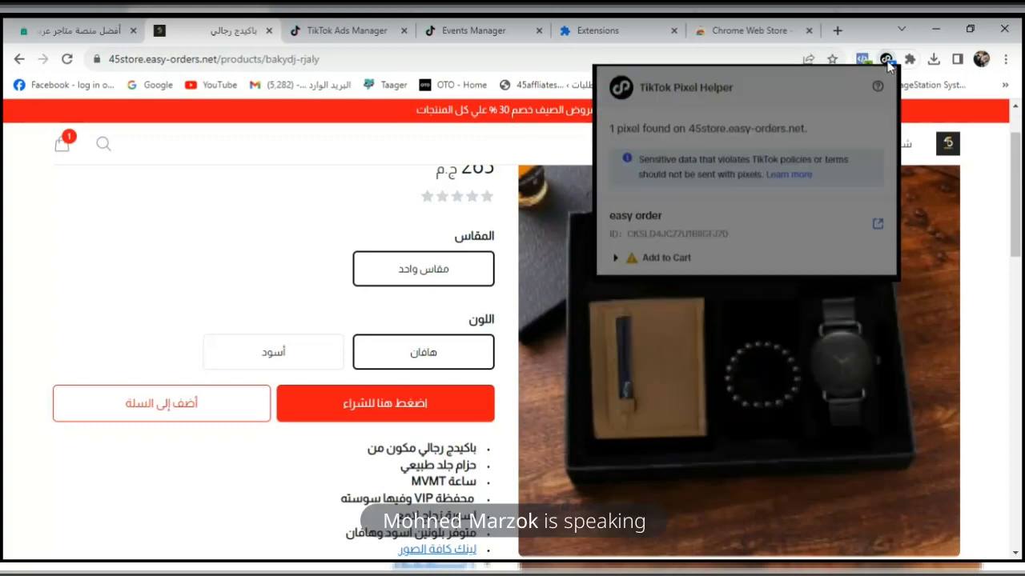
- Look through the easy order pixel's event testing instructions in Events Manager and close that page
left_click(410, 30)
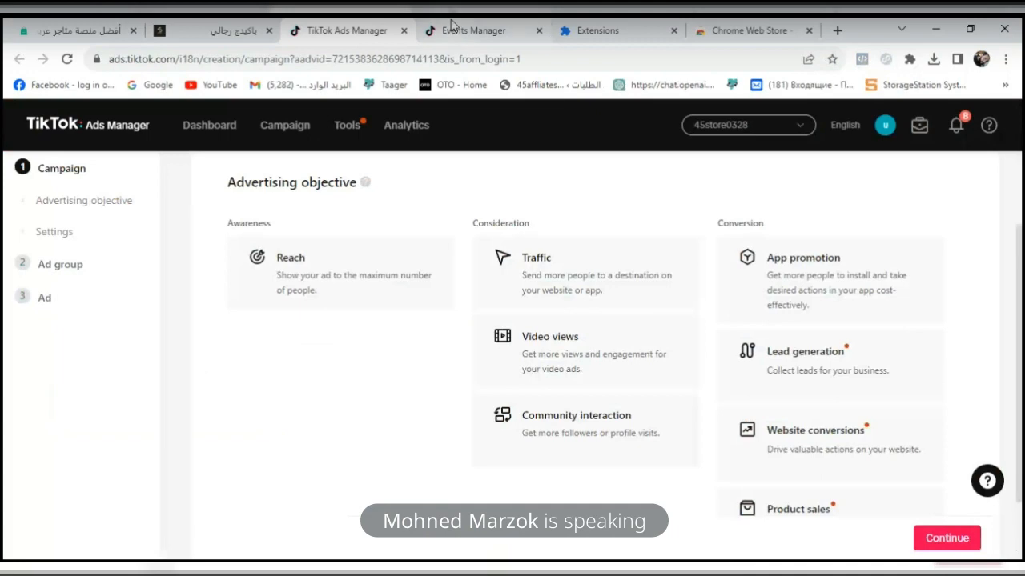
left_click(451, 27)
left_click(149, 306)
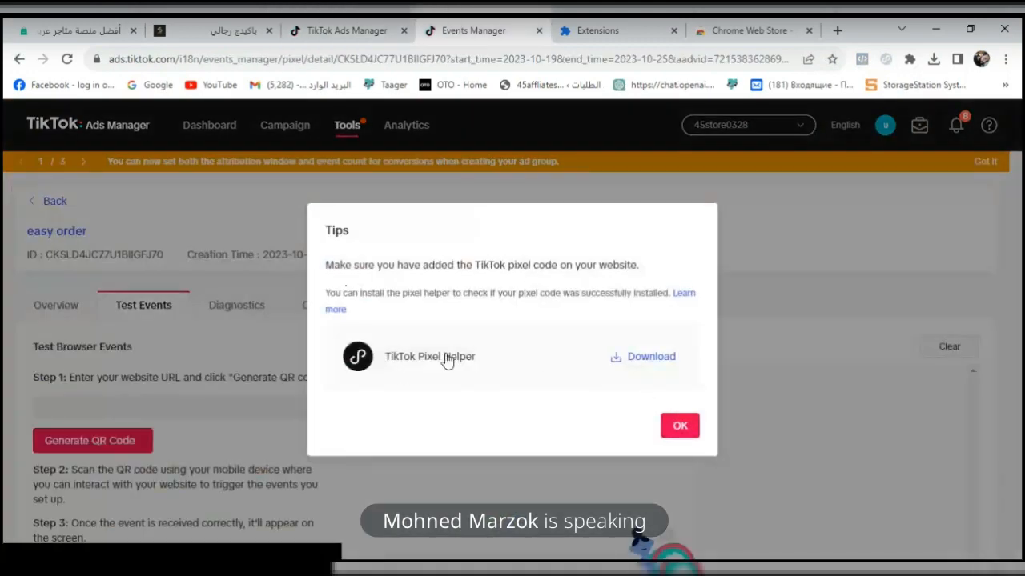
left_click(680, 429)
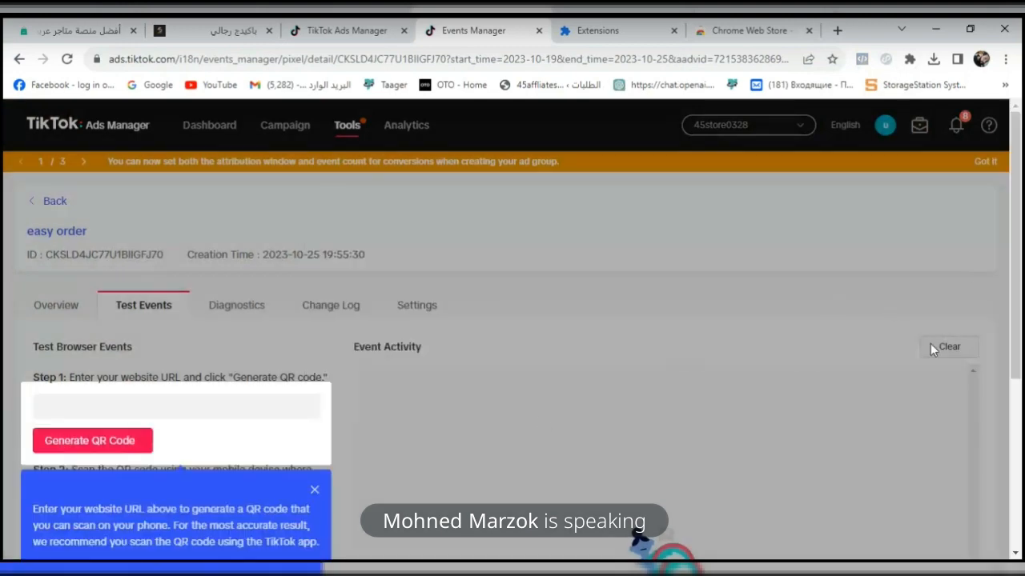
scroll(1016, 320, "down", 4)
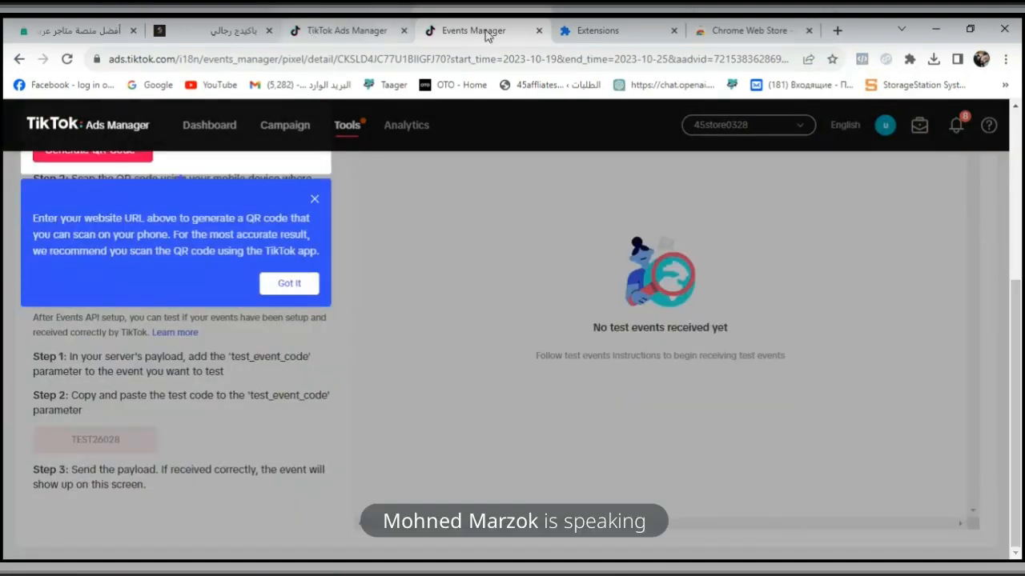
left_click(539, 30)
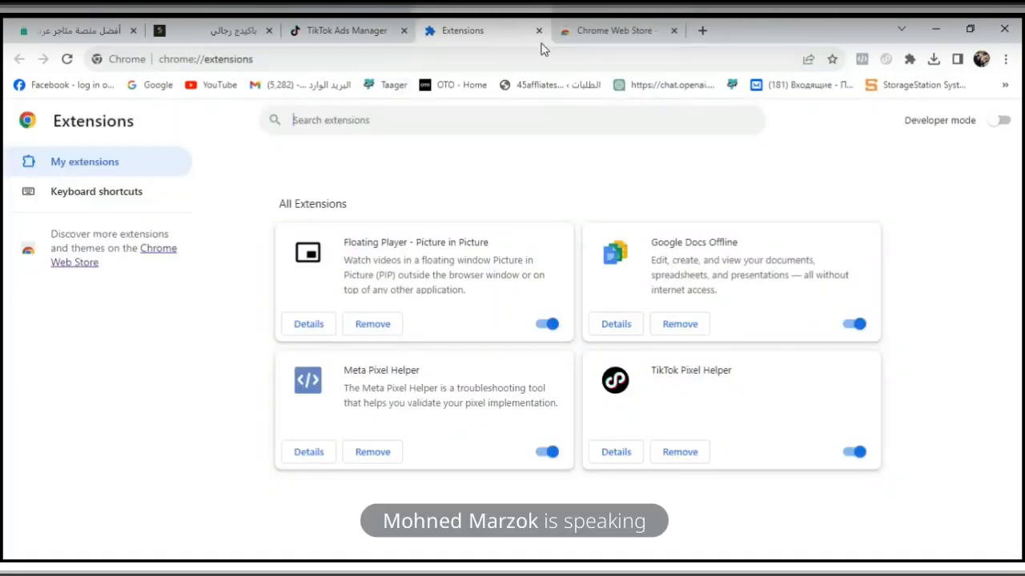
- Return to campaign creation in TikTok Ads Manager and choose Product sales as the advertising objective
left_click(325, 39)
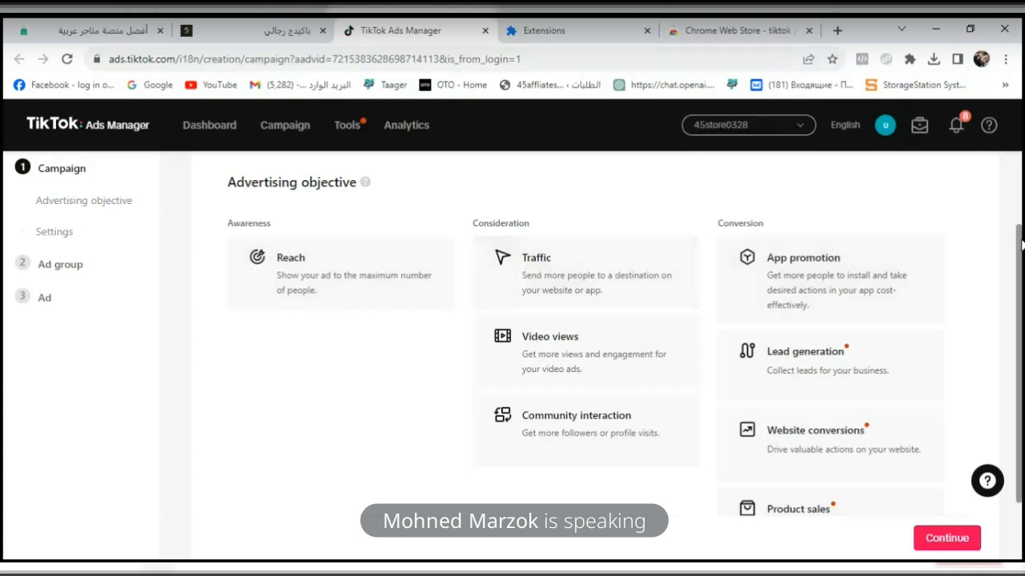
left_click_drag(1021, 240, 1022, 303)
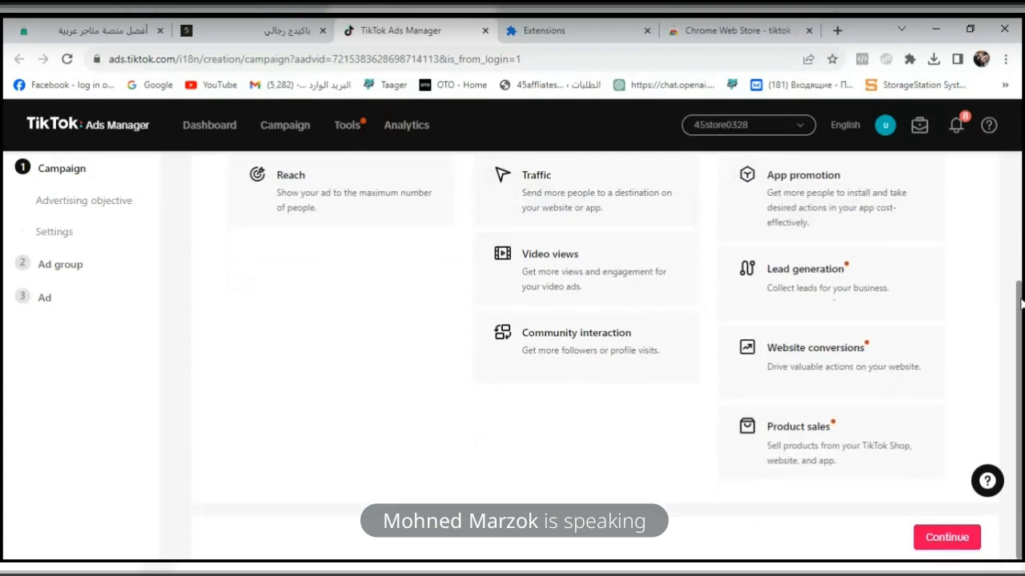
mouse_move(762, 441)
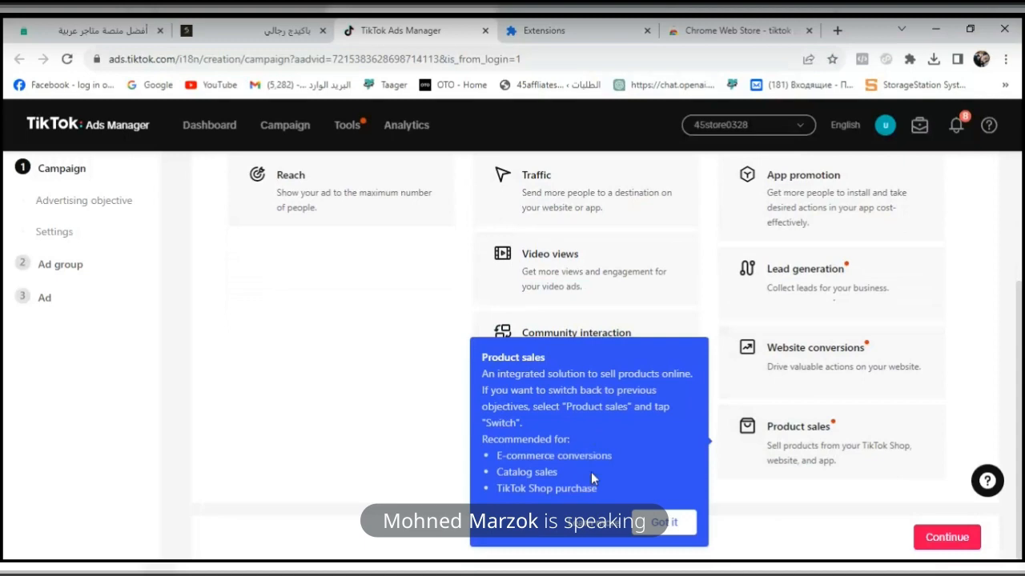
left_click(828, 449)
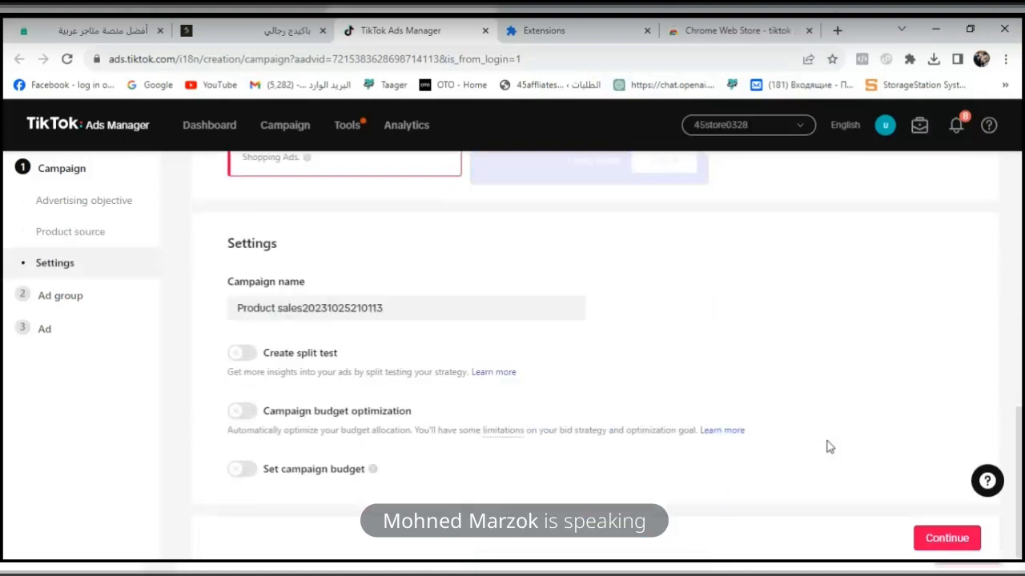
- Review the Catalog product source and name the campaign "vip test"
left_click_drag(1017, 435, 1019, 370)
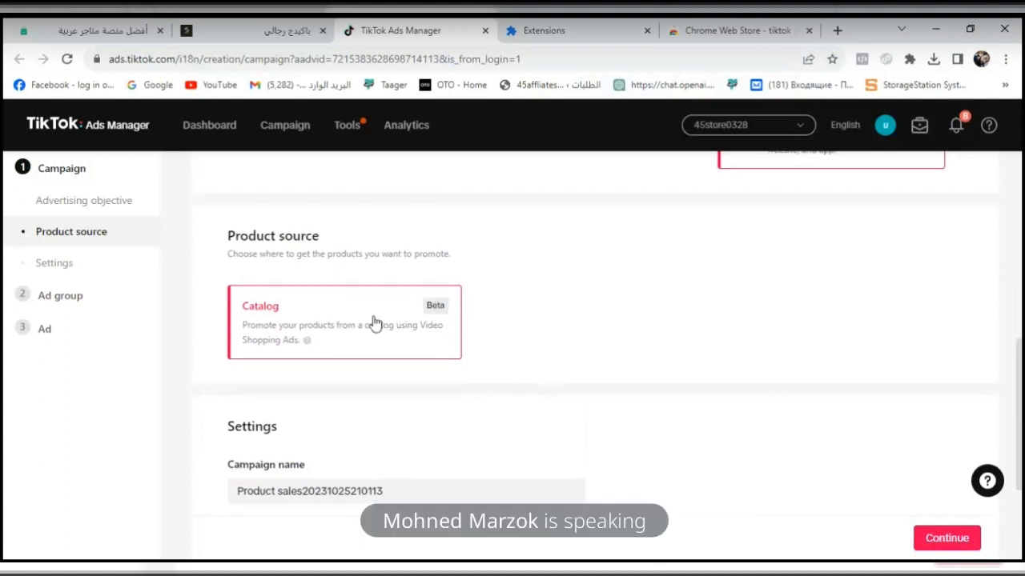
left_click_drag(1020, 410, 1022, 481)
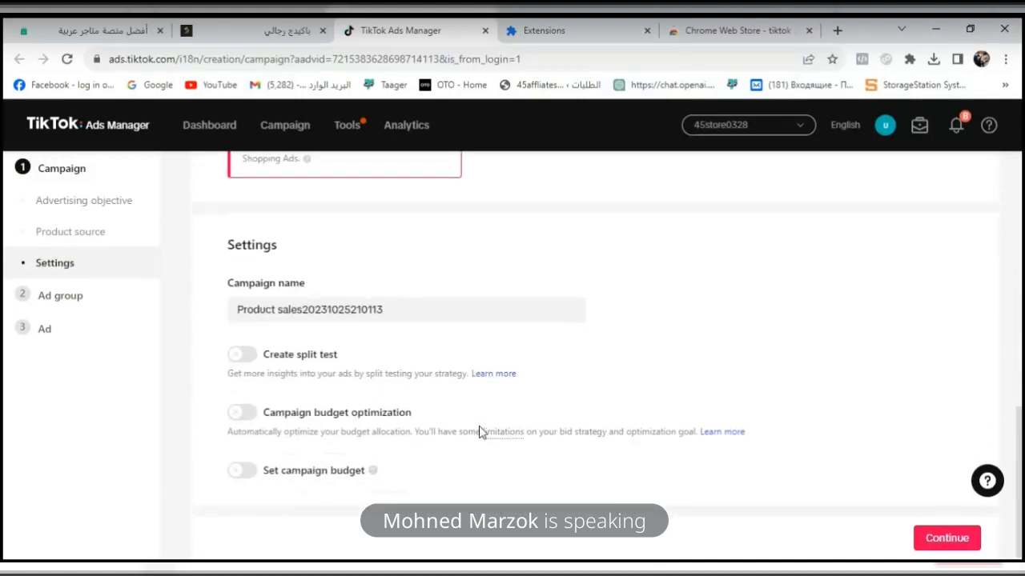
triple_click(389, 317)
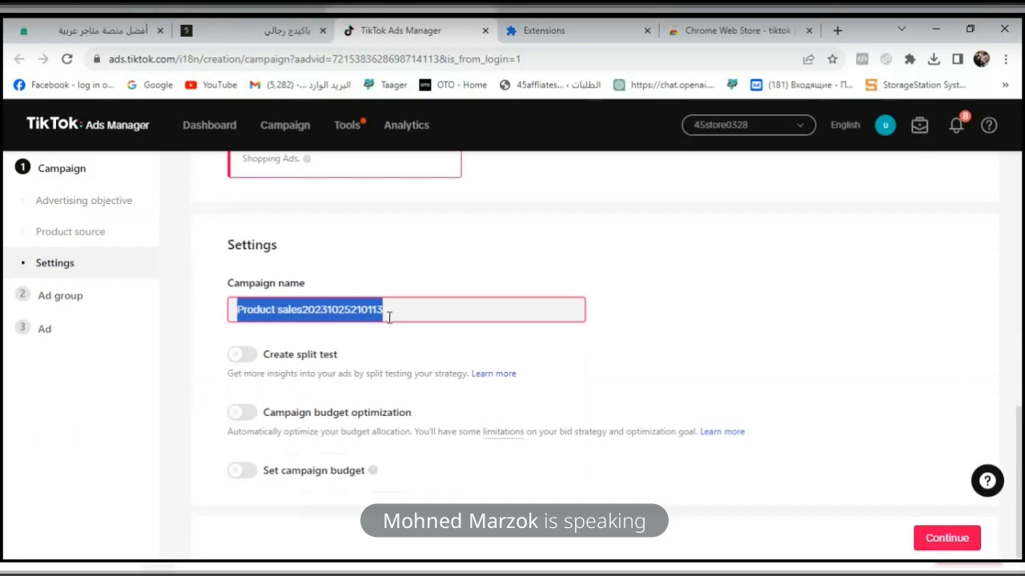
type("vip ")
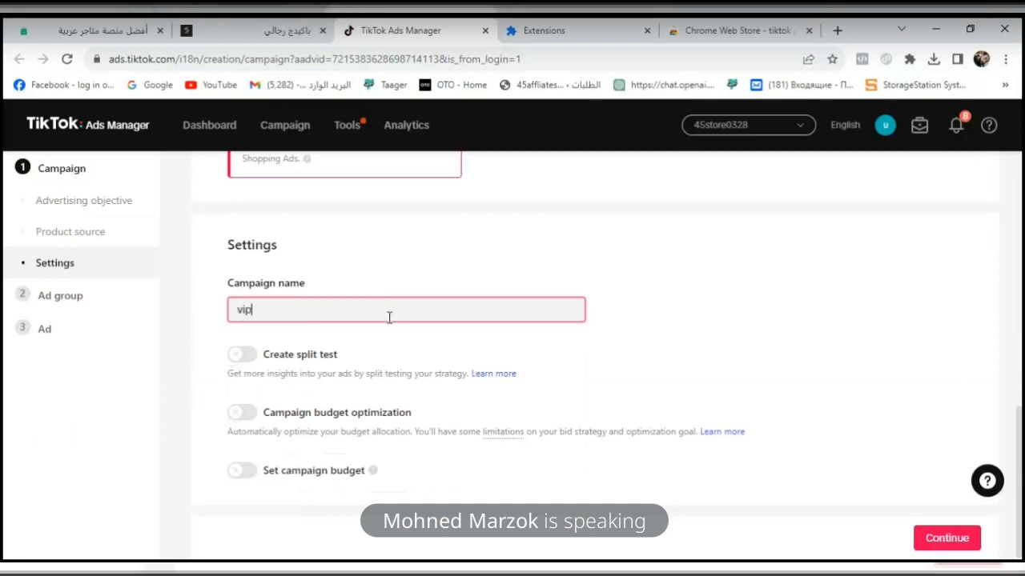
type("tet")
key("BackSpace")
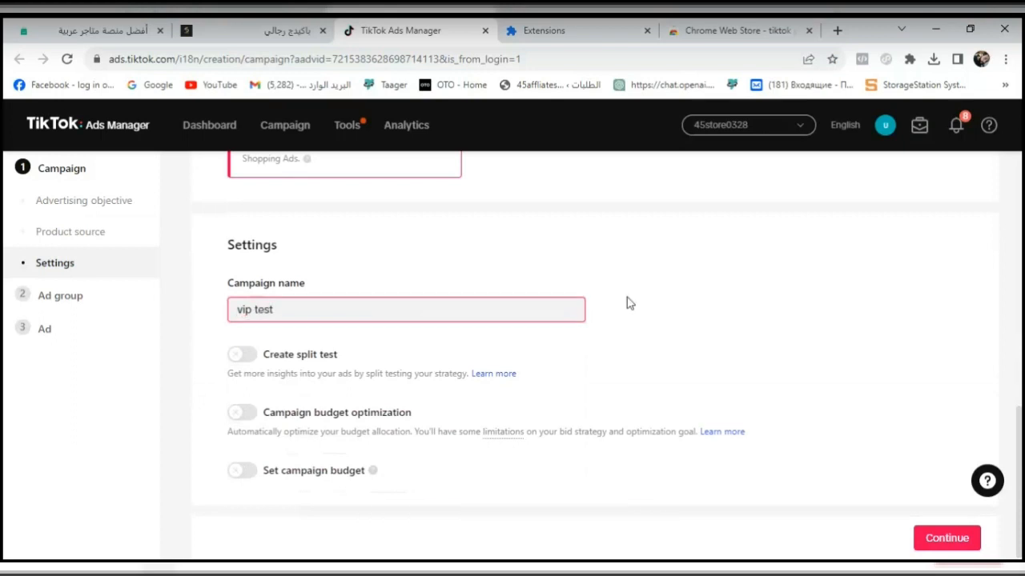
left_click(654, 296)
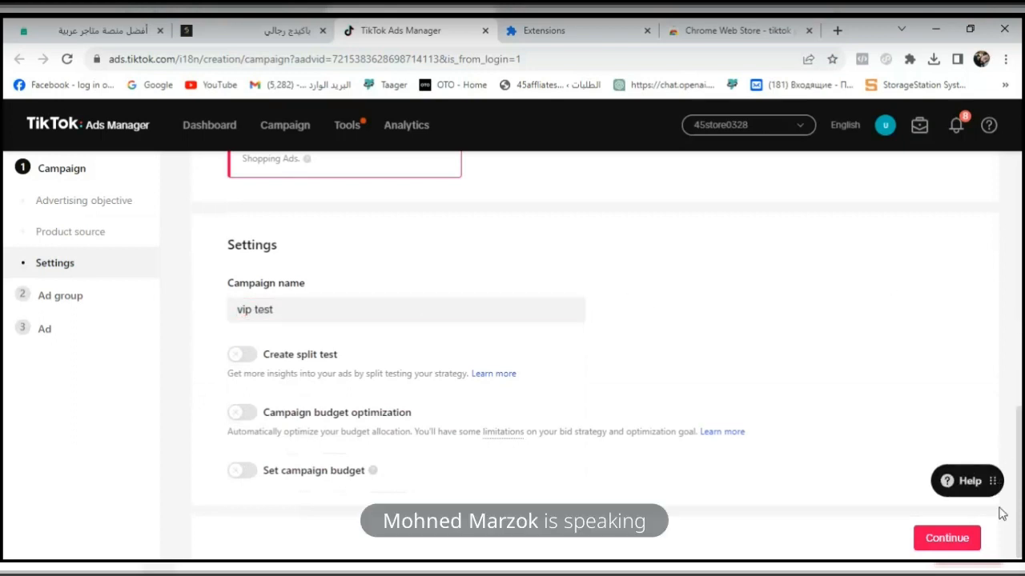
key("ctrl+a")
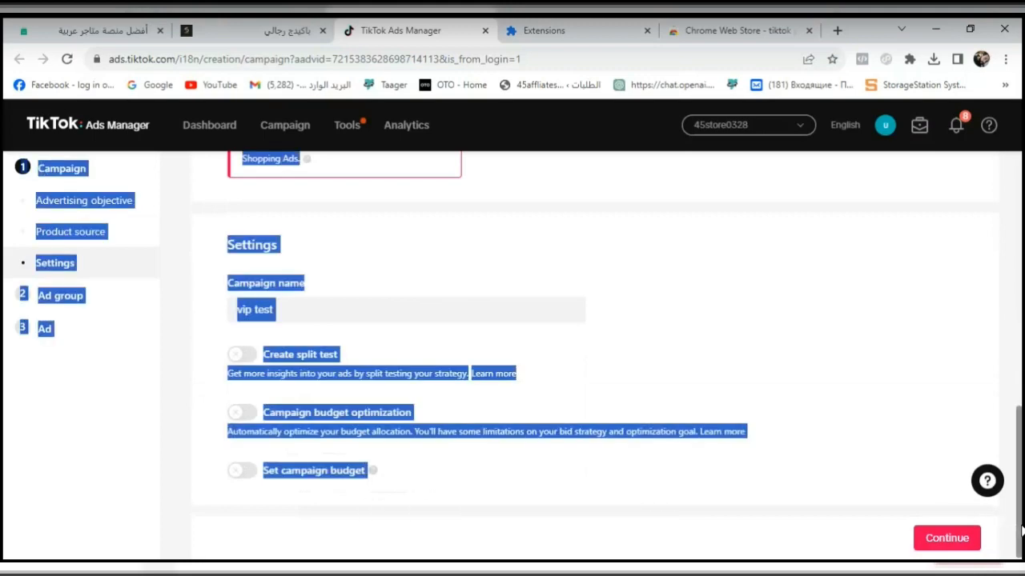
scroll(973, 476, "up", 1)
left_click(967, 460)
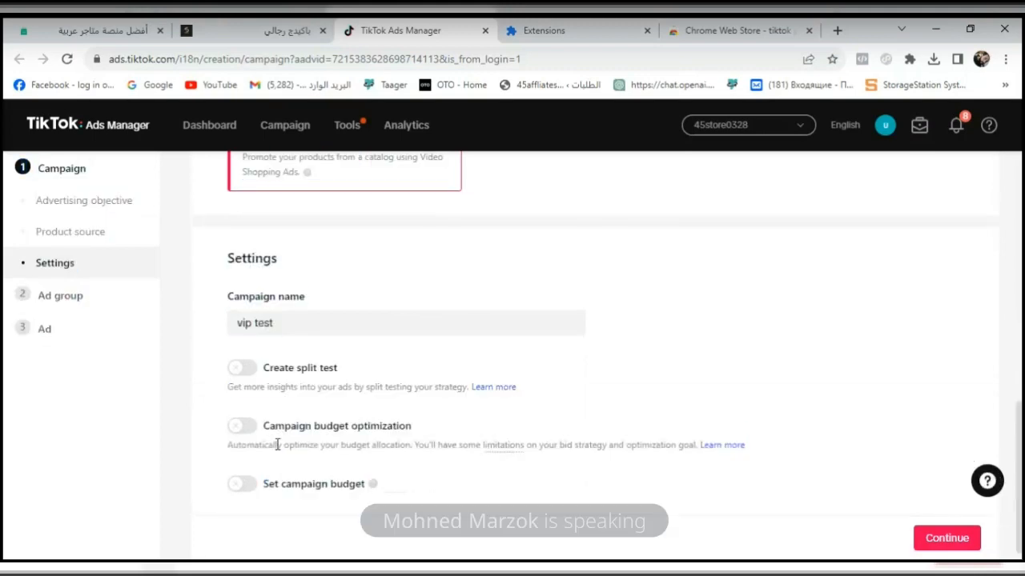
- Enable a daily campaign budget of 1000.00 EGP for the vip test campaign and continue to the ad group setup
left_click(242, 484)
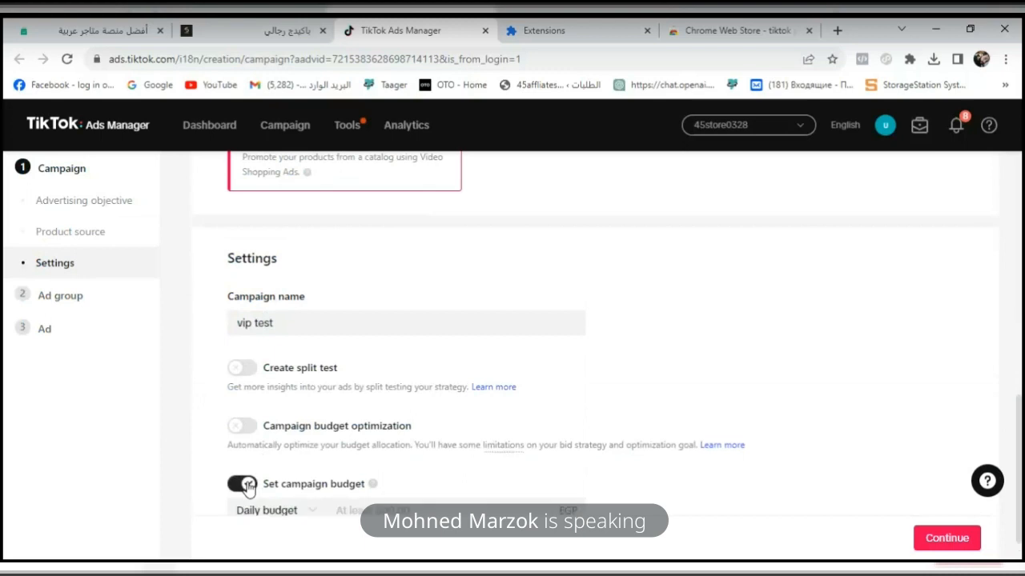
scroll(1021, 430, "down", 1)
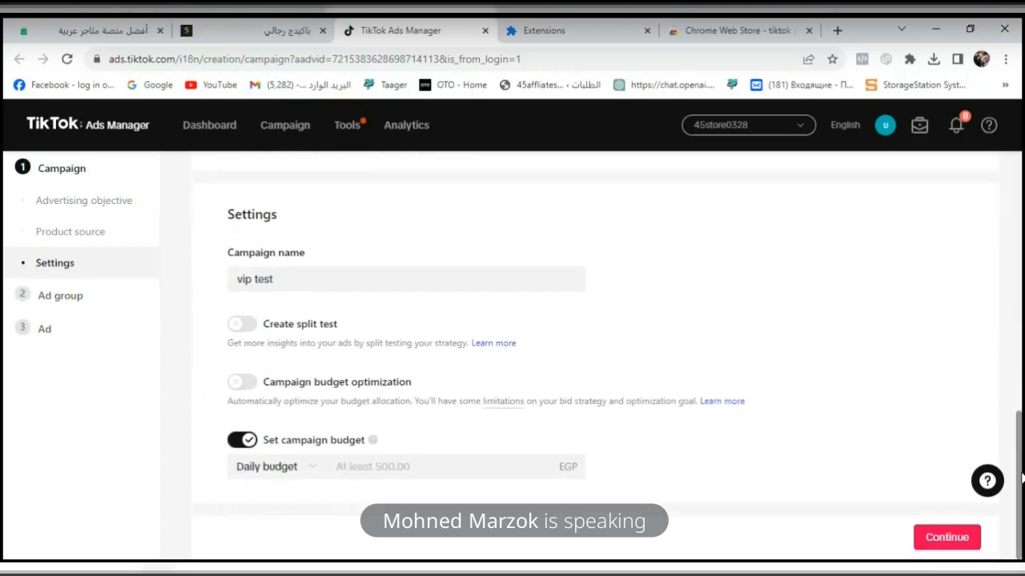
left_click(512, 469)
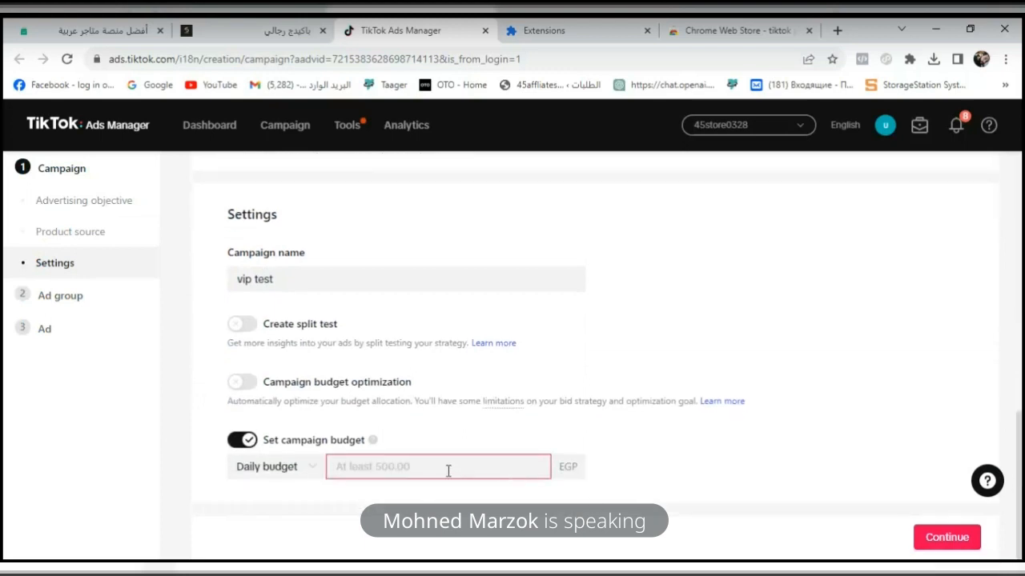
type("1000")
left_click(812, 427)
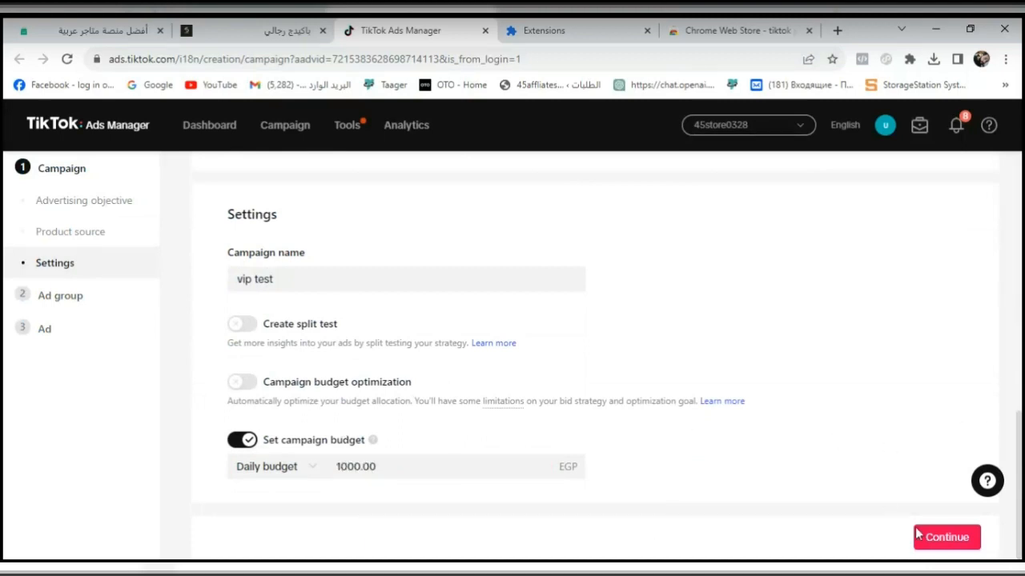
left_click(942, 542)
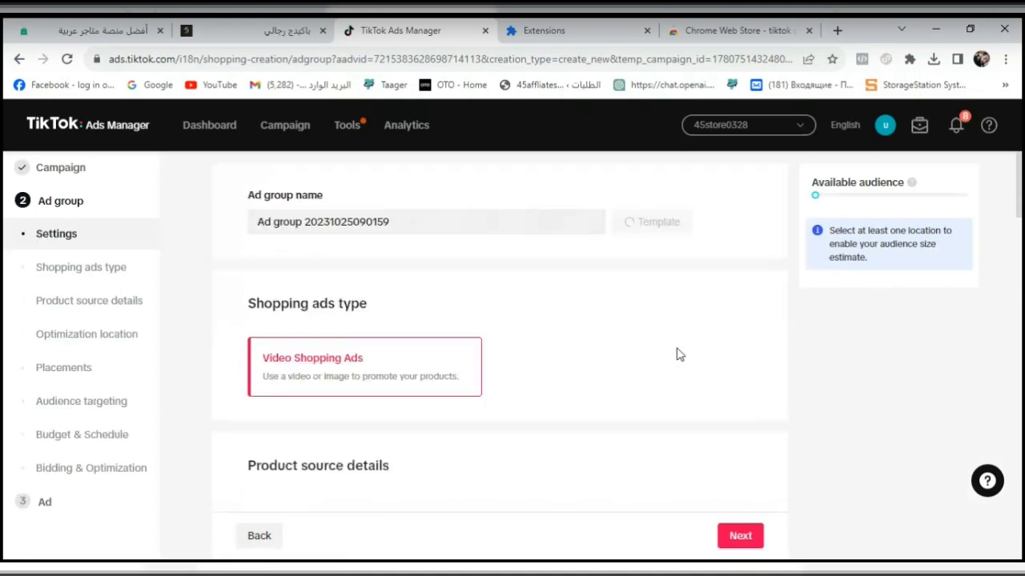
- Rename the ad group as "vip test" and dismiss the naming template tip
double_click(459, 224)
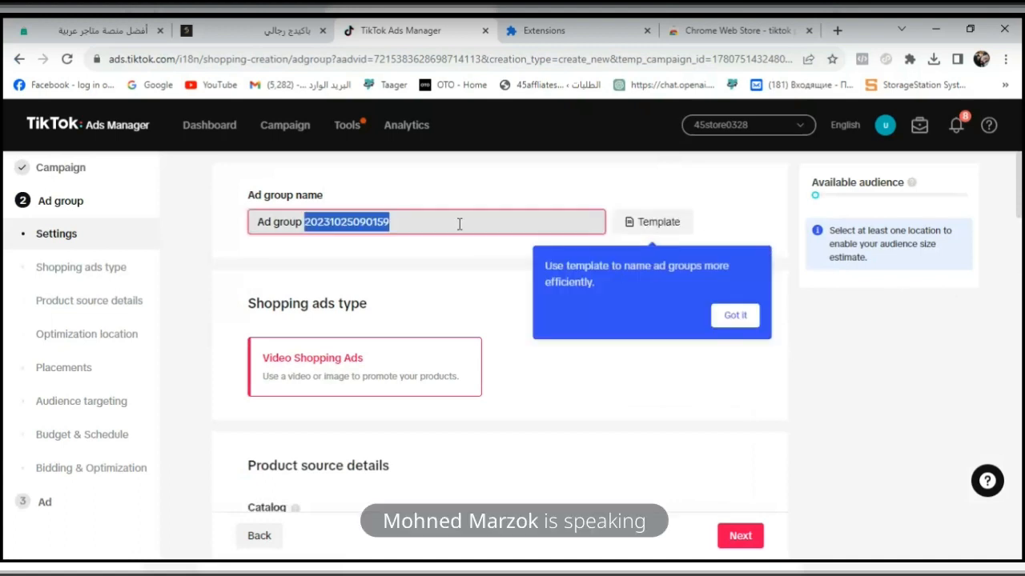
key("BackSpace")
key("BackSpace")
key("BackSpace")
key("BackSpace")
key("BackSpace")
key("BackSpace")
key("BackSpace")
key("BackSpace")
key("BackSpace")
key("BackSpace")
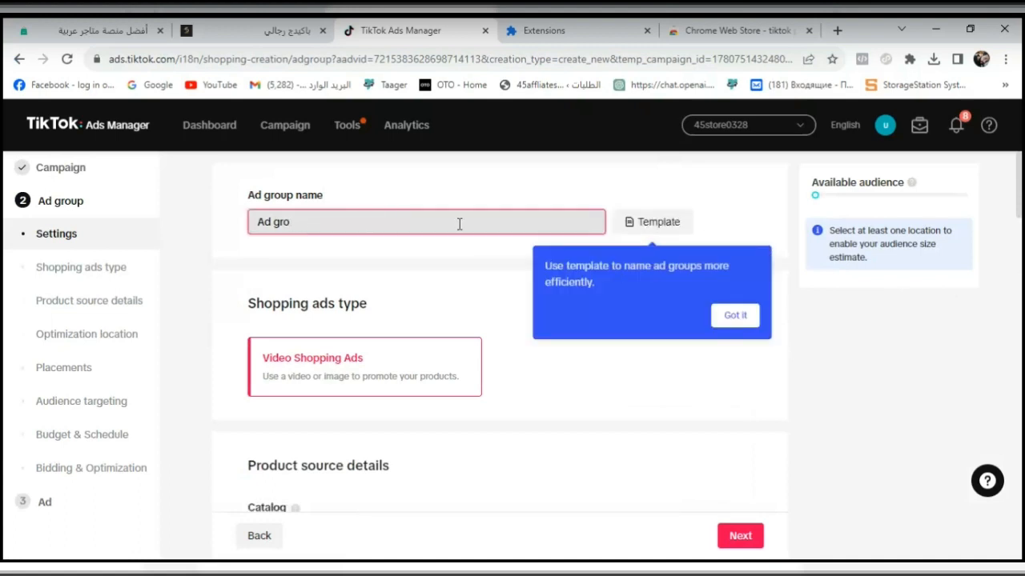
type("vip test")
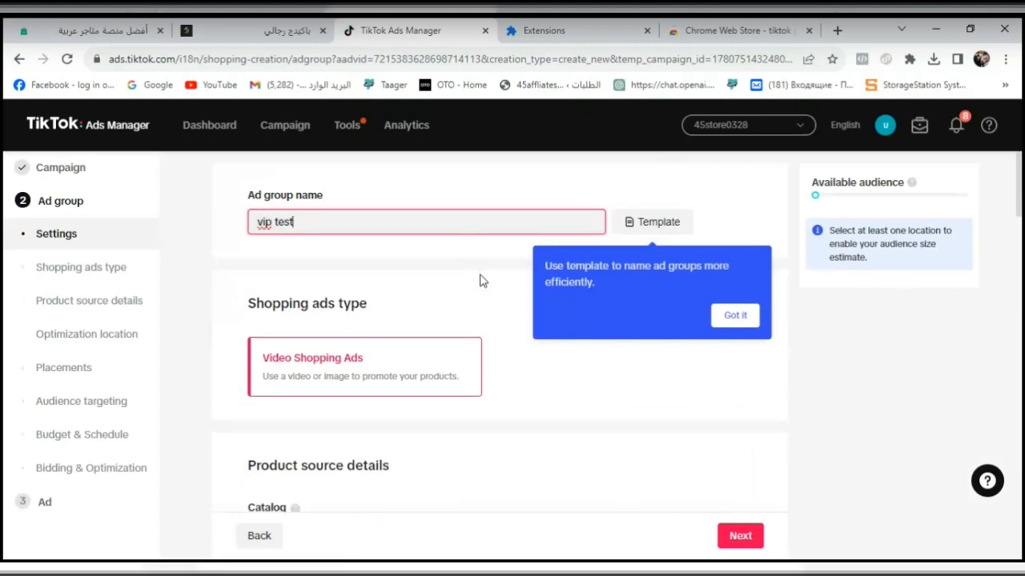
left_click(731, 317)
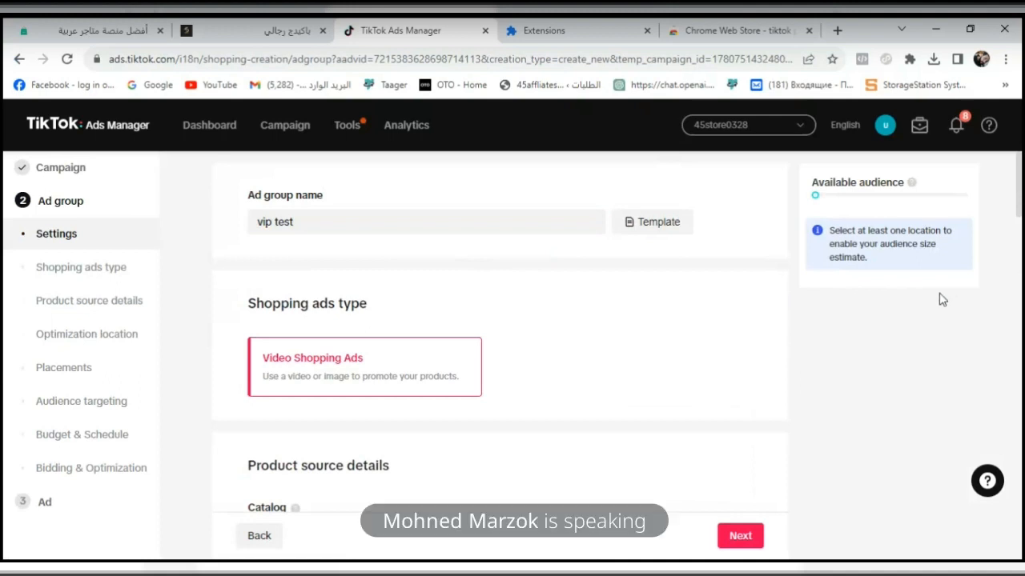
- Select the easy order pixel as the TikTok Pixel for the ad group's Website optimization location
left_click_drag(1021, 197, 1022, 215)
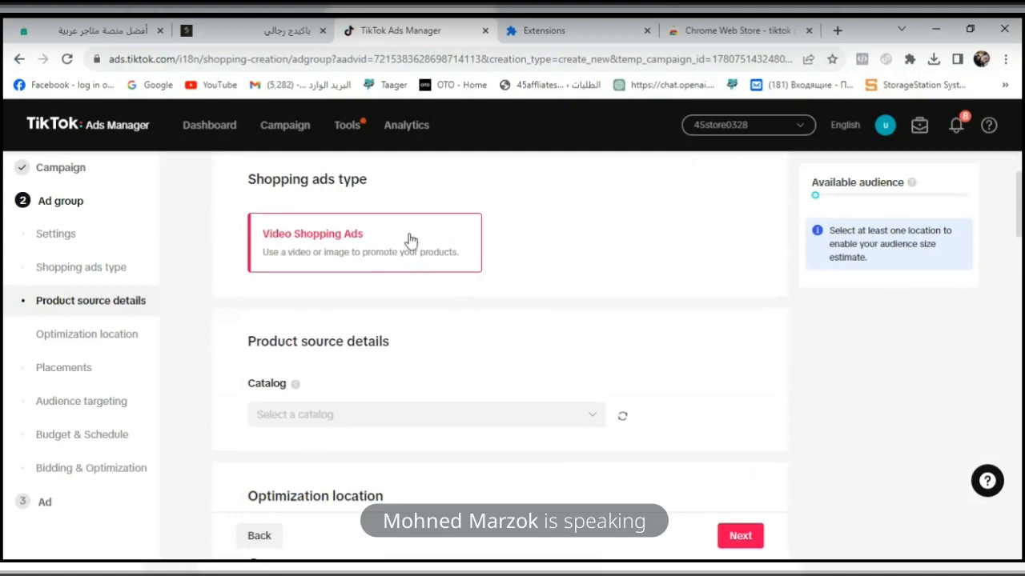
scroll(1021, 273, "down", 2)
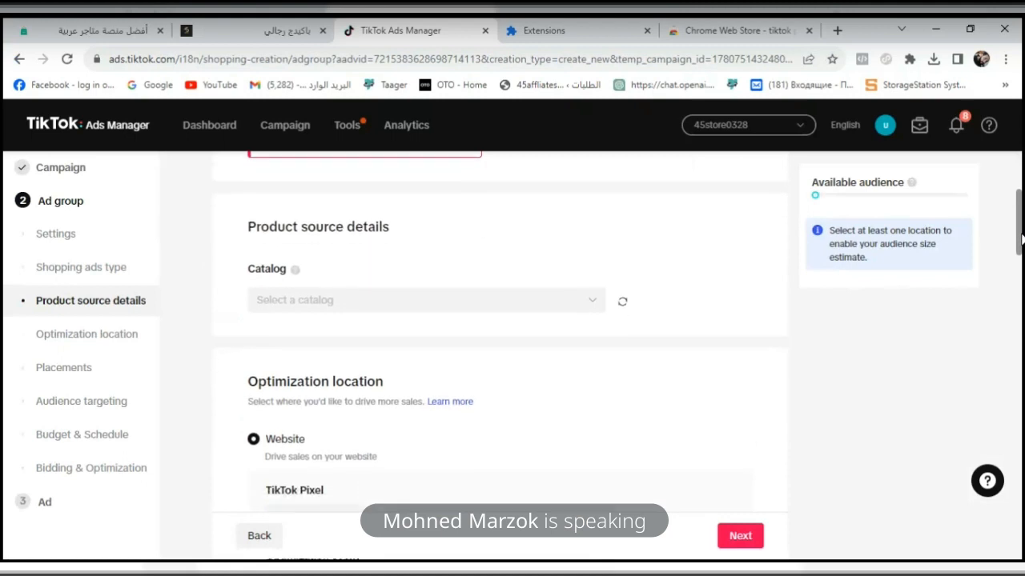
scroll(1021, 237, "down", 1)
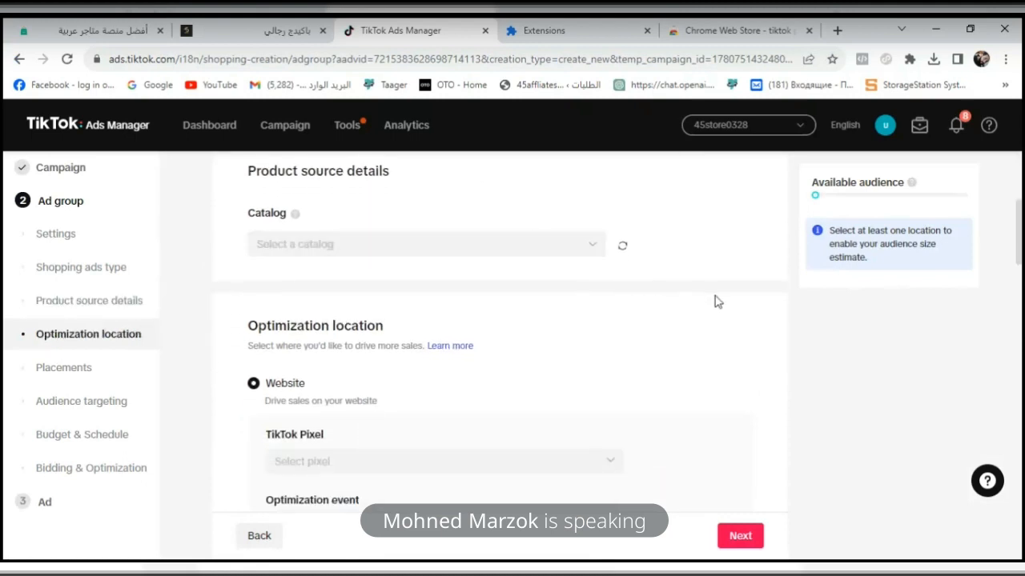
scroll(1021, 241, "down", 2)
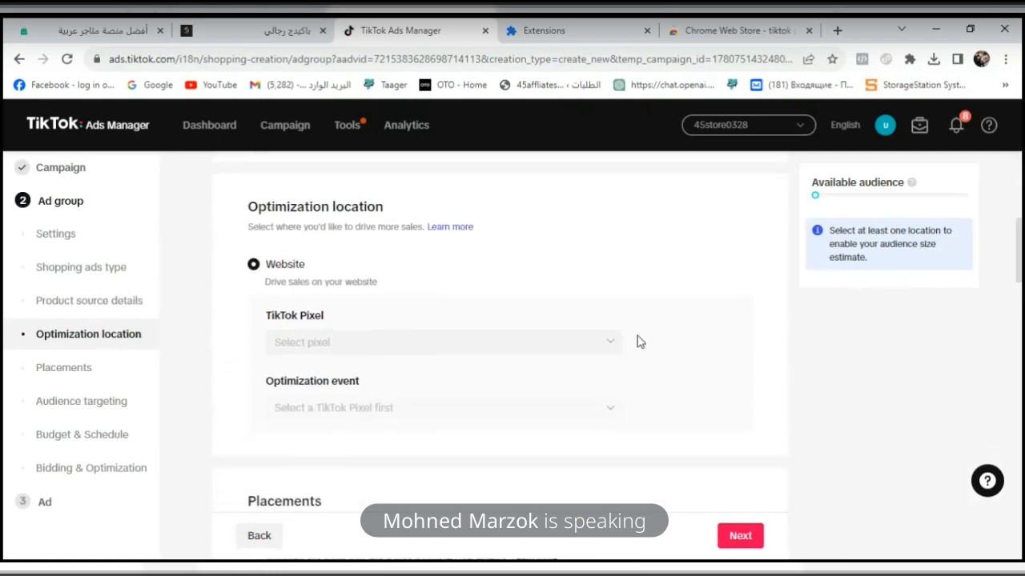
left_click(569, 345)
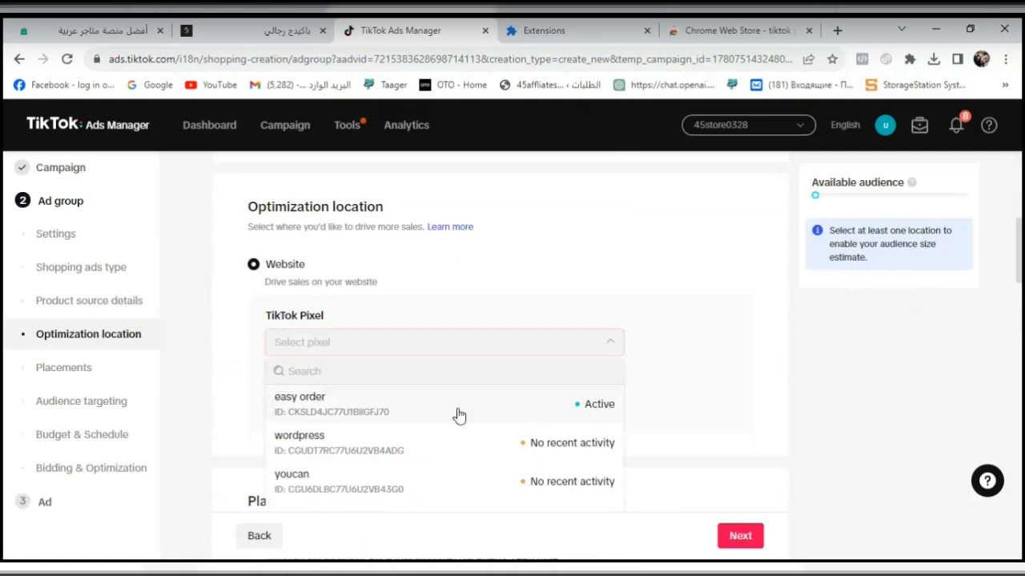
left_click(381, 411)
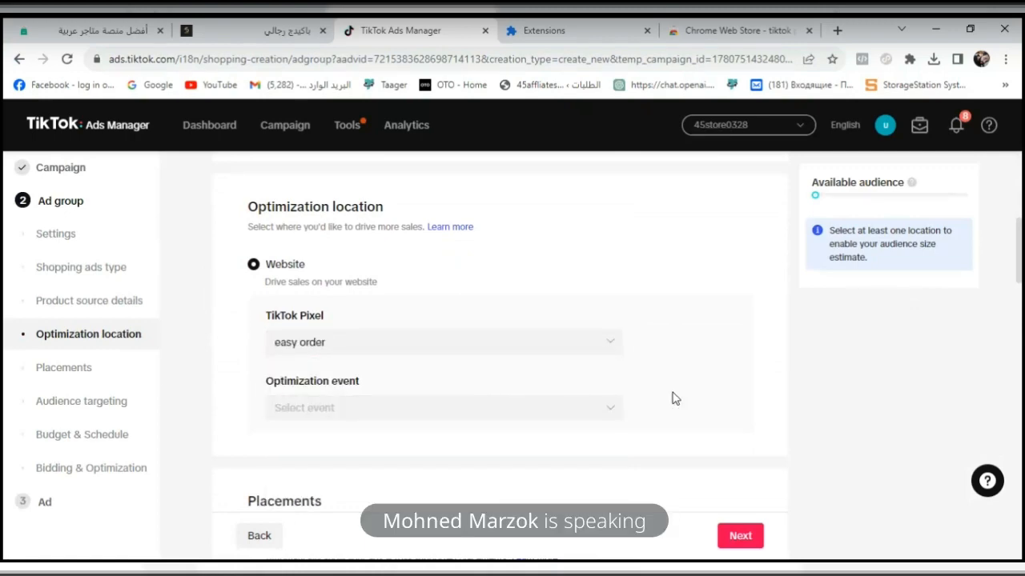
- Check which optimization events are offered for the easy order pixel
left_click(597, 419)
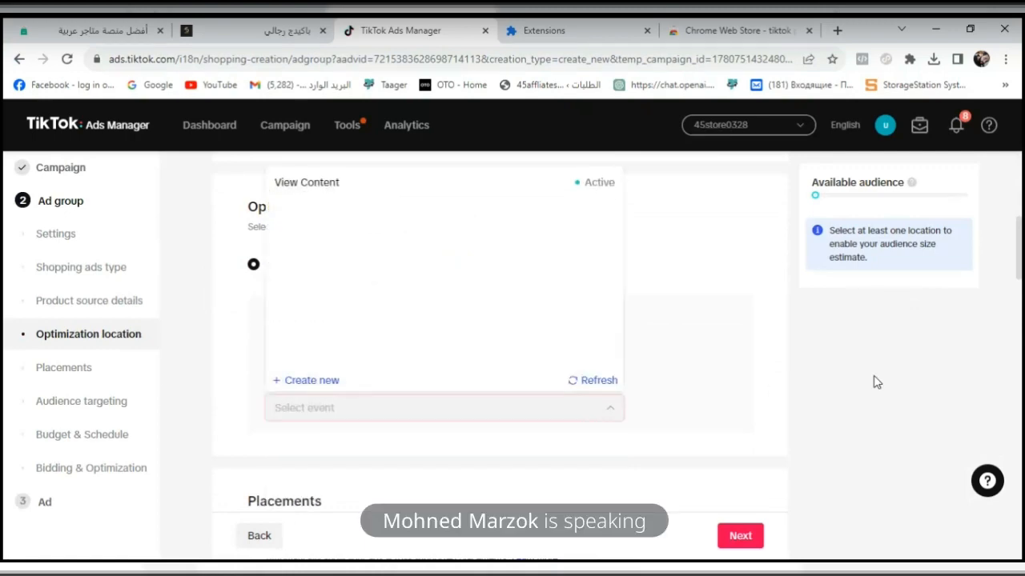
left_click(949, 374)
scroll(1021, 302, "down", 1)
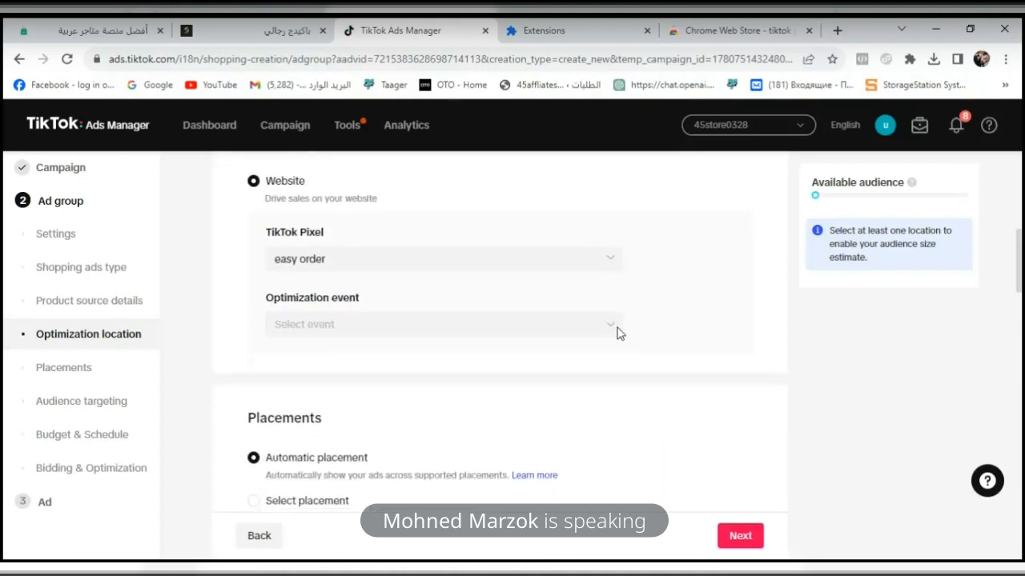
left_click(615, 332)
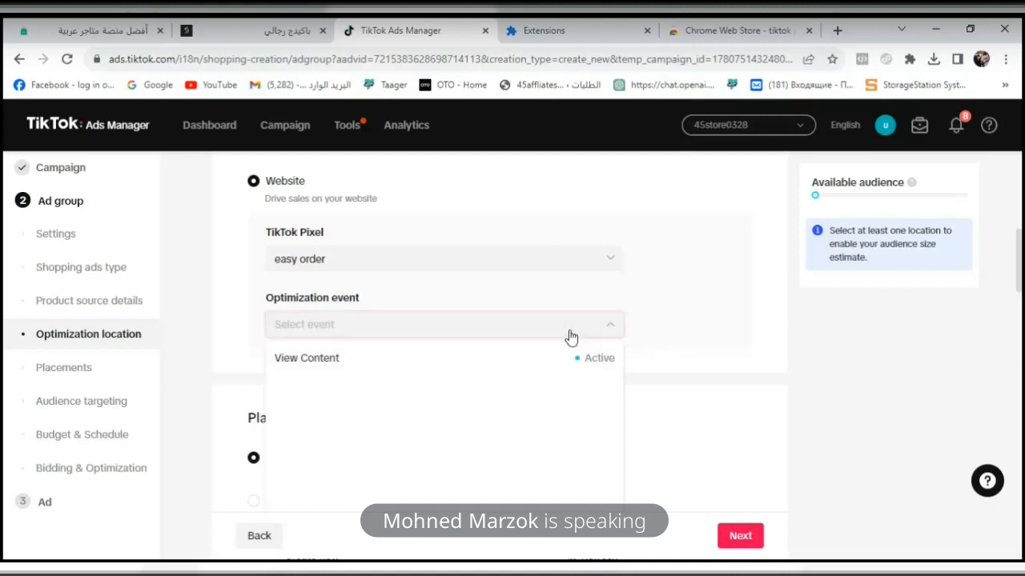
left_click(736, 321)
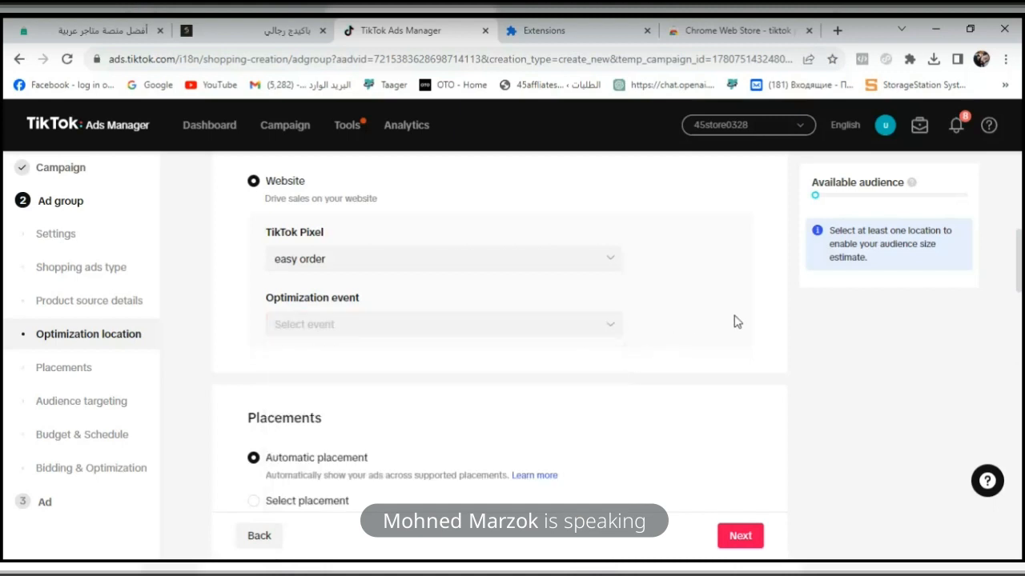
left_click(567, 333)
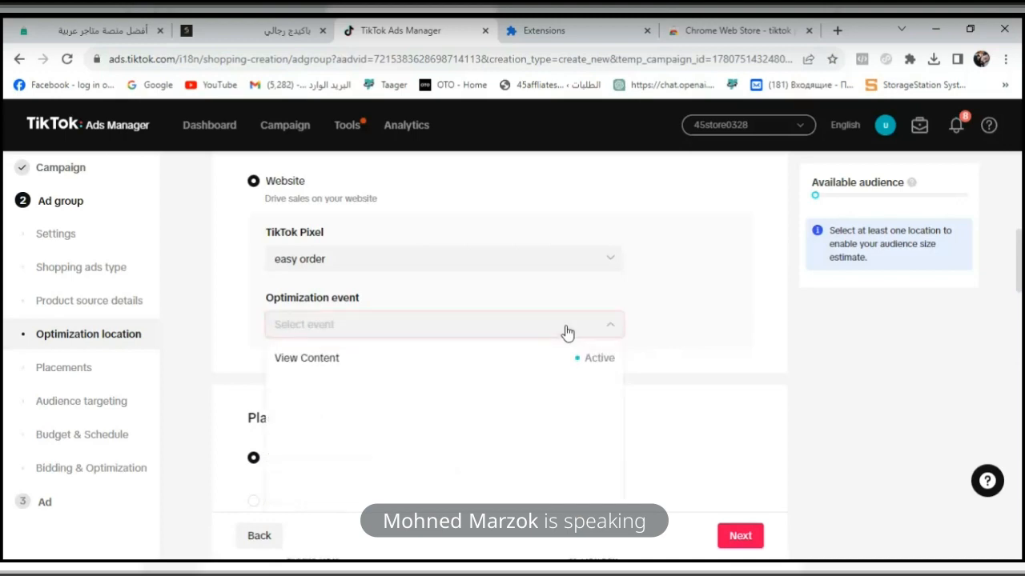
- Close the Extensions and Chrome Web Store pages and set the ad group's optimization event to View Content
left_click(672, 30)
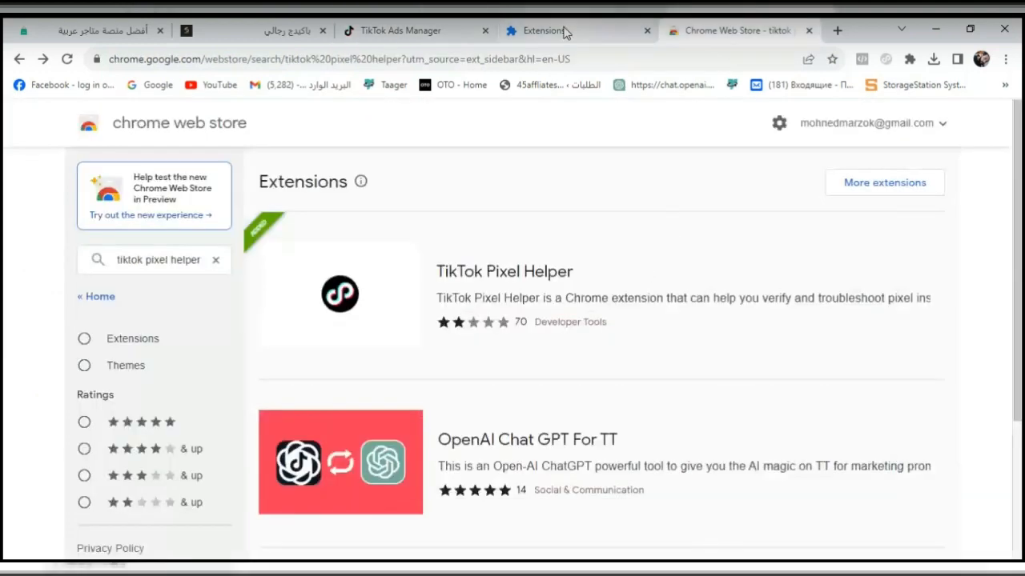
left_click(605, 25)
left_click(372, 32)
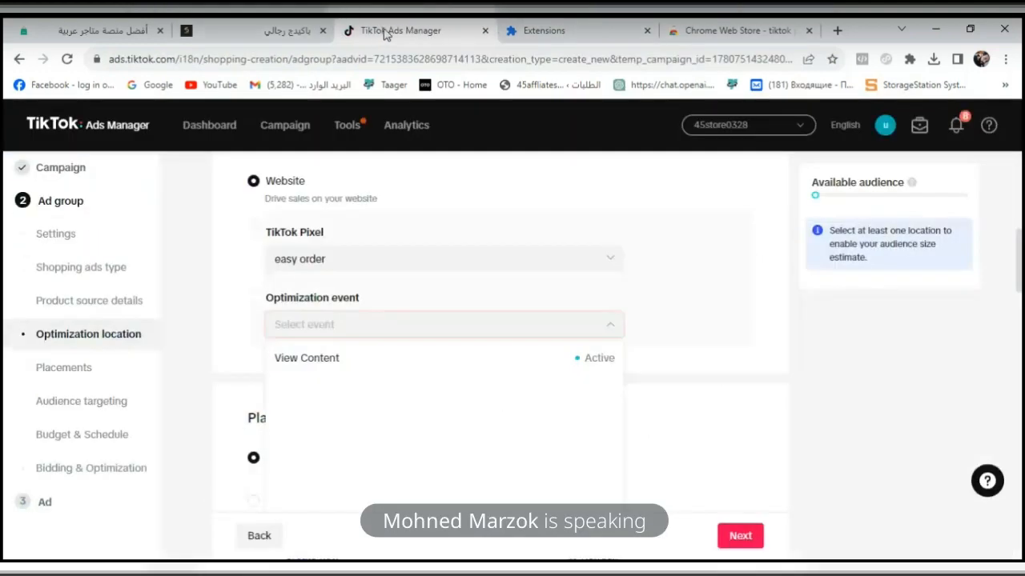
left_click(621, 35)
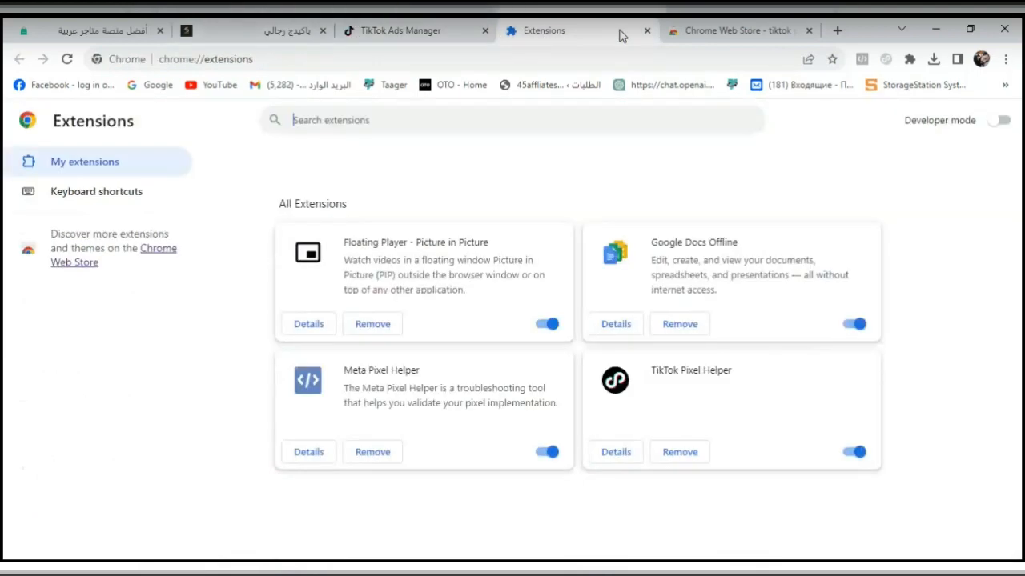
left_click(647, 31)
left_click(647, 30)
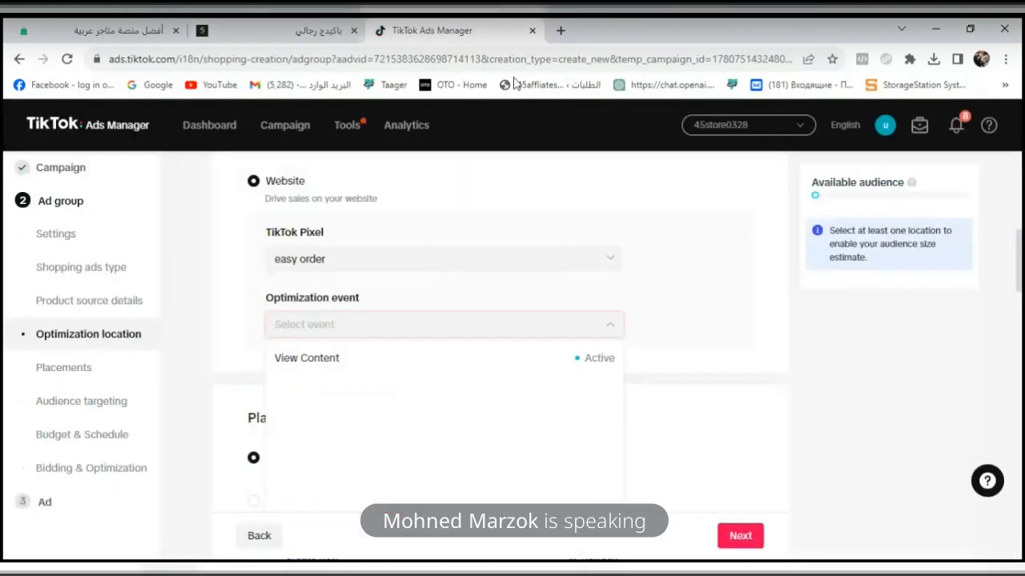
left_click(464, 359)
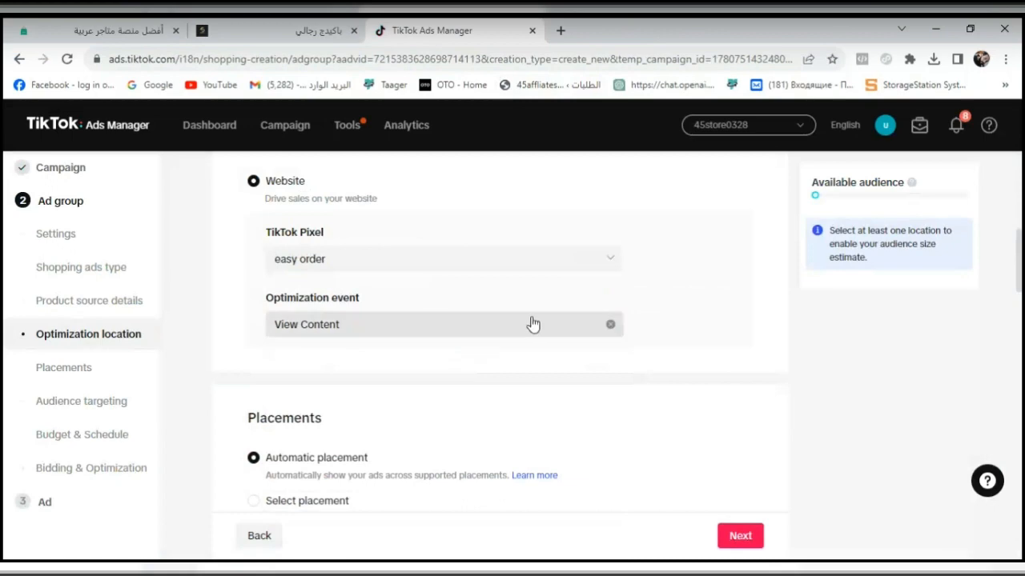
- Duplicate the ad group page and open the Web Events management page of Events Manager in the copy
right_click(481, 39)
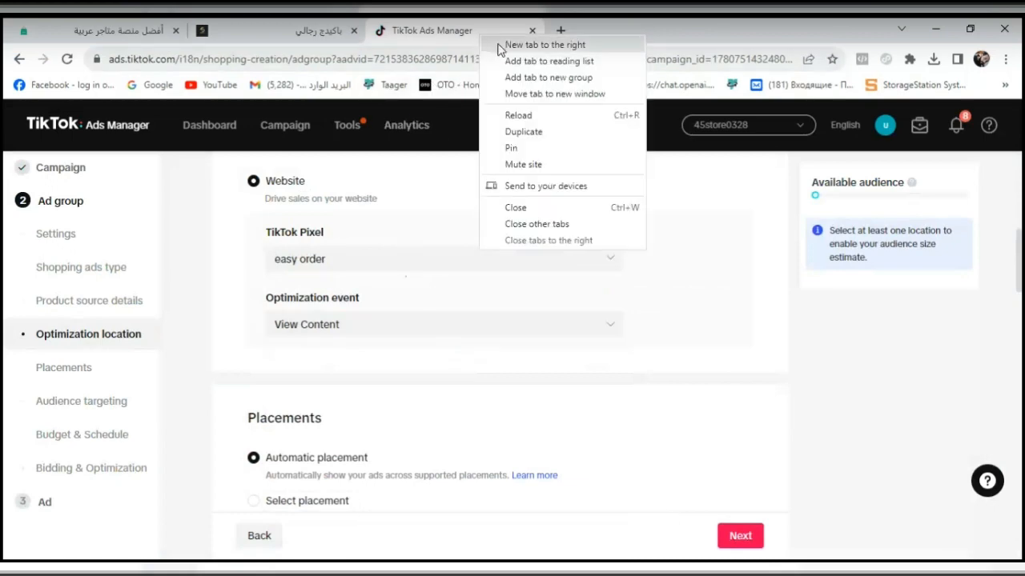
left_click(507, 132)
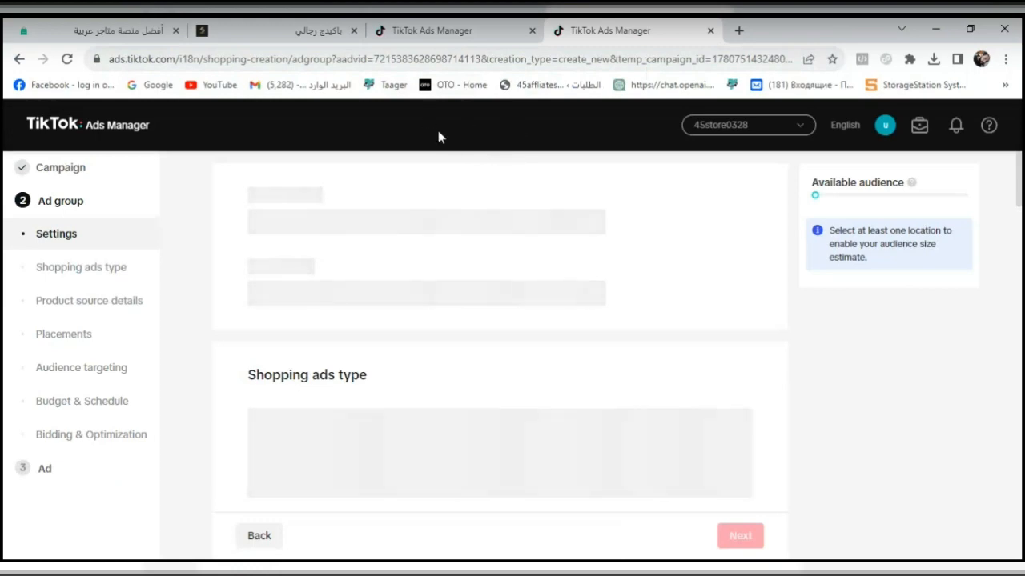
mouse_move(342, 131)
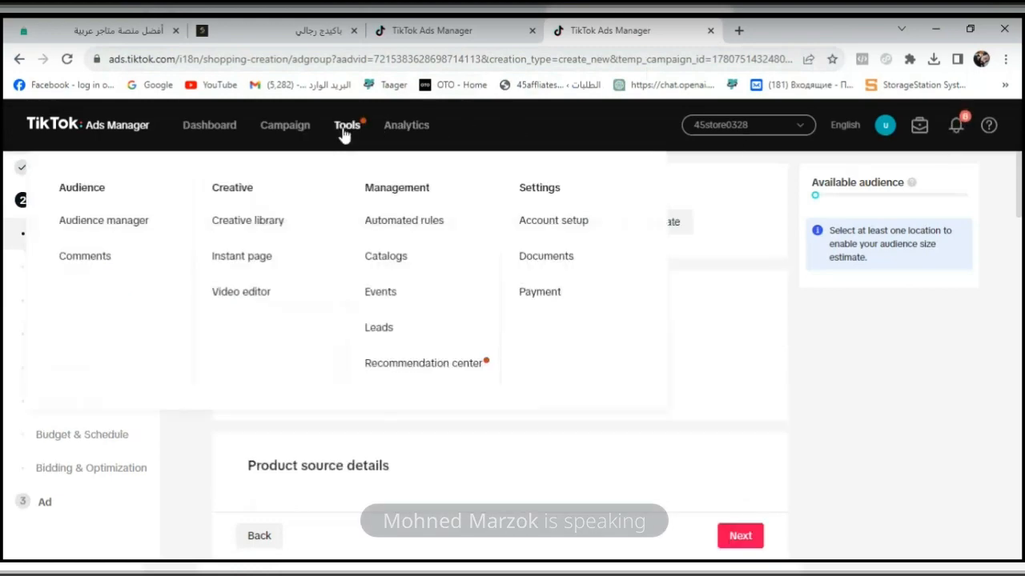
left_click(374, 291)
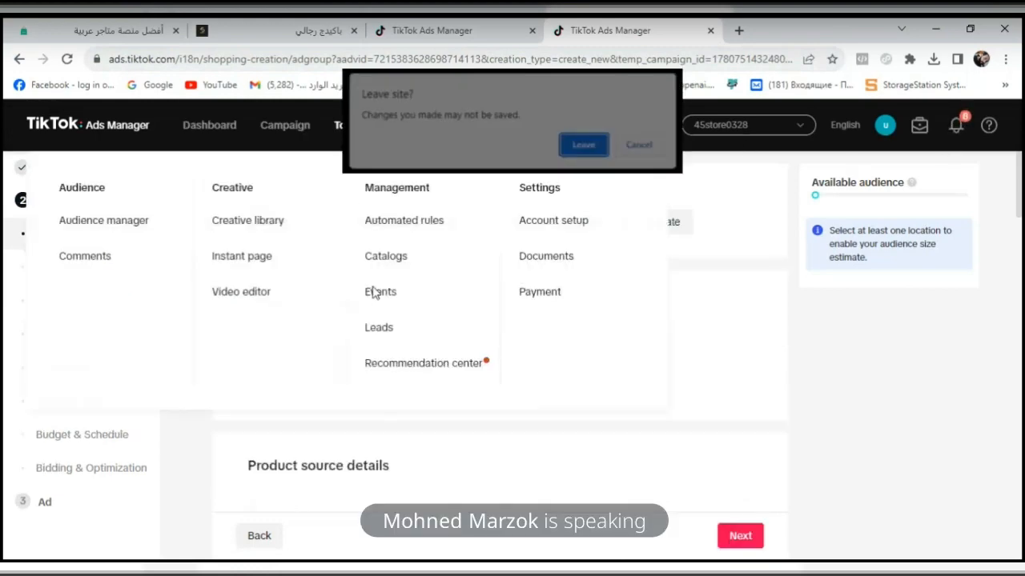
left_click(583, 147)
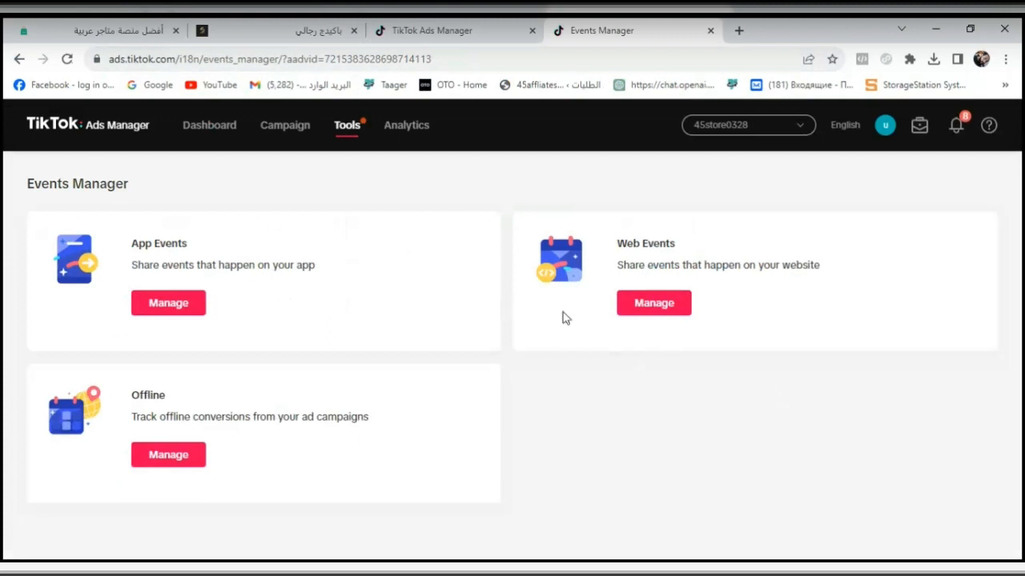
left_click(677, 305)
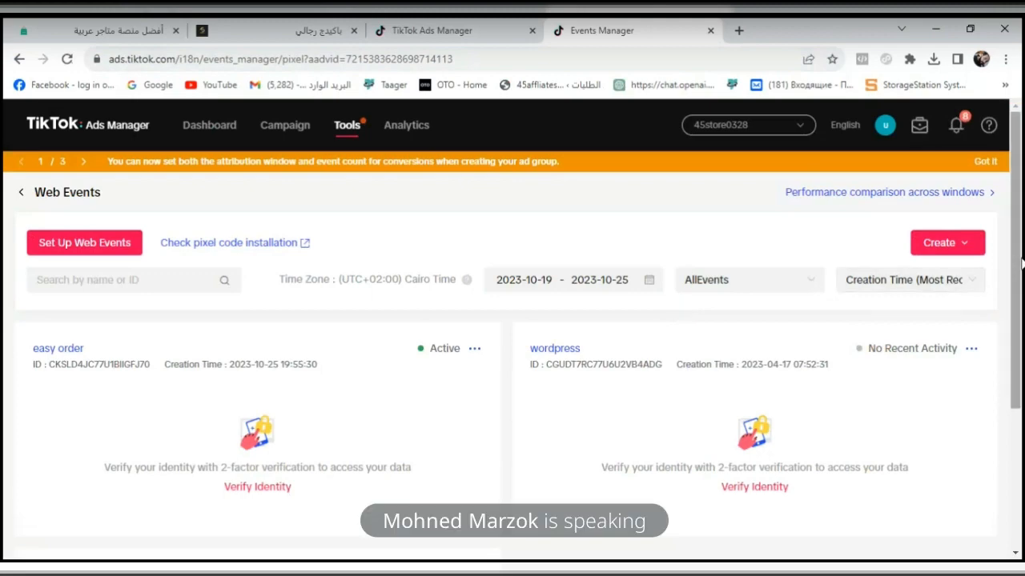
- Open the youcan pixel's details and dismiss the data terms notice and the Create feature tip
left_click_drag(1015, 262, 1014, 380)
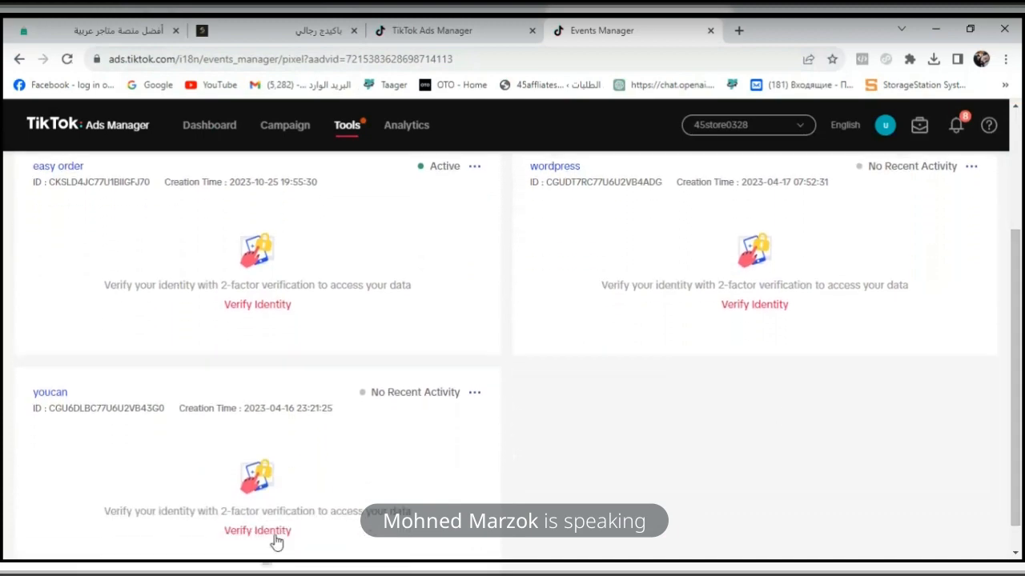
left_click(48, 394)
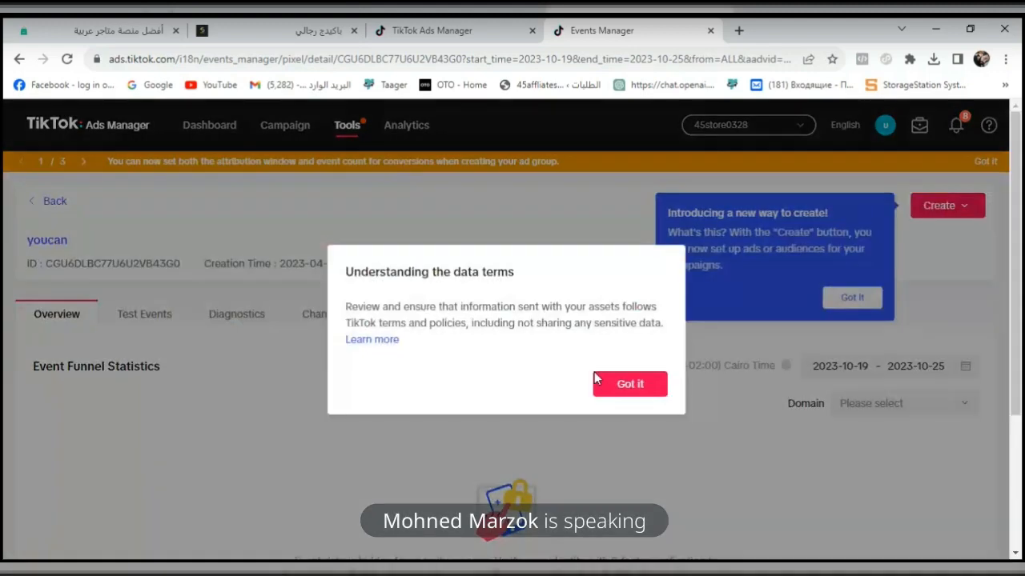
left_click(609, 384)
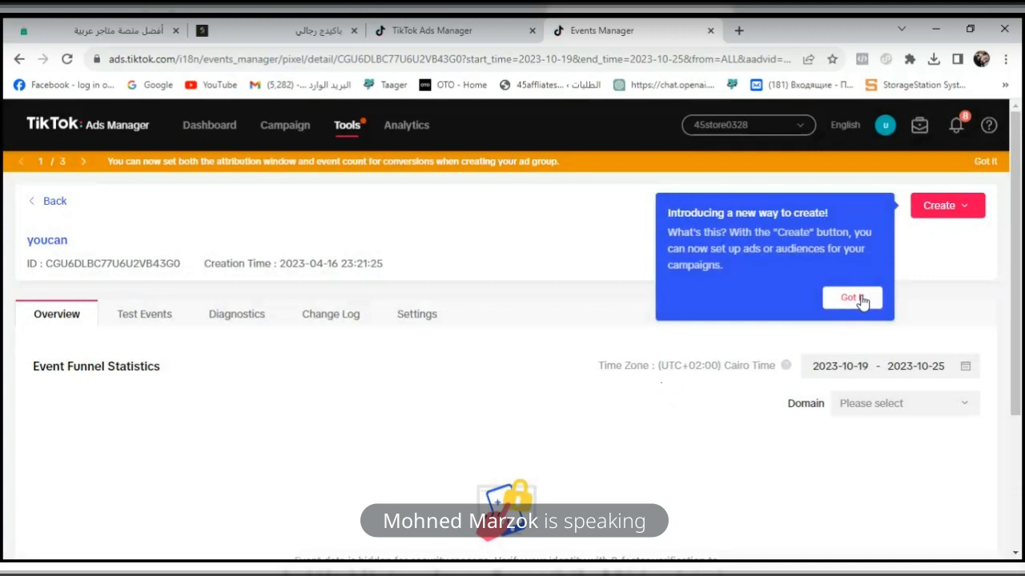
left_click(854, 298)
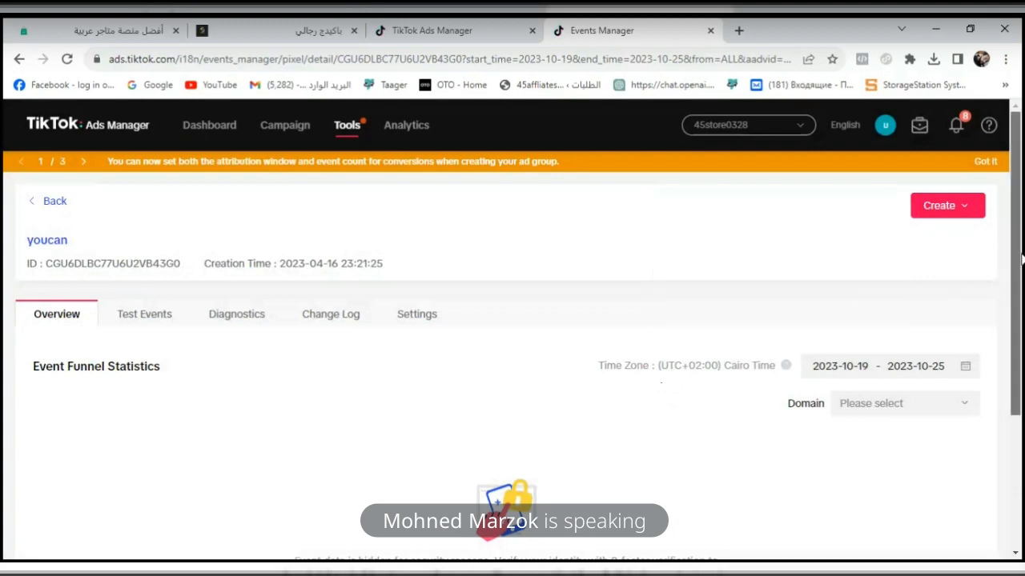
- Look through the youcan pixel's Overview, Settings and Test Events pages
left_click_drag(1020, 261, 1021, 308)
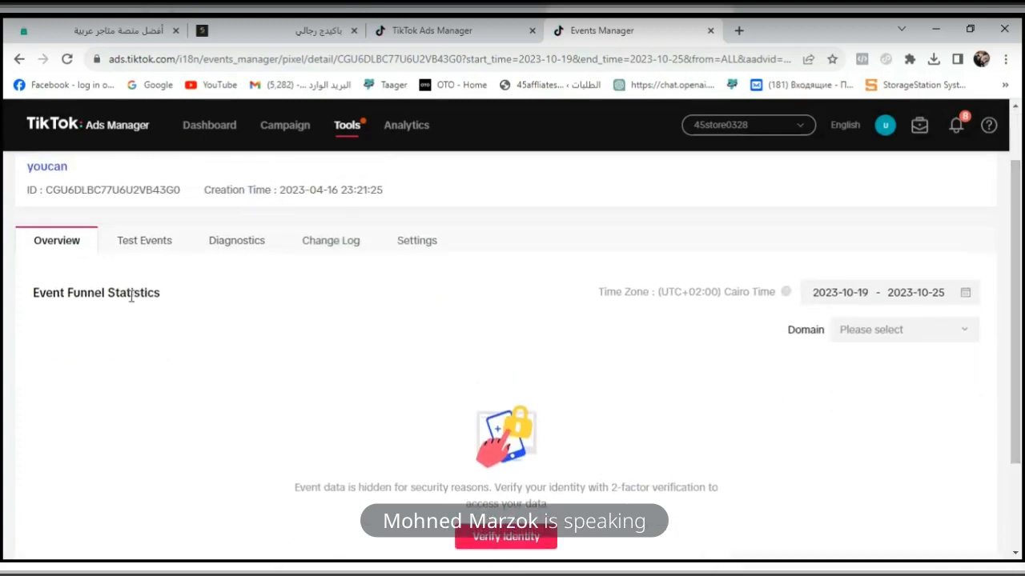
left_click(415, 248)
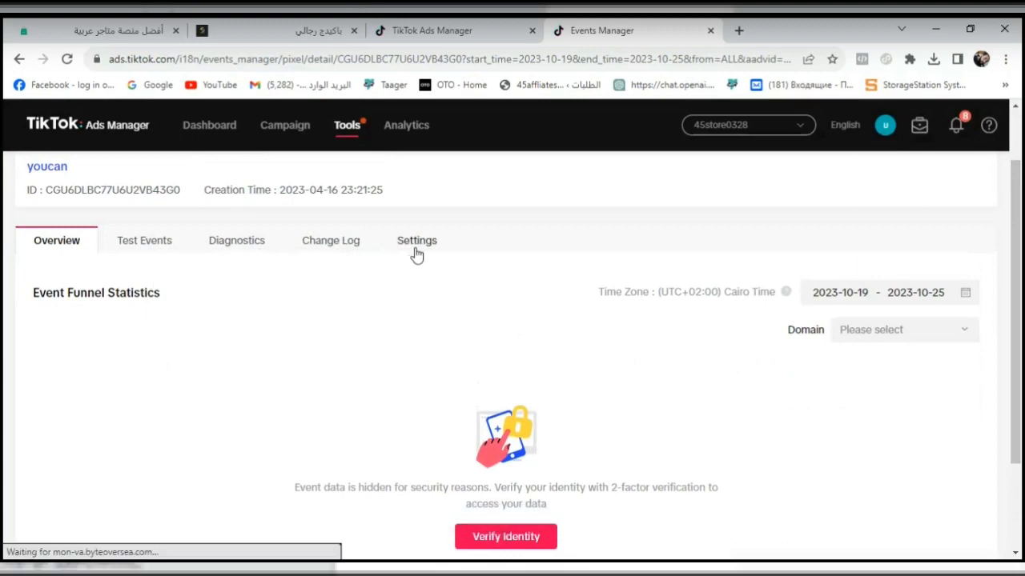
left_click_drag(1020, 232, 988, 211)
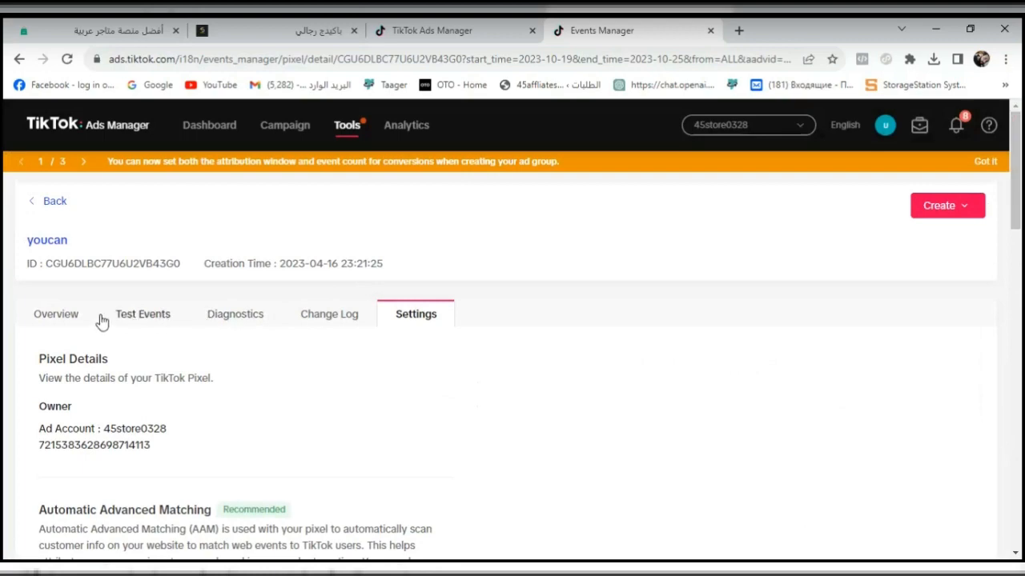
left_click(150, 323)
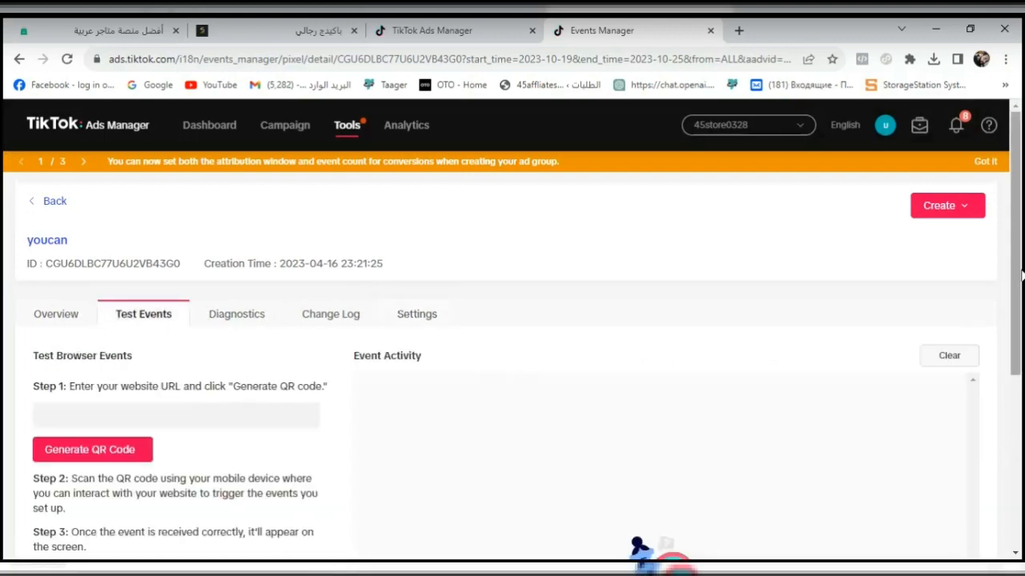
left_click_drag(1021, 272, 1021, 299)
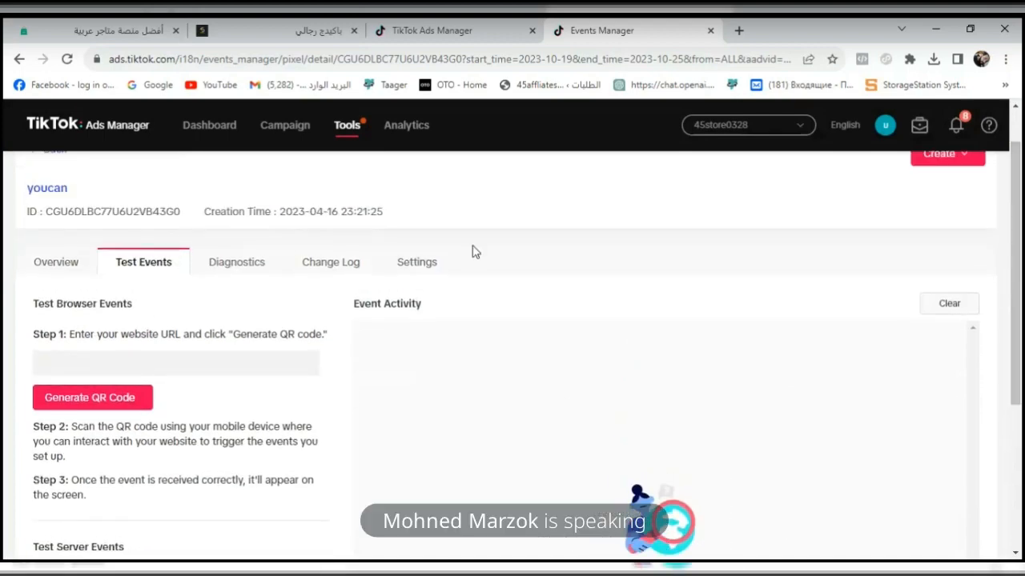
left_click(76, 261)
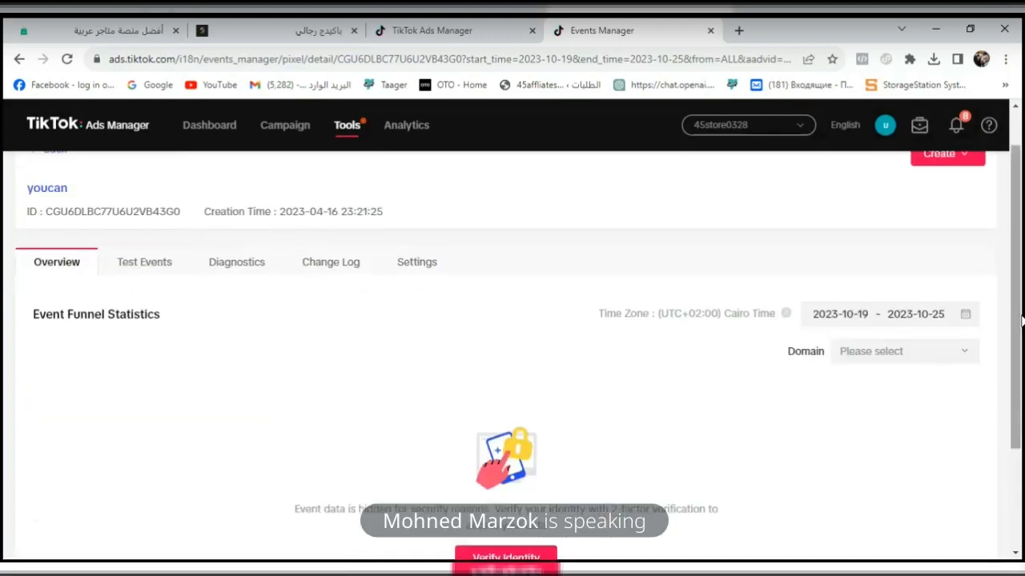
mouse_move(1021, 328)
left_mouse_down()
mouse_move(1021, 430)
mouse_move(1021, 335)
left_mouse_up()
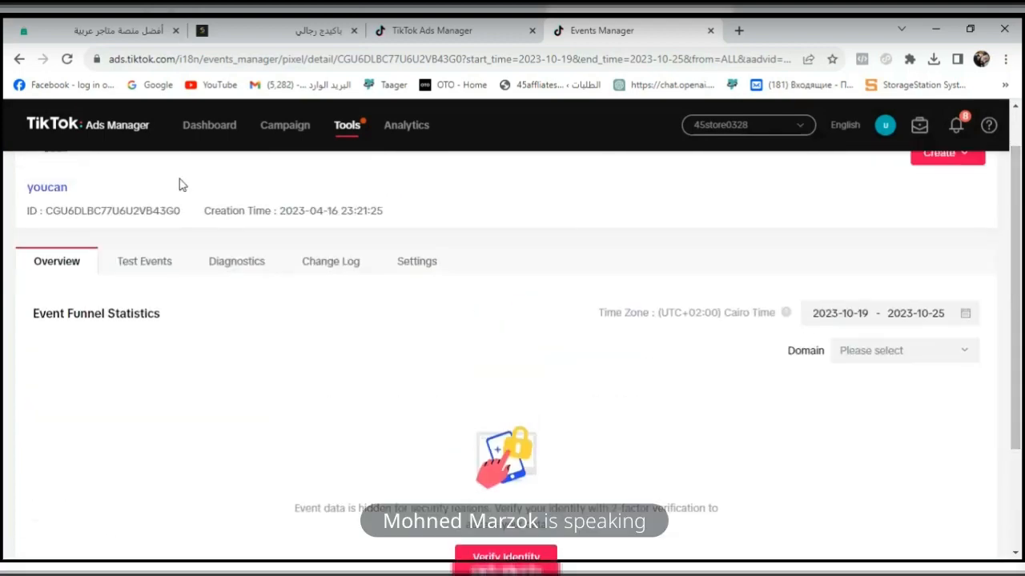
left_click(24, 59)
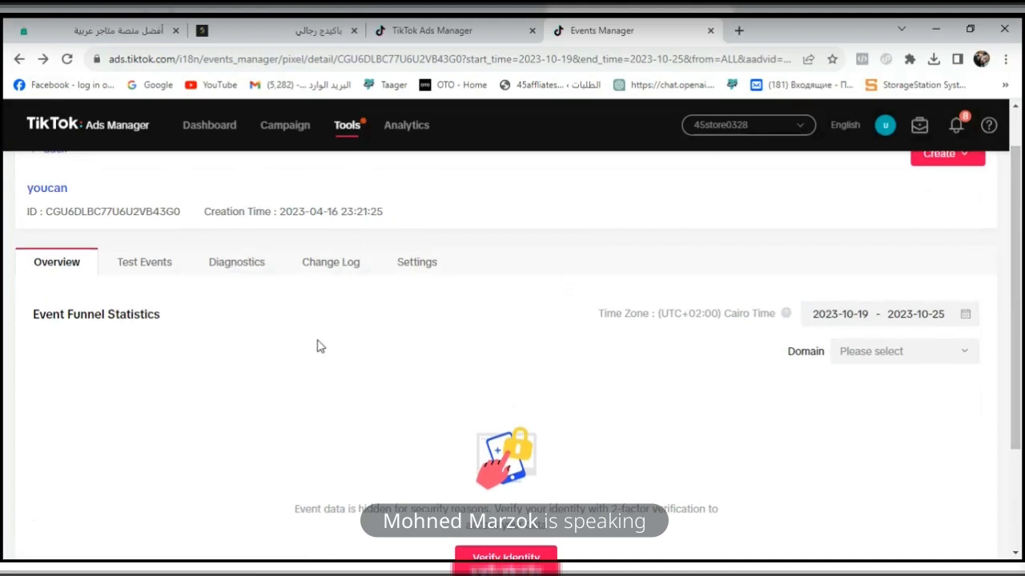
left_click_drag(1021, 353, 1021, 318)
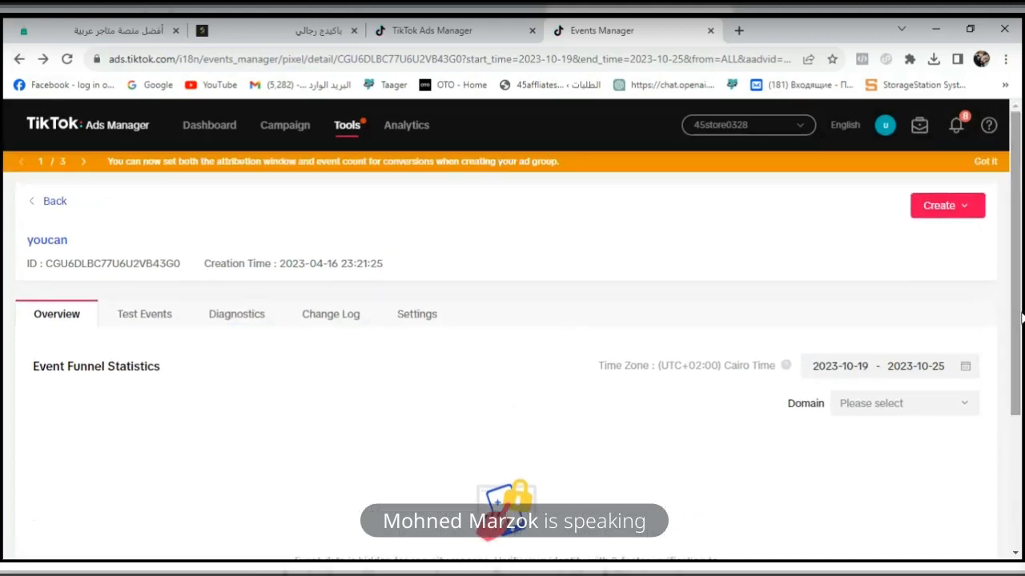
- Return to the Web Events list and open the easy order pixel's settings
left_click(49, 201)
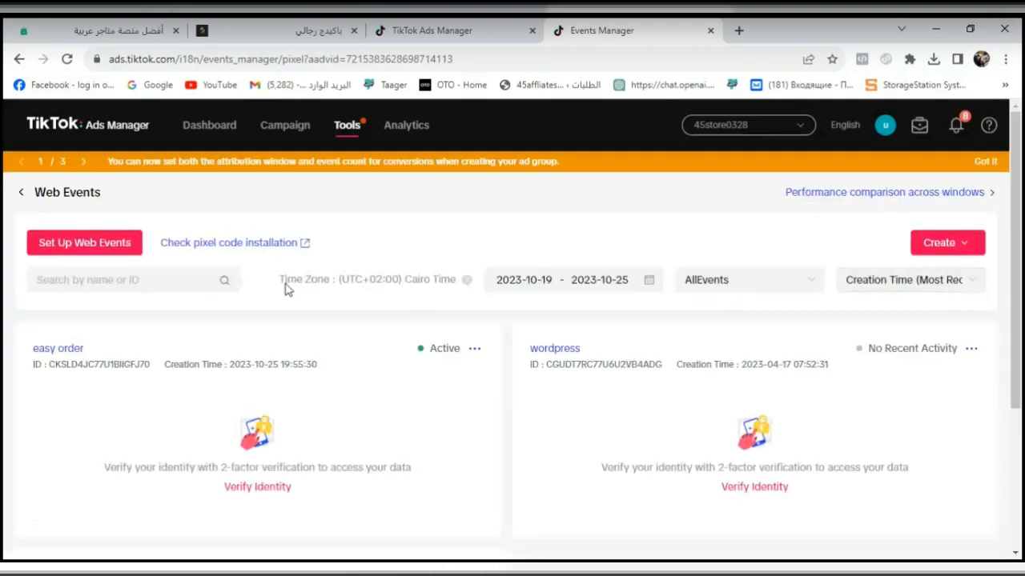
left_click(62, 348)
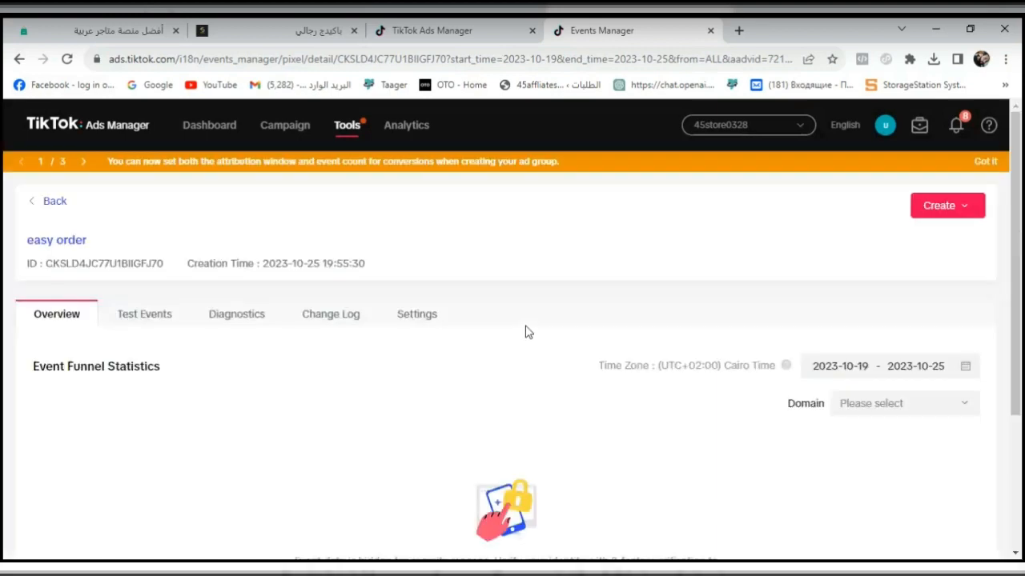
left_click(424, 328)
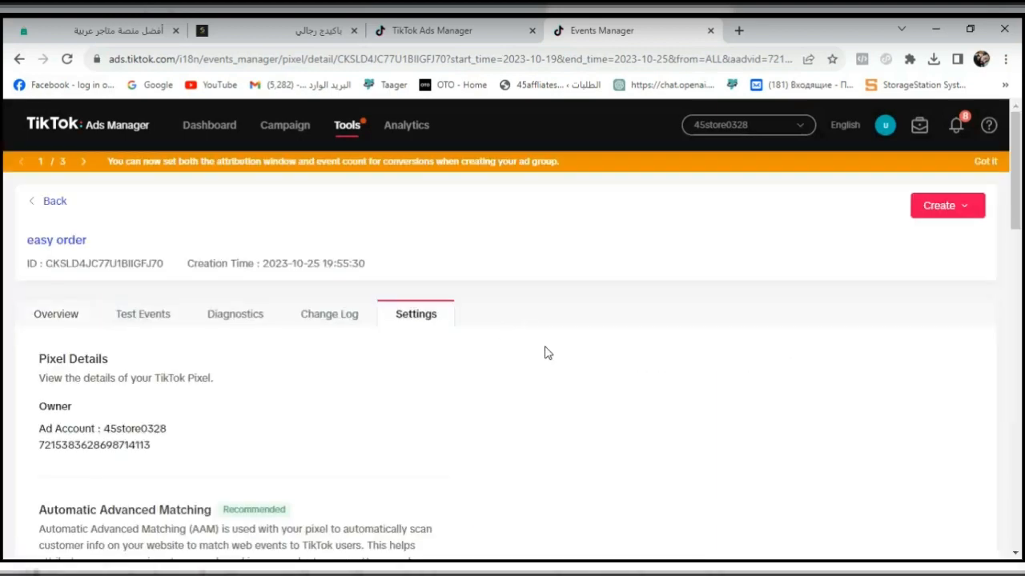
- Turn on Automatic Advanced Matching for the easy order pixel
left_click(977, 211)
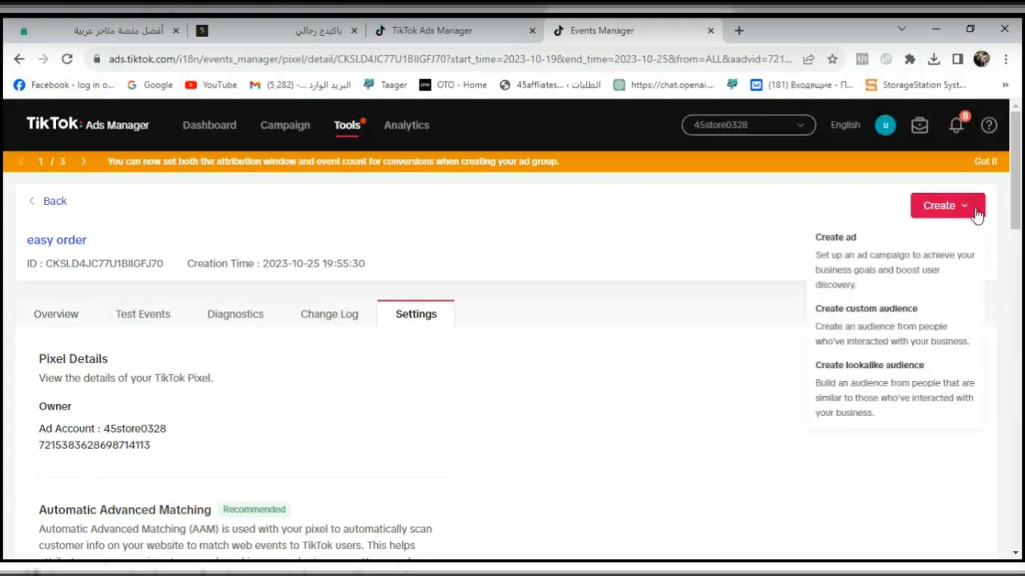
scroll(1015, 248, "down", 1)
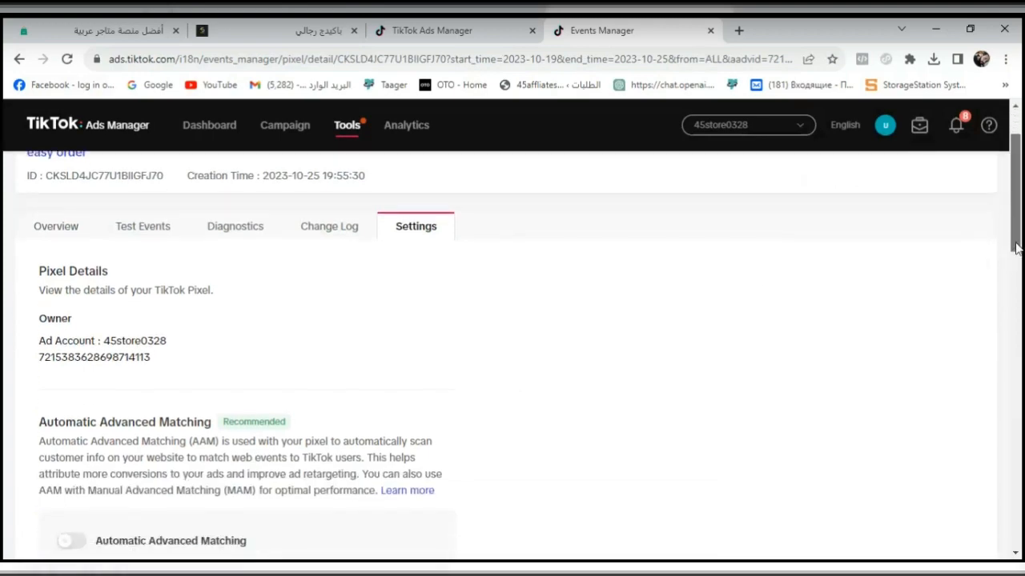
left_click_drag(1015, 248, 1020, 305)
left_click(69, 324)
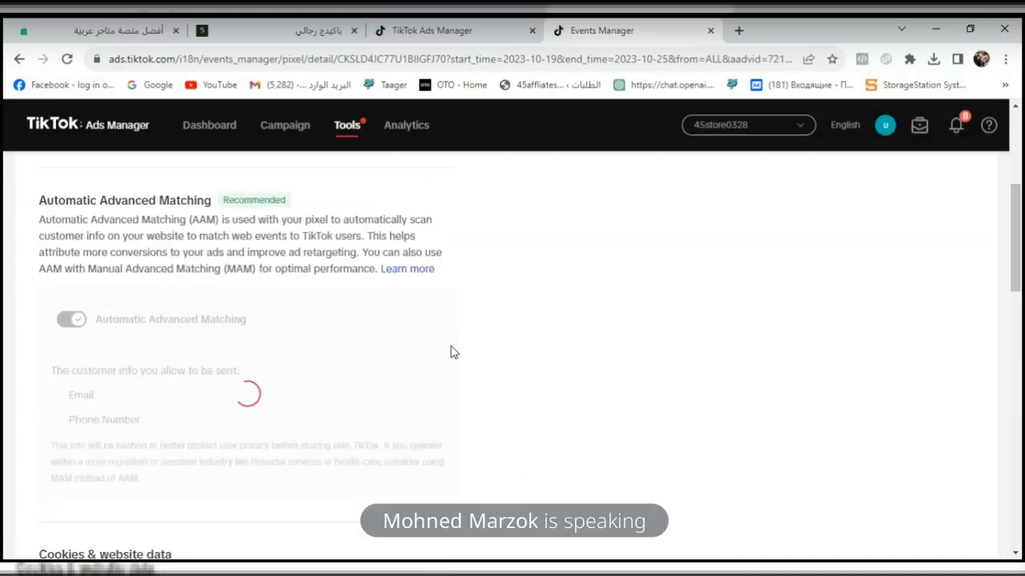
- Open the easy order pixel's funnel setup for editing and return to the pixel's settings page
scroll(1021, 375, "down", 9)
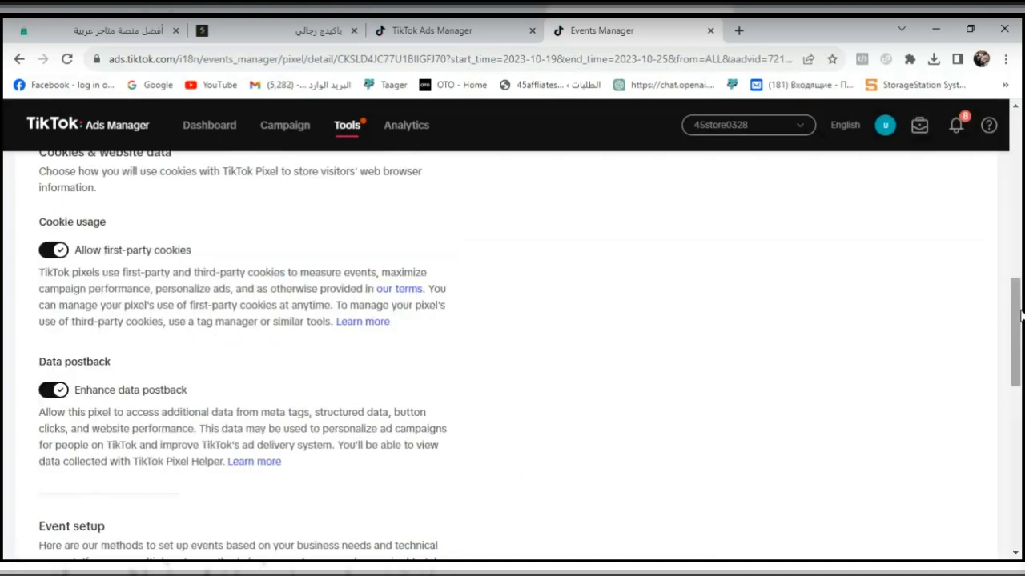
left_click_drag(1021, 406, 1021, 414)
left_click(64, 352)
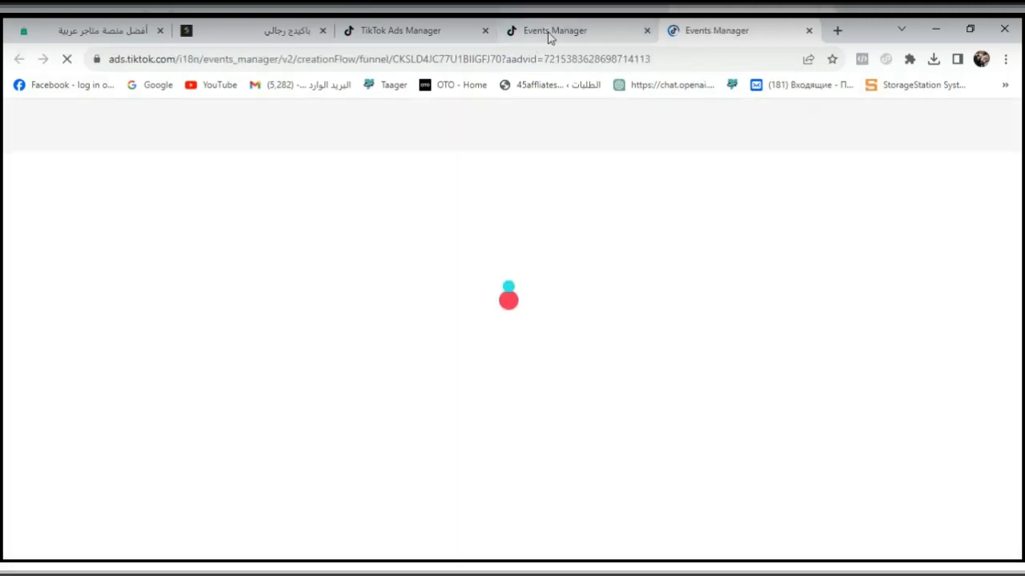
mouse_move(549, 37)
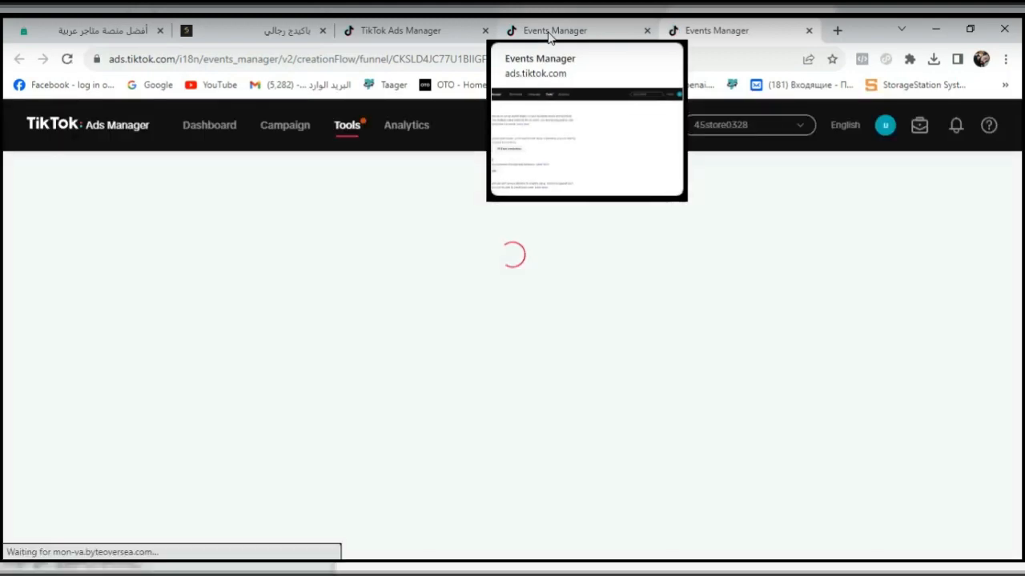
left_click(550, 36)
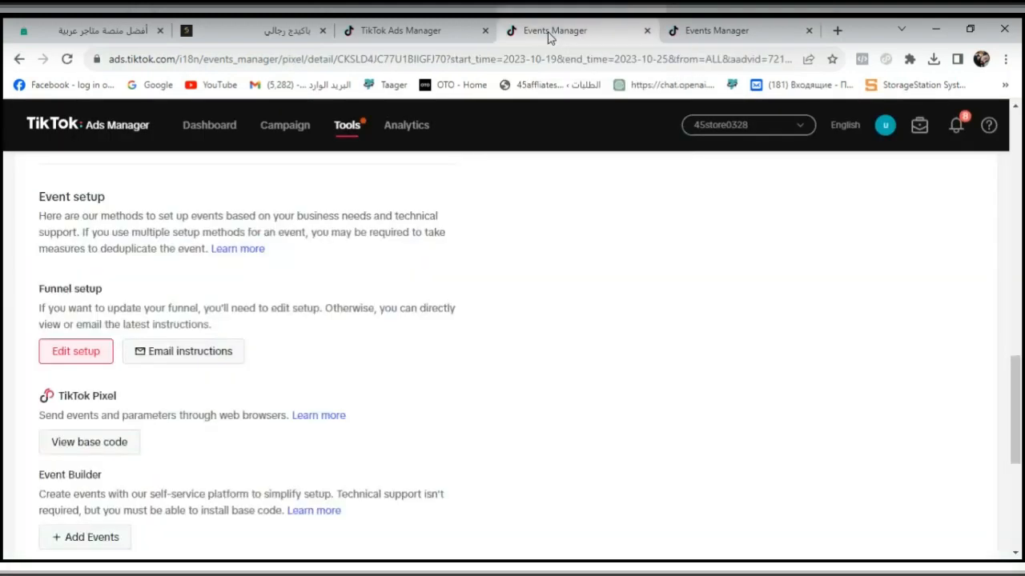
- Start adding events with the Event Builder and switch to the page for building funnel events
scroll(1021, 388, "down", 1)
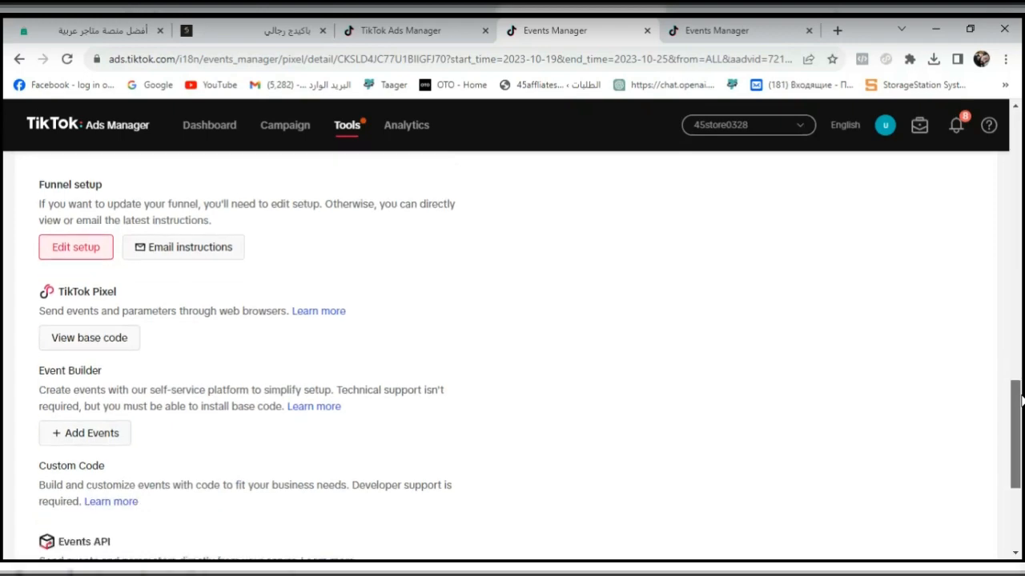
left_click(91, 417)
left_click(500, 28)
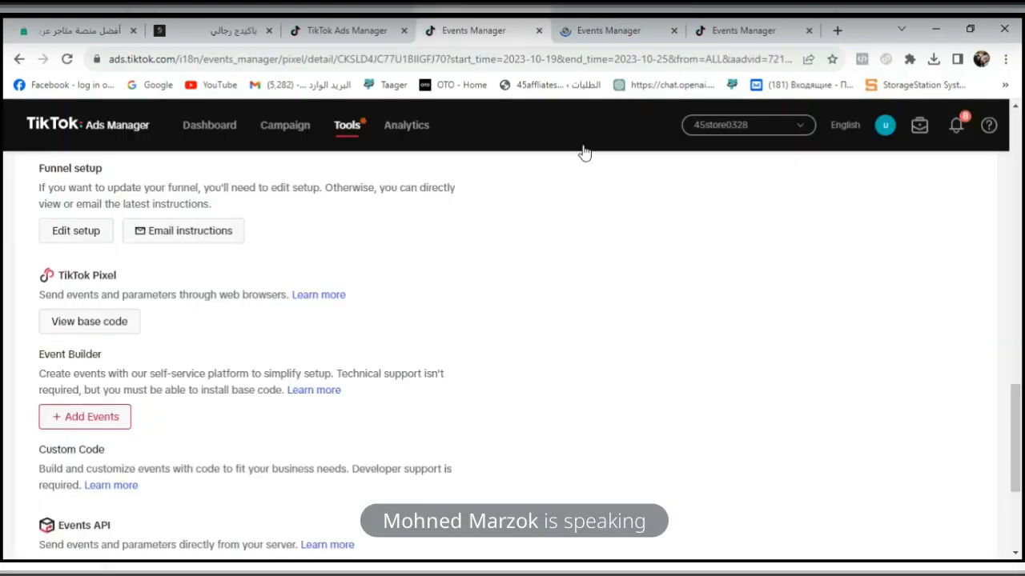
left_click(732, 25)
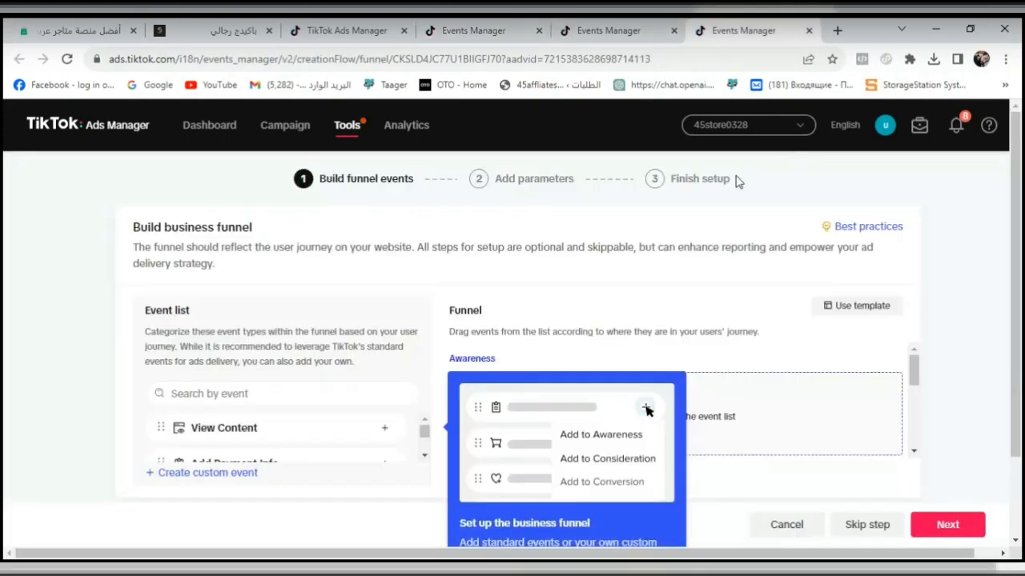
- Start a custom event type from the funnel's event list and enter "purchse" as its name
left_click(425, 457)
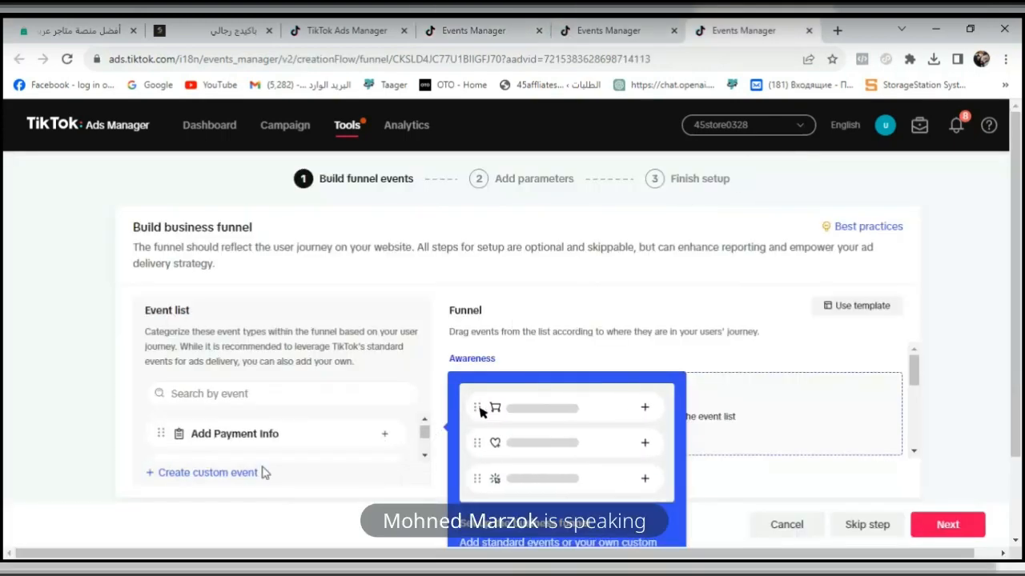
left_click(220, 483)
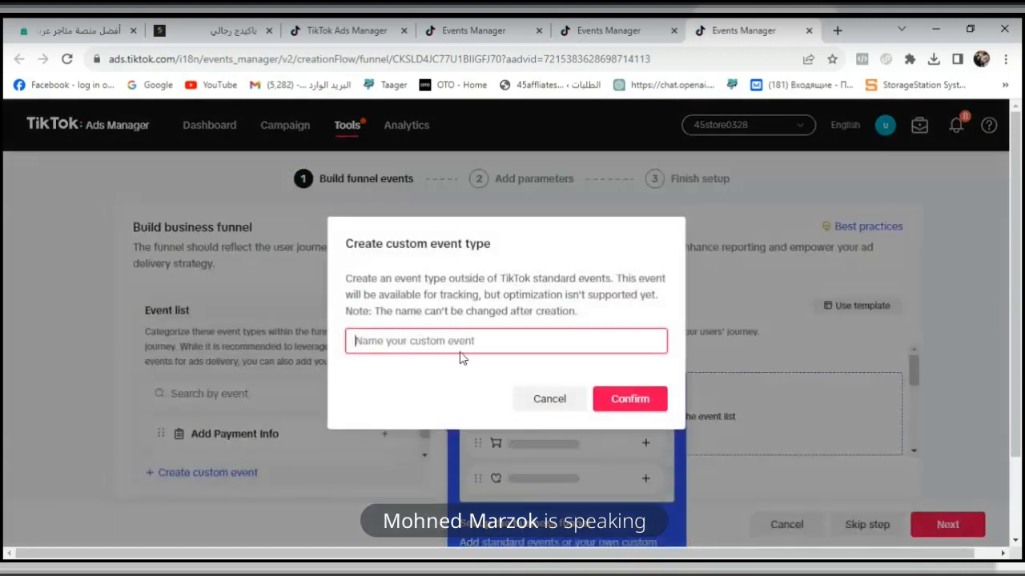
type("pur")
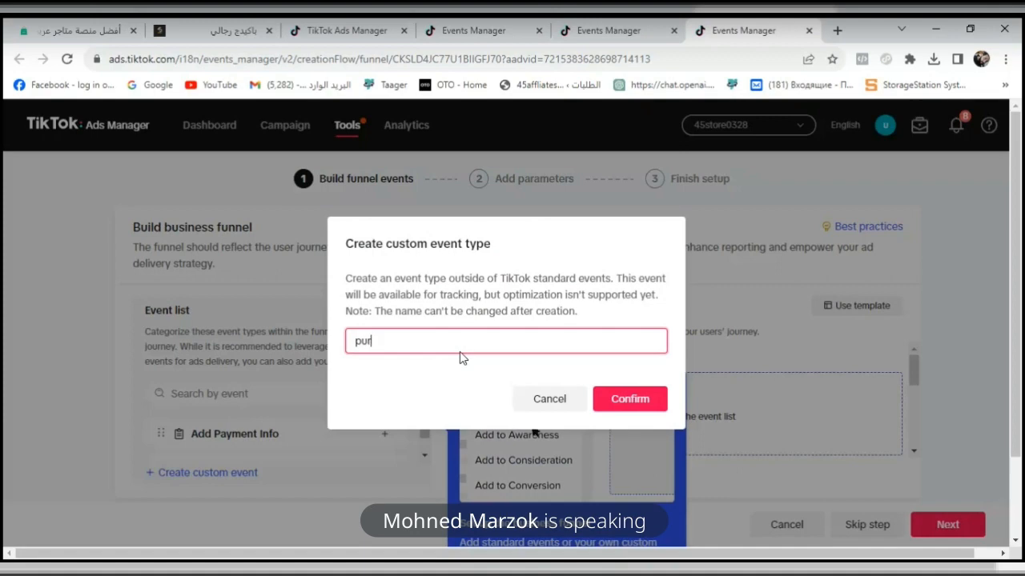
type("sha")
key("BackSpace")
key("BackSpace")
key("BackSpace")
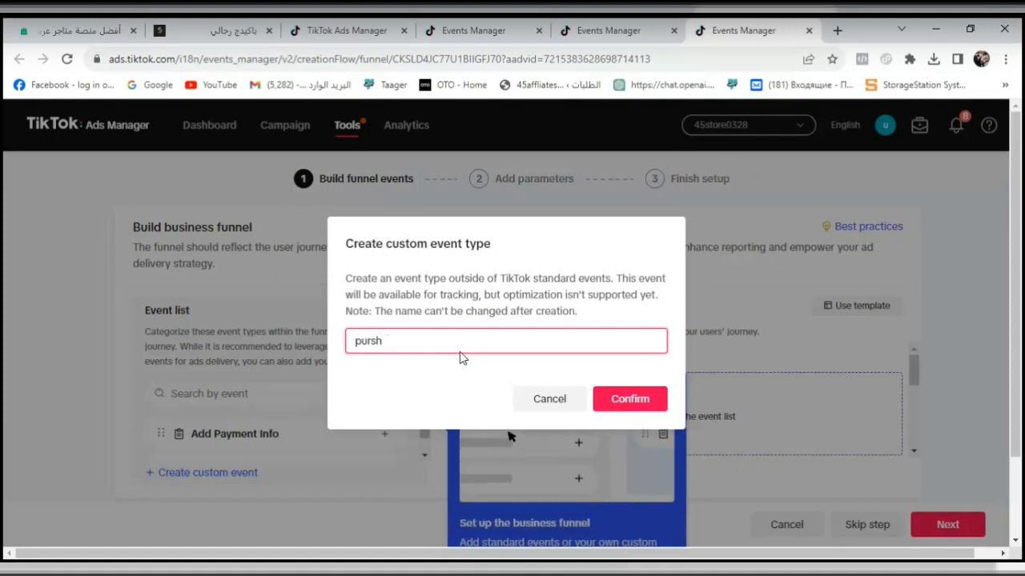
type("chse")
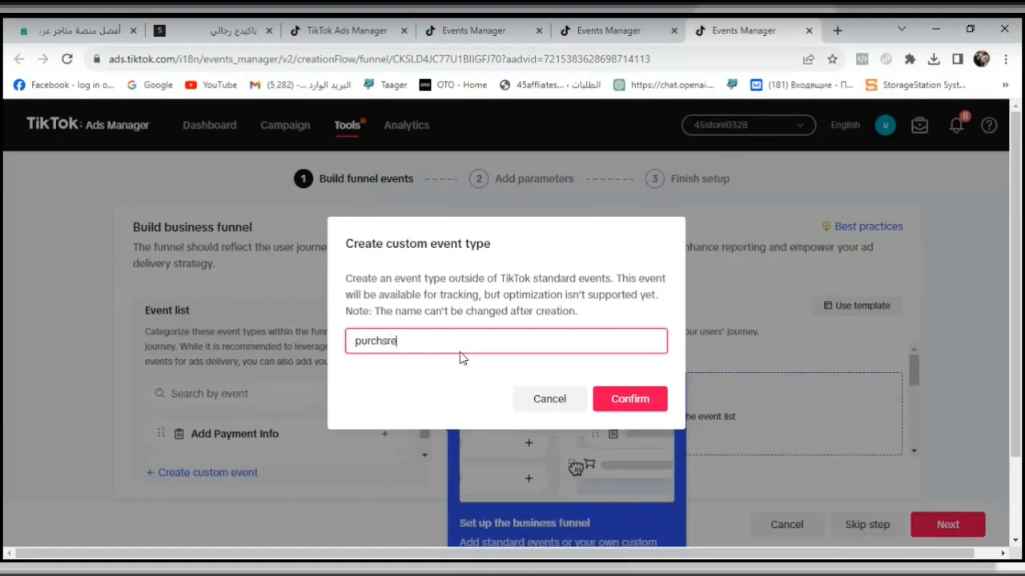
- Correct the custom event's name to "purchase" without a trailing space and create it
left_click(526, 370)
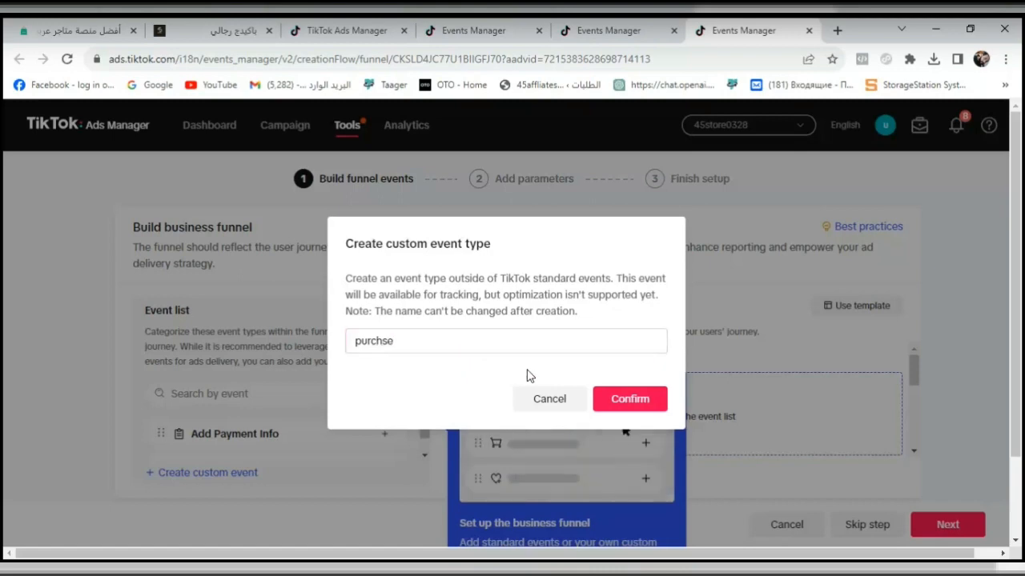
scroll(511, 339, "down", 2)
left_click(367, 341)
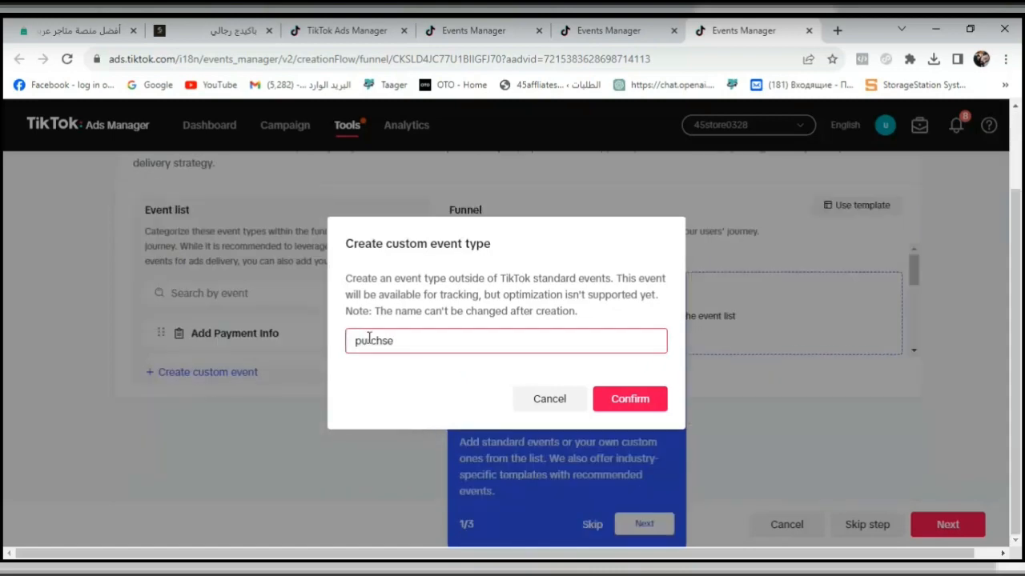
right_click(372, 346)
left_click(354, 366)
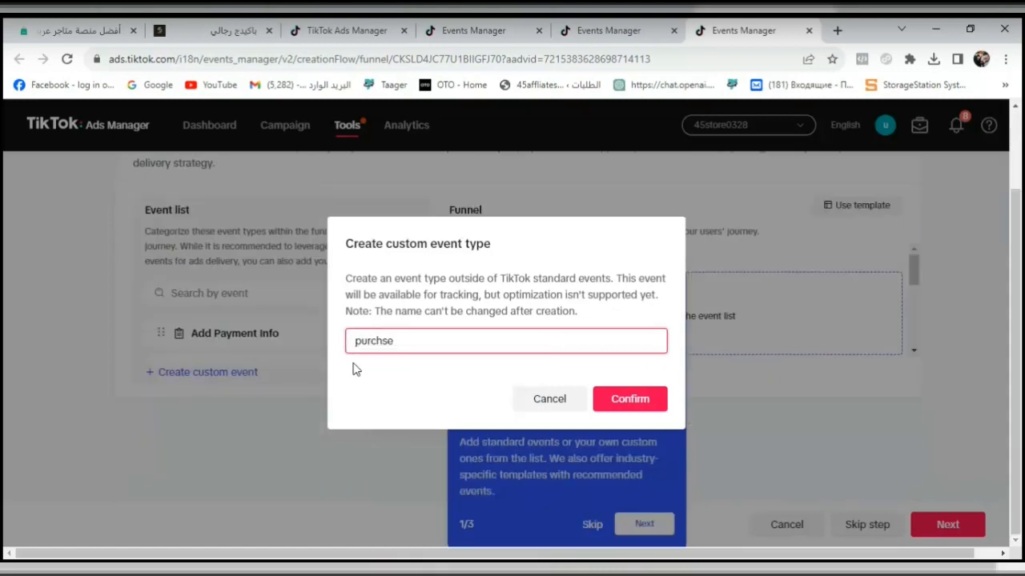
left_click(419, 341)
right_click(380, 341)
left_click(414, 354)
left_click(613, 398)
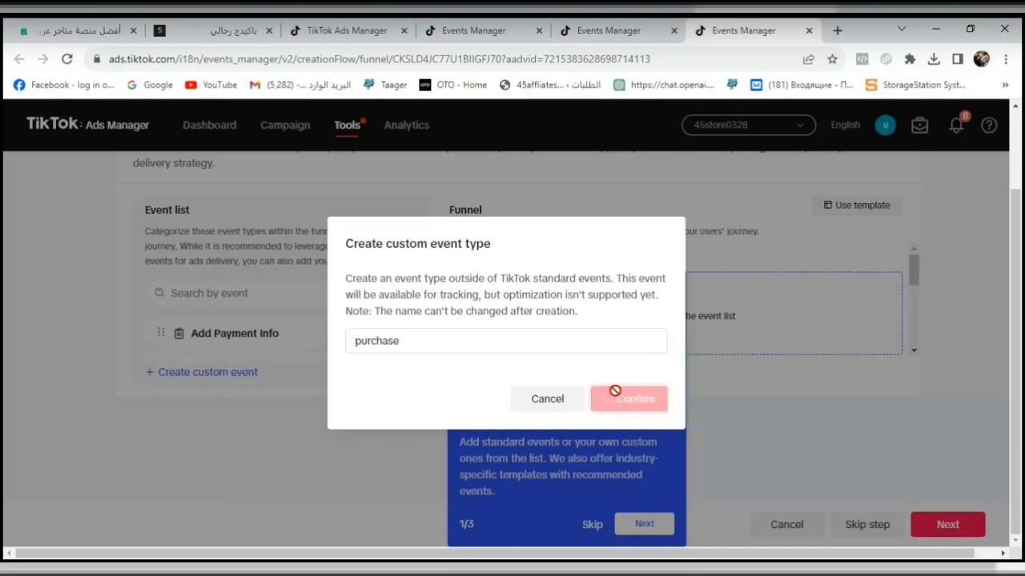
left_click(502, 333)
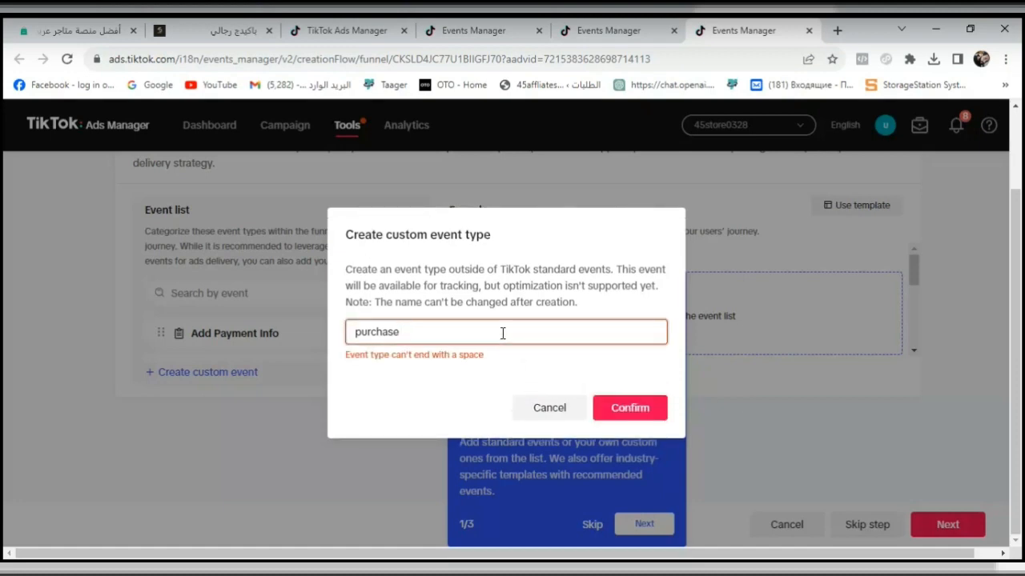
left_click(638, 410)
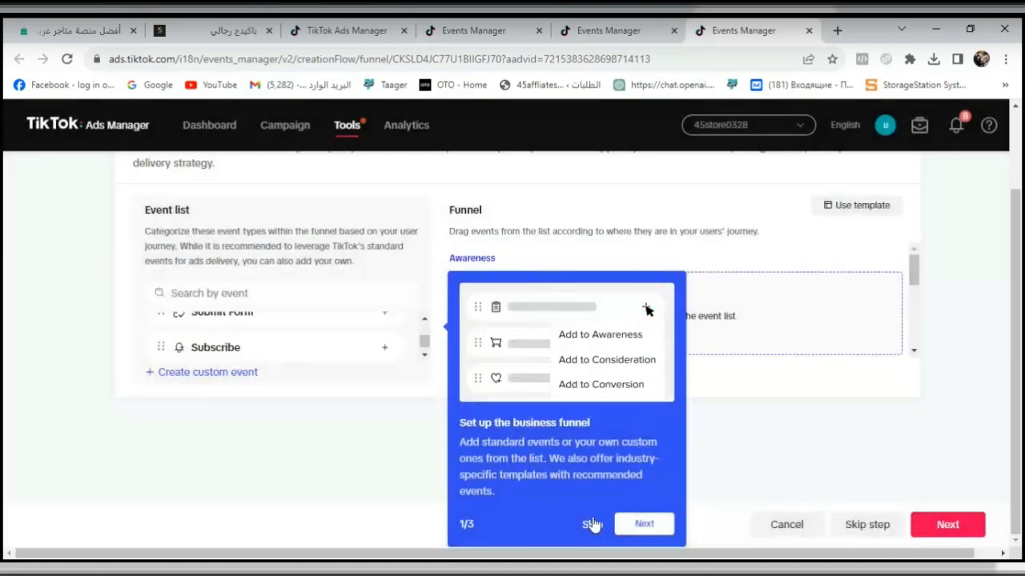
- Skip the business funnel tour and locate the custom purchase event in the event list
left_click(592, 521)
left_click_drag(627, 384, 1021, 357)
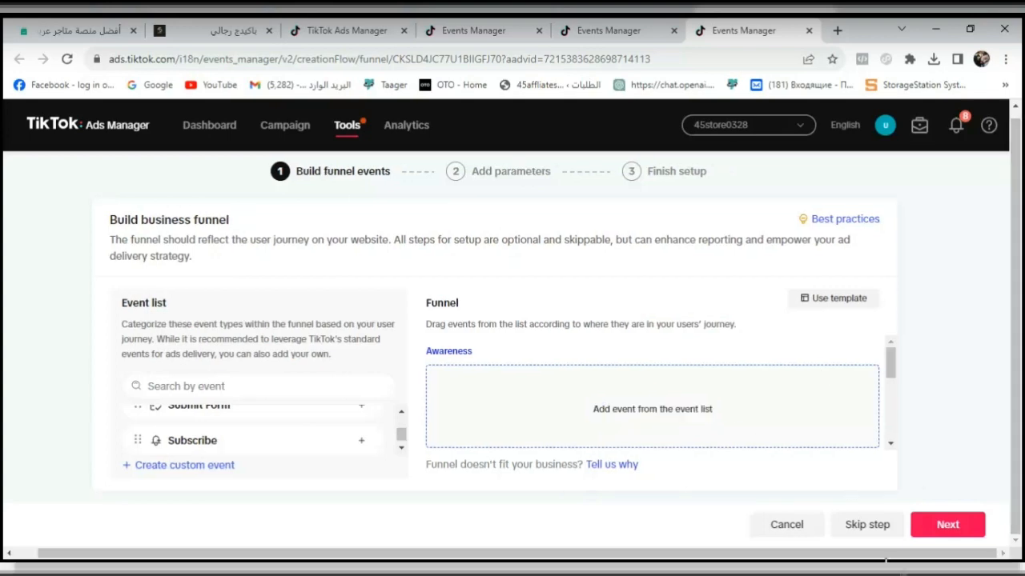
mouse_move(404, 437)
left_mouse_down()
mouse_move(404, 417)
mouse_move(400, 446)
left_mouse_up()
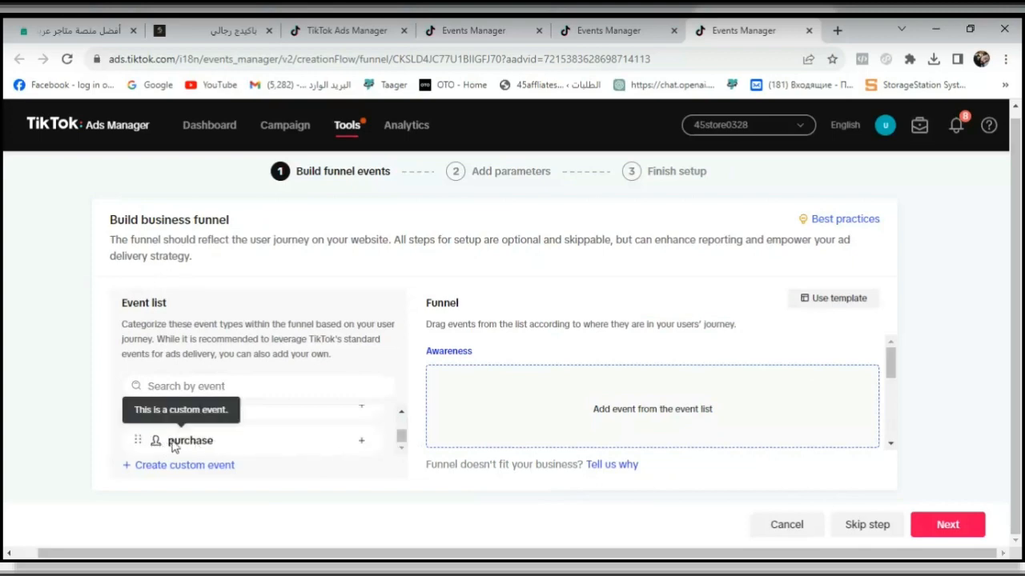
- Add the custom purchase event to the funnel's Conversion stage and the Subscribe event to its Consideration stage
left_click(360, 447)
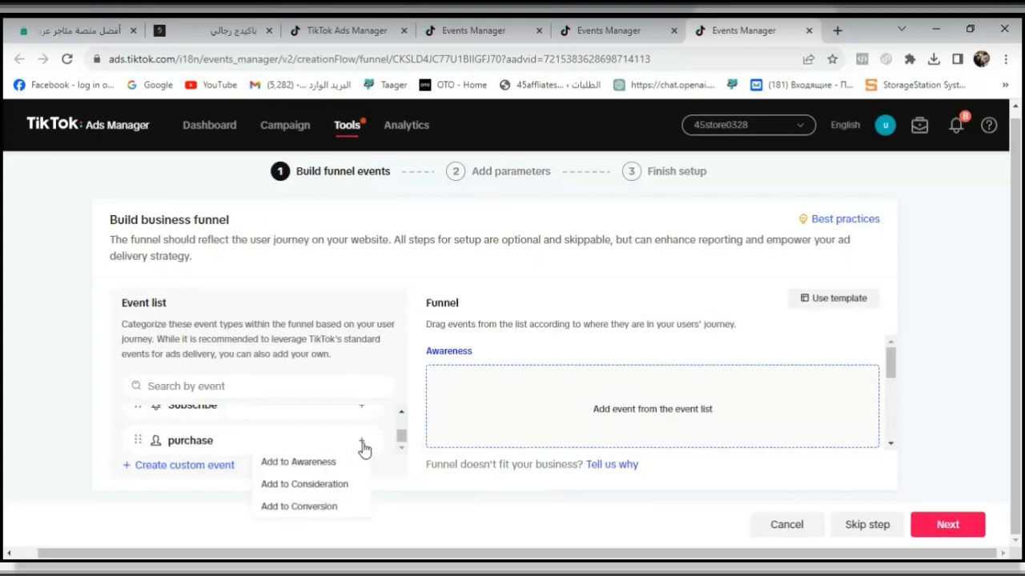
left_click(325, 510)
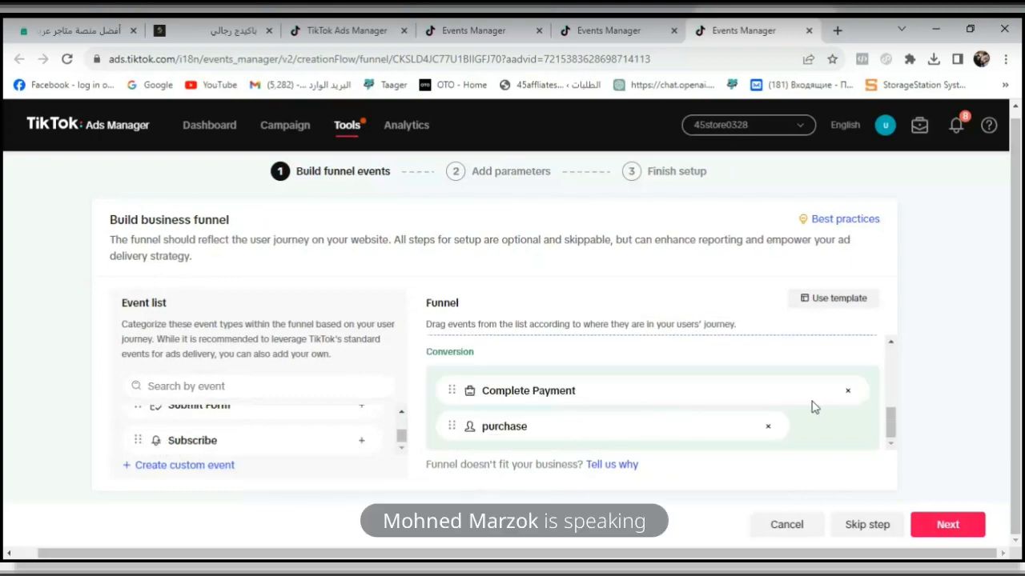
left_click(361, 441)
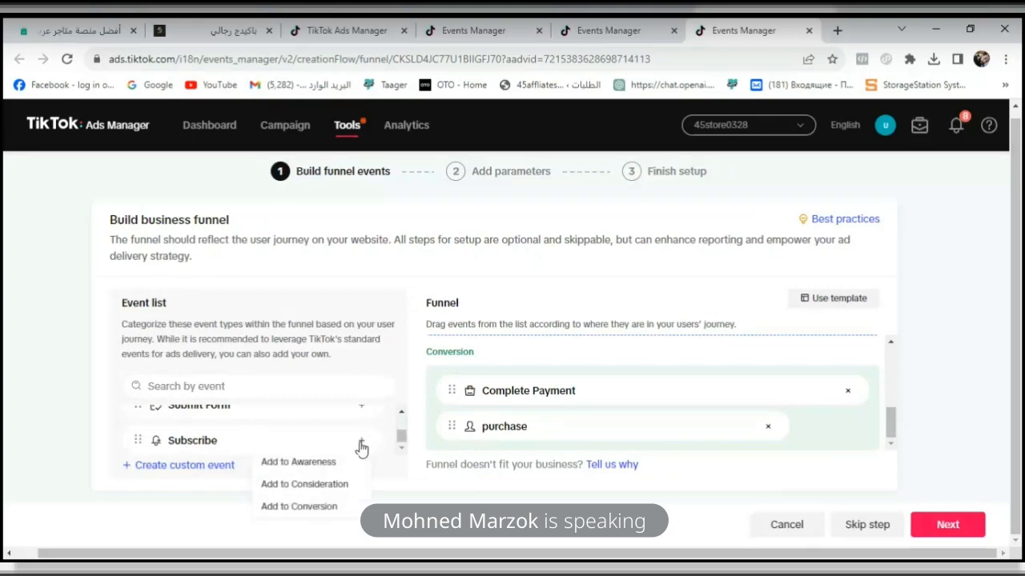
left_click(325, 485)
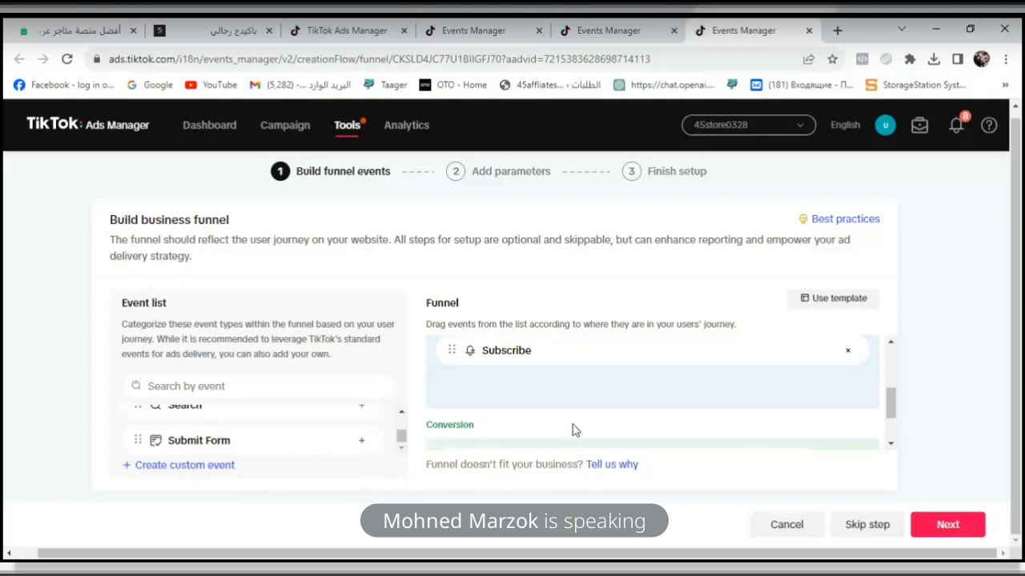
- Proceed from the funnel events with Events API and Custom Code kept as the setup methods
left_click(927, 526)
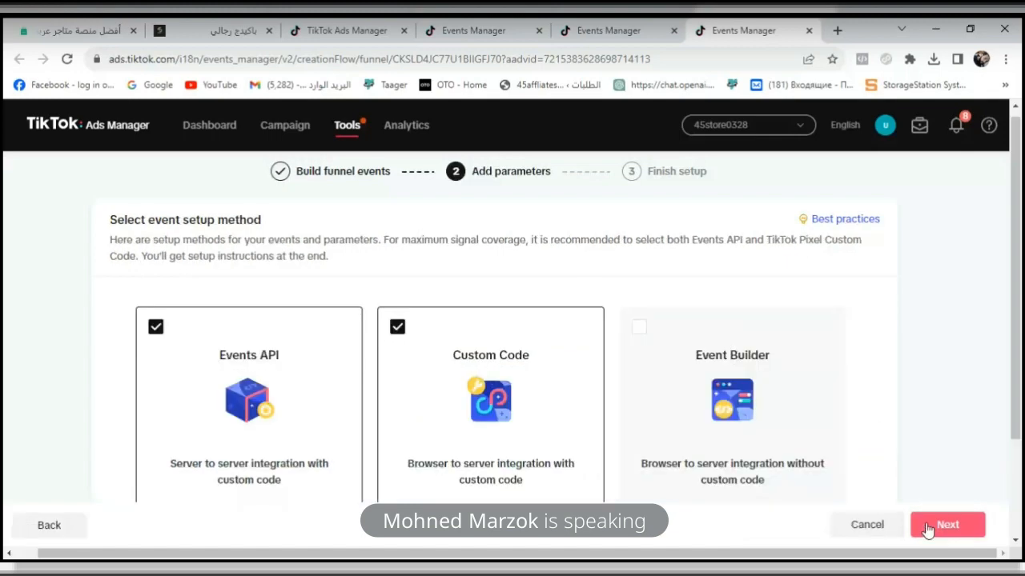
left_click_drag(1018, 381, 1022, 471)
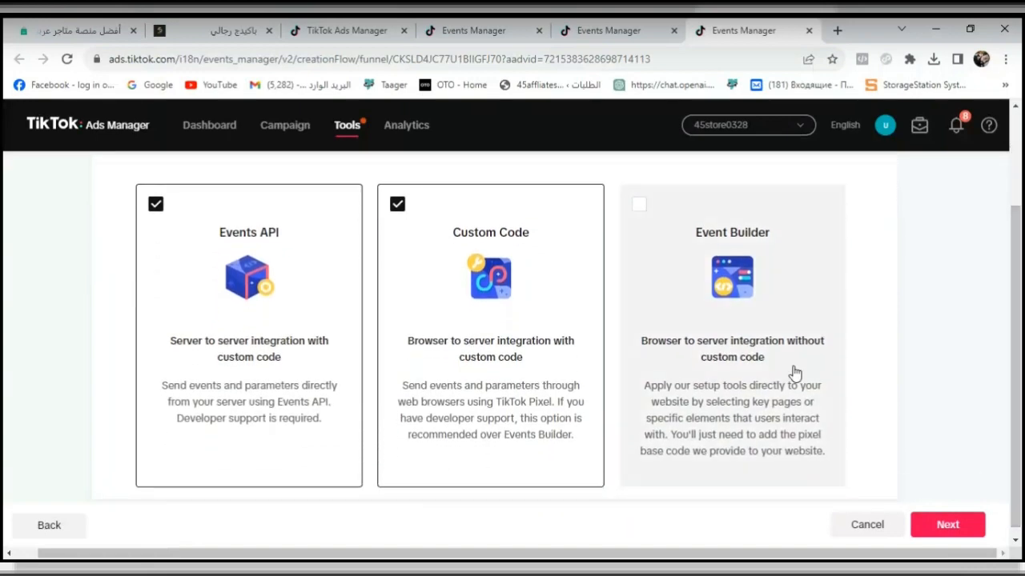
left_click(949, 525)
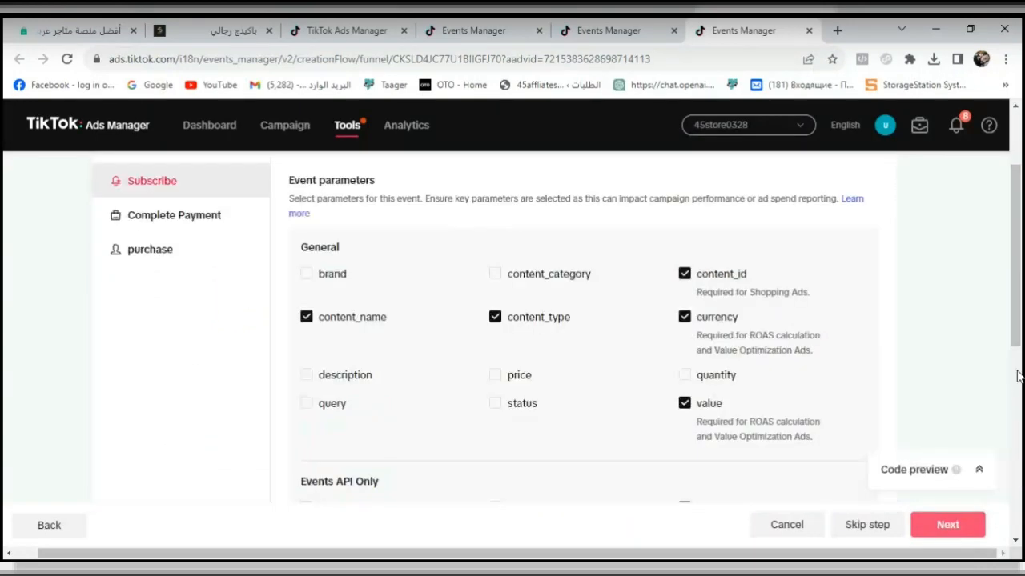
- Review the purchase event's parameters, keep the preselected ones, and finish the funnel setup with the default advanced settings
left_click_drag(1016, 329, 1015, 300)
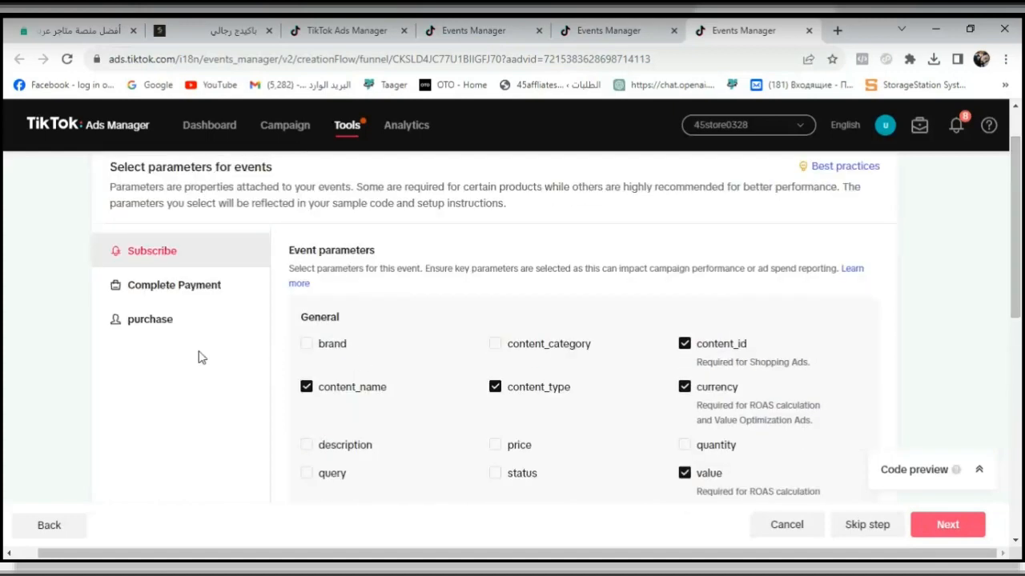
left_click(178, 328)
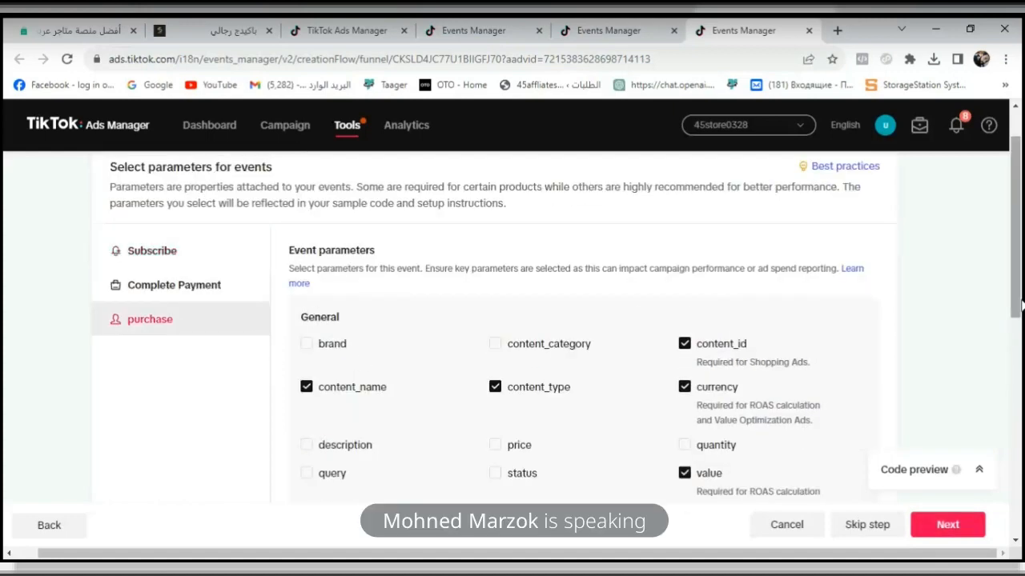
left_click_drag(1015, 324, 1015, 473)
left_click(971, 527)
left_click(970, 527)
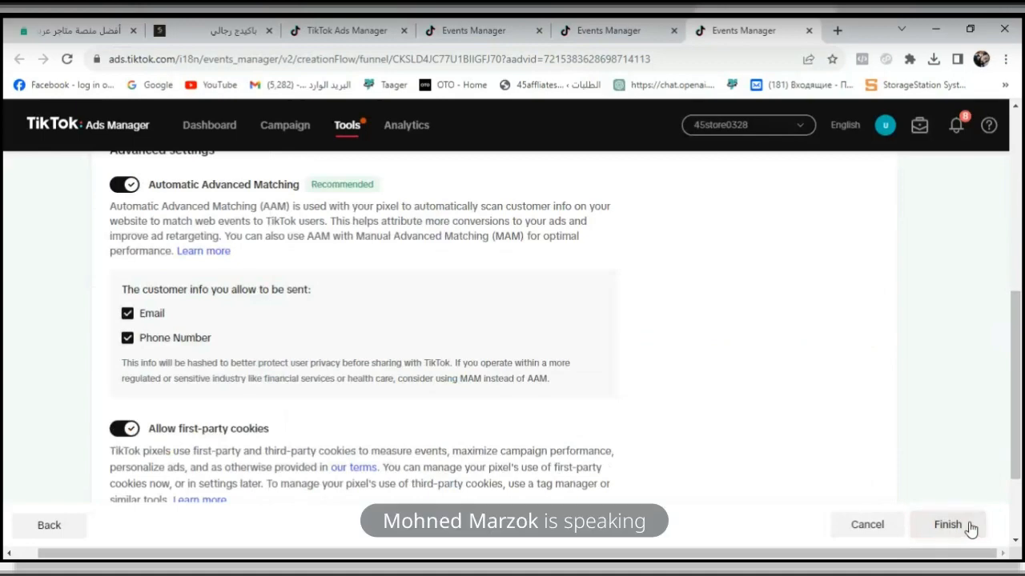
scroll(970, 529, "down", 2)
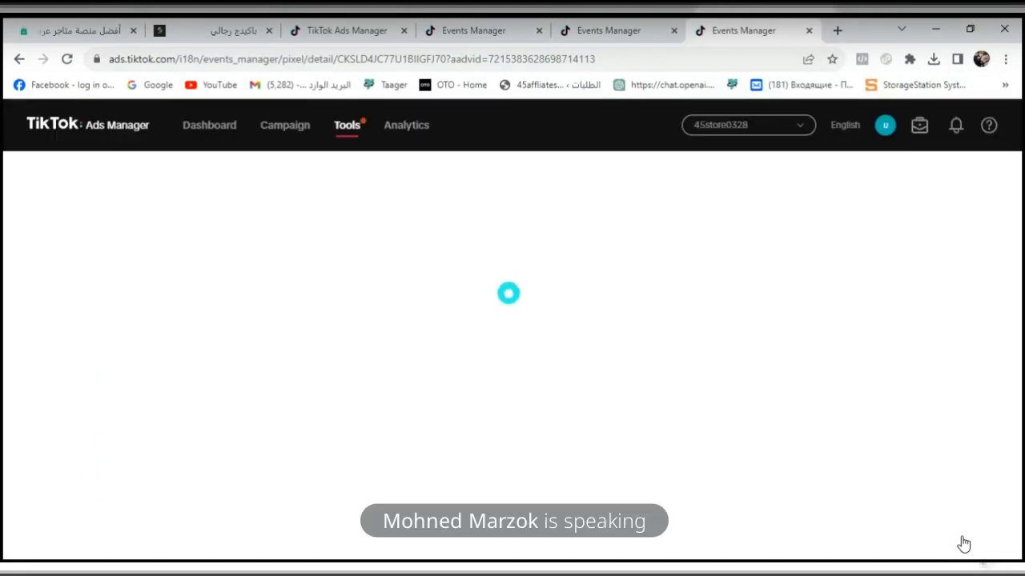
- Look through the event types on the Event Builder page and try Complete Payment as the event to track
left_click(616, 29)
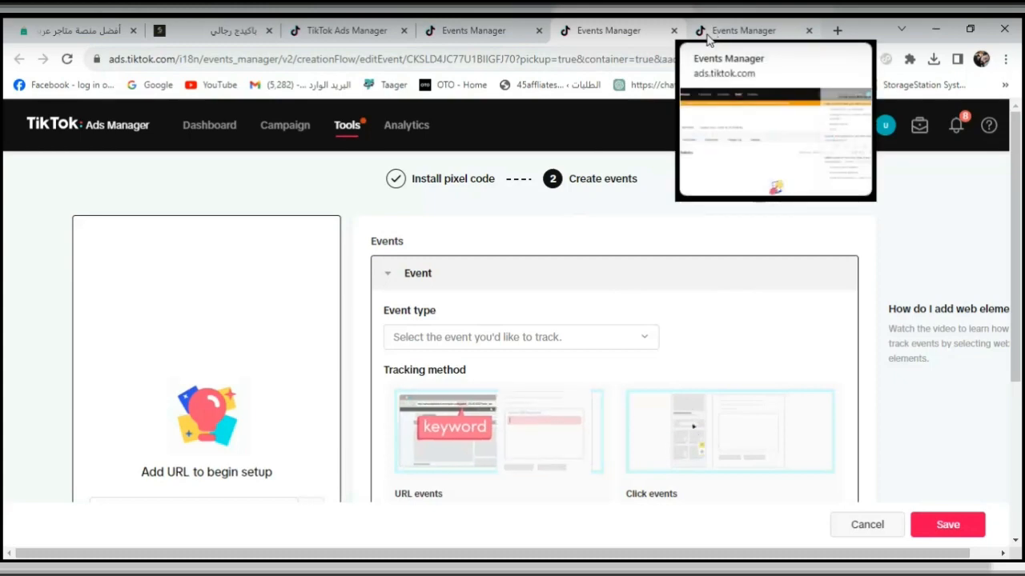
left_click_drag(1019, 255, 1022, 285)
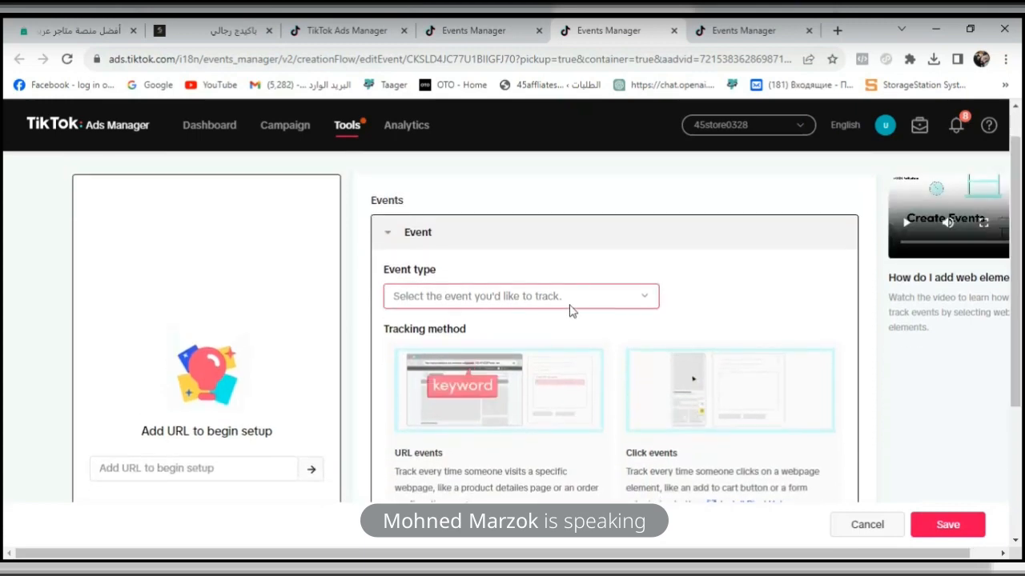
left_click(570, 303)
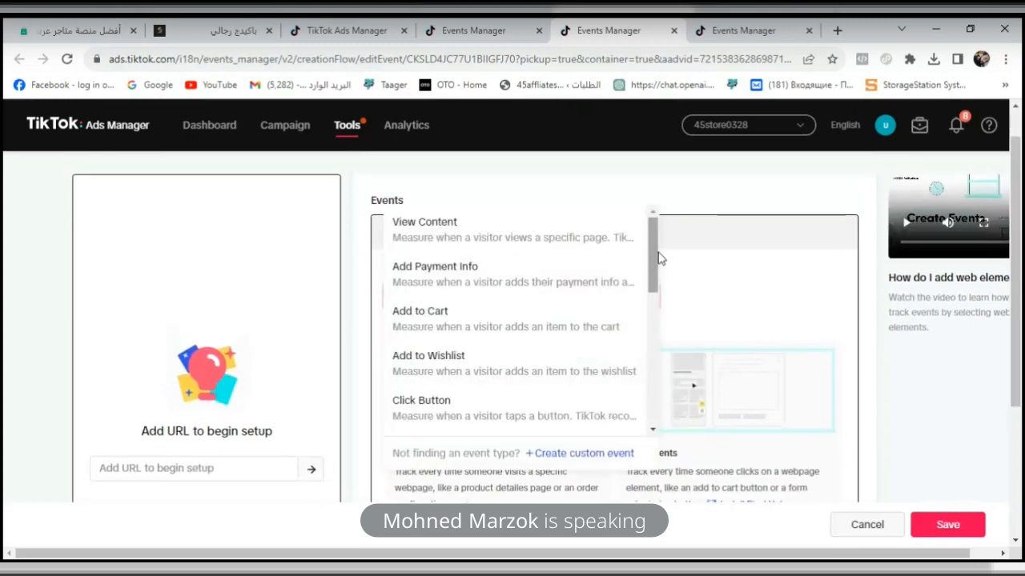
left_click_drag(658, 258, 637, 396)
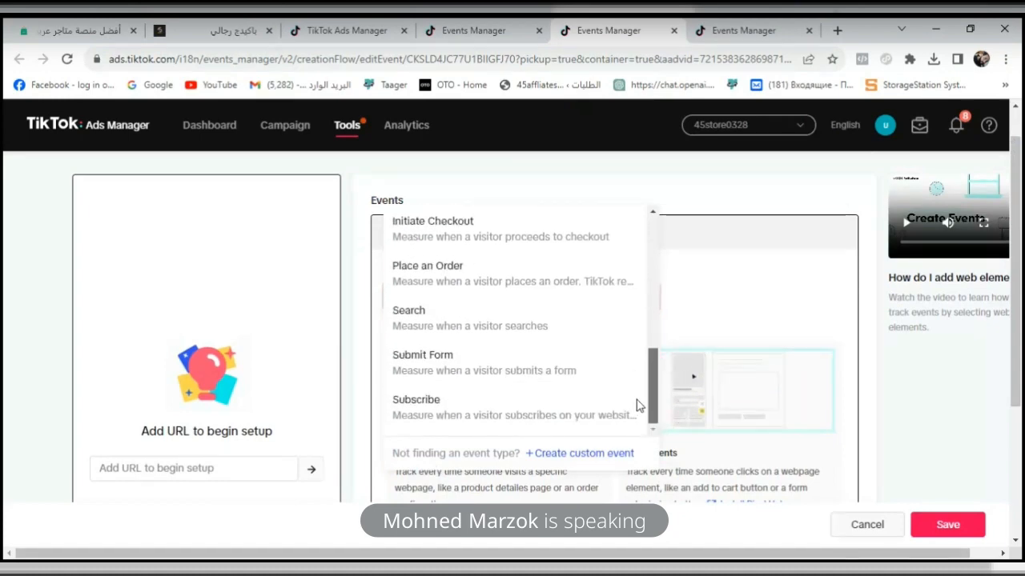
left_click_drag(652, 400, 662, 291)
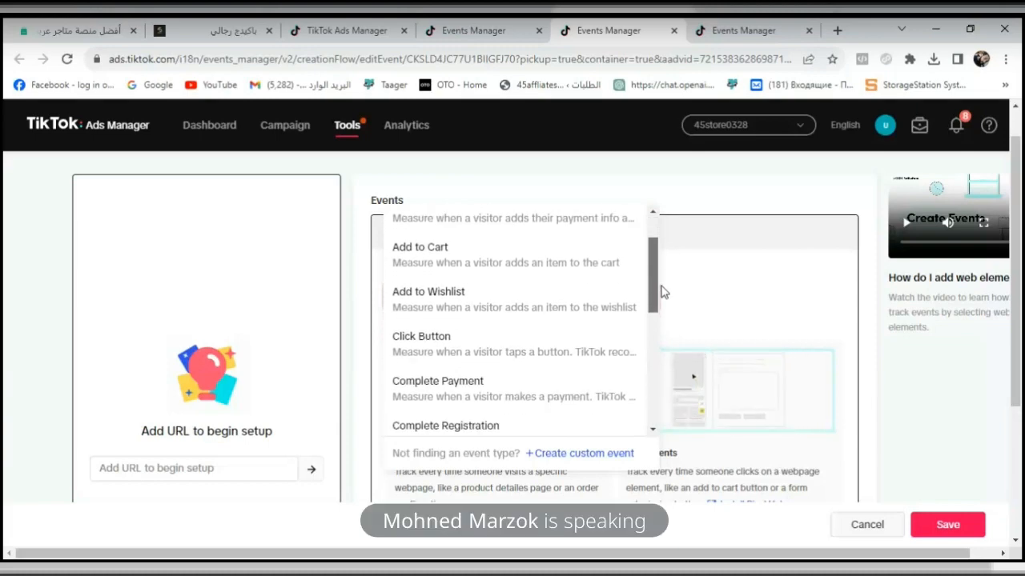
left_click(588, 393)
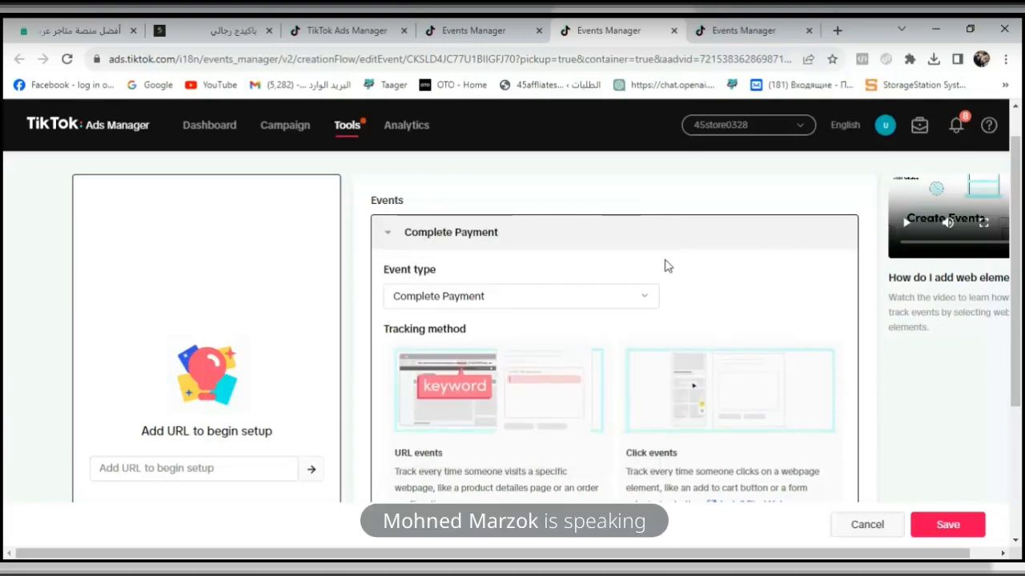
left_click_drag(1021, 251, 1021, 342)
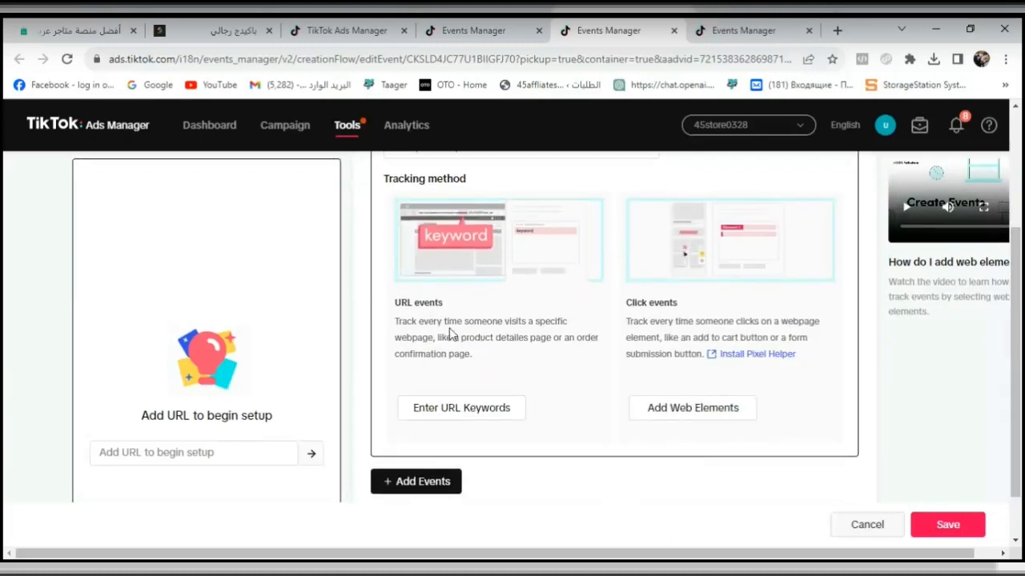
- Reload the Event Builder page and dismiss the funnel setup survey on the easy order pixel's page
left_click(68, 62)
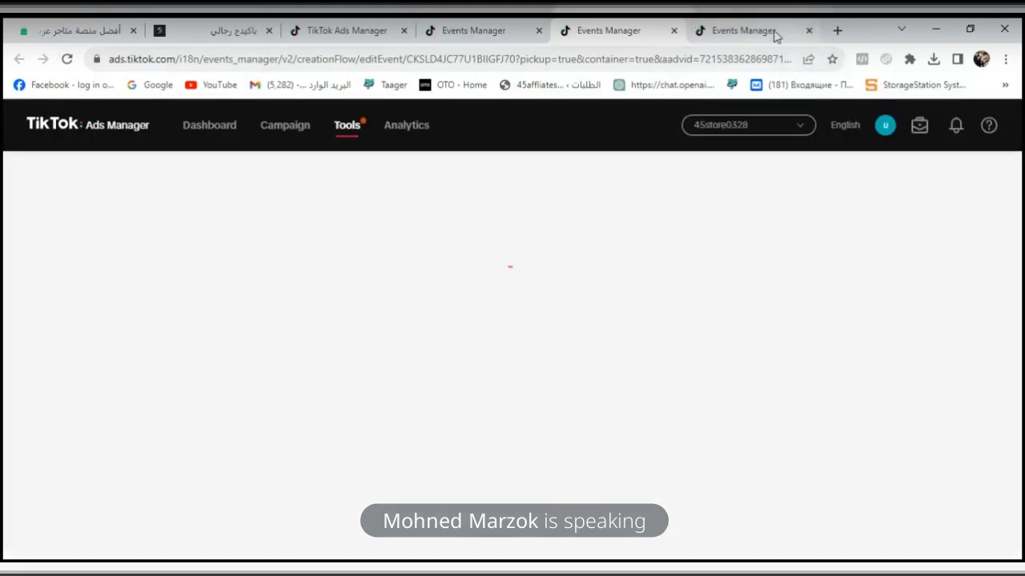
left_click(773, 32)
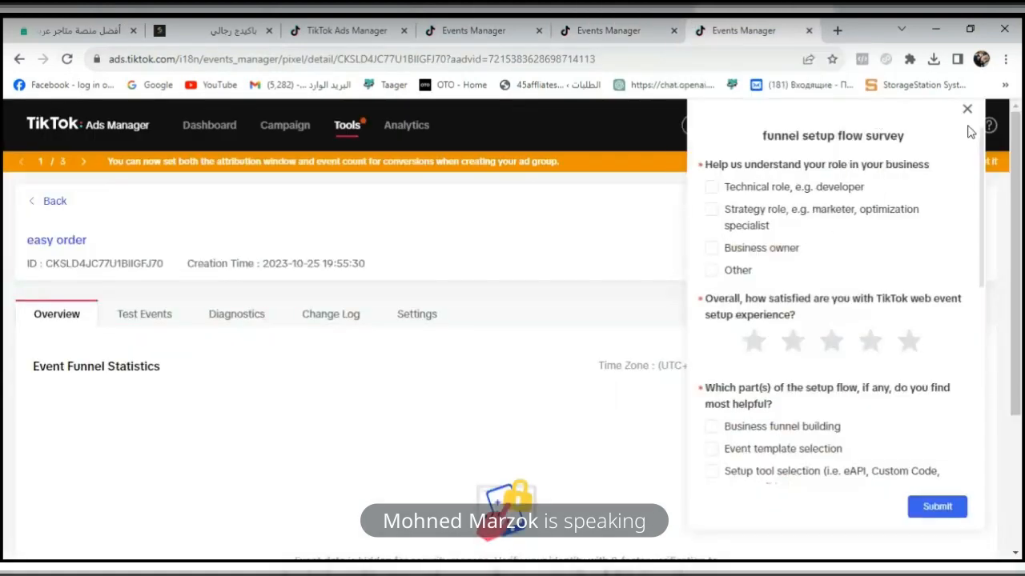
left_click(967, 110)
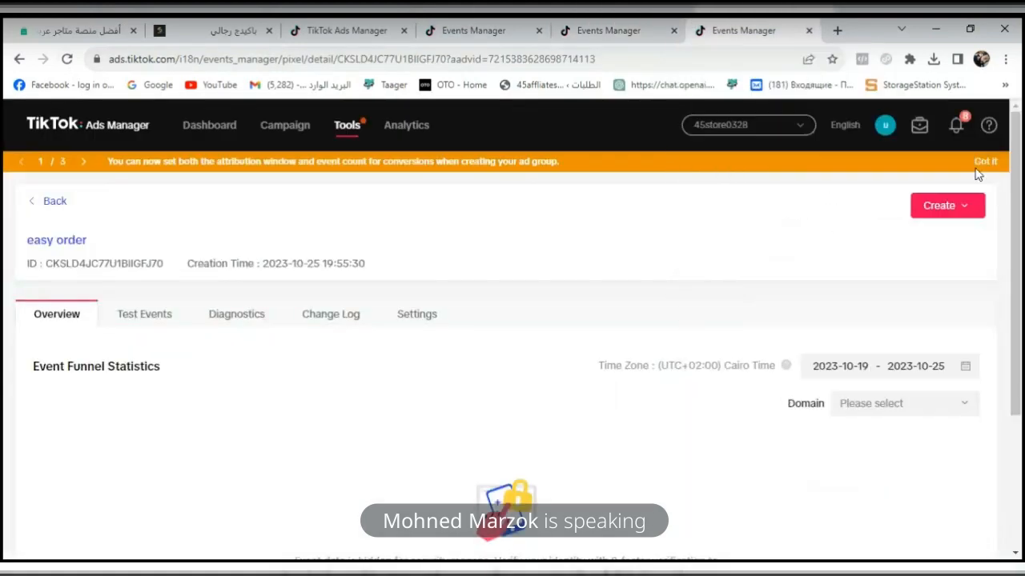
- Close the older Events Manager page with the pixel's settings and check the easy order pixel's overview
left_click(498, 44)
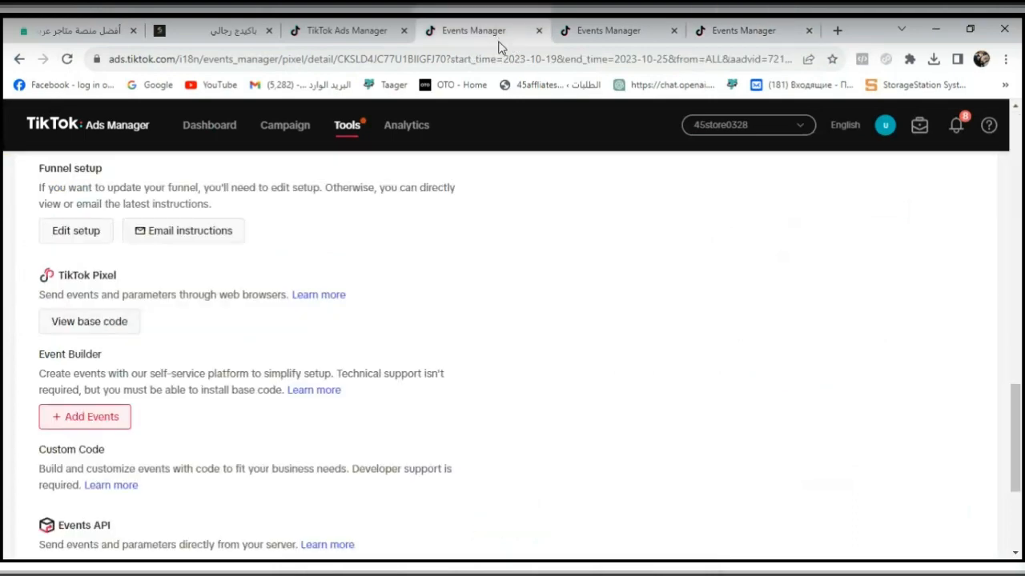
left_click(539, 31)
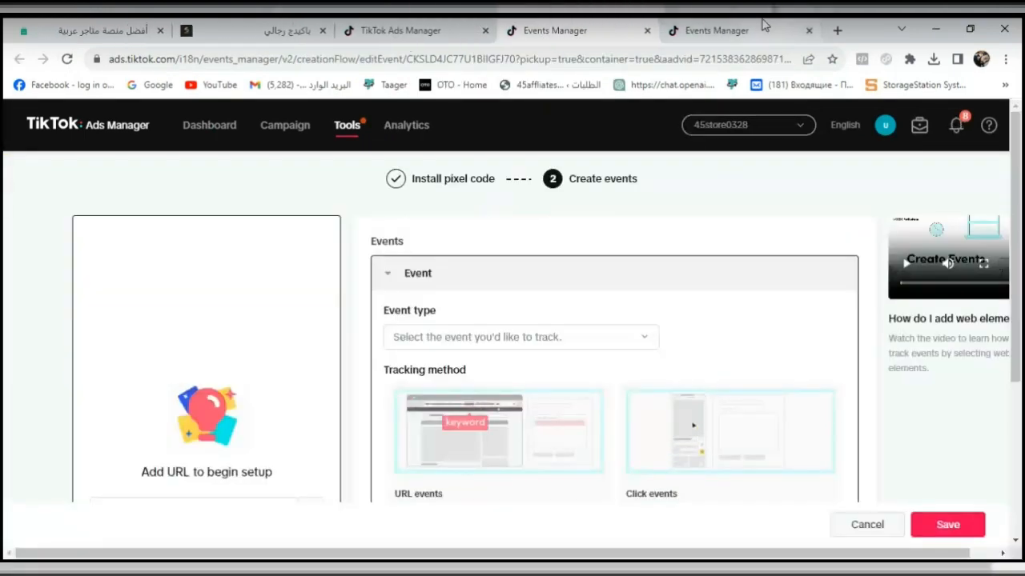
left_click(763, 25)
left_click_drag(1020, 238, 1021, 331)
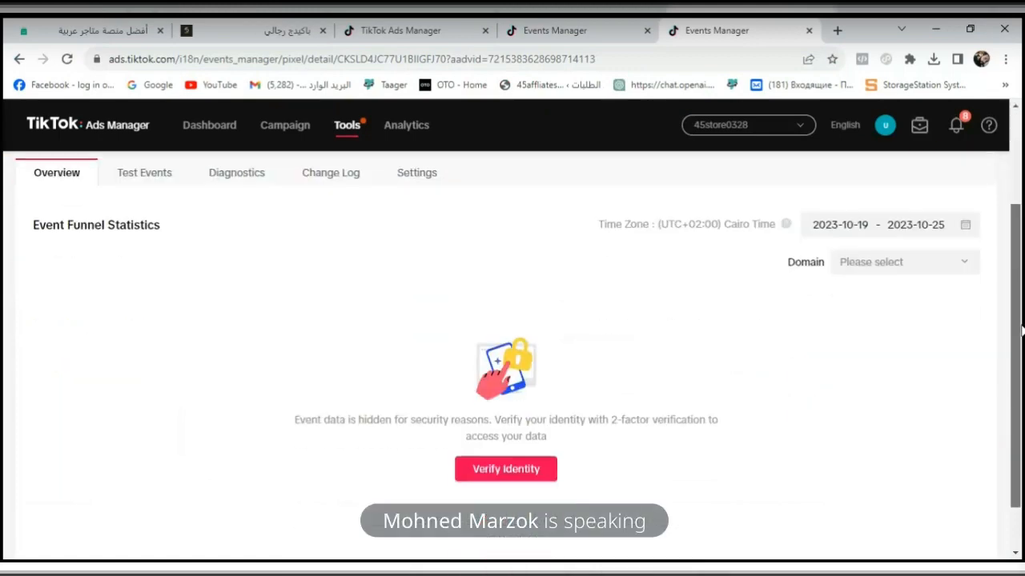
- Reload the campaign's ad group page in TikTok Ads Manager, discarding unsaved changes
left_click(359, 32)
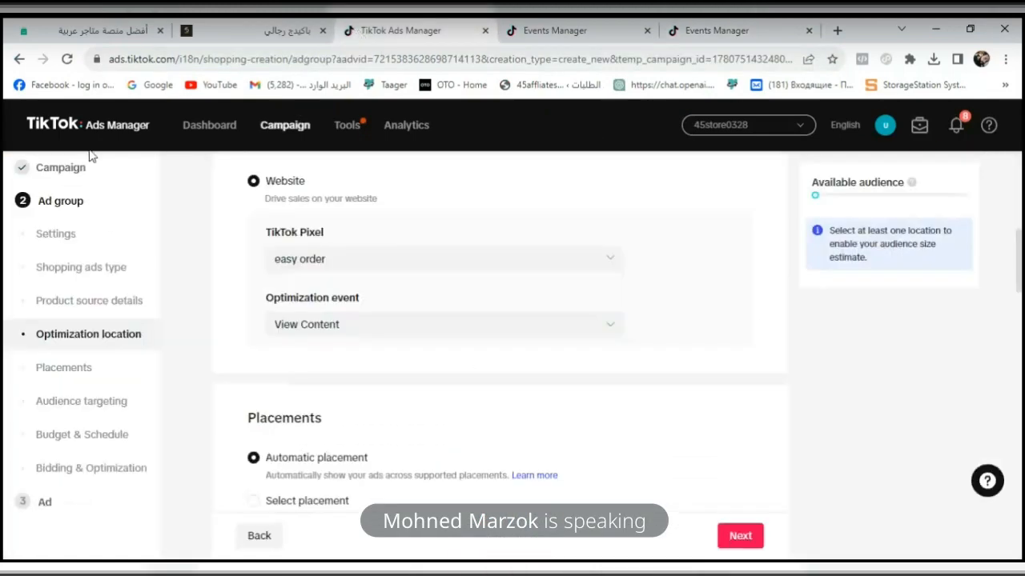
left_click(68, 59)
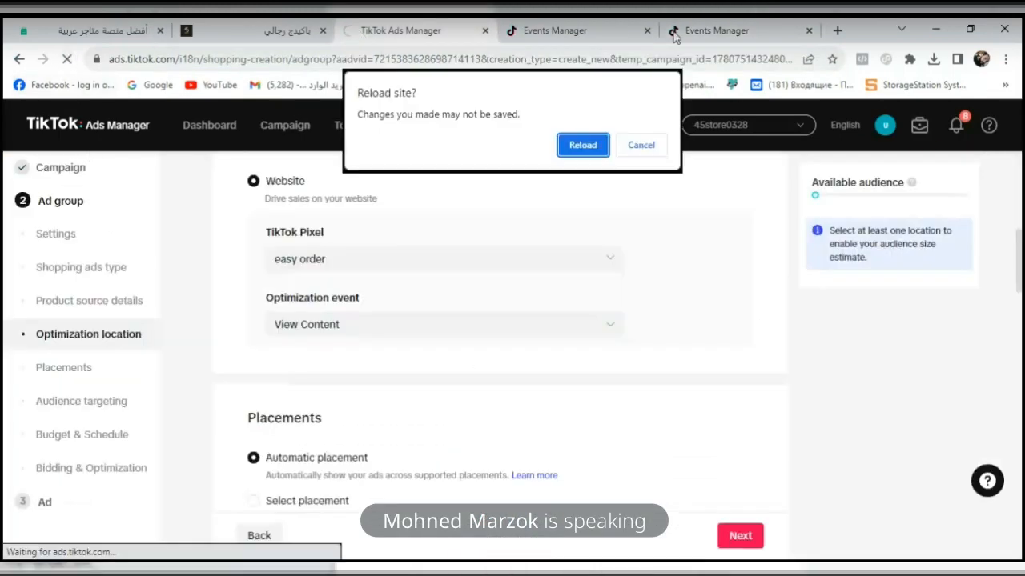
left_click(594, 151)
- Return to the Event Builder page and choose the custom purchase event as the event type to track
left_click(719, 22)
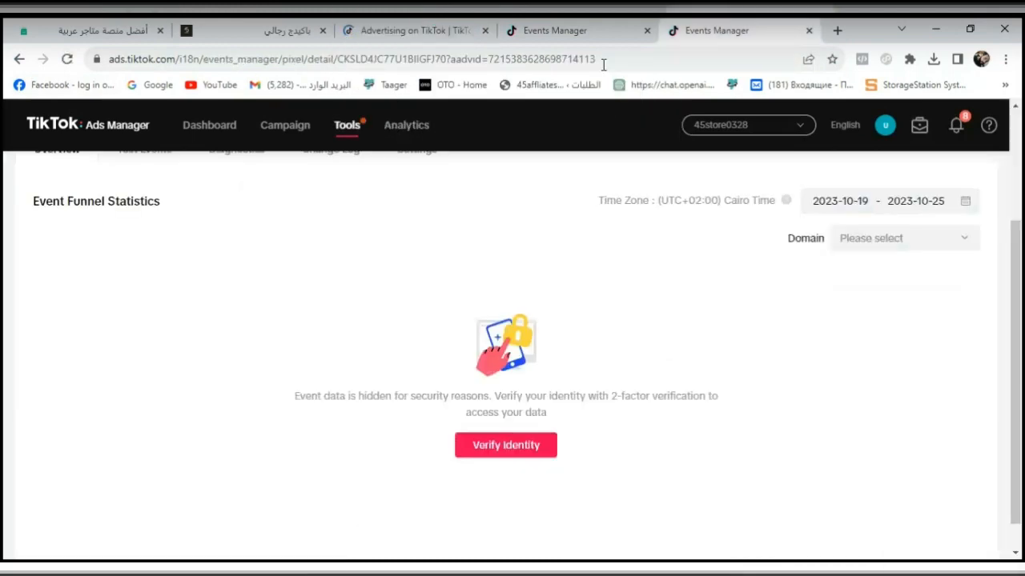
left_click(582, 31)
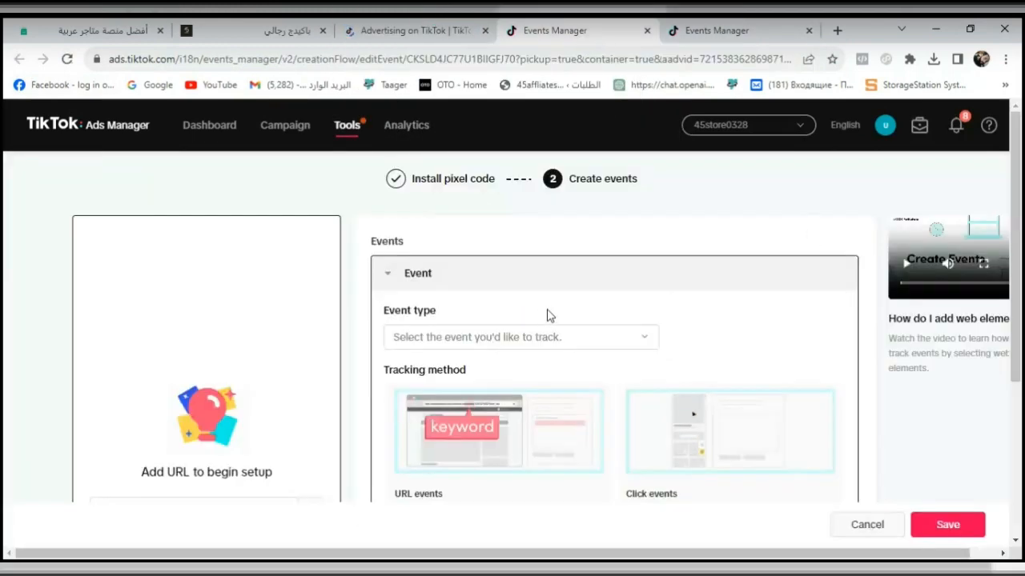
scroll(1020, 298, "down", 1)
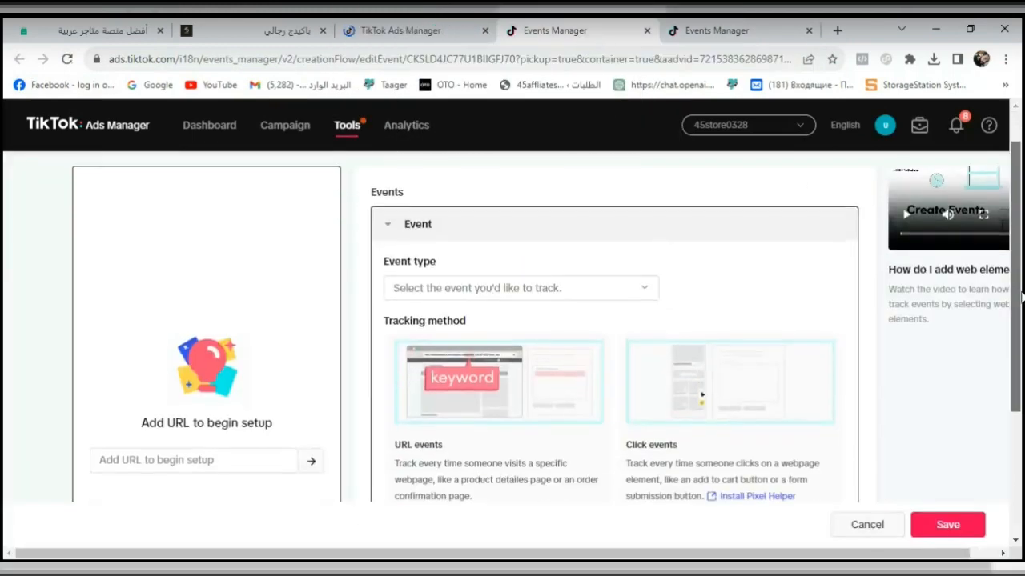
left_click(618, 296)
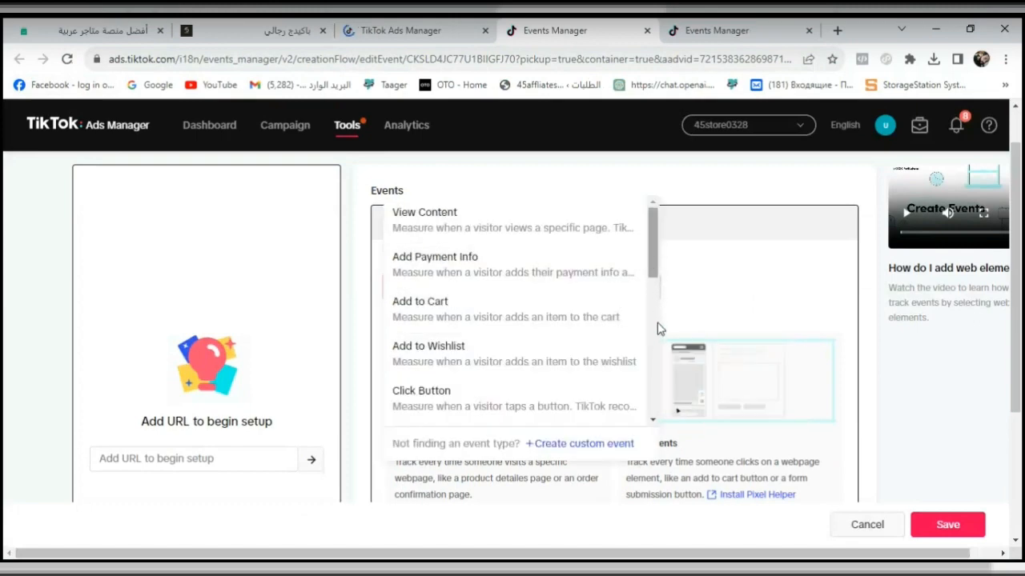
left_click(650, 308)
left_click(649, 284)
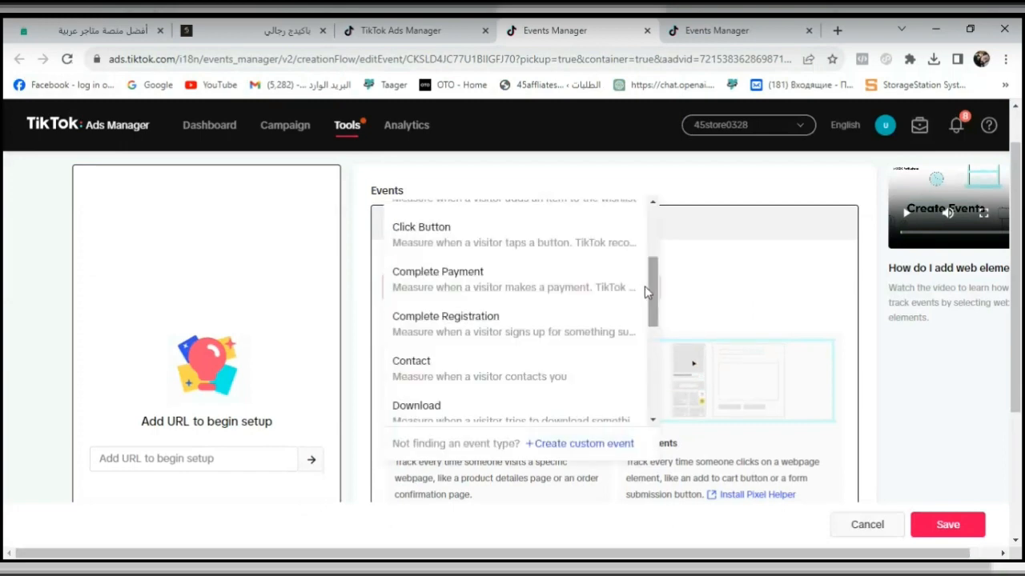
left_click_drag(645, 286, 644, 374)
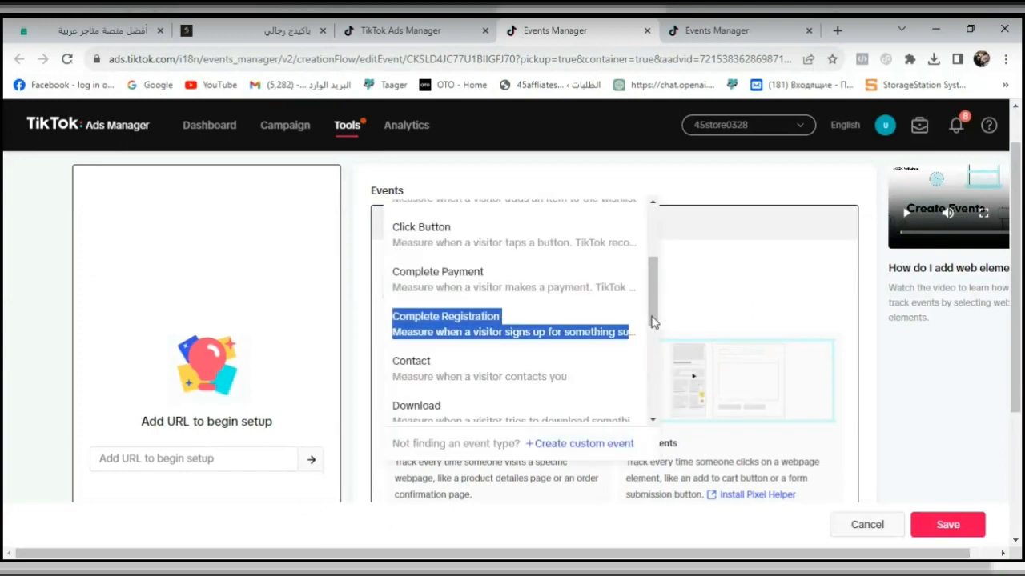
left_click_drag(652, 321, 650, 428)
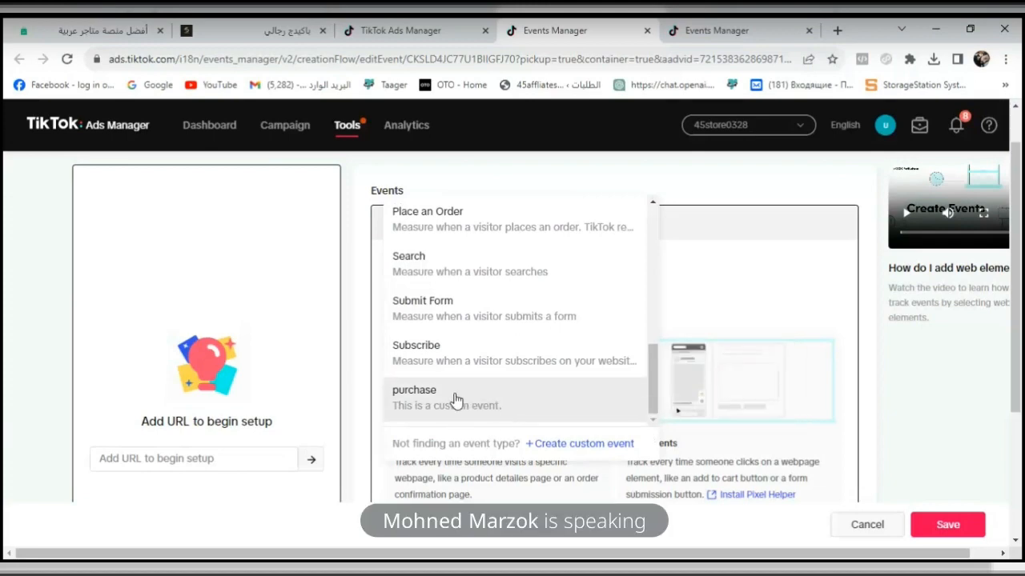
left_click(506, 408)
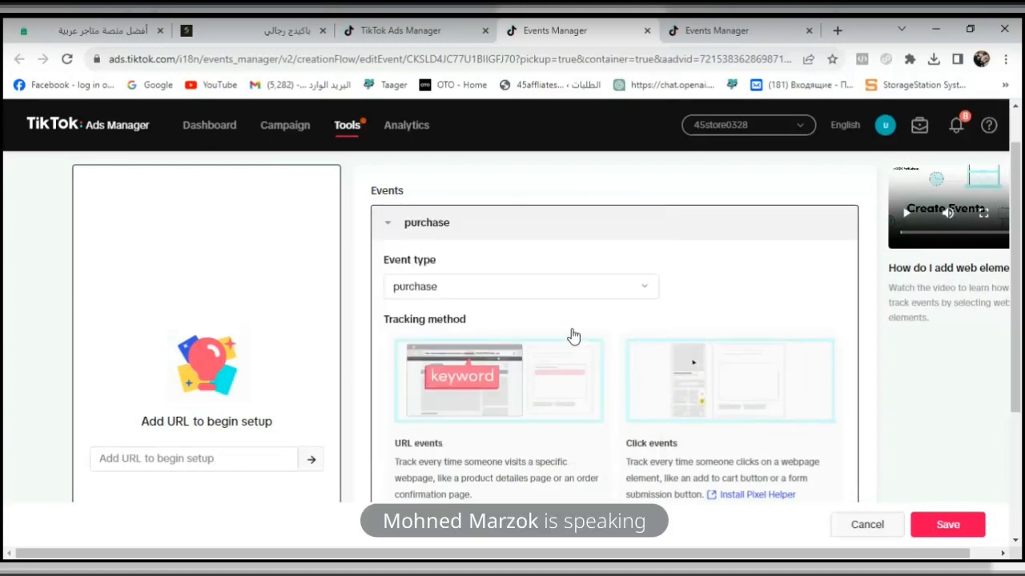
- Switch to the store's product page, proceed to checkout with the product, and copy the checkout page's URL
left_click(279, 30)
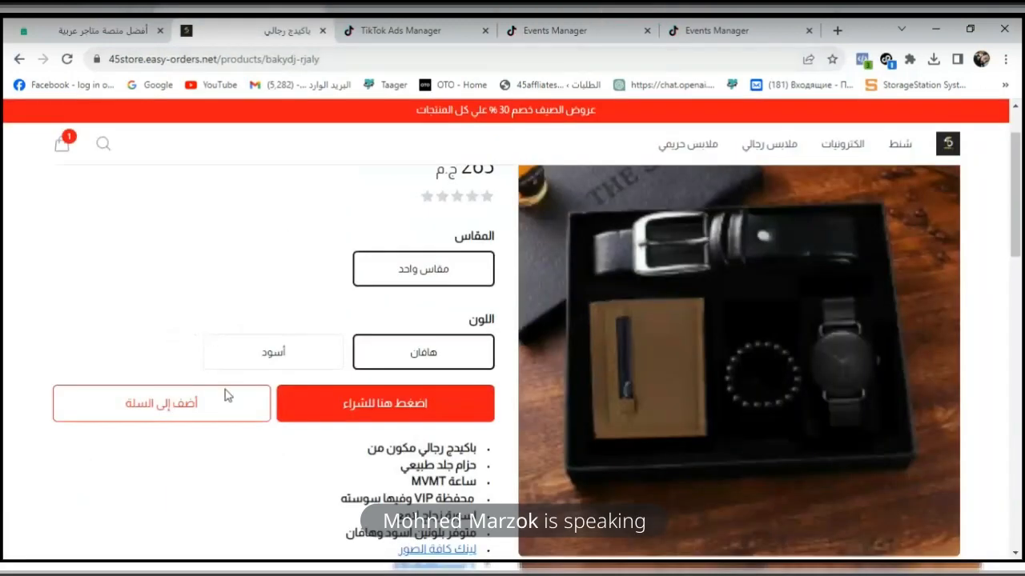
left_click(329, 415)
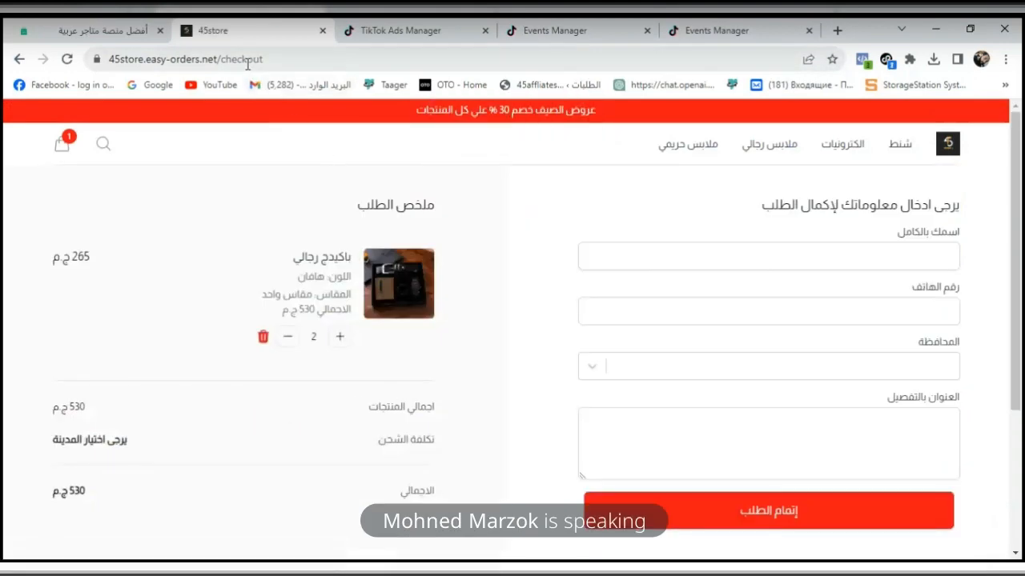
left_click(296, 61)
key("ctrl+c")
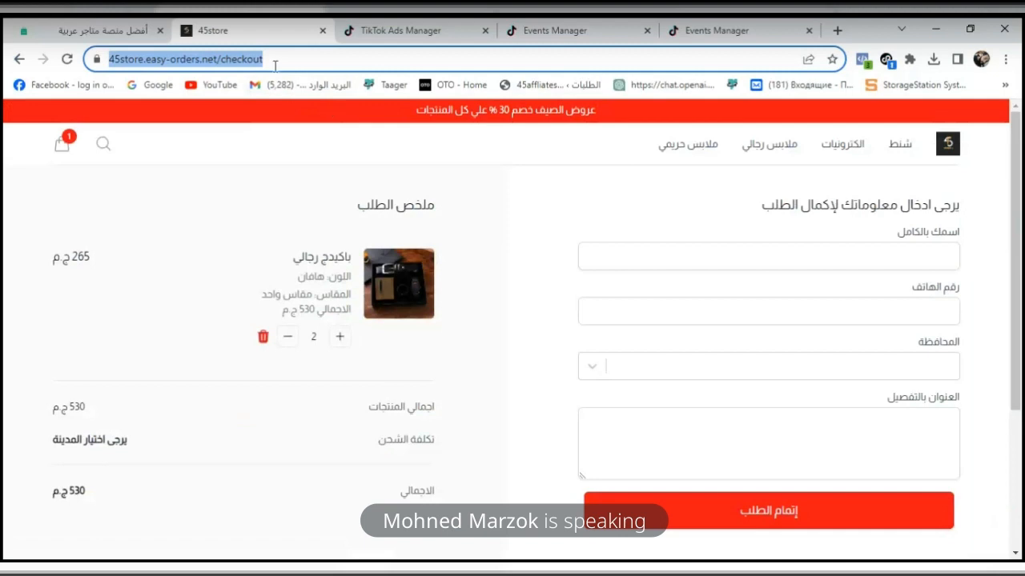
- Return to the Event Builder, choose URL keywords as the purchase event's tracking method, and skip the value and currency guide
left_click(735, 30)
left_click(581, 32)
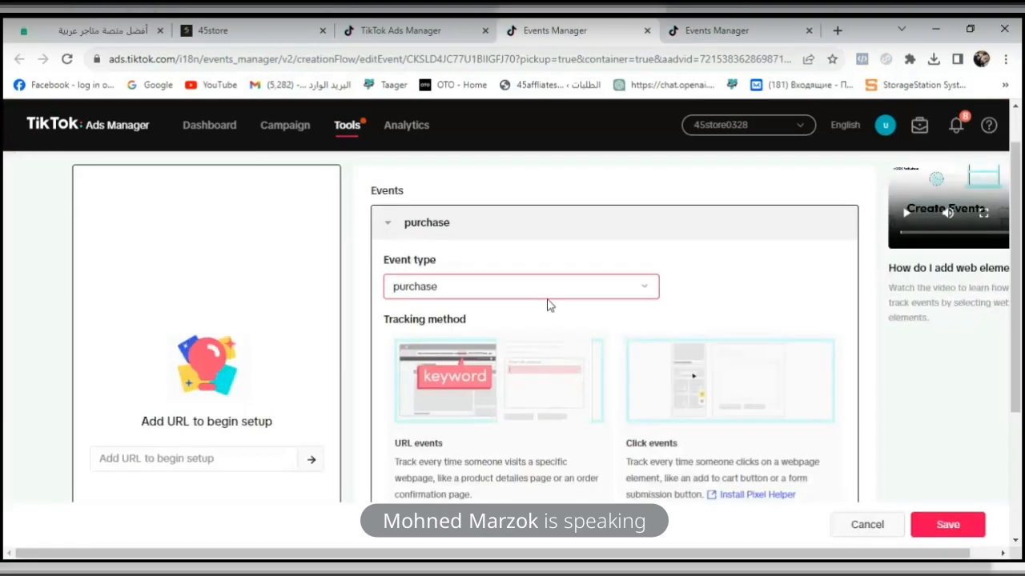
left_click_drag(1016, 344, 1021, 429)
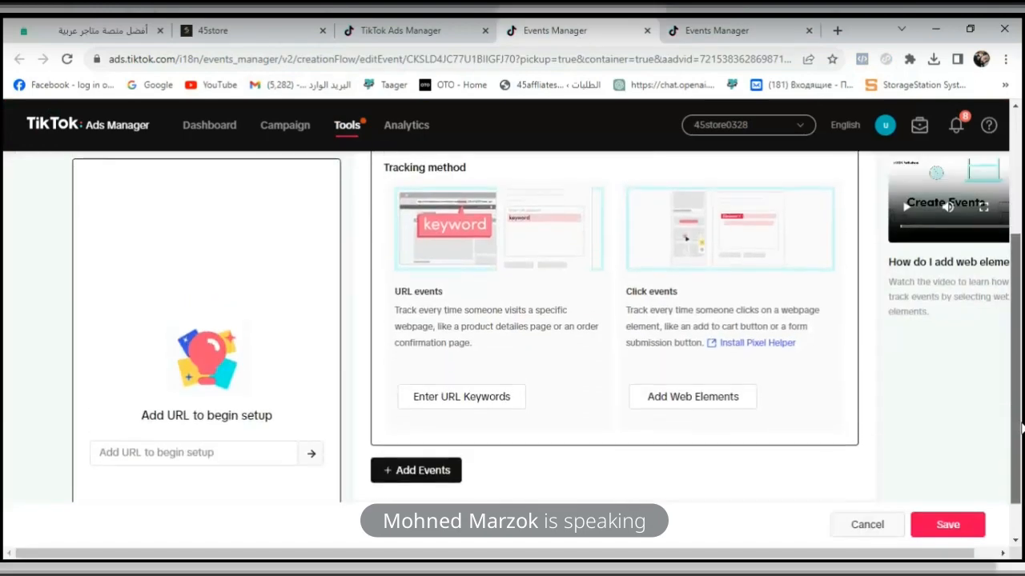
left_click(480, 400)
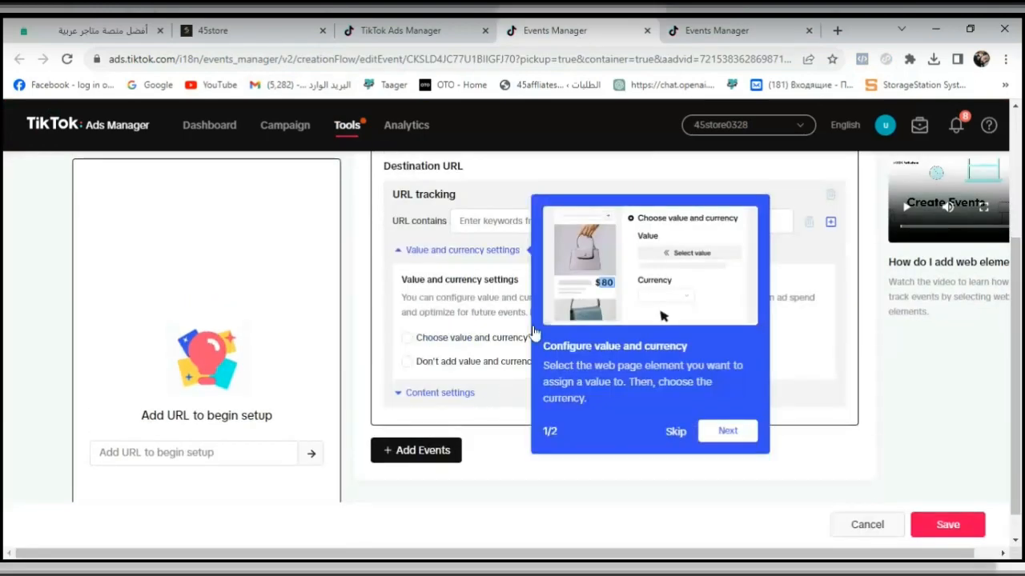
left_click(676, 433)
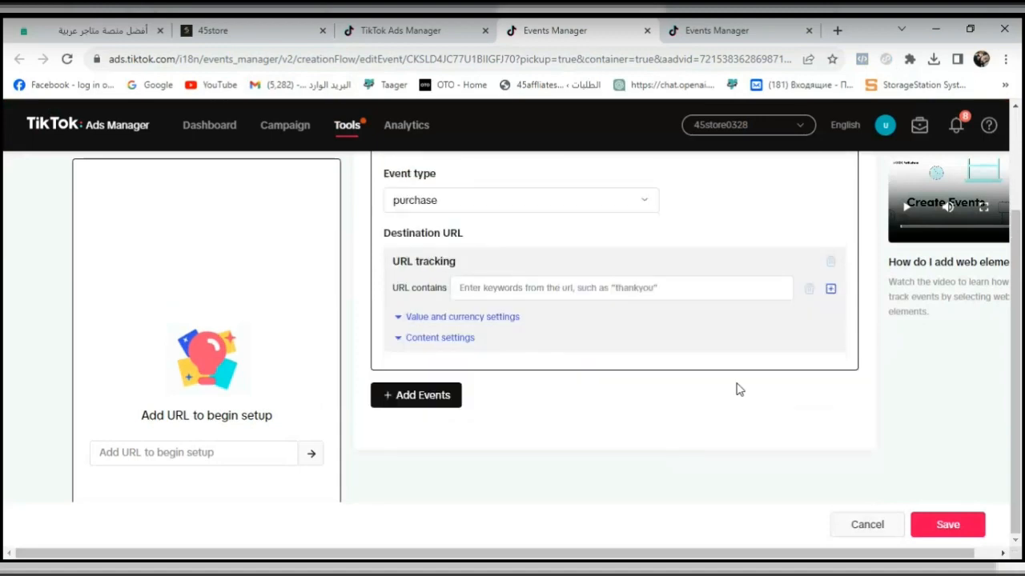
left_click(711, 291)
key("ctrl+v")
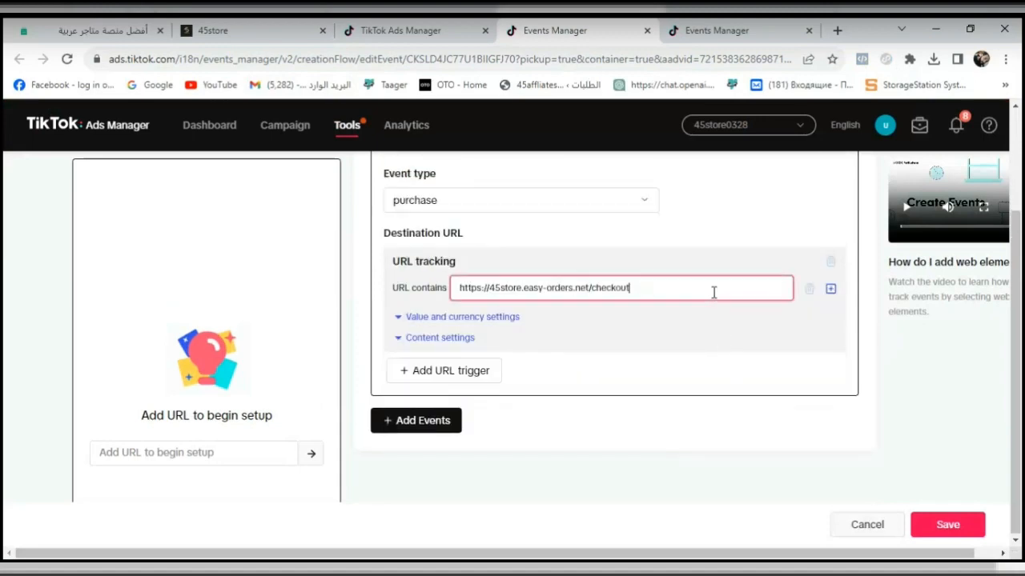
left_click(470, 373)
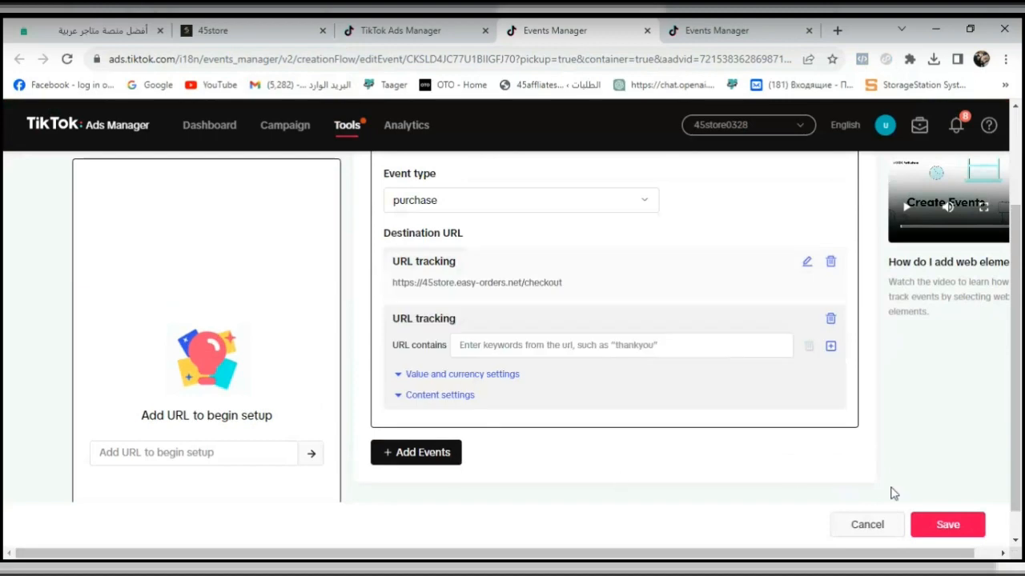
left_click(940, 524)
- Switch to the "vip test" ad group in TikTok Ads Manager and refresh the optimization events available for the easy order pixel
left_click(418, 30)
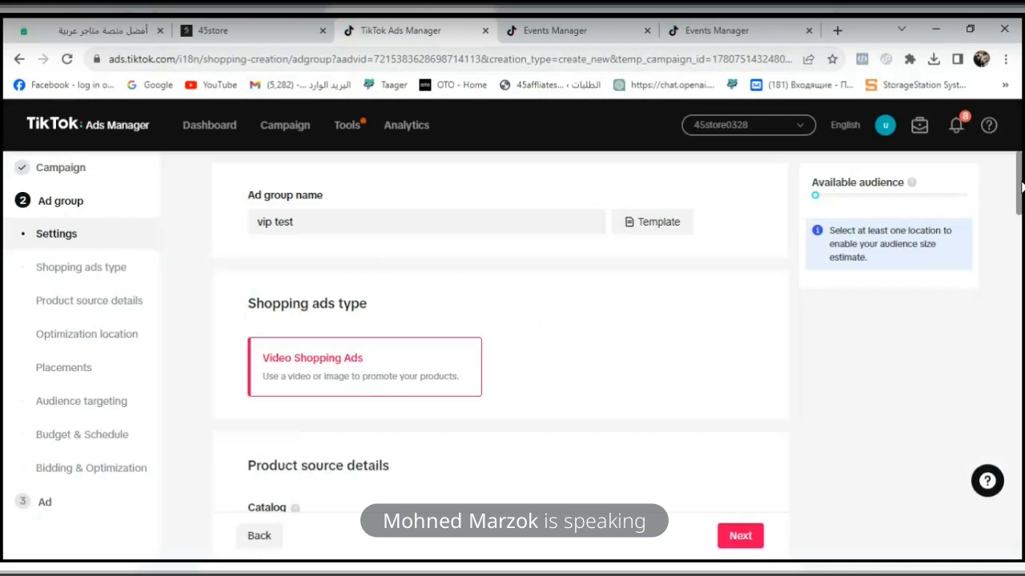
left_click_drag(1022, 186, 1022, 258)
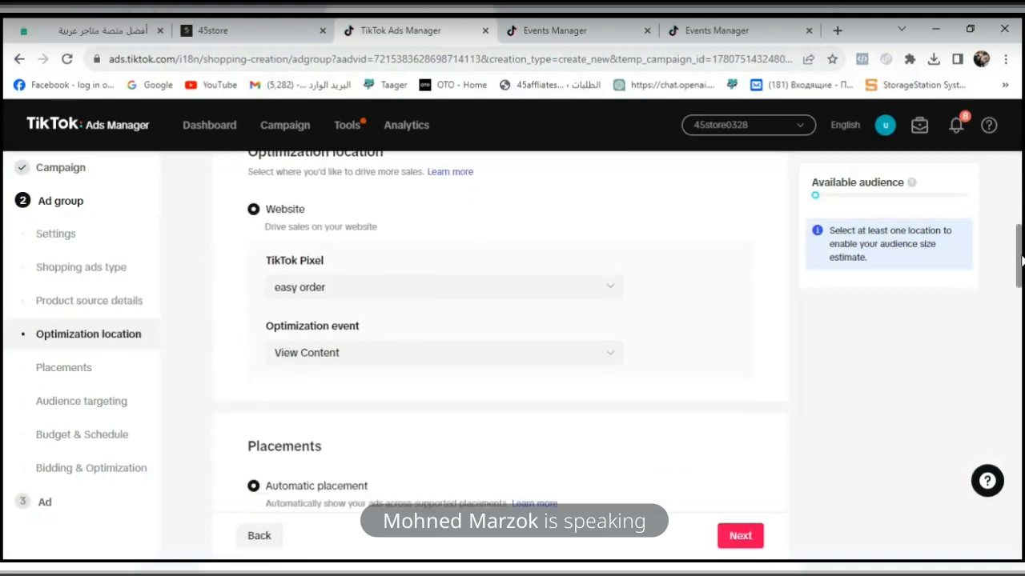
left_click(582, 358)
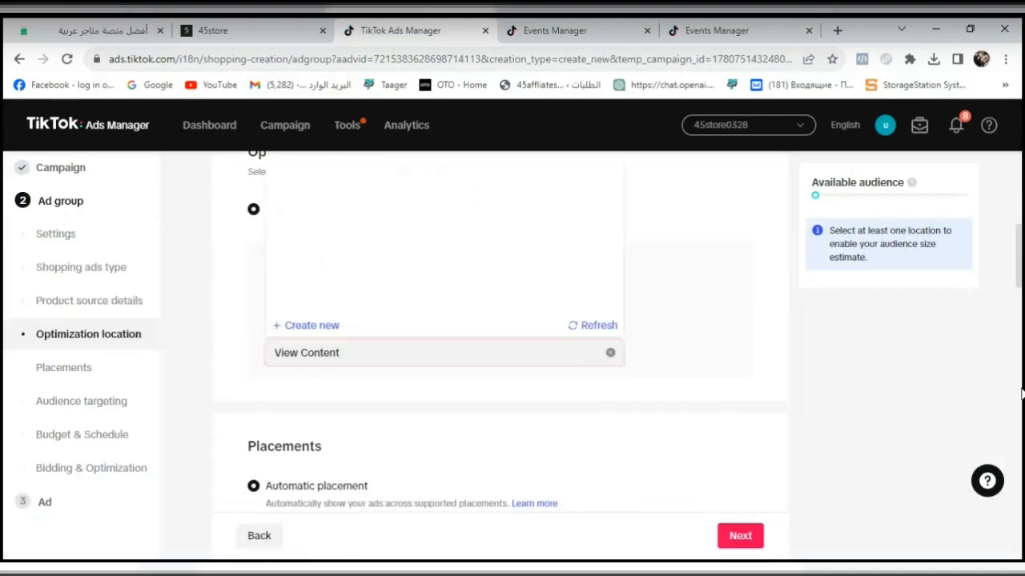
left_click_drag(1021, 283, 1021, 262)
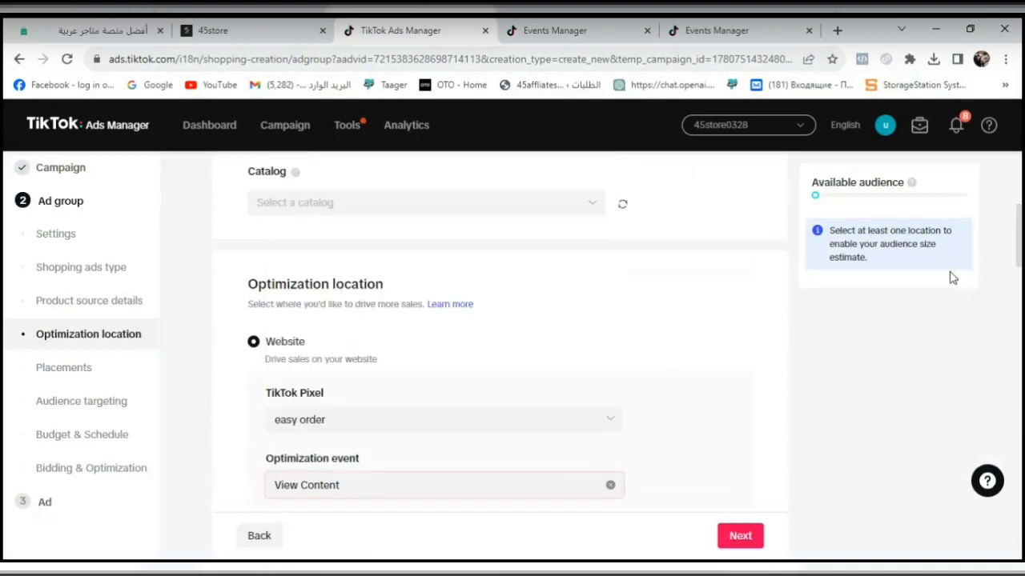
left_click(453, 485)
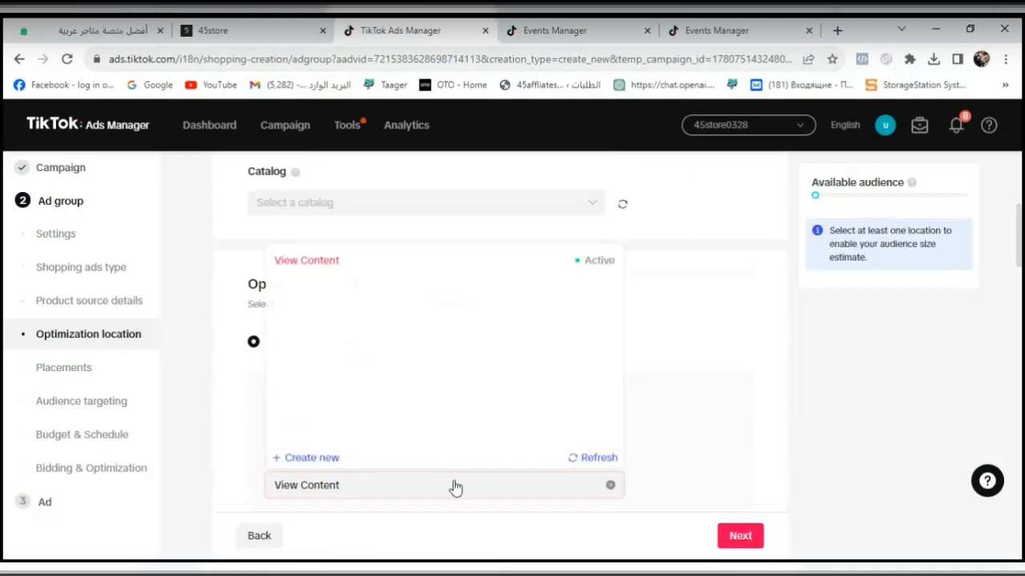
left_click(592, 462)
left_click(592, 462)
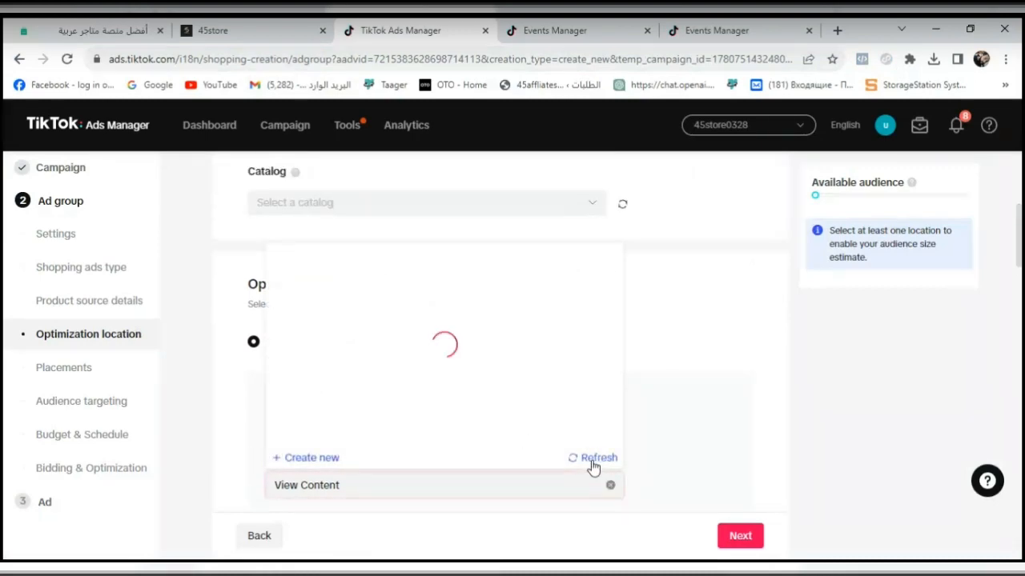
left_click(591, 463)
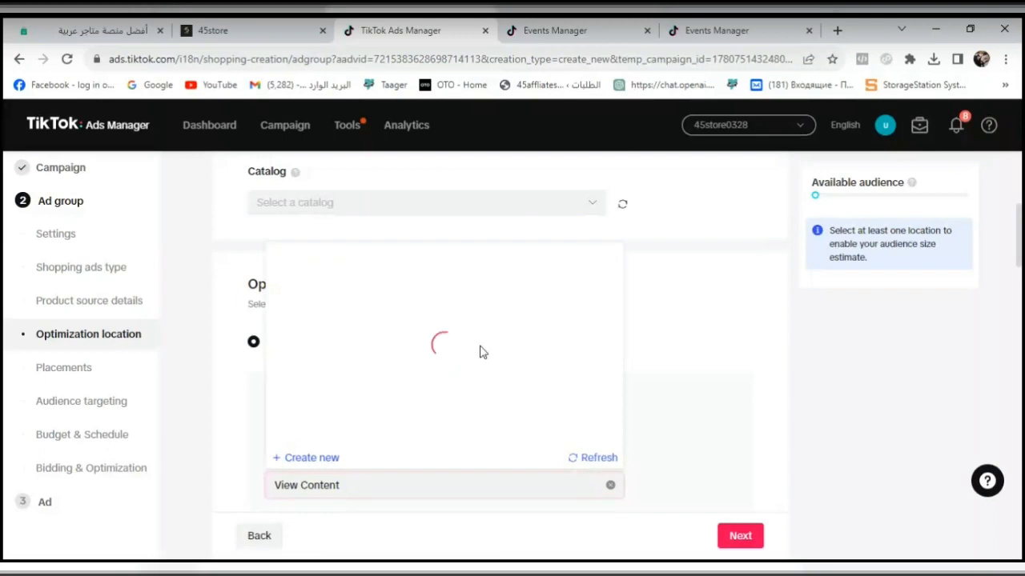
- Start creating a new optimization event for the easy order pixel and open the identity verification for its event data
left_click(312, 460)
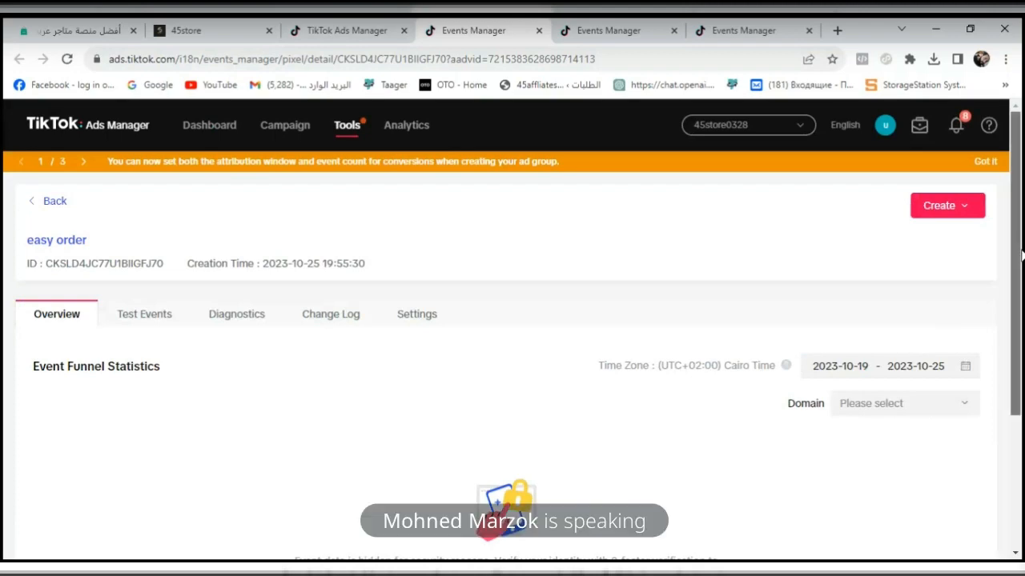
left_click_drag(1022, 256, 1022, 341)
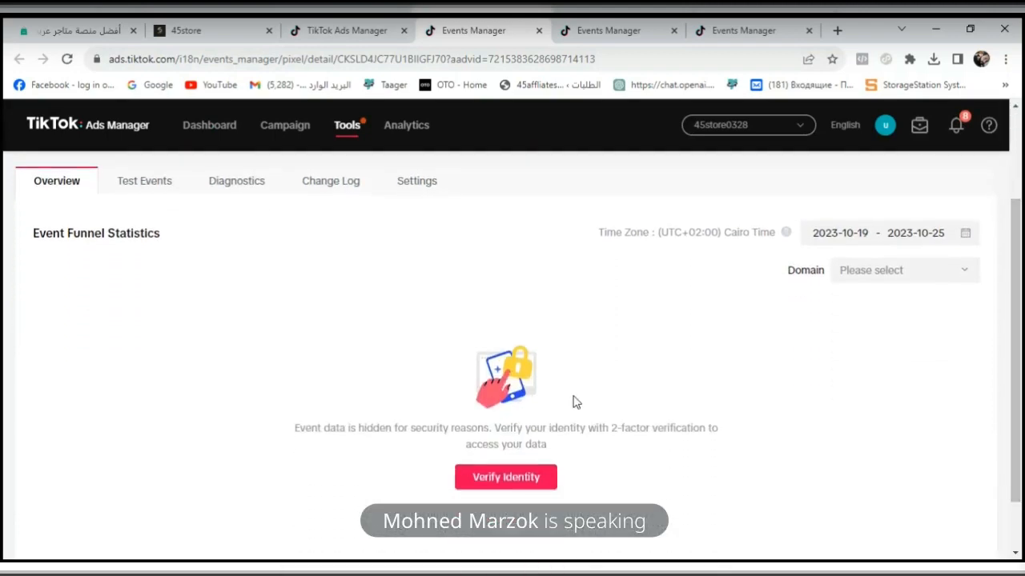
left_click(517, 480)
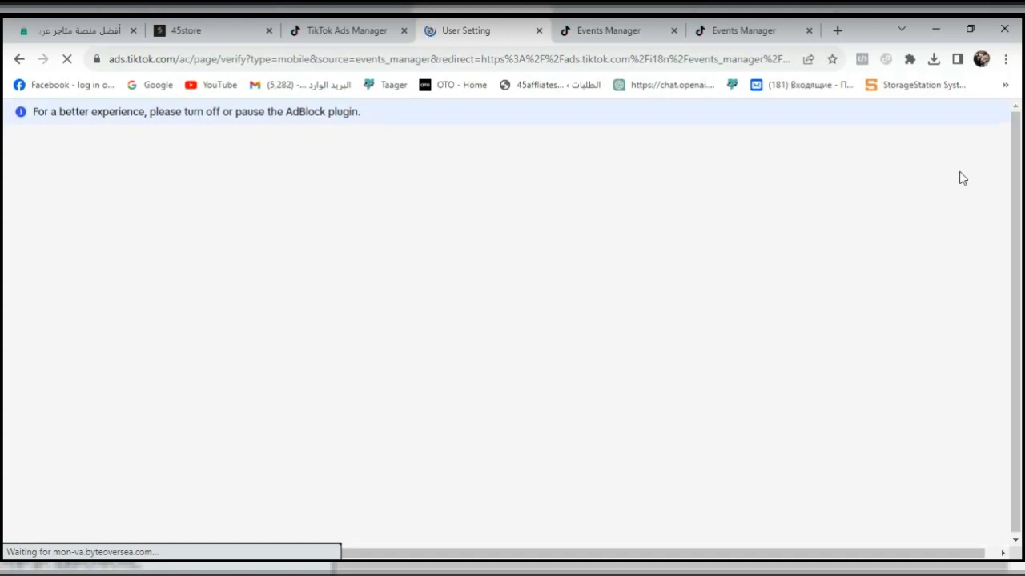
- Go back to the easy order pixel's overview and check the account's notifications
left_click(19, 59)
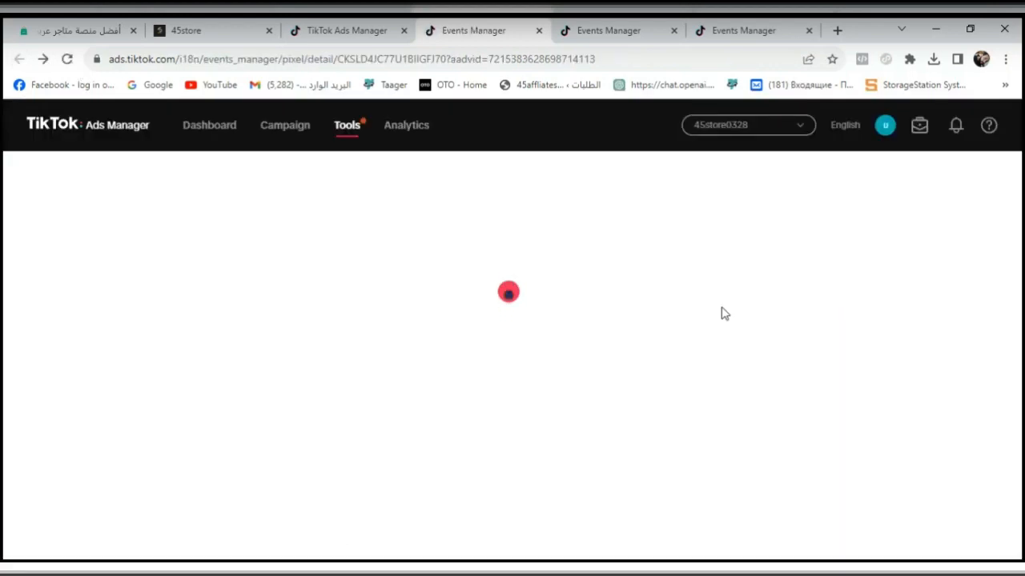
left_click(960, 136)
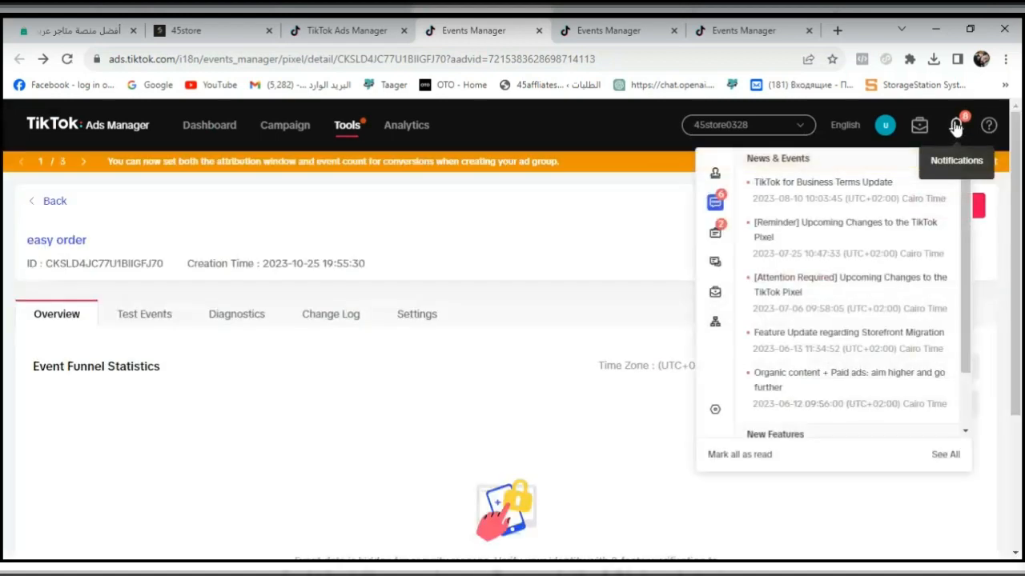
left_click(957, 128)
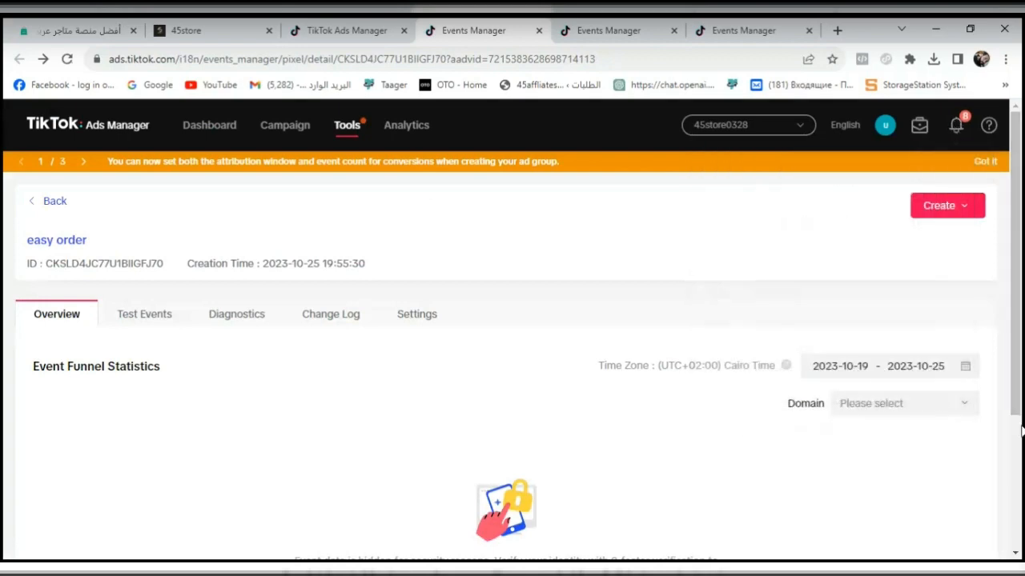
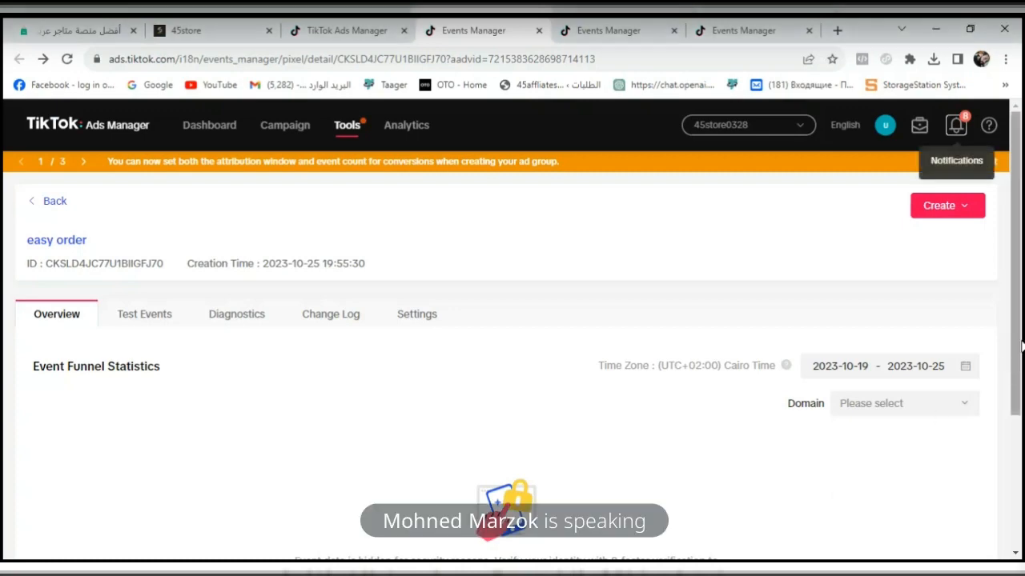
- Switch to the 45store checkout page and check its URL, product quantity controls and full-name field
left_click(233, 31)
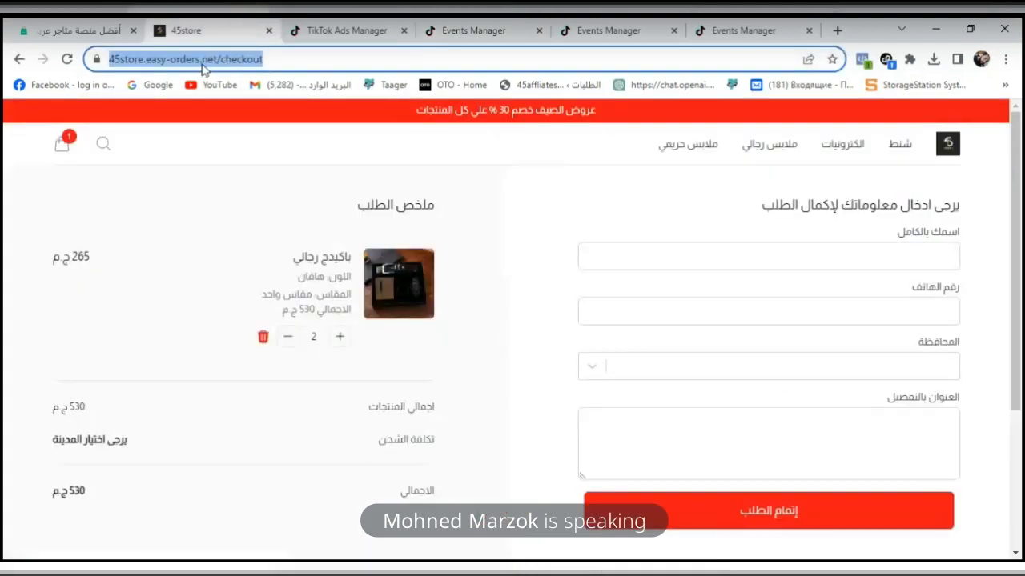
left_click(232, 61)
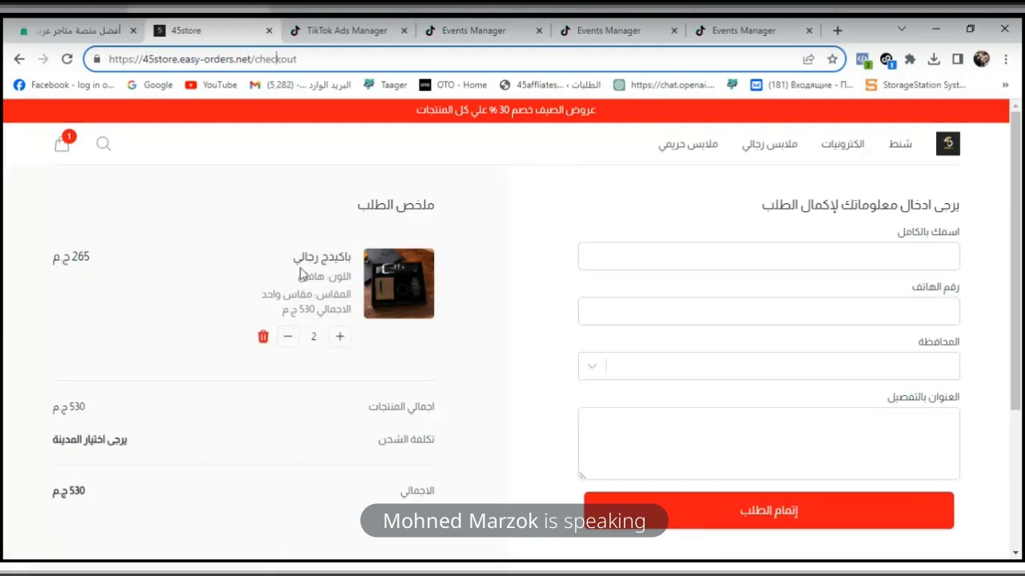
left_click(344, 337)
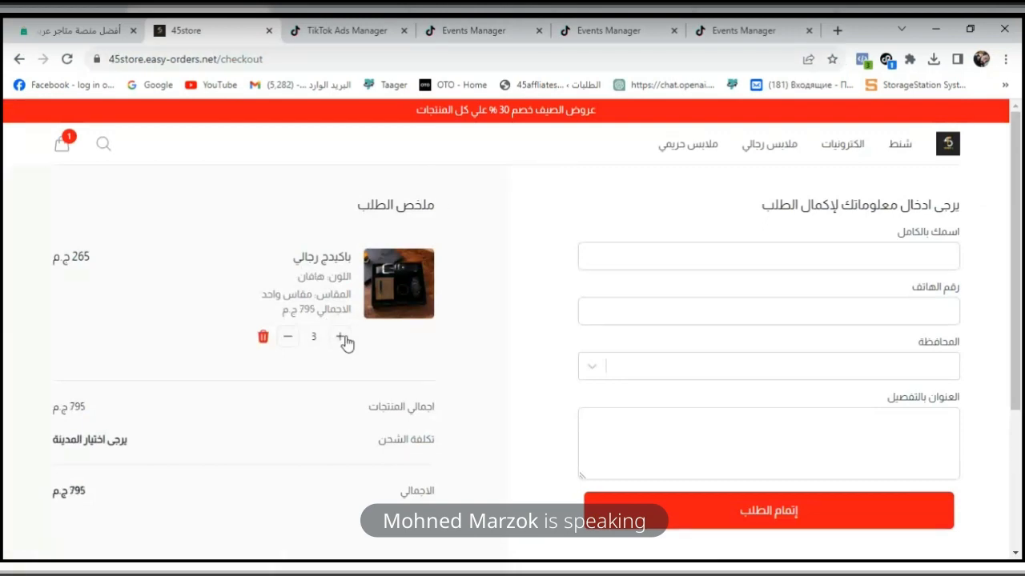
left_click(295, 336)
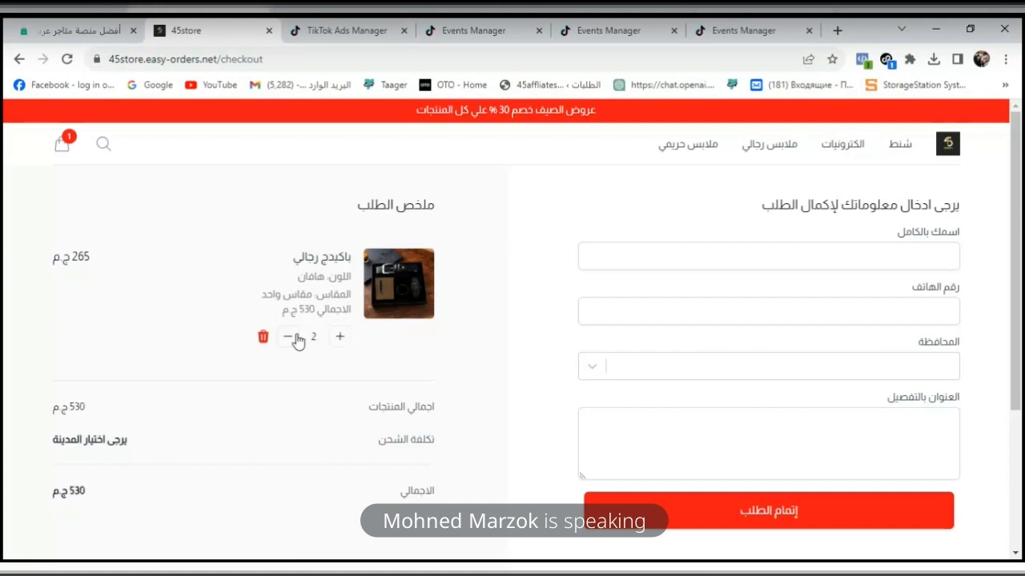
left_click(843, 266)
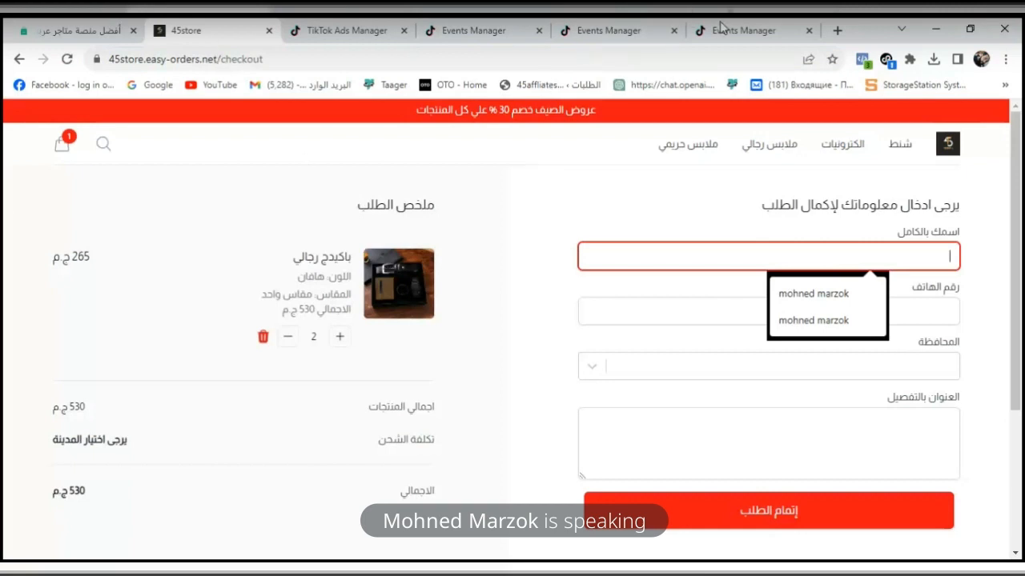
left_click(616, 30)
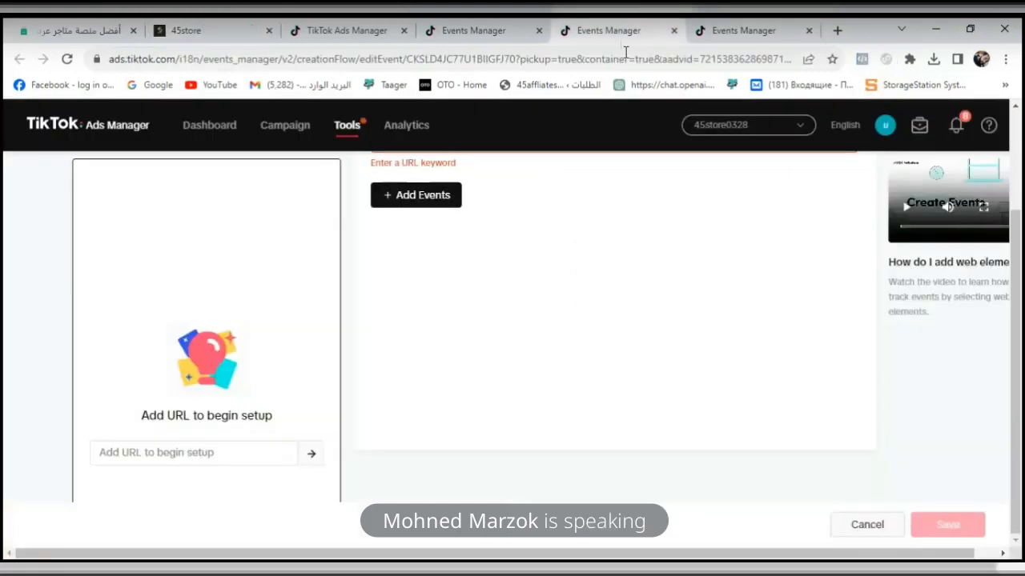
scroll(1021, 340, "up", 2)
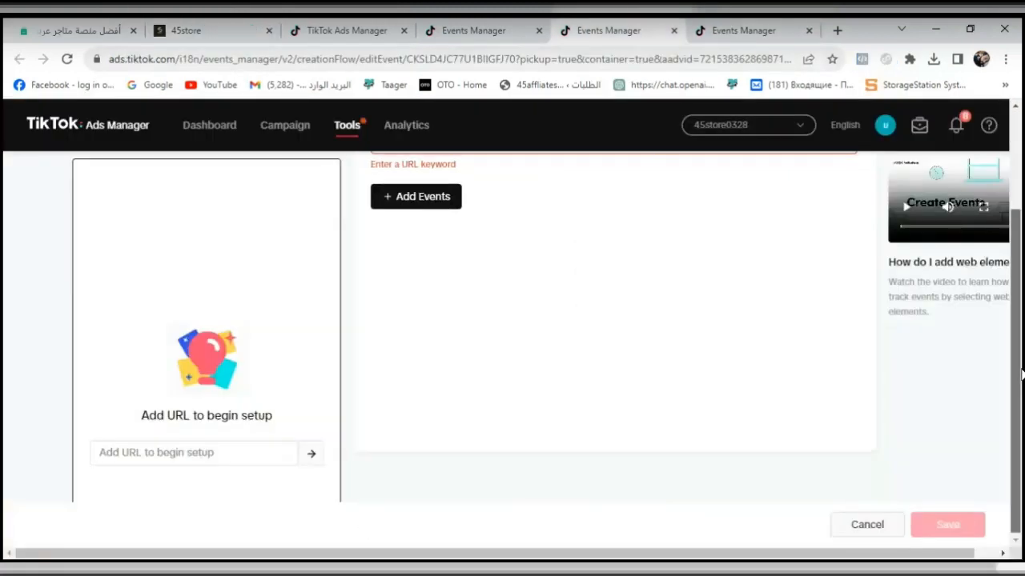
scroll(1022, 276, "down", 1)
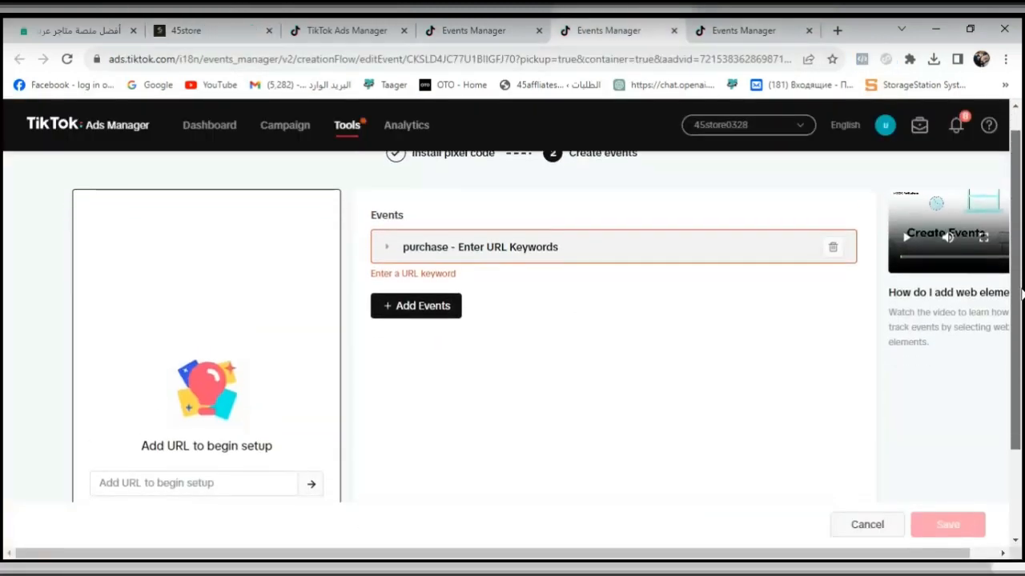
scroll(1021, 244, "up", 1)
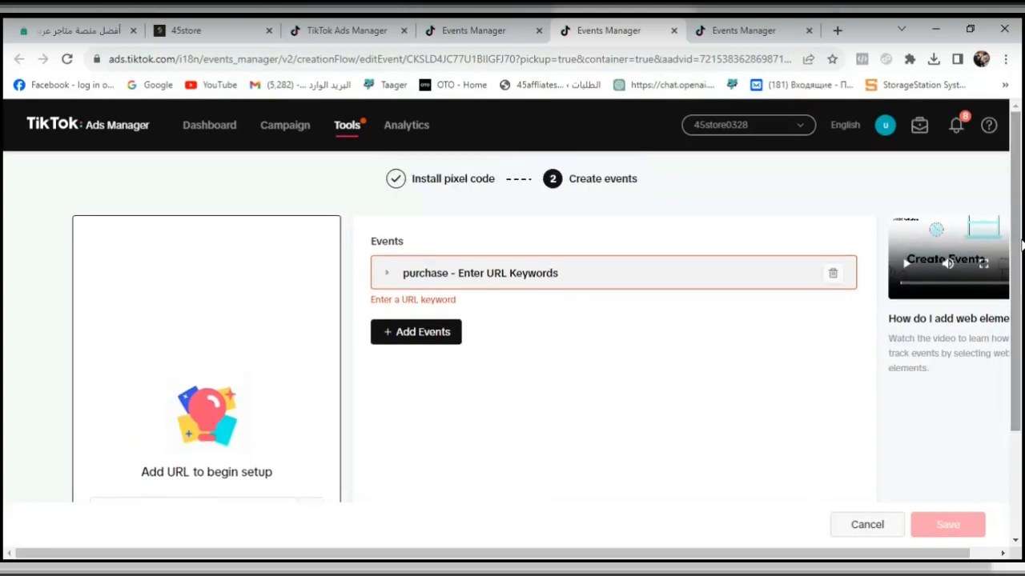
left_click(450, 278)
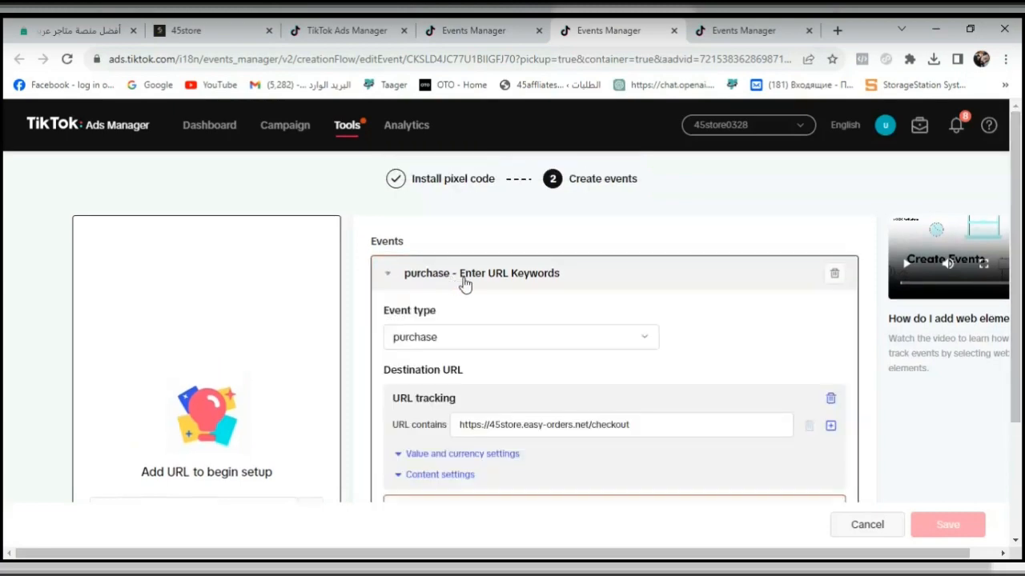
left_click(873, 385)
scroll(740, 375, "down", 2)
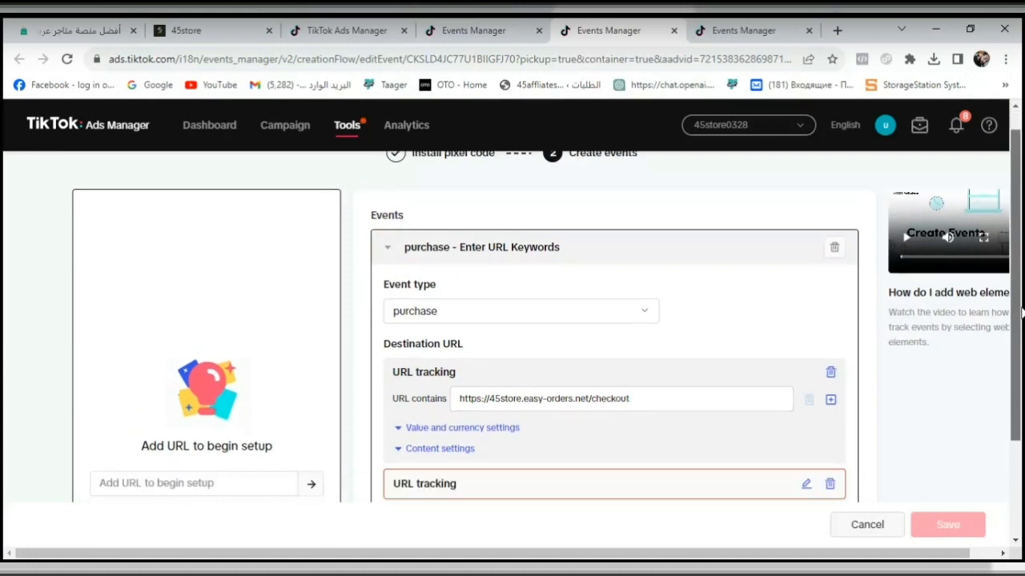
left_click(606, 415)
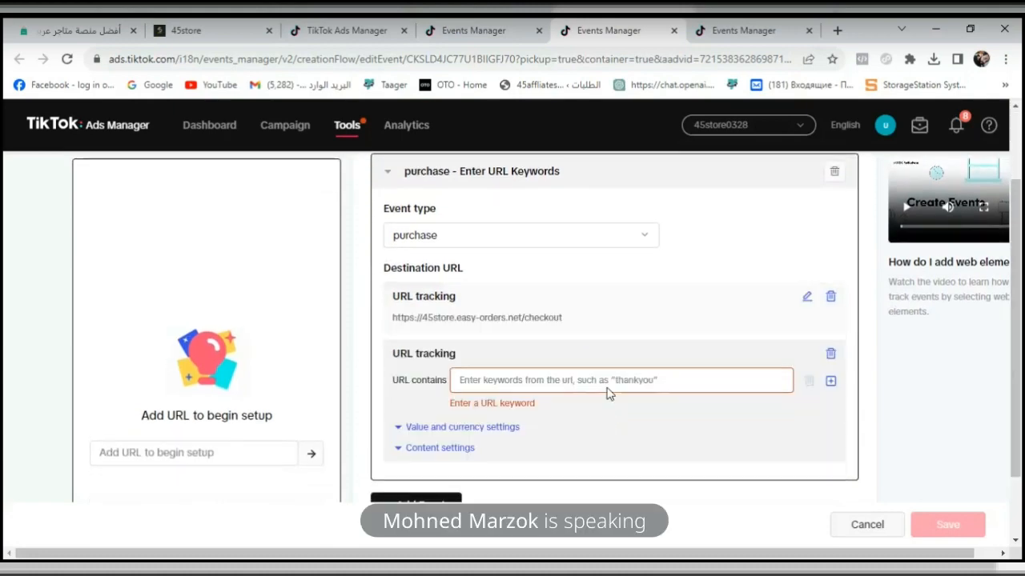
left_click(606, 380)
type("https://45store.easy-orders.net/checkout")
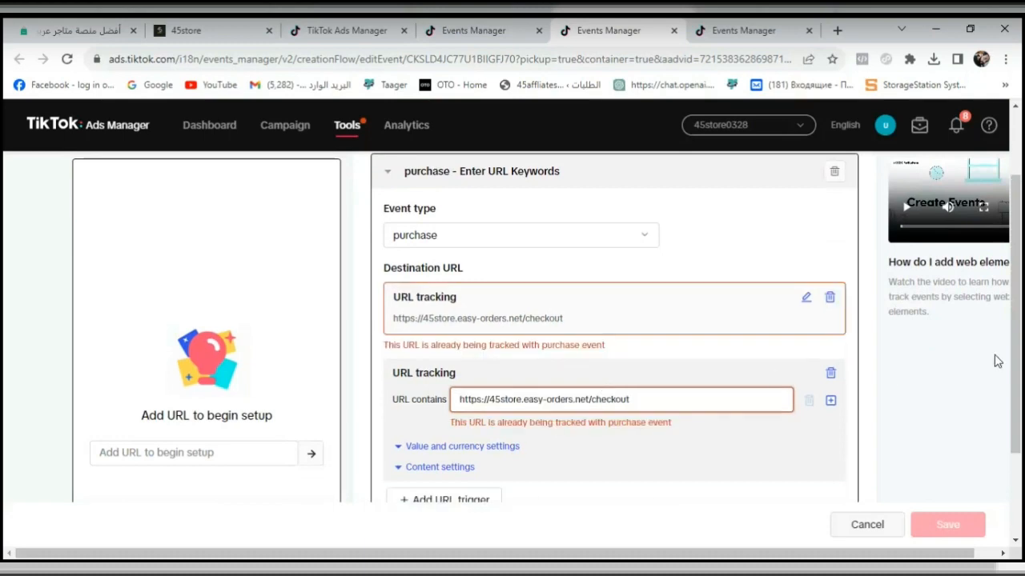
scroll(609, 337, "down", 2)
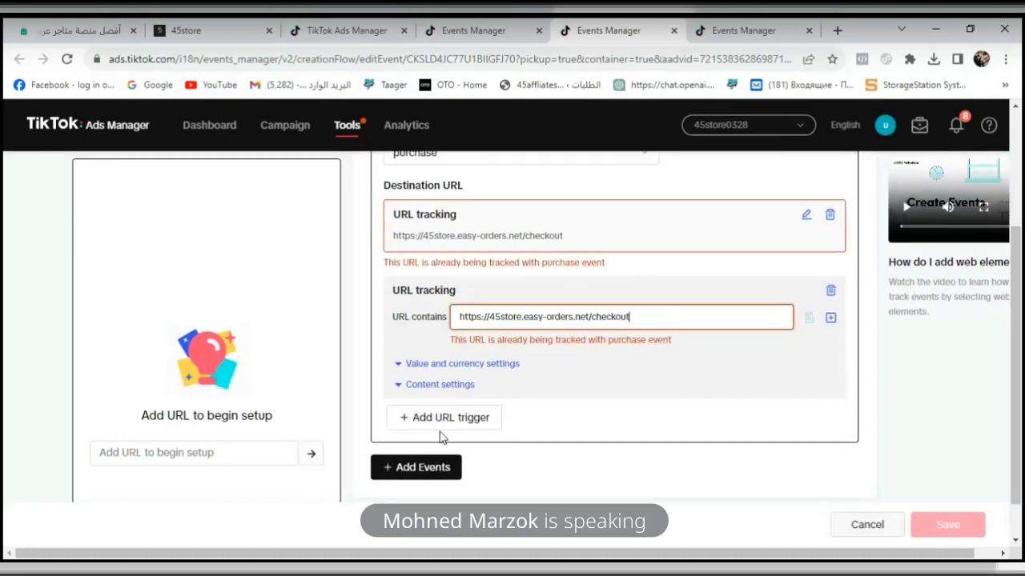
left_click(863, 522)
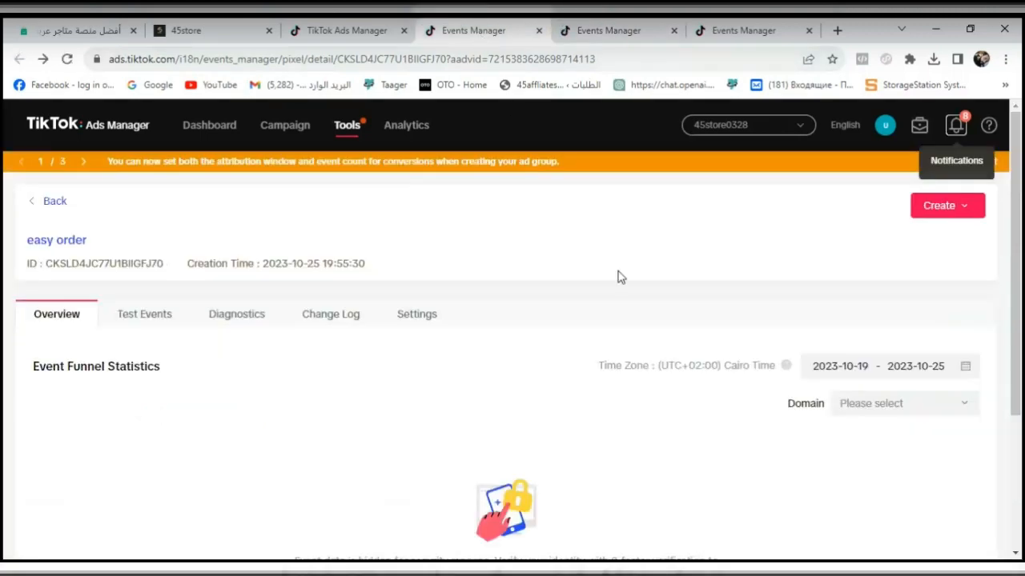
- Open the easy order pixel's settings and start editing its funnel setup
scroll(1021, 308, "down", 1)
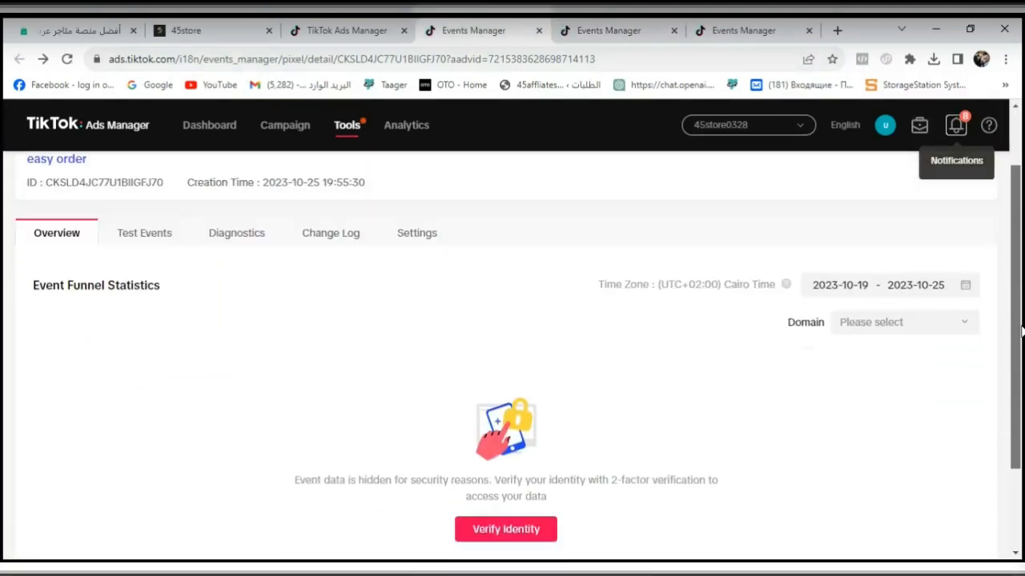
scroll(1020, 308, "up", 1)
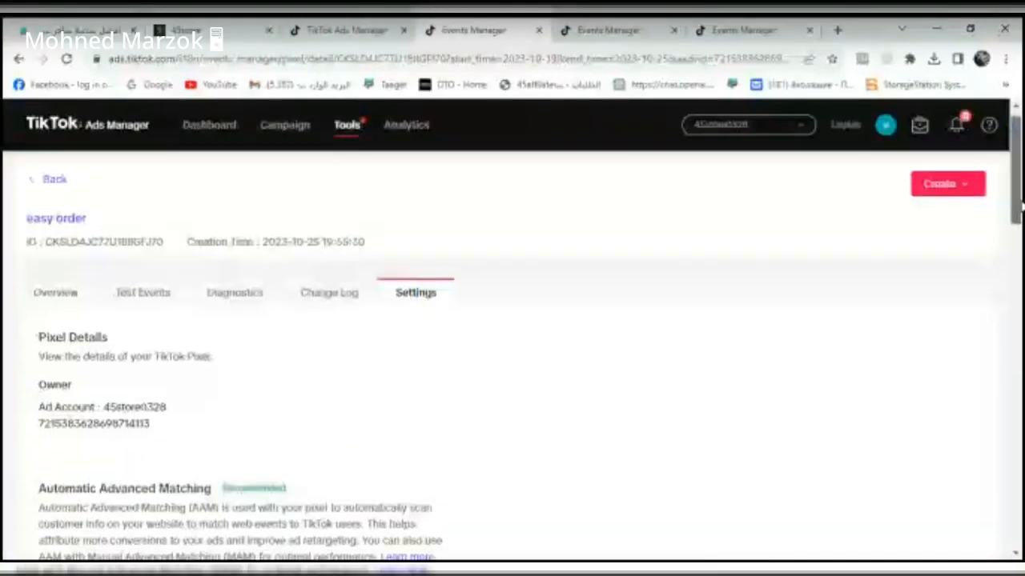
scroll(1021, 248, "down", 2)
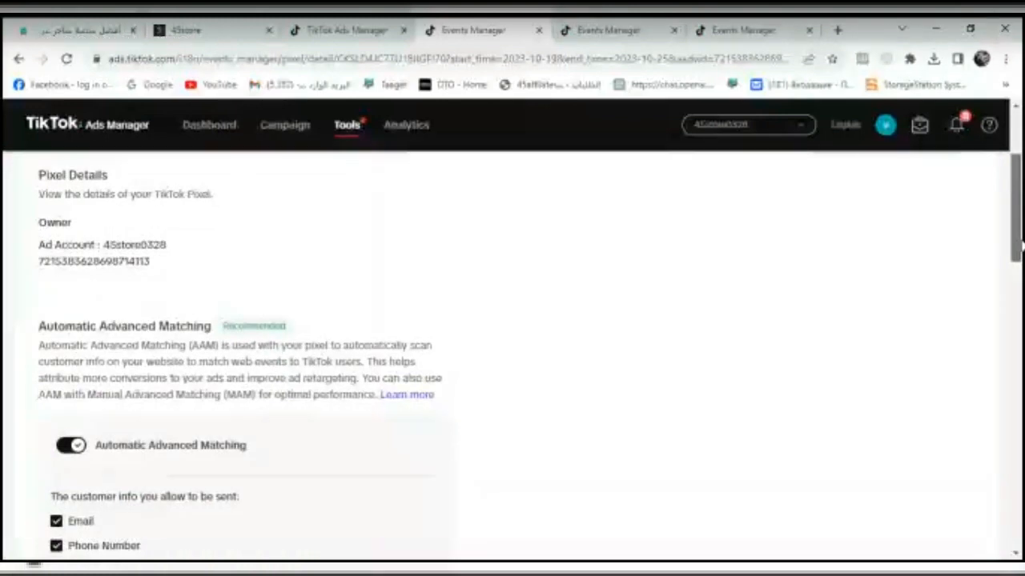
left_click_drag(1020, 246, 1014, 451)
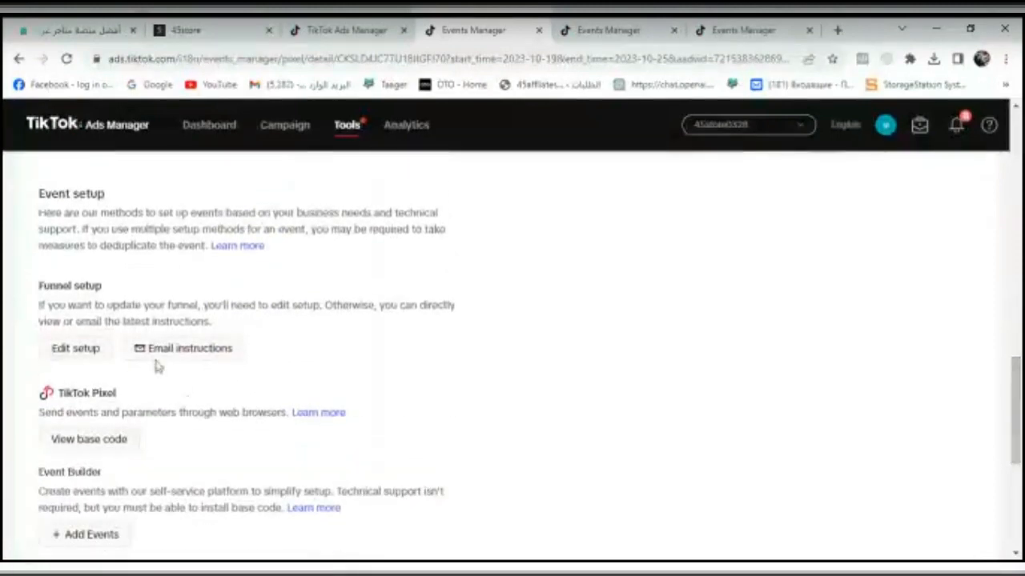
left_click(76, 349)
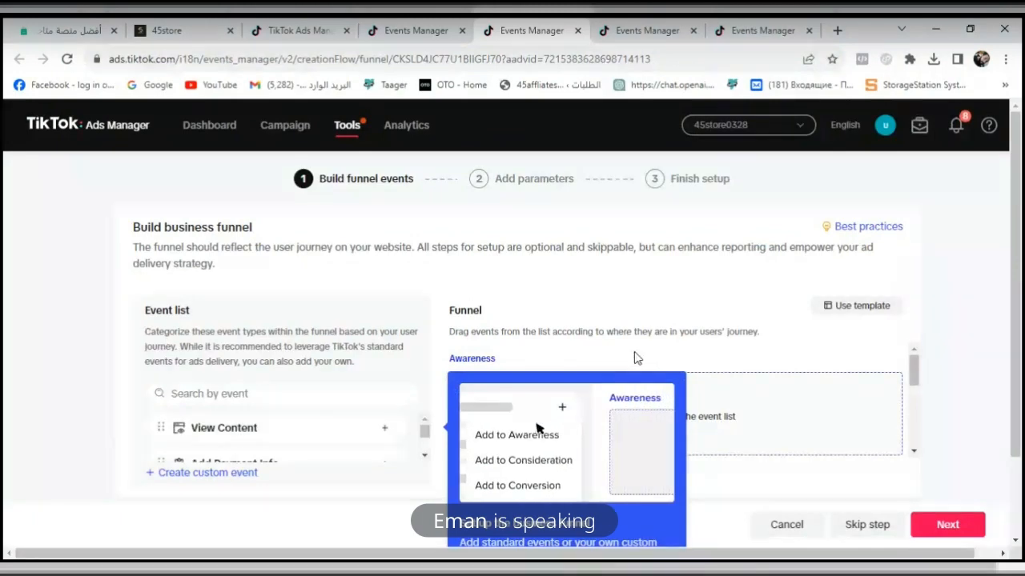
- Dismiss the business funnel guide and remove Complete Payment from the funnel's Conversion stage
scroll(1021, 308, "down", 1)
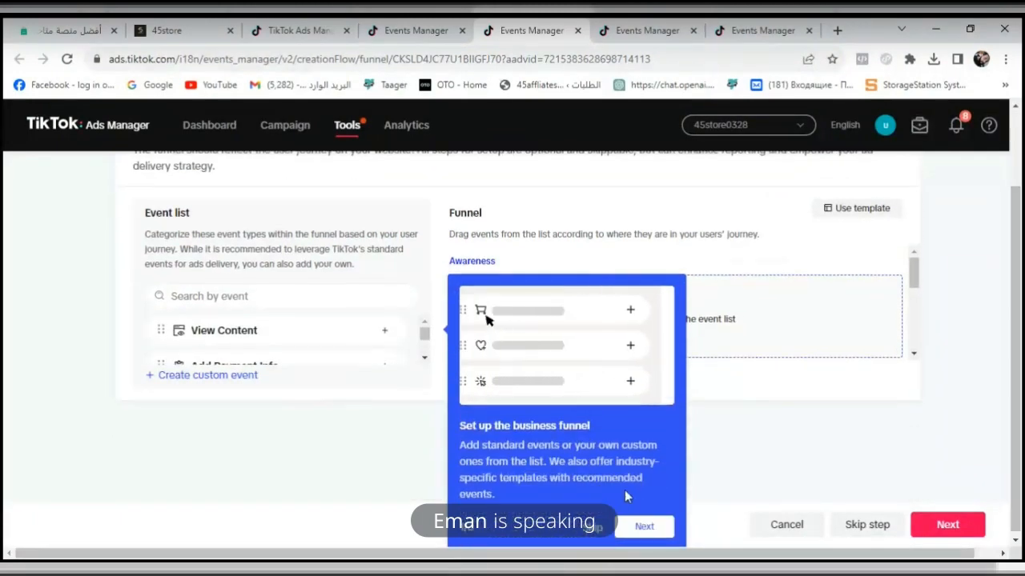
left_click(656, 525)
left_click(690, 500)
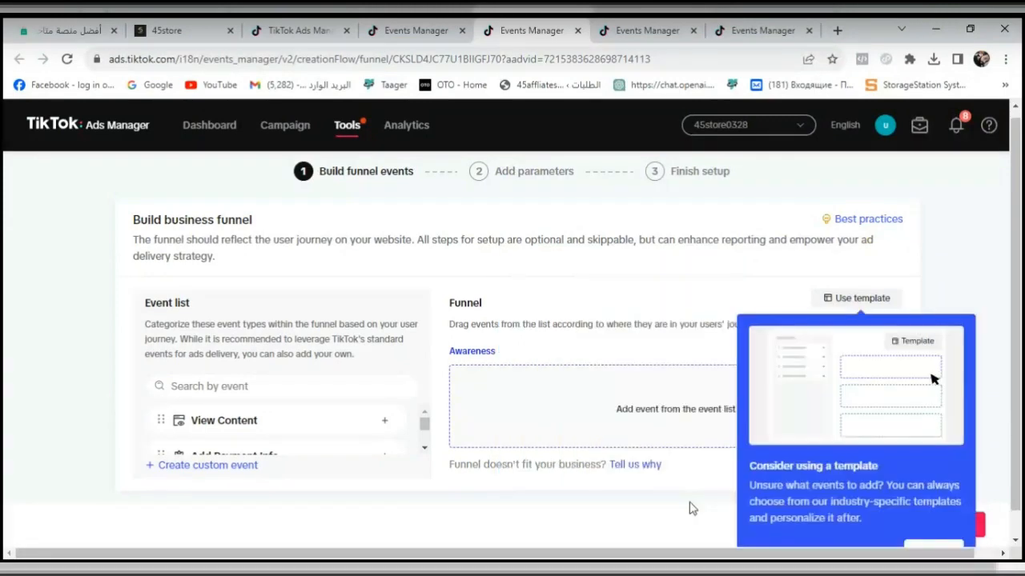
left_click(933, 551)
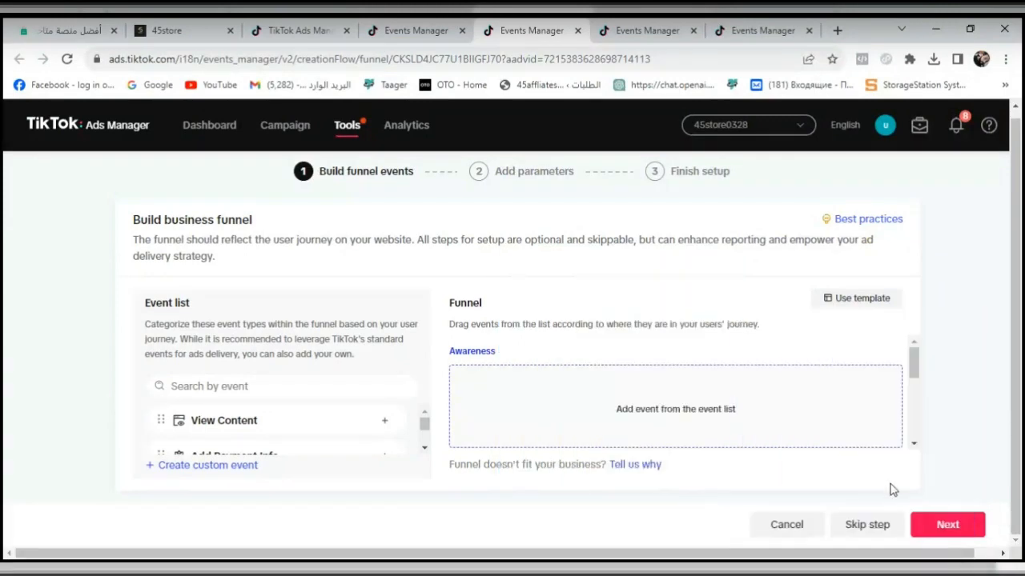
left_click_drag(914, 361, 913, 444)
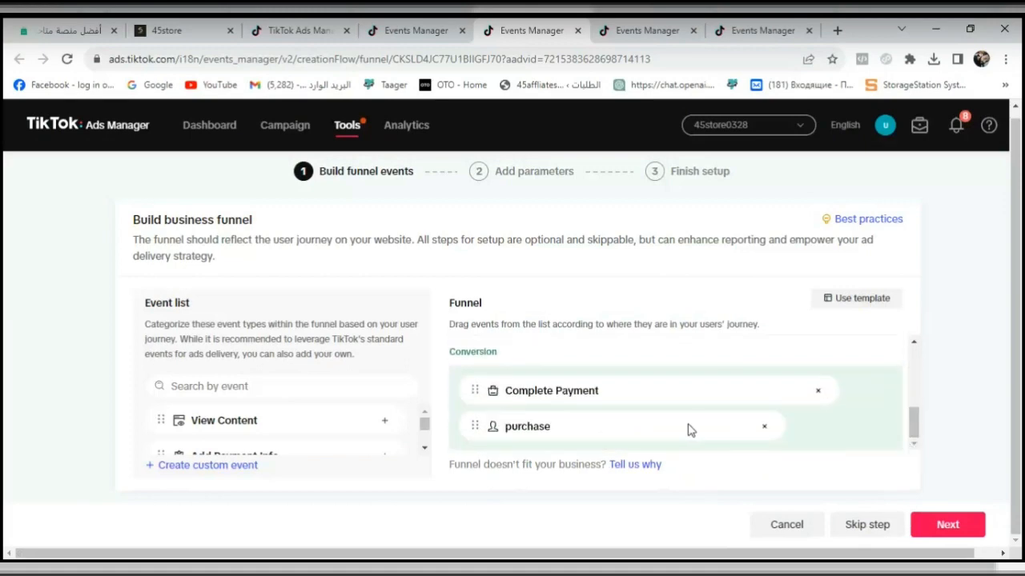
left_click(818, 392)
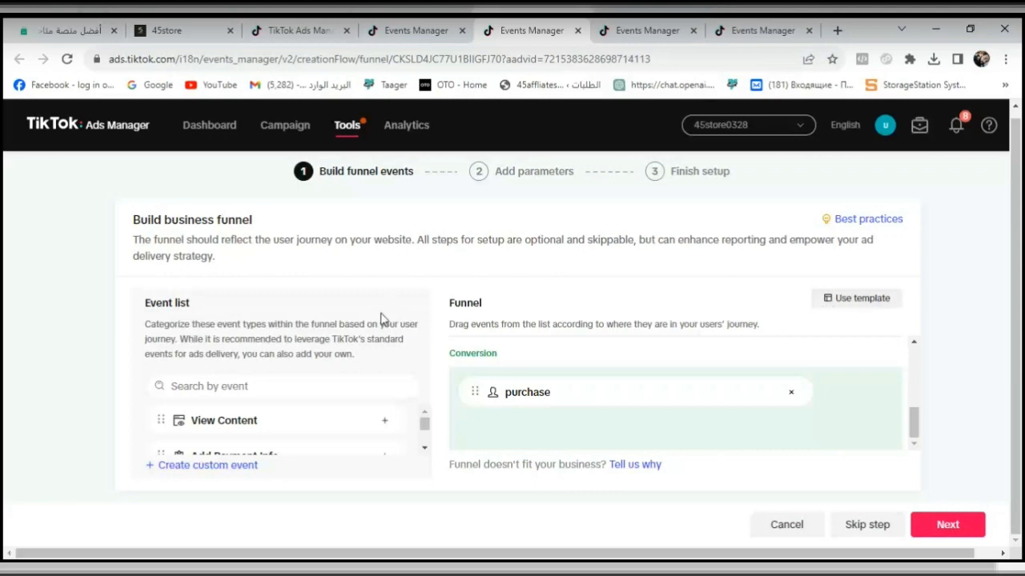
- Check the funnel's stages and continue with Events API and Custom Code as the event setup methods
mouse_move(421, 428)
left_mouse_down()
mouse_move(423, 469)
mouse_move(427, 426)
left_mouse_up()
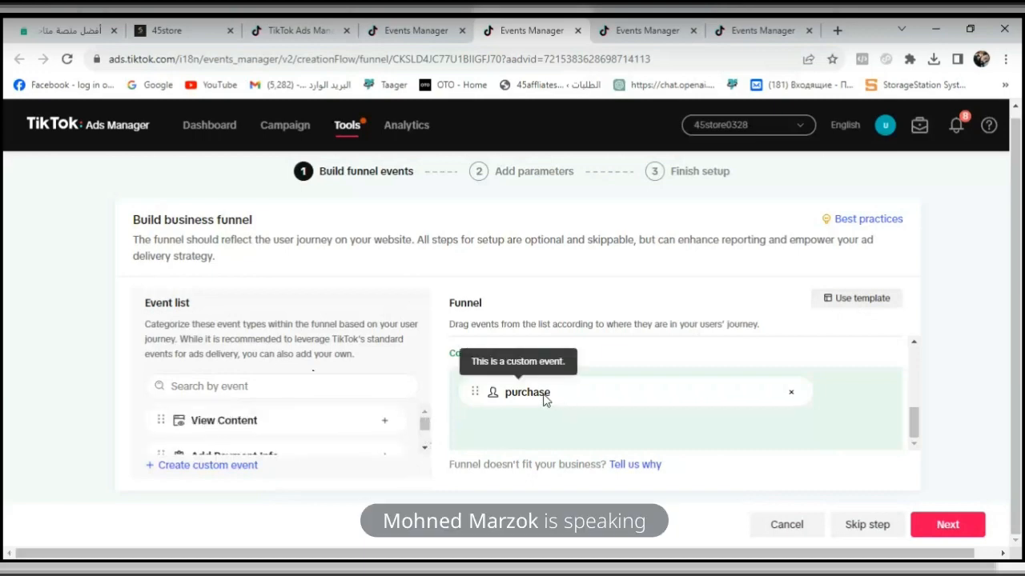
left_click_drag(652, 377, 705, 384)
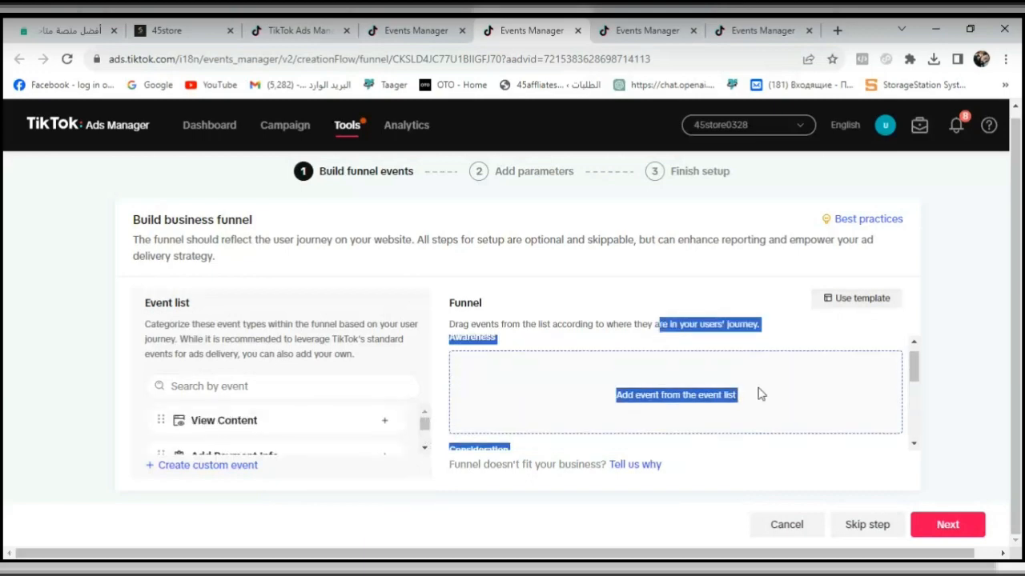
left_click(907, 368)
mouse_move(914, 368)
left_mouse_down()
mouse_move(910, 442)
mouse_move(918, 373)
left_mouse_up()
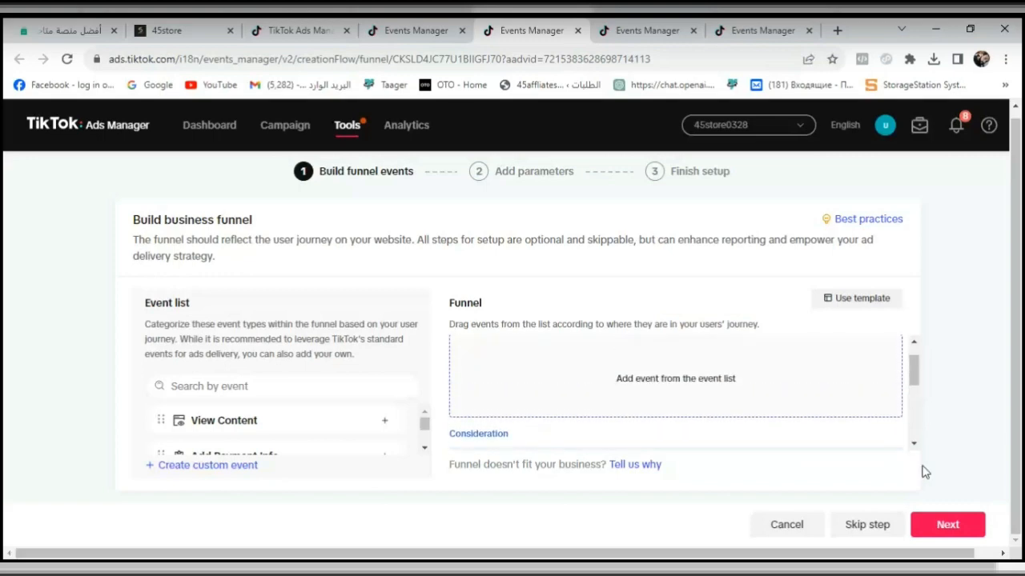
left_click(947, 524)
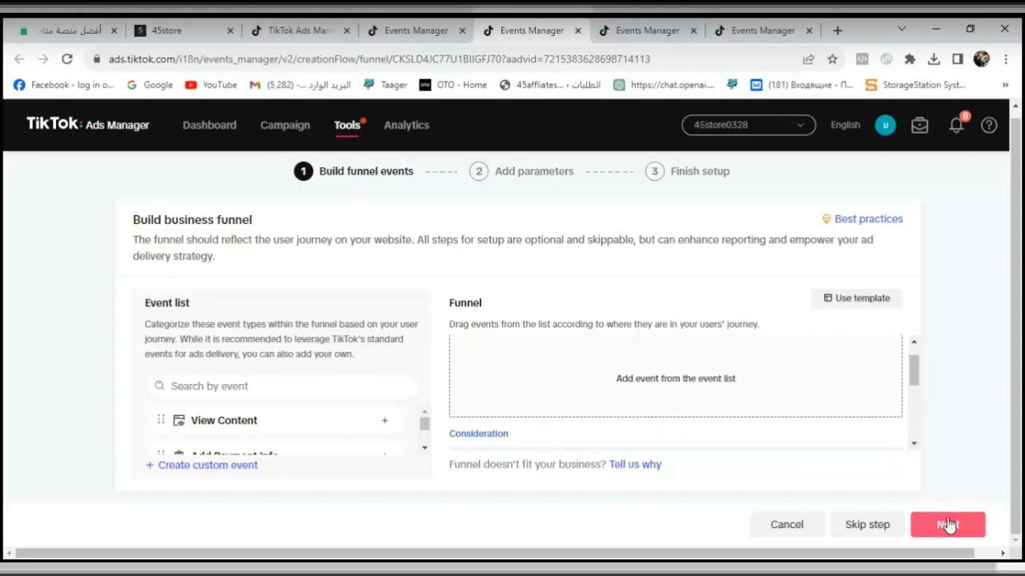
left_click(947, 522)
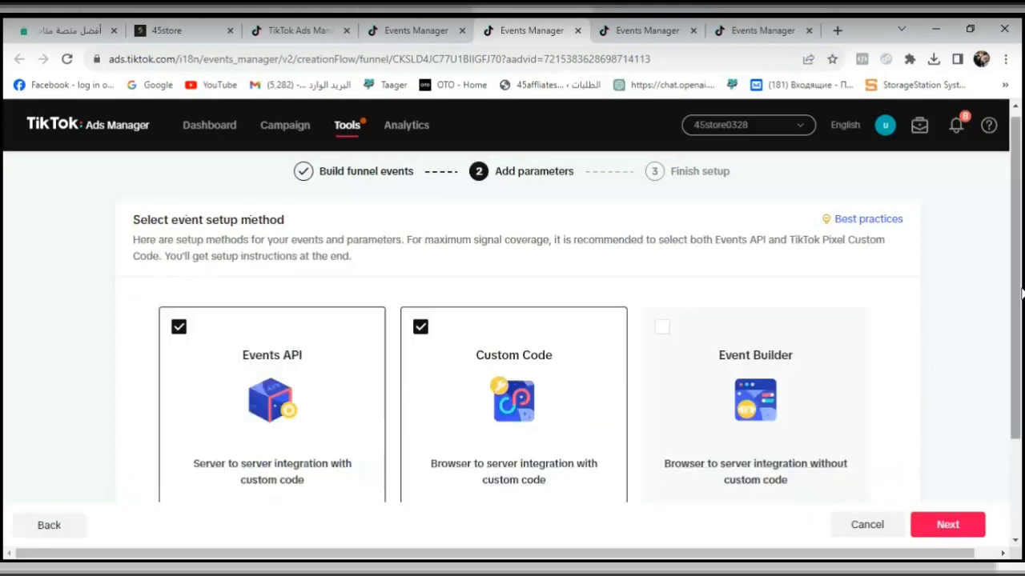
left_click_drag(1020, 308, 1021, 400)
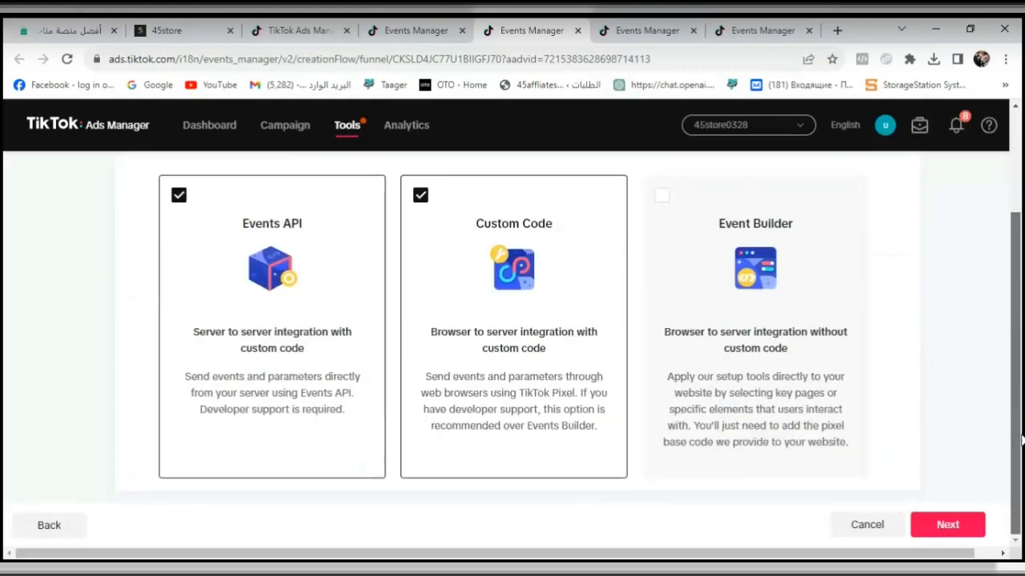
left_click(948, 524)
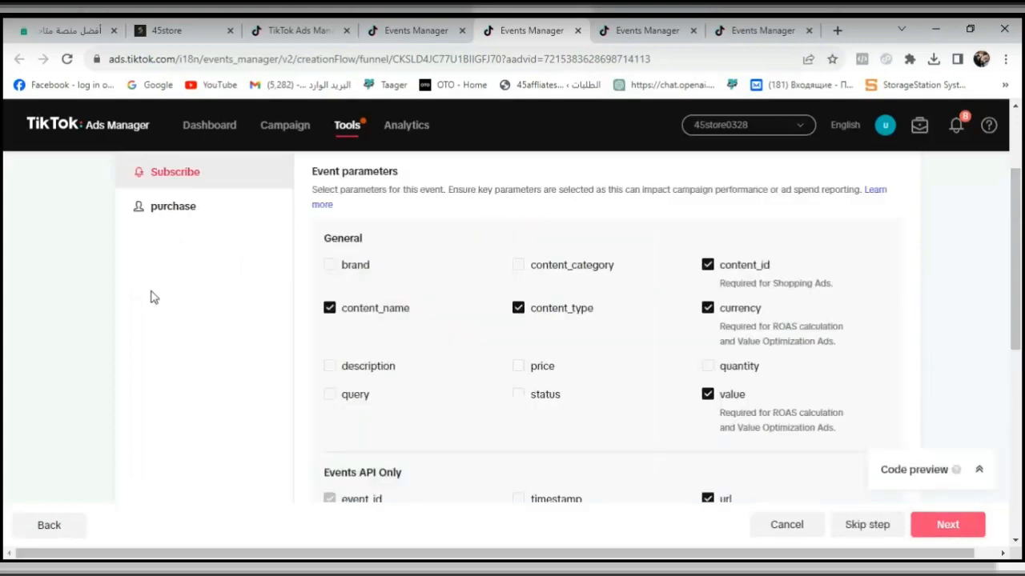
- Keep the purchase event's preselected parameters, continue to the final setup stage, and view the Custom Code instructions
left_click(184, 222)
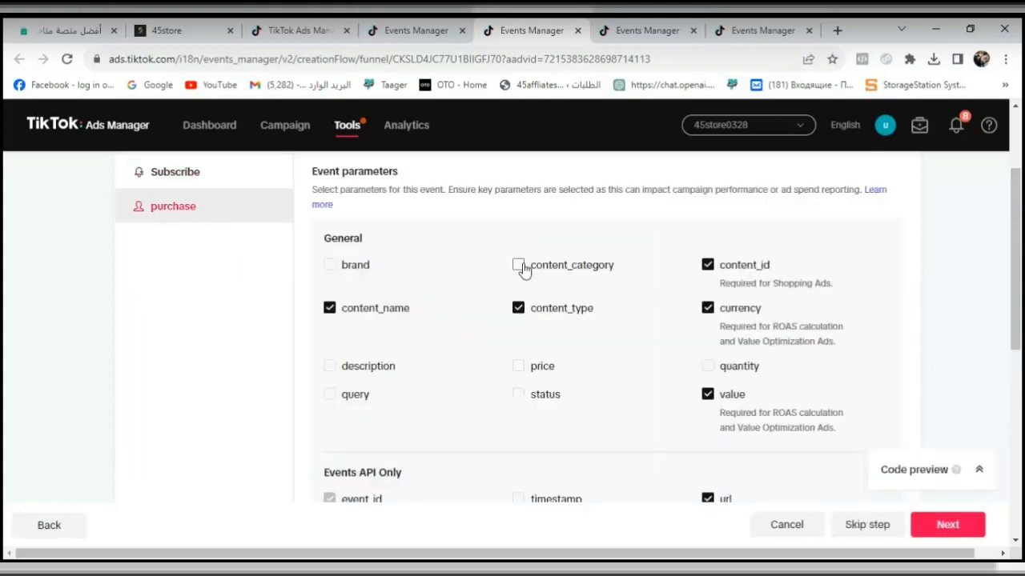
left_click(933, 525)
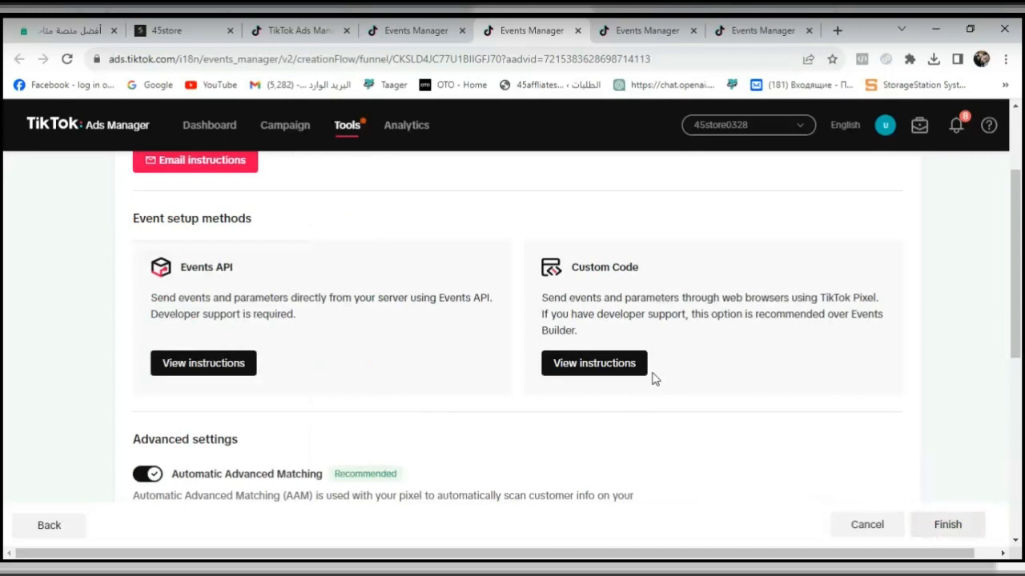
left_click(598, 365)
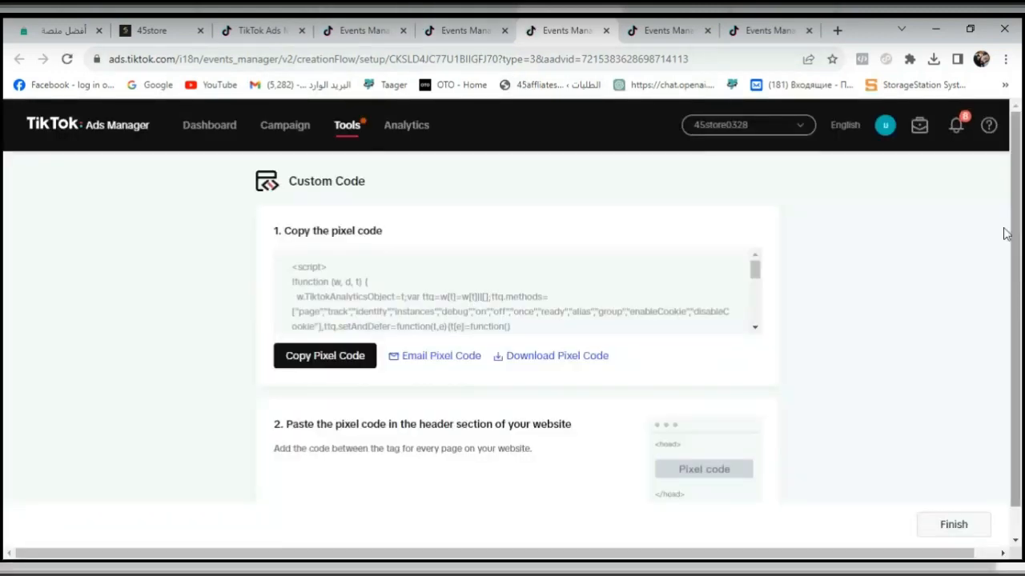
scroll(1016, 240, "down", 1)
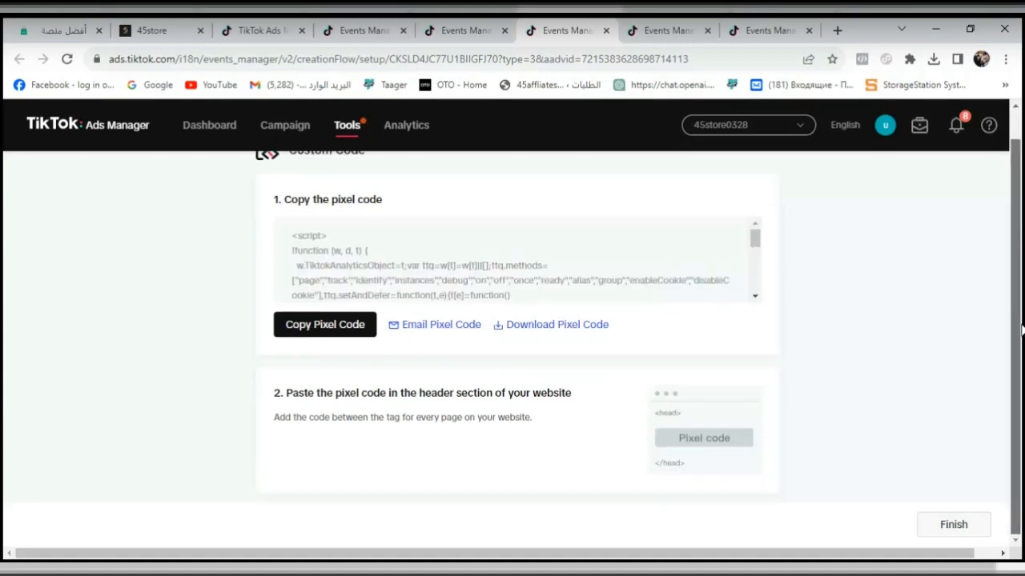
- Close the extra Events Manager pages and return to the ad group's optimization location settings
left_click(606, 30)
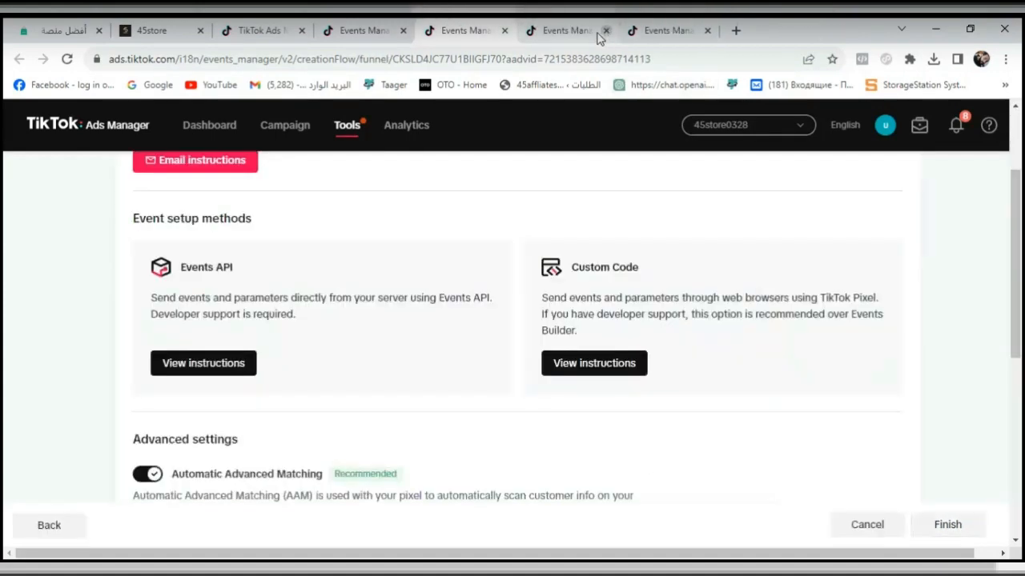
left_click(606, 30)
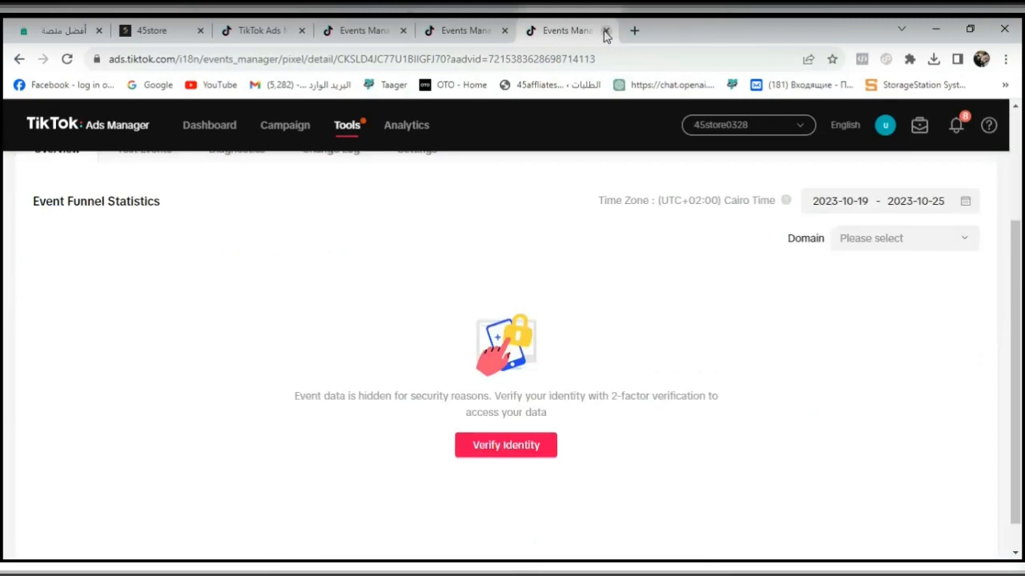
left_click(606, 30)
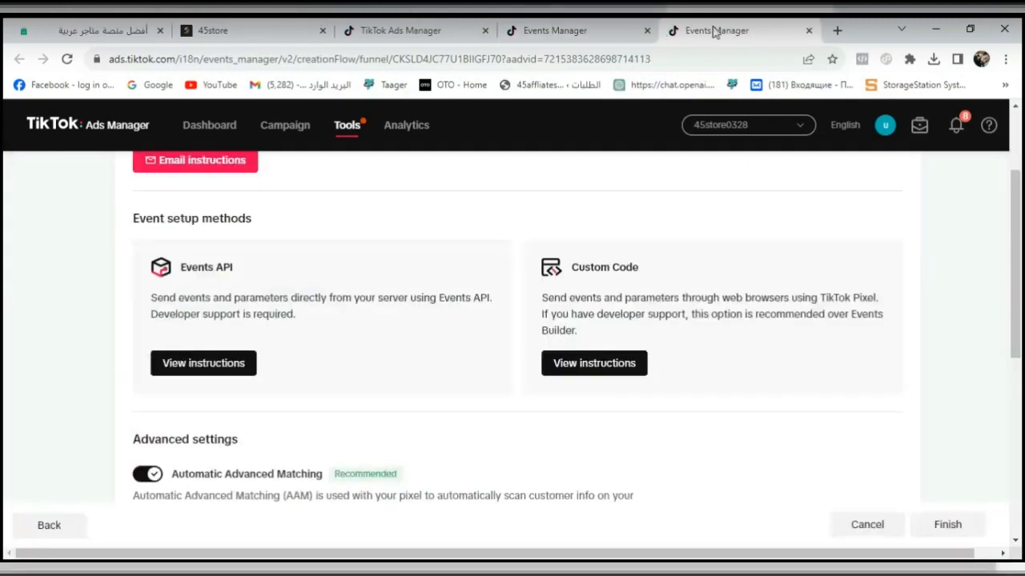
left_click(809, 31)
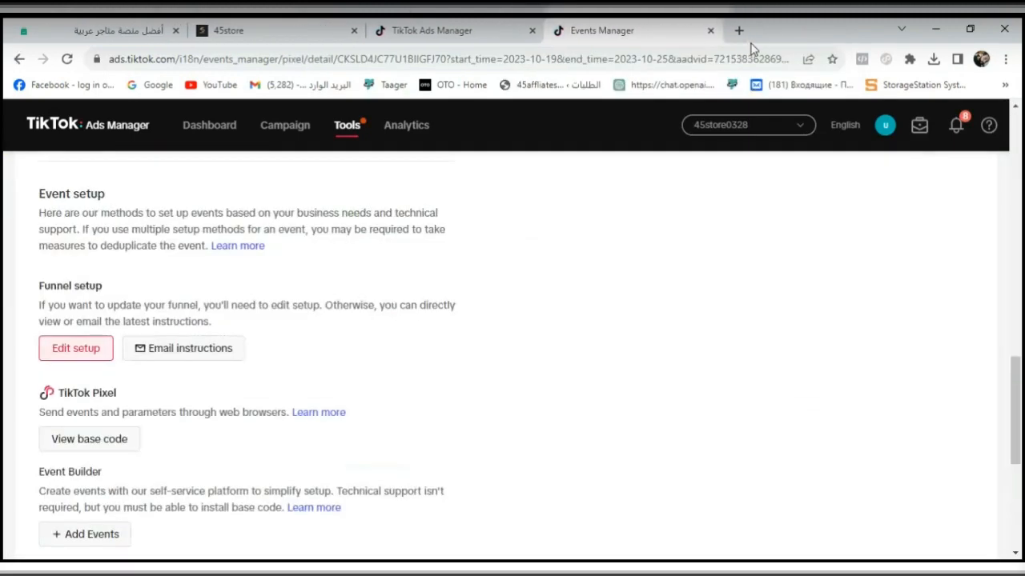
left_click(710, 31)
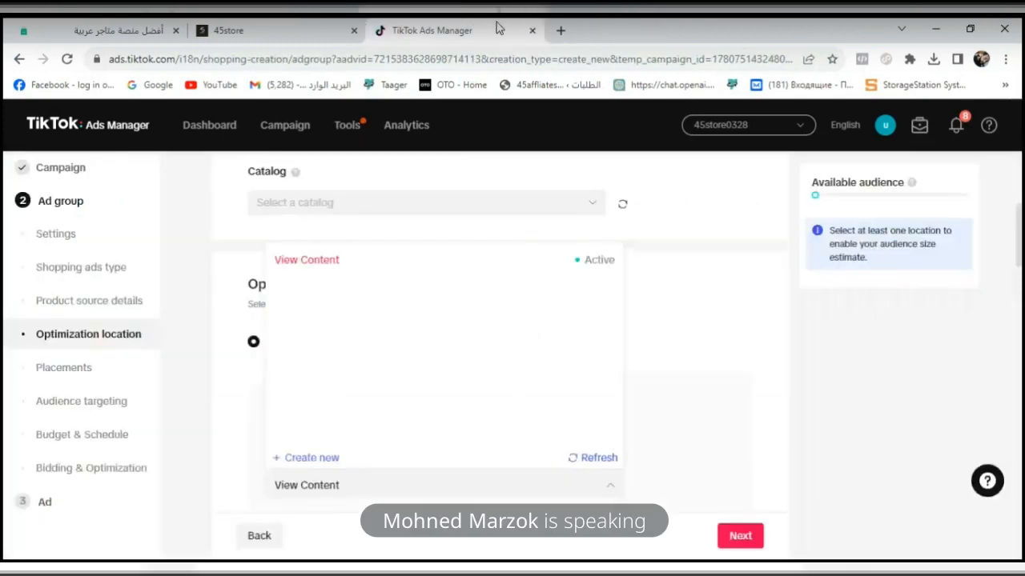
- Refresh the ad group's lists of optimization events and TikTok pixels
left_click(583, 459)
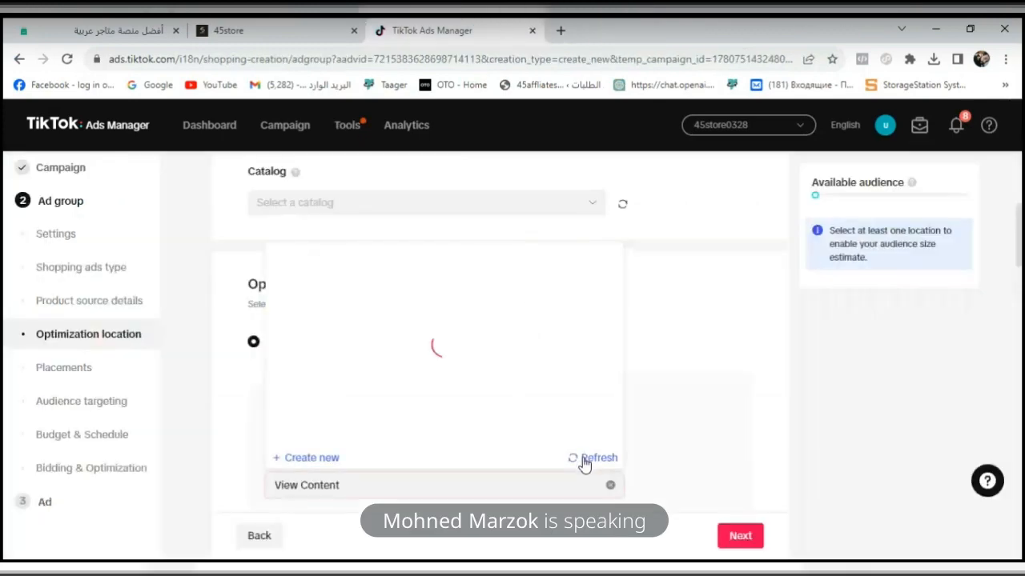
left_click(582, 460)
left_click(702, 399)
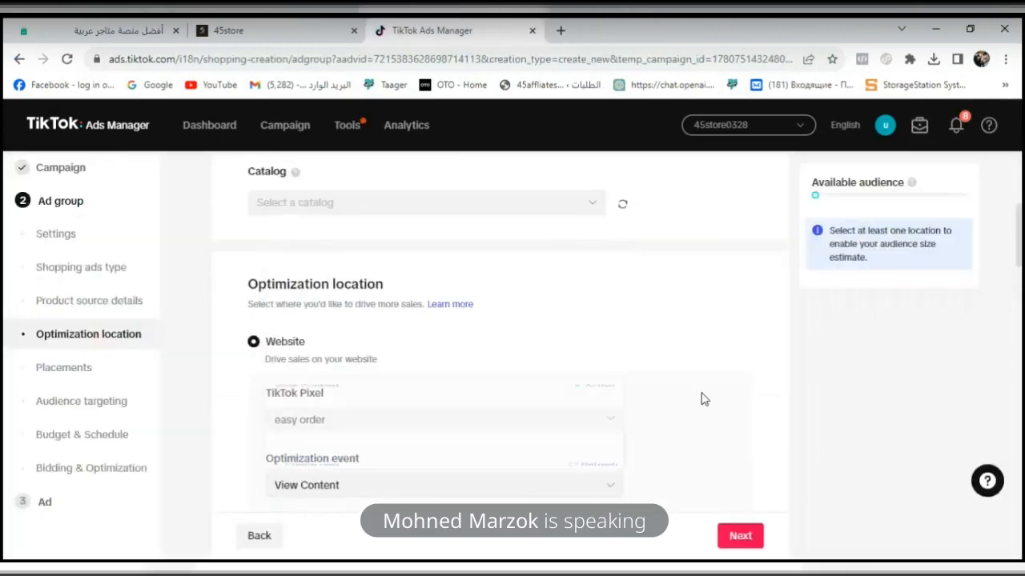
left_click(336, 420)
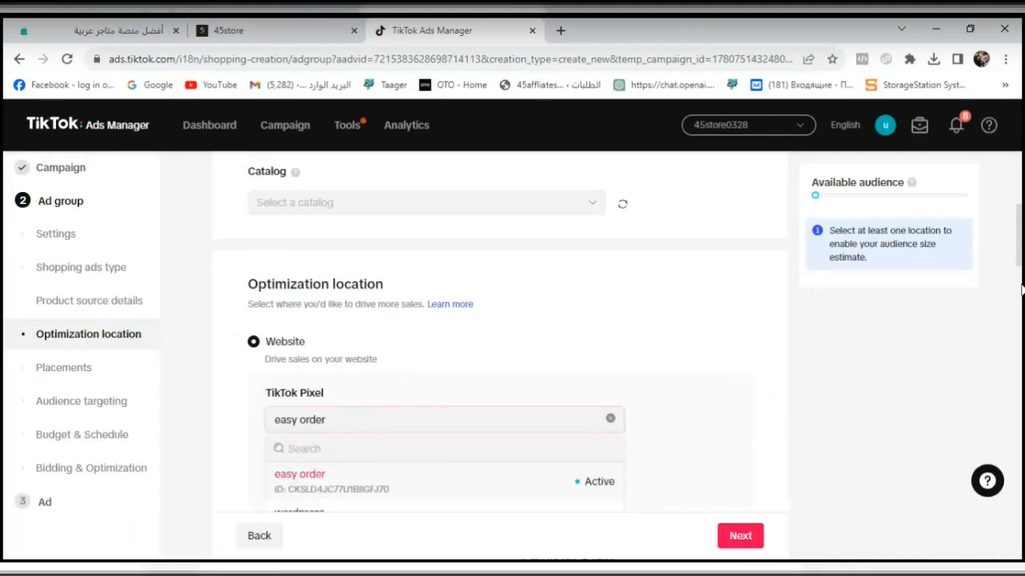
scroll(1022, 289, "down", 2)
left_click(588, 388)
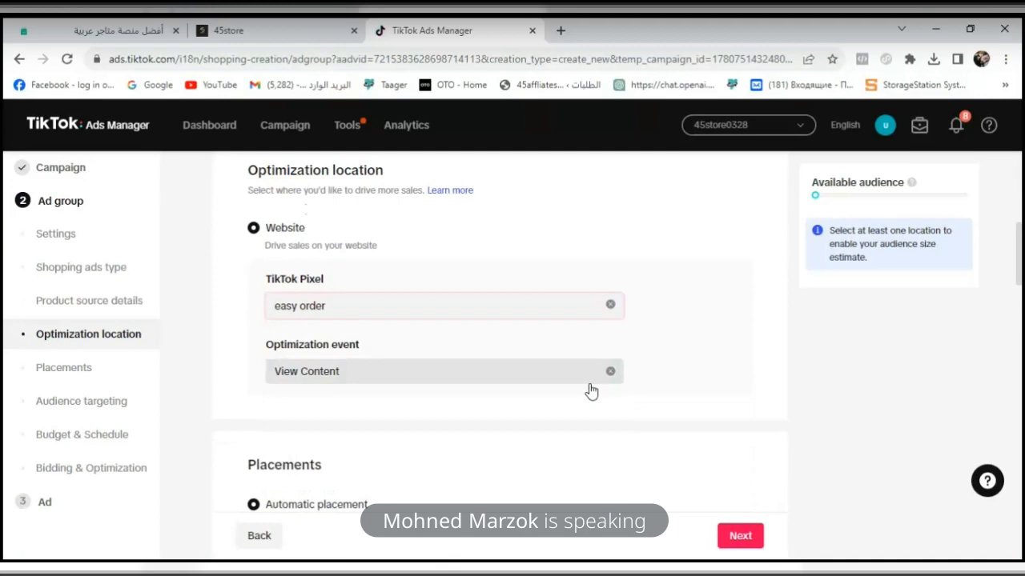
left_click(575, 317)
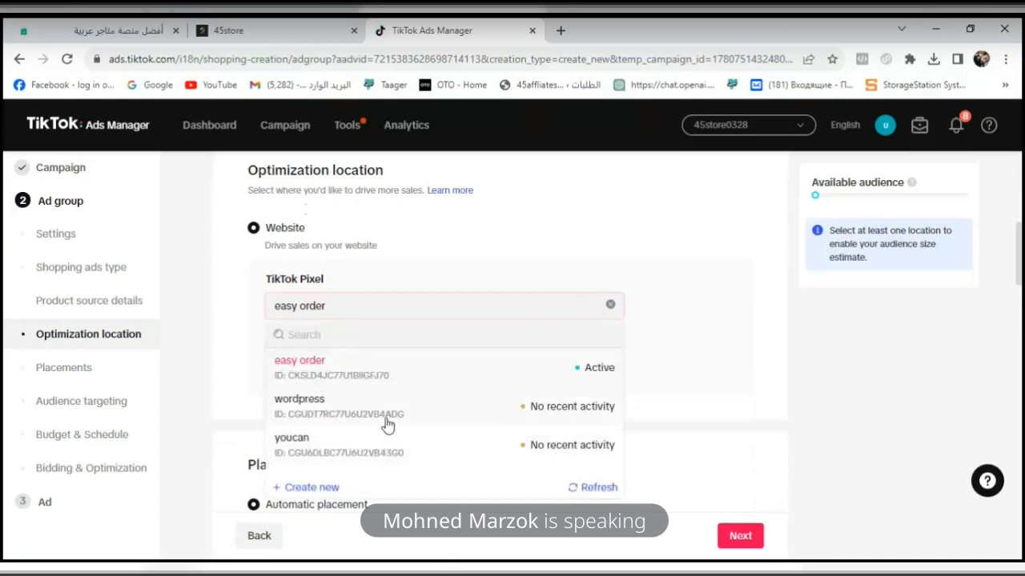
left_click(583, 489)
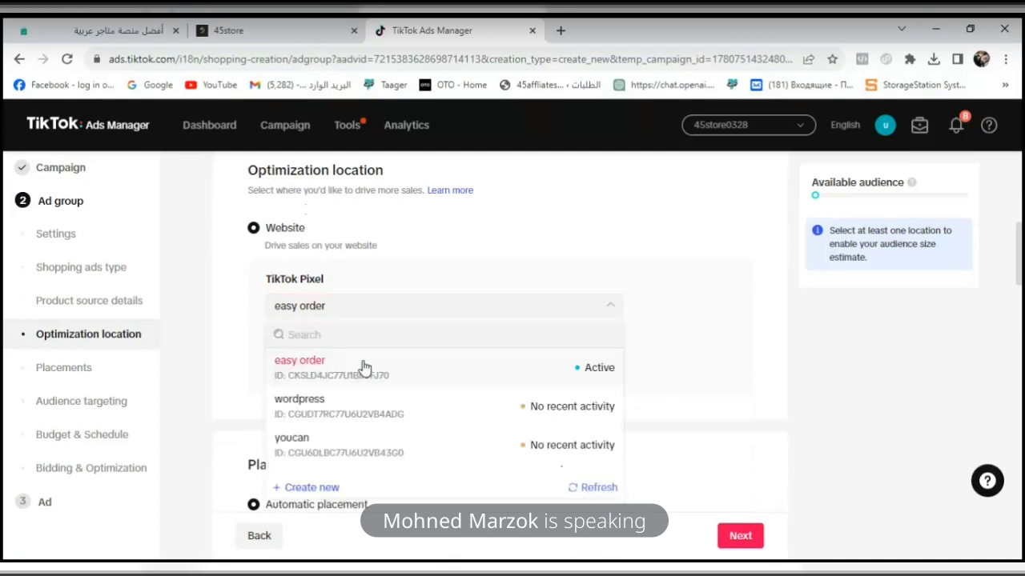
- Switch the ad group's TikTok pixel to wordpress and check which optimization events it offers
left_click(350, 409)
left_click(432, 384)
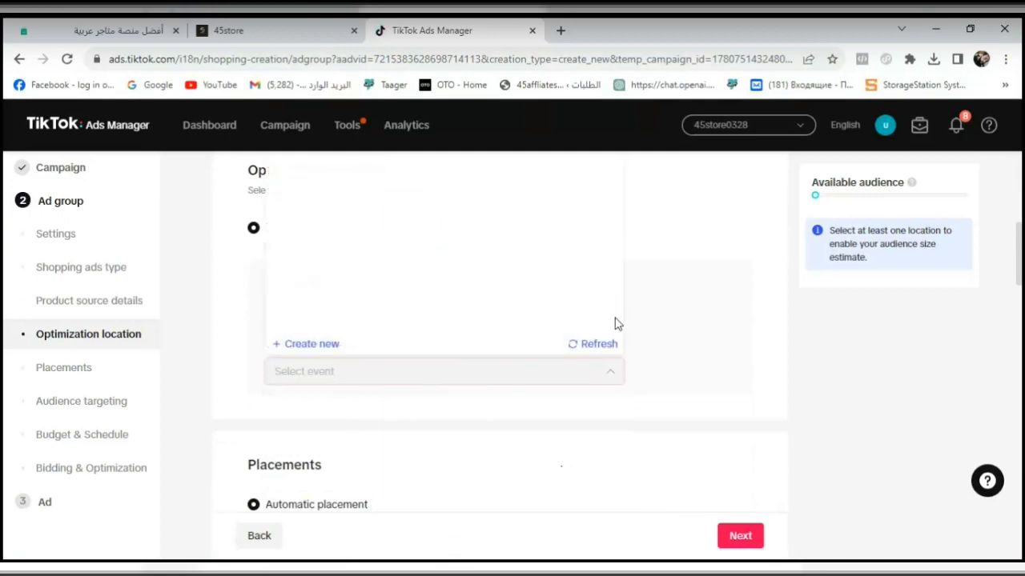
left_click_drag(1020, 280, 1019, 260)
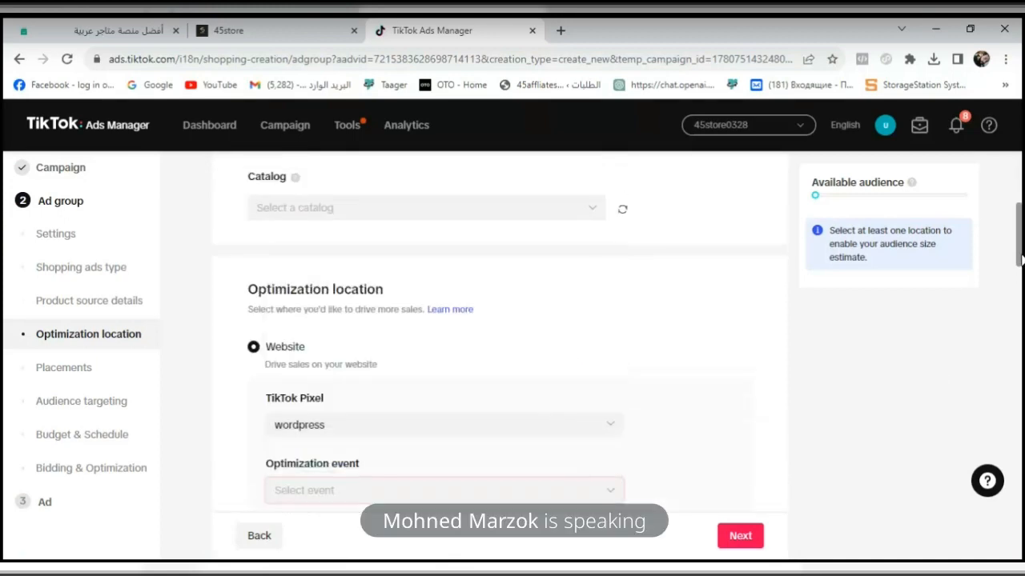
left_click(469, 497)
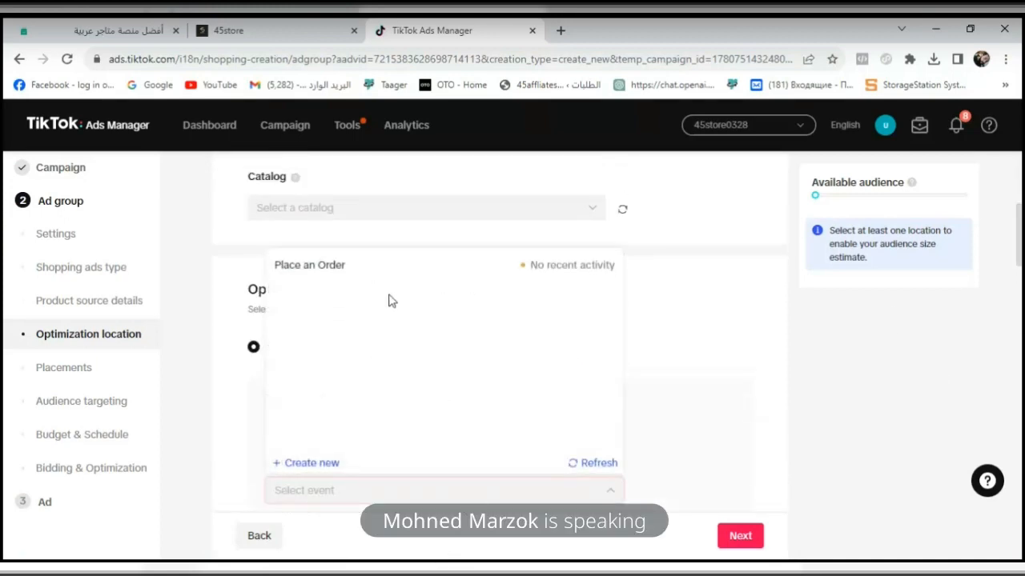
left_click(715, 329)
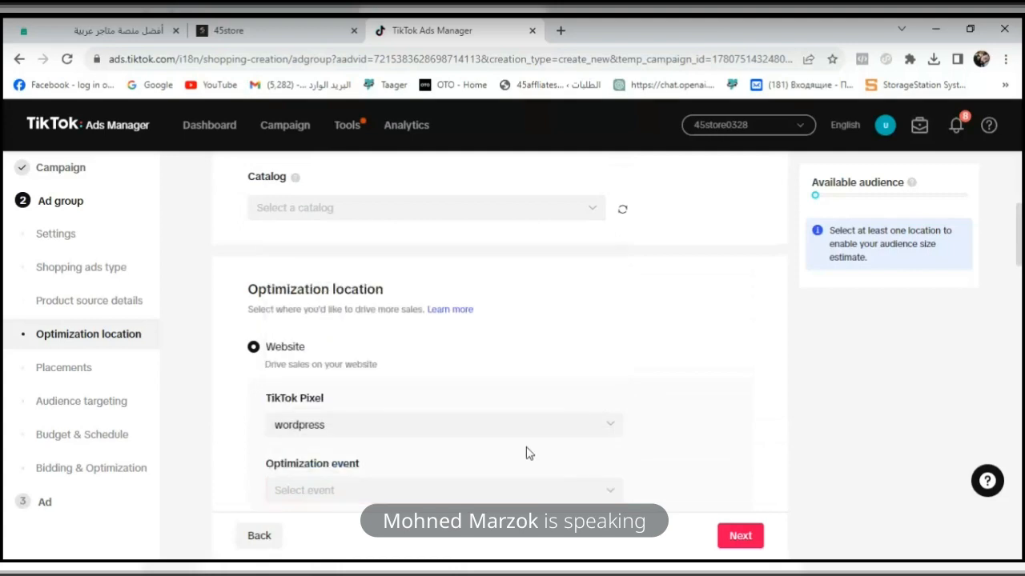
- Change the ad group's TikTok pixel to youcan and check its available optimization events
left_click(536, 425)
scroll(1022, 277, "down", 5)
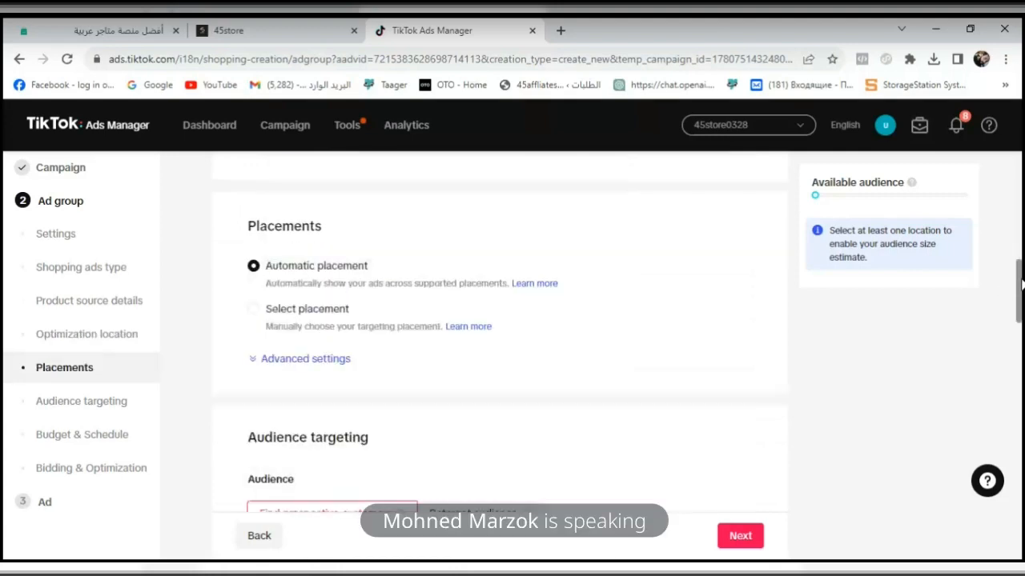
scroll(1021, 256, "up", 3)
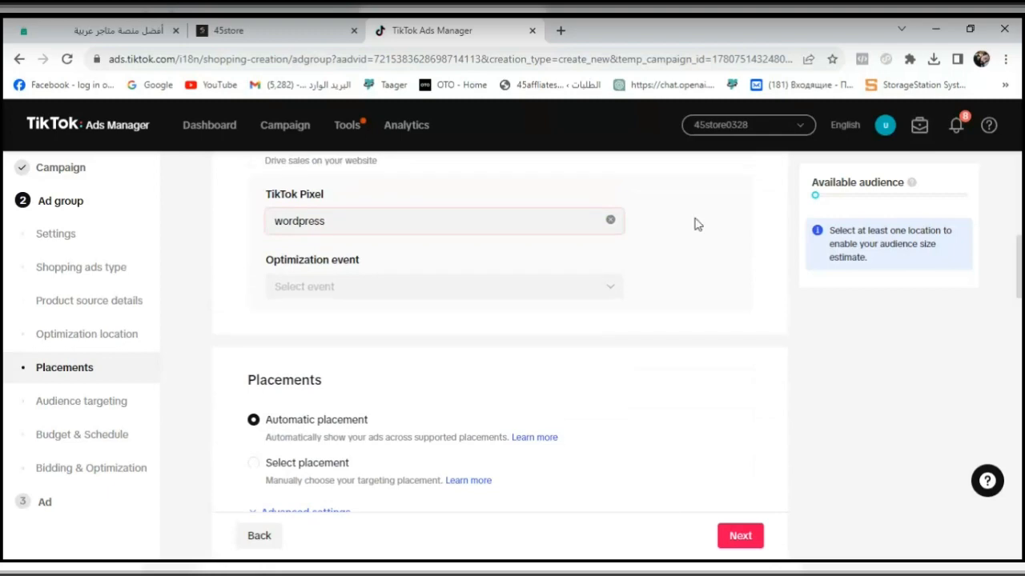
left_click(584, 229)
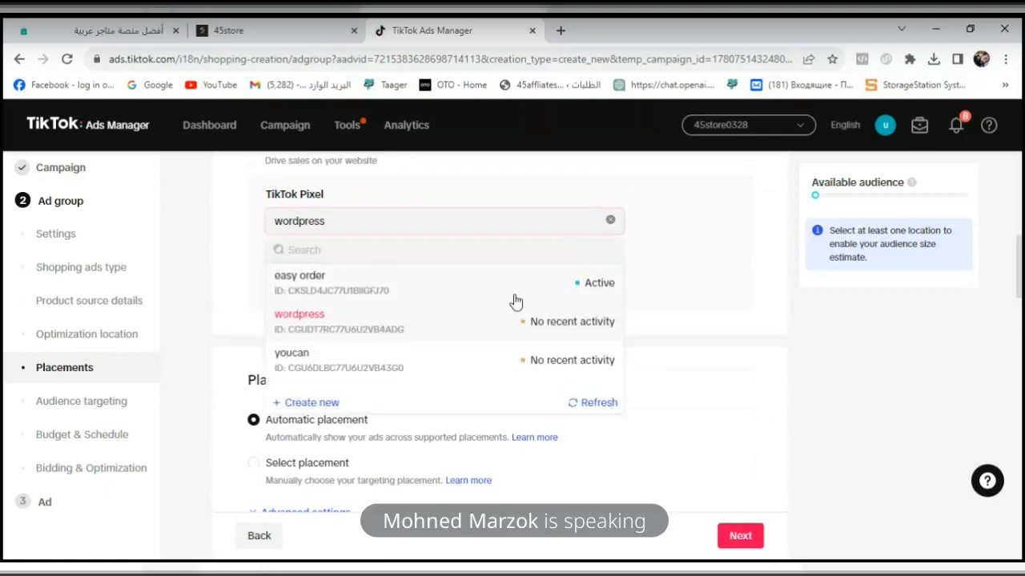
left_click(448, 355)
left_click(554, 286)
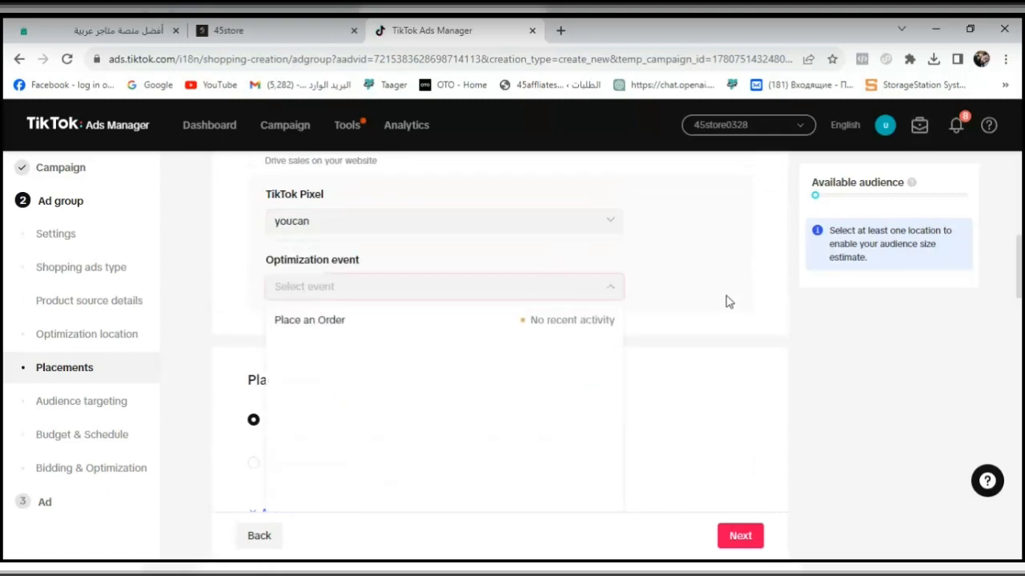
- Set the ad group's TikTok pixel back to easy order and choose View Content as the optimization event
left_click(537, 222)
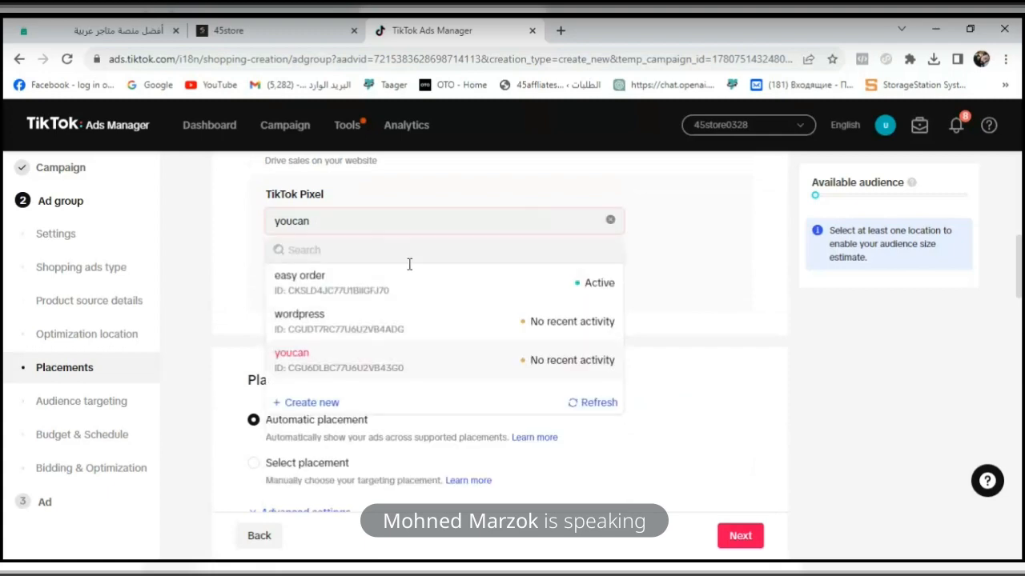
left_click(388, 284)
left_click(391, 289)
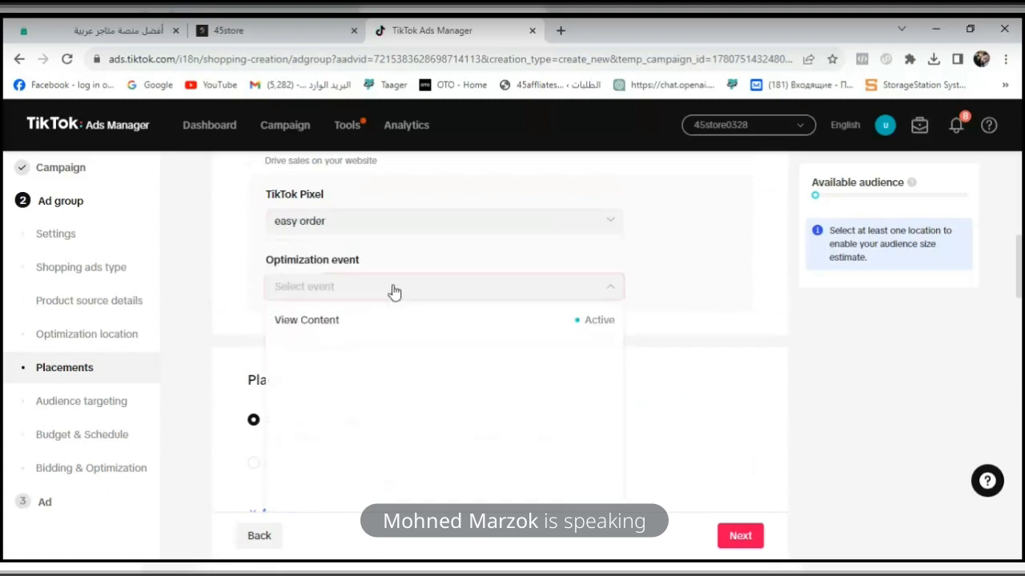
left_click(562, 329)
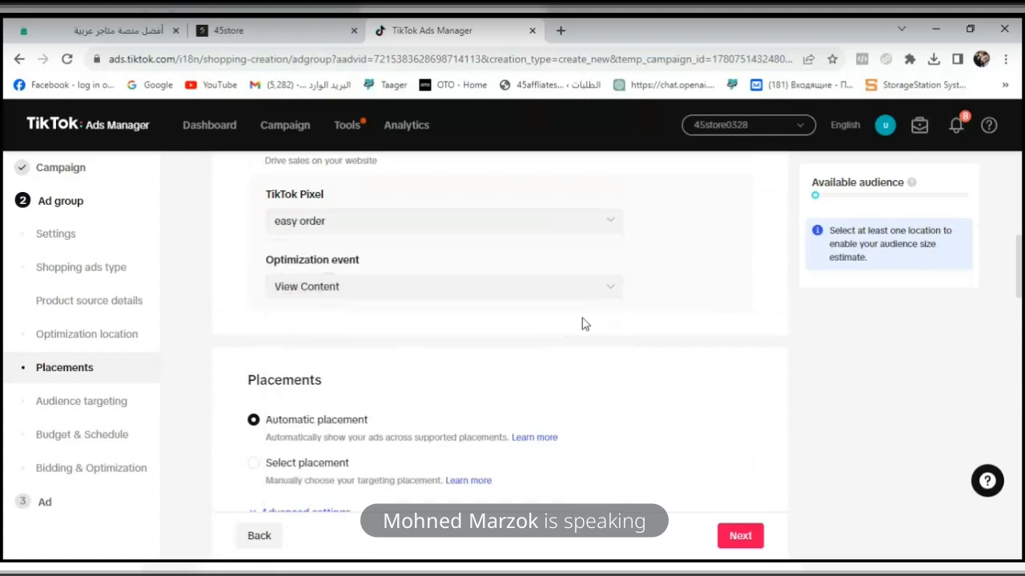
- Recheck and refresh the optimization events offered for the easy order pixel
left_click(581, 296)
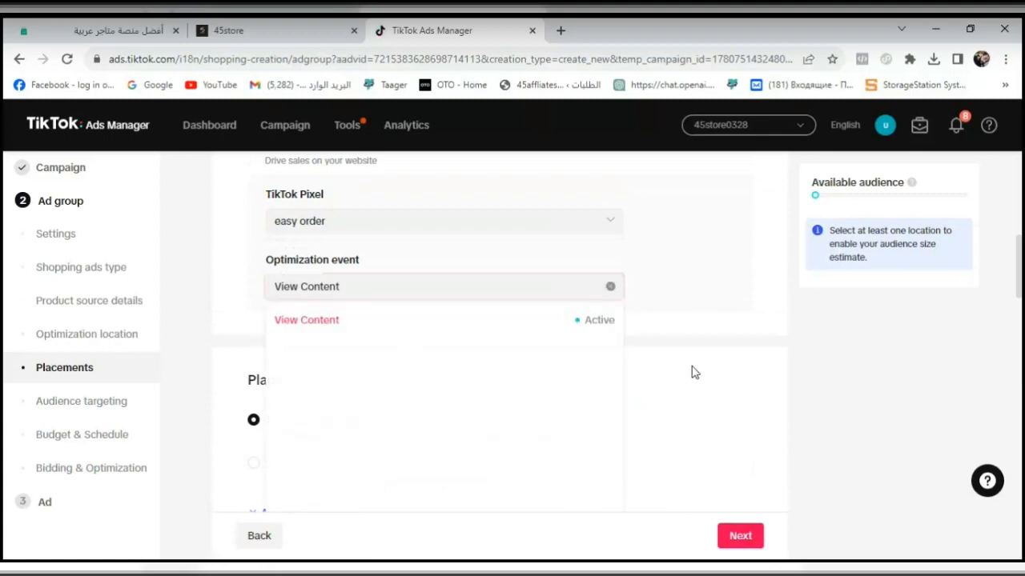
scroll(1020, 240, "down", 1)
left_click(996, 265)
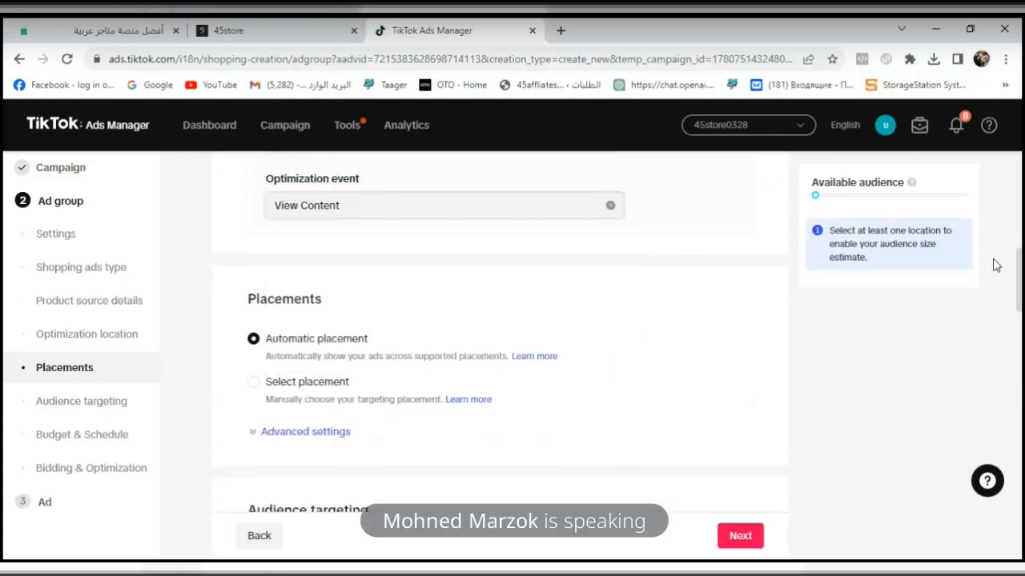
left_click(574, 206)
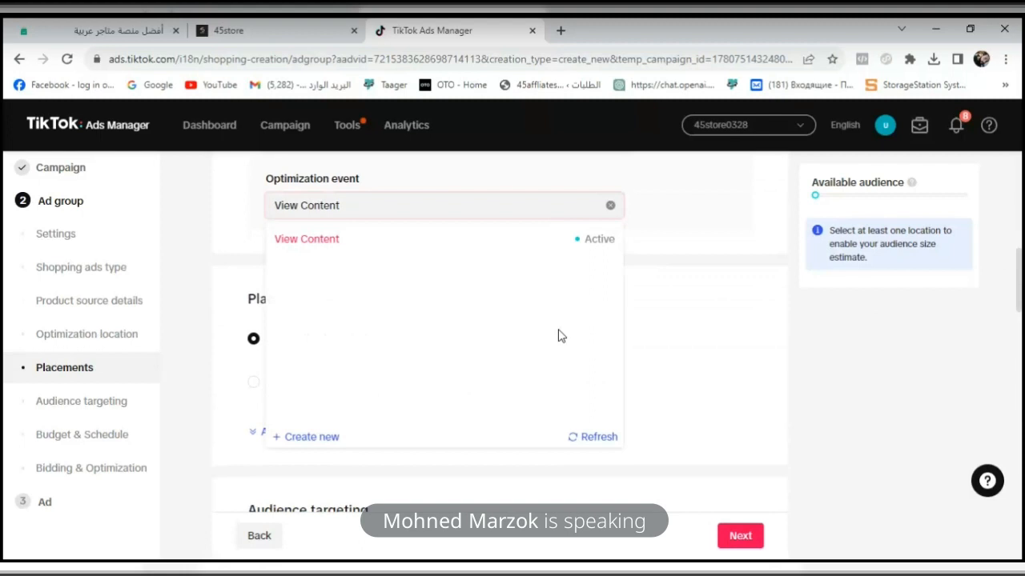
left_click(582, 436)
left_click(698, 422)
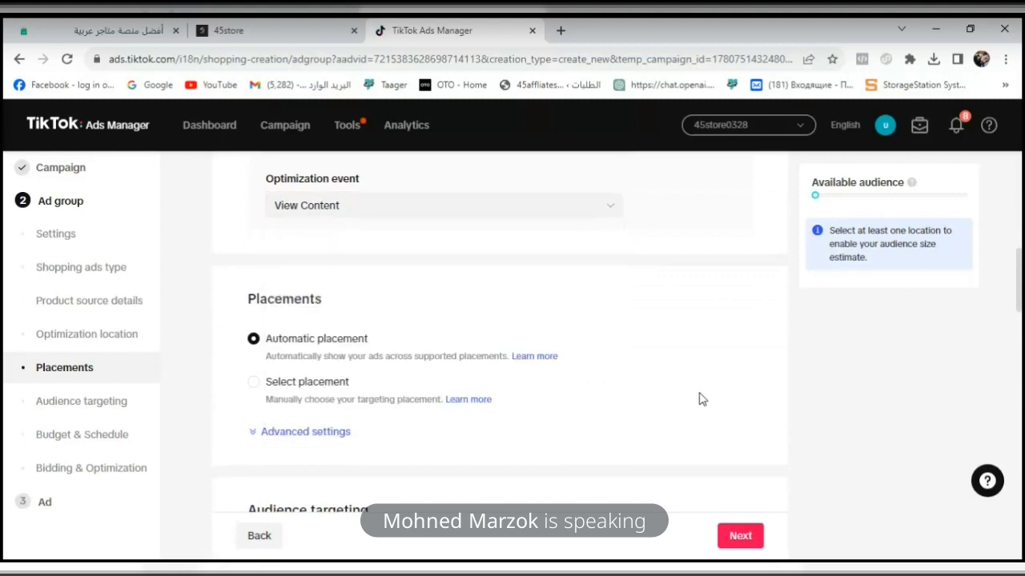
- Switch the ad group from automatic to manually selected placements and exclude Pangle, keeping only TikTok
double_click(311, 299)
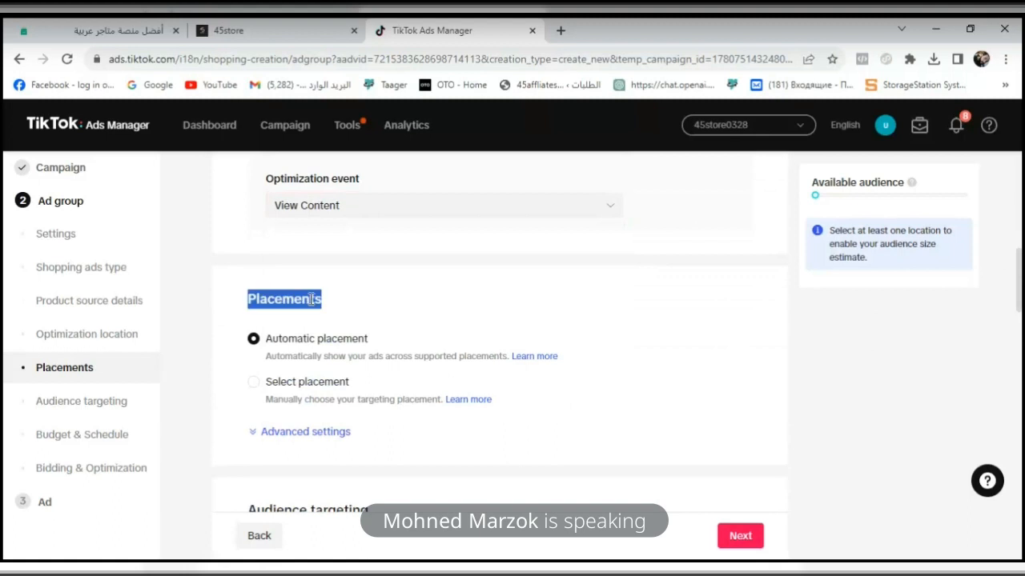
left_click(461, 327)
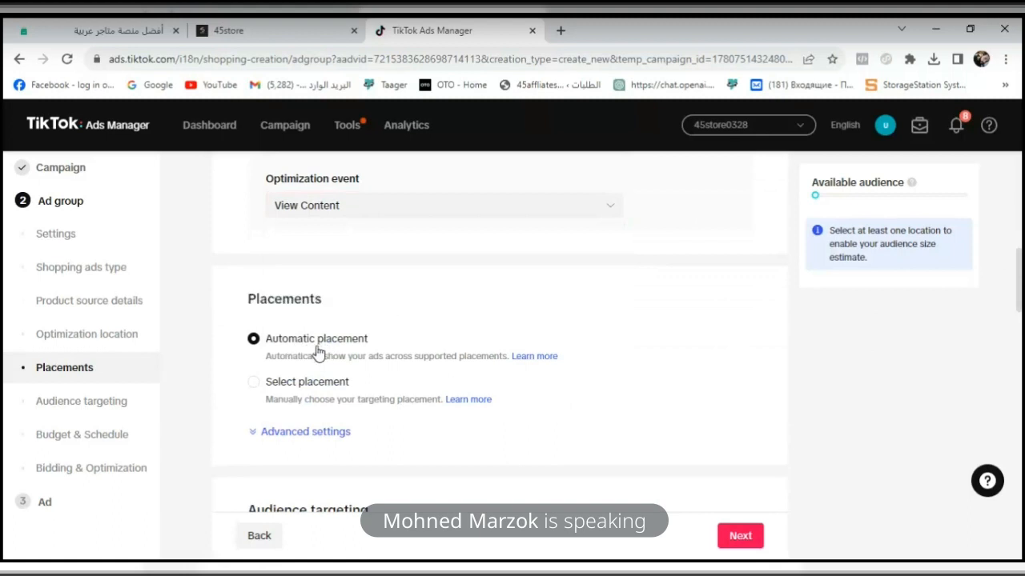
left_click(255, 387)
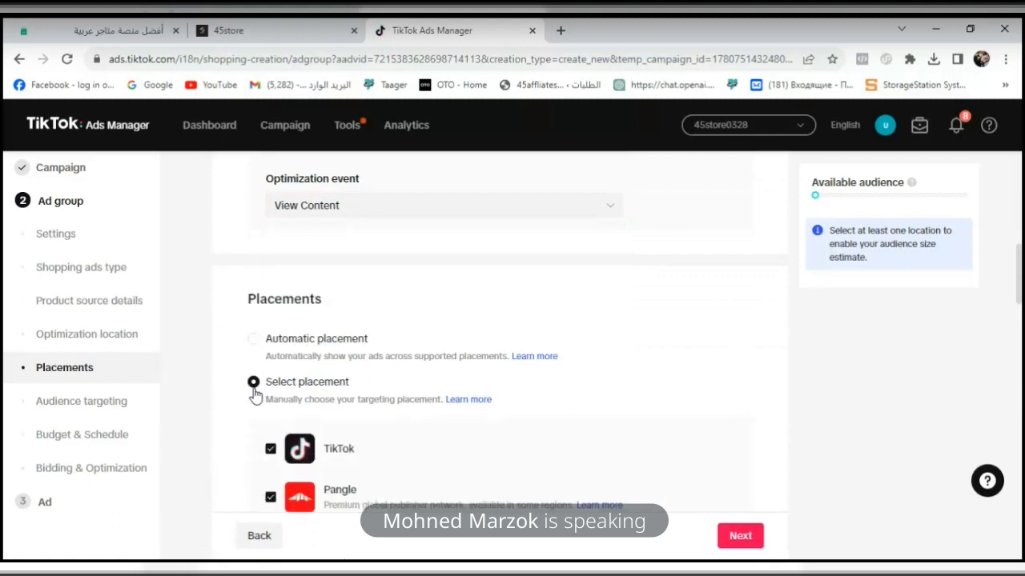
scroll(961, 300, "down", 1)
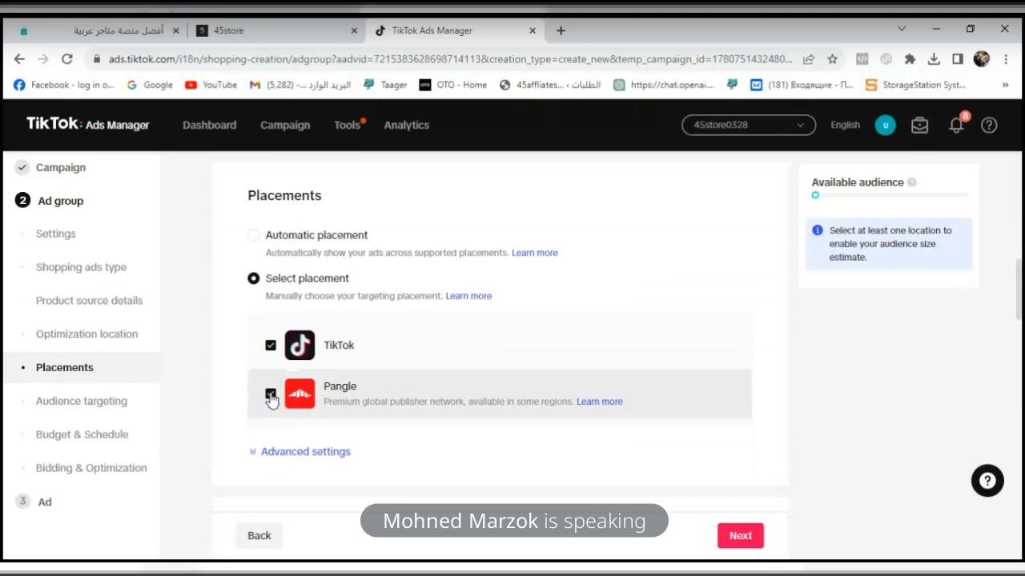
left_click(271, 396)
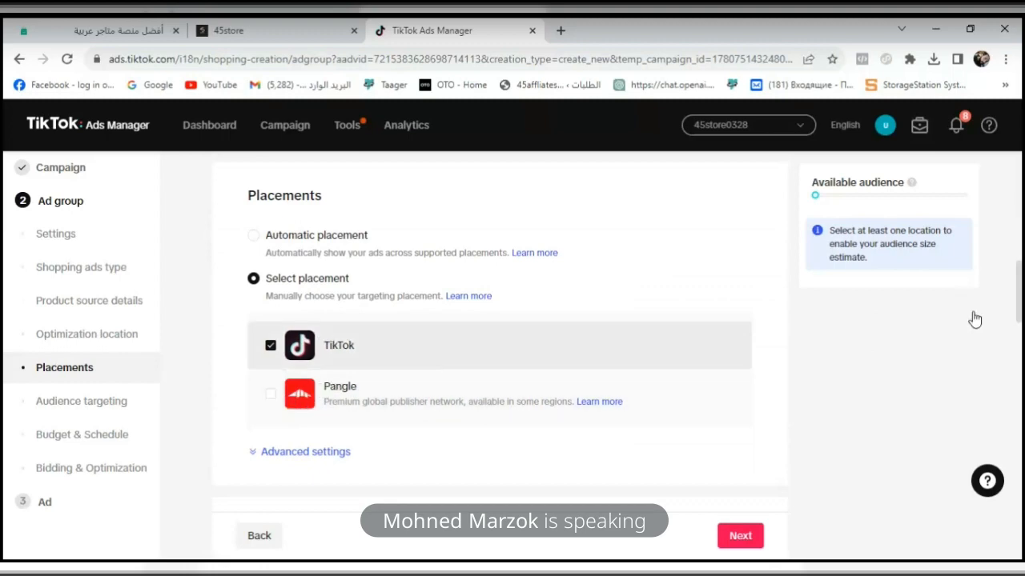
- Check the audiences available to include when finding prospective customers in the ad group's audience targeting
left_click_drag(1021, 299, 1021, 345)
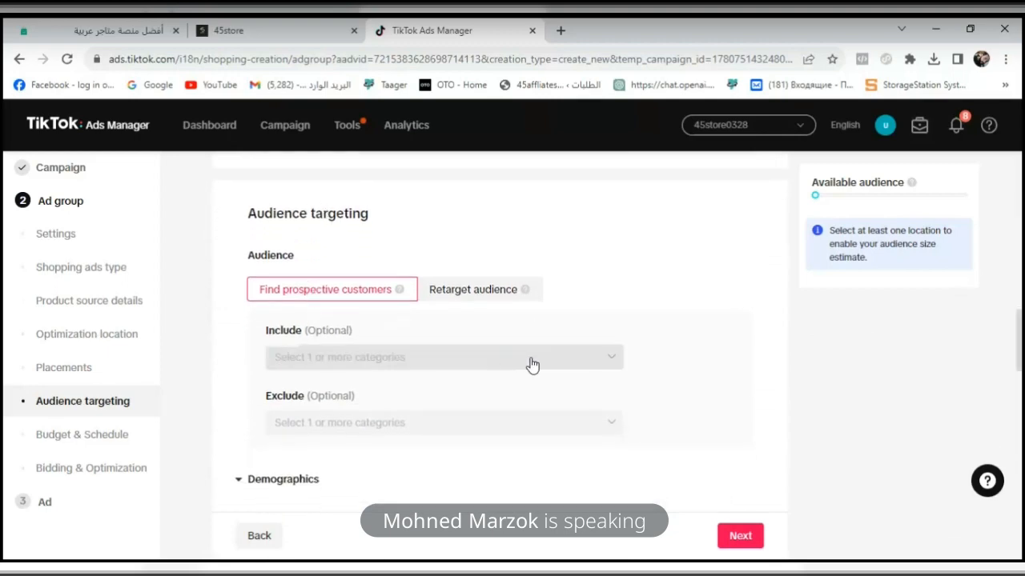
left_click_drag(1020, 332, 1021, 336)
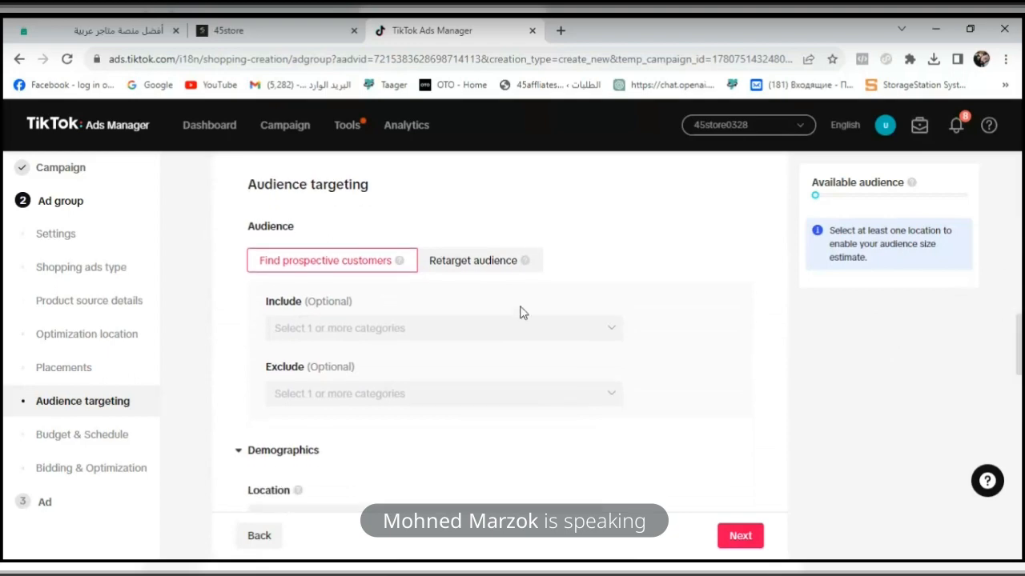
left_click(425, 329)
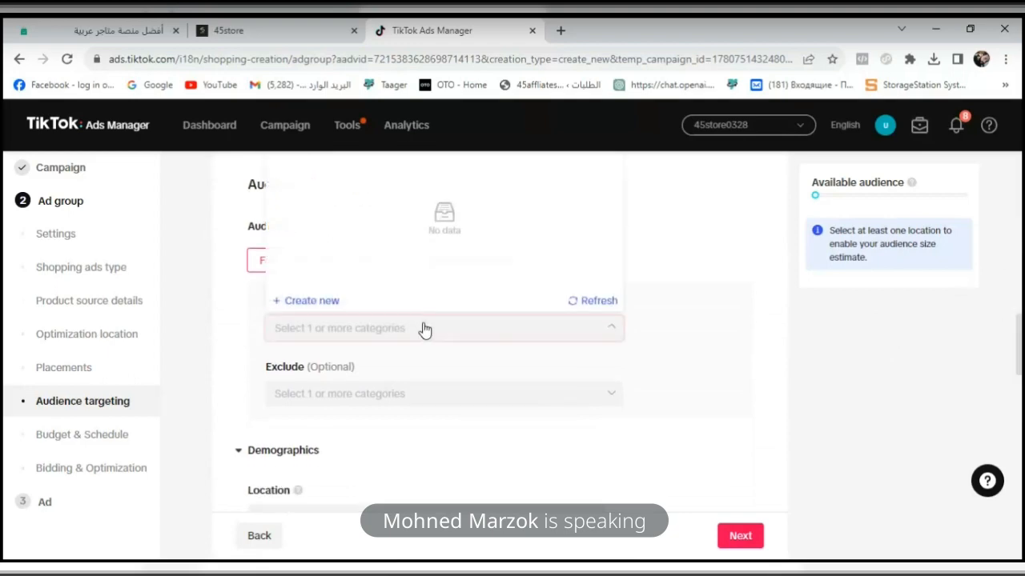
left_click(443, 322)
scroll(992, 328, "up", 1)
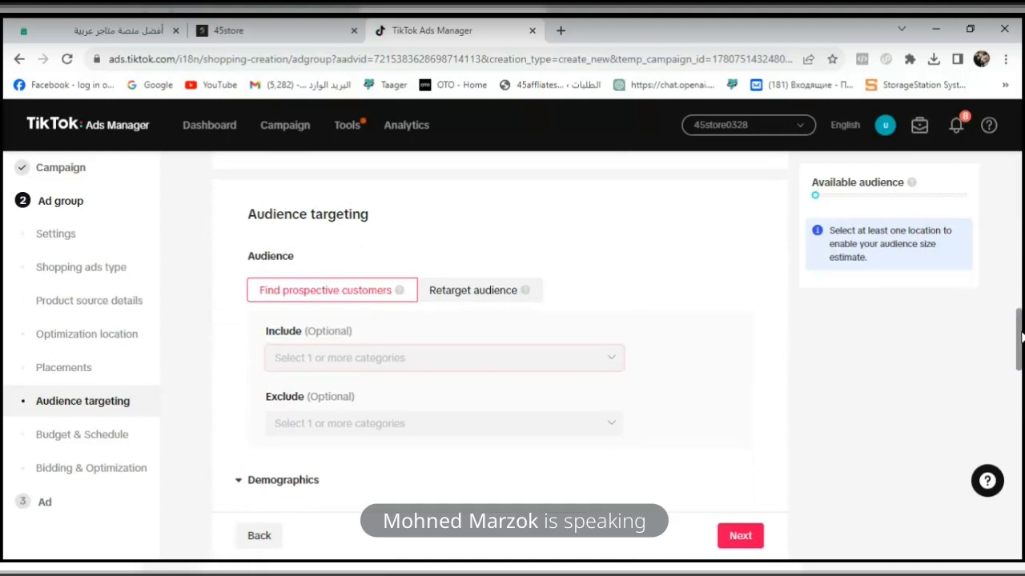
- Check the retargeting options, and the custom and lookalike audiences available to include when finding prospective customers
left_click(485, 314)
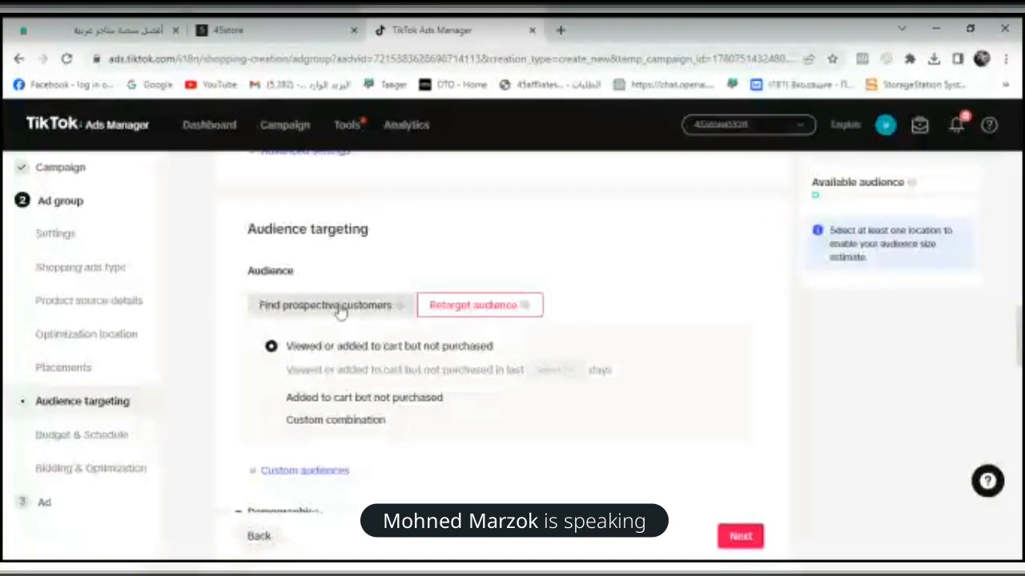
left_click(337, 304)
left_click(571, 376)
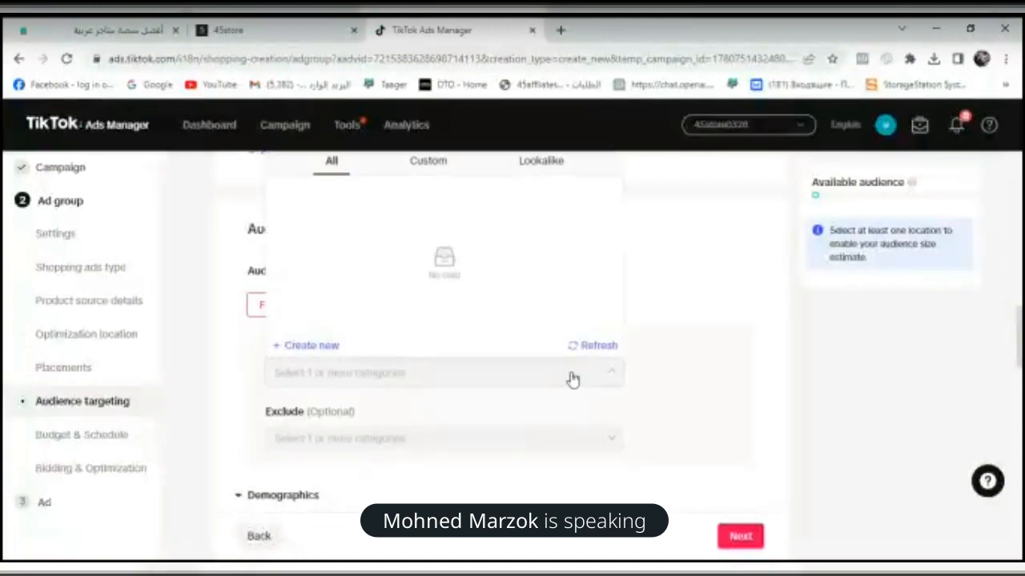
scroll(1021, 353, "up", 2)
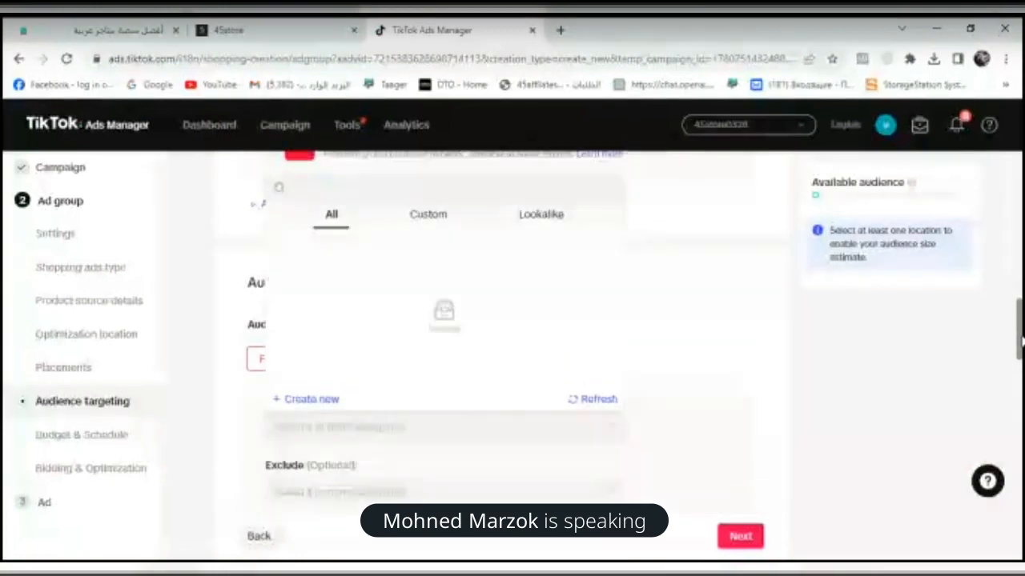
left_click(428, 243)
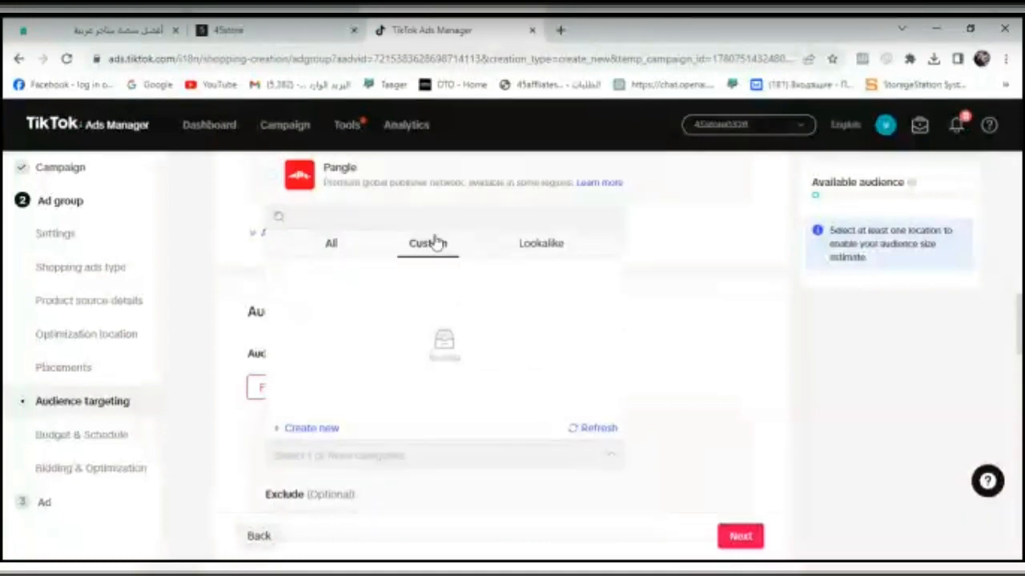
left_click(552, 244)
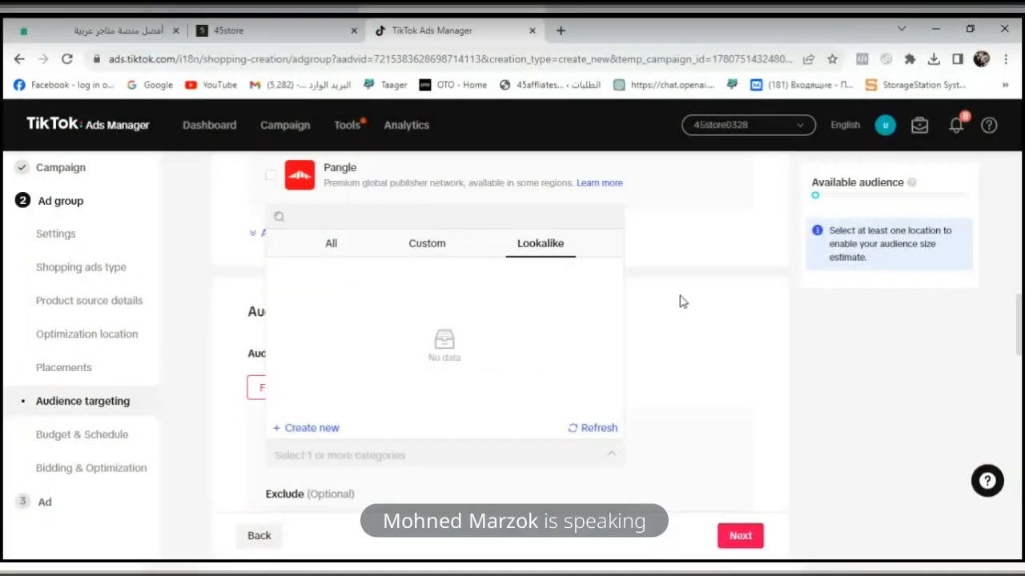
left_click(682, 303)
- Try to find egypt as a target location in the ad group's demographics and go to the product source details
left_click_drag(1021, 324, 1022, 368)
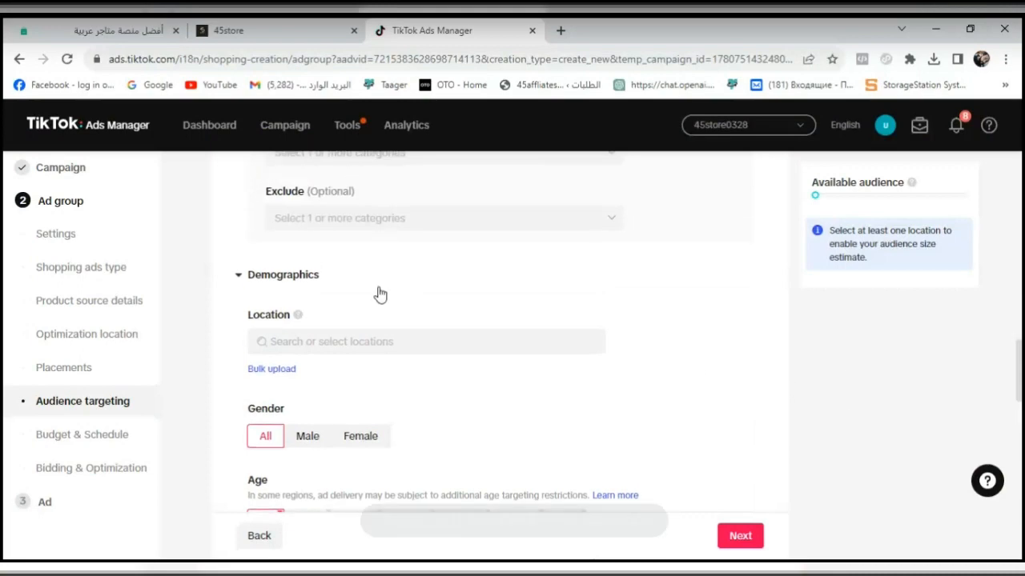
left_click(237, 275)
left_click(237, 276)
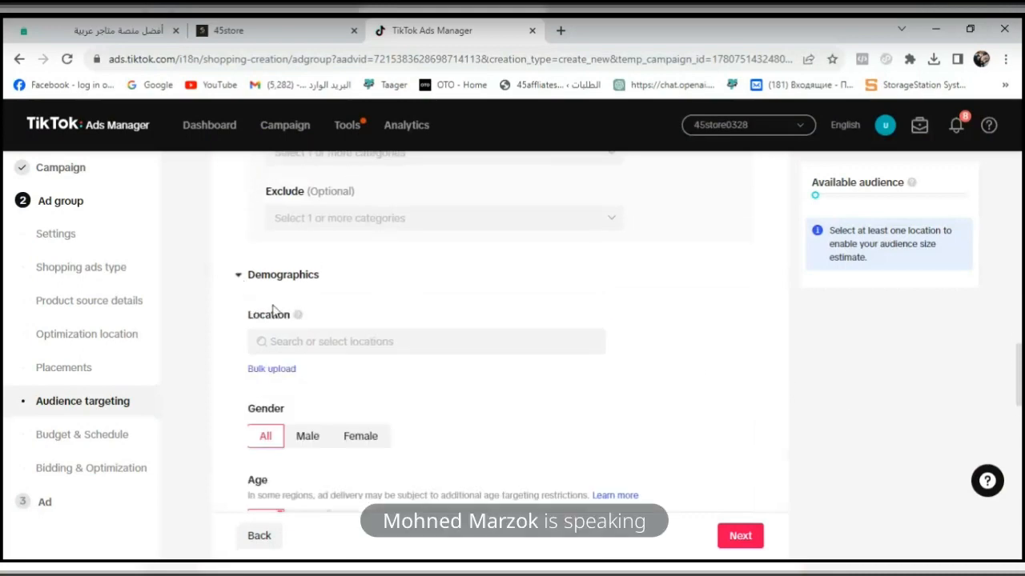
left_click(295, 341)
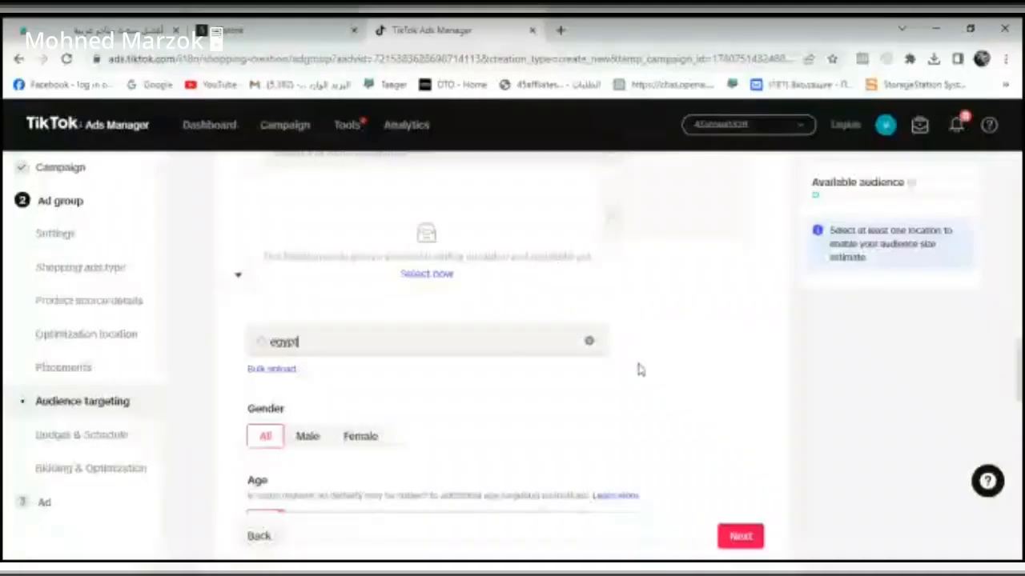
scroll(1021, 353, "up", 1)
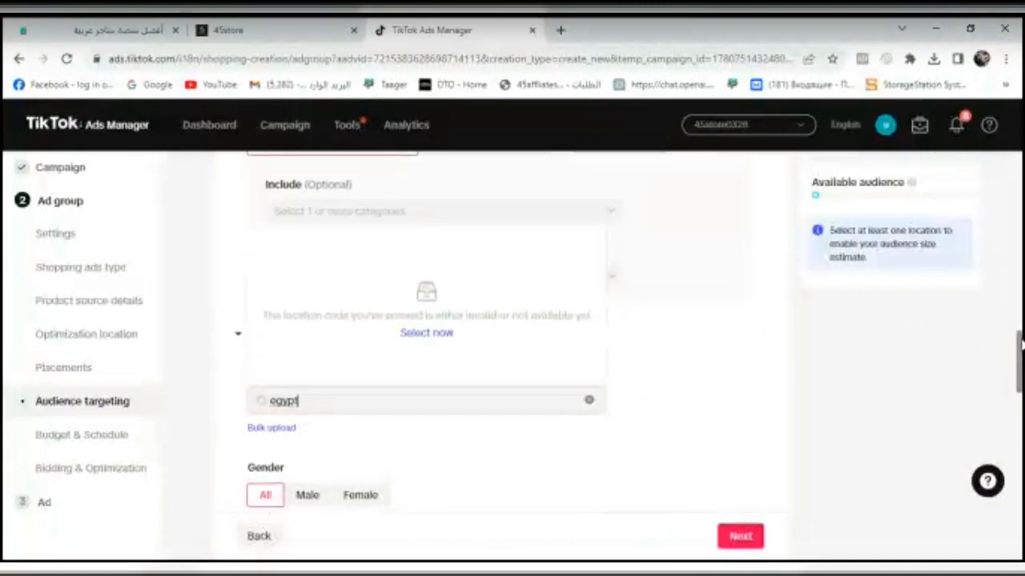
left_click(859, 408)
left_click(408, 413)
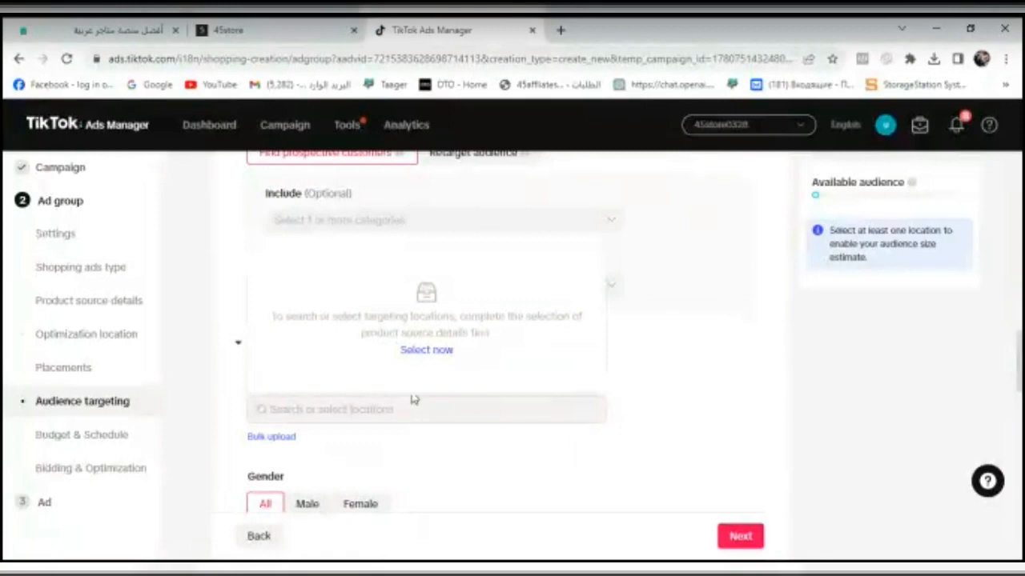
left_click(426, 350)
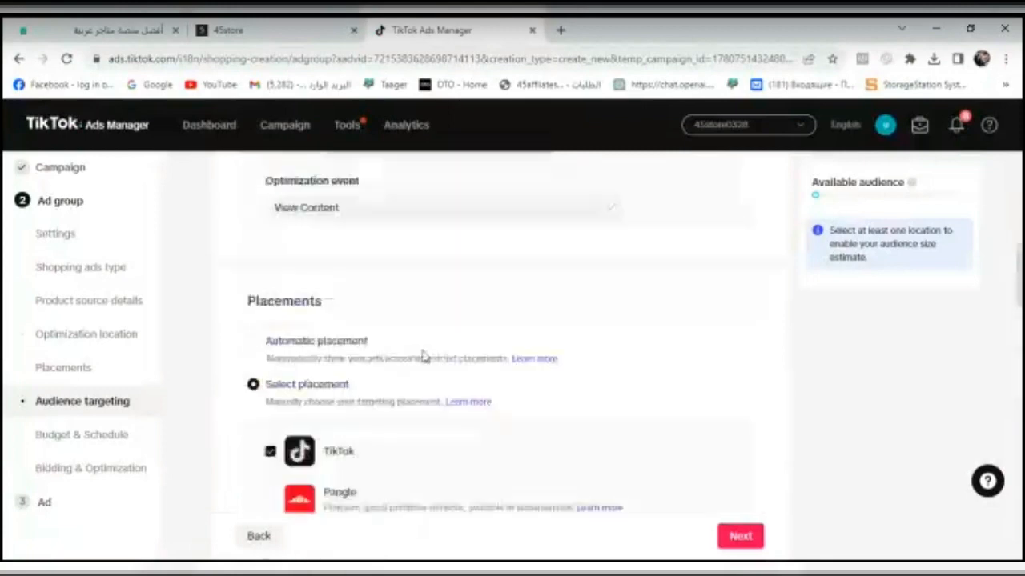
mouse_move(398, 268)
left_mouse_down()
mouse_move(450, 269)
mouse_move(404, 273)
left_mouse_up()
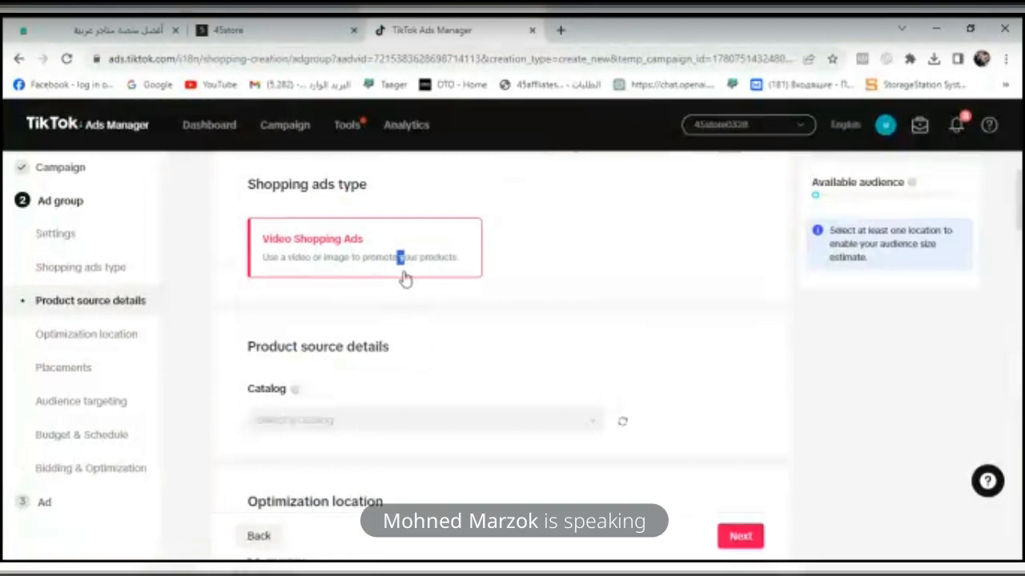
left_click(585, 280)
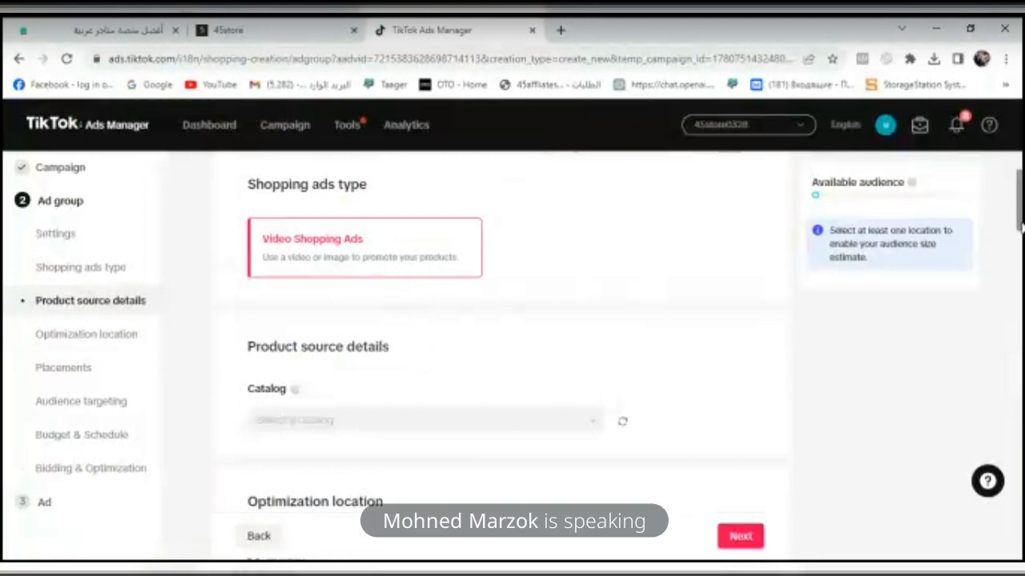
scroll(608, 296, "up", 2)
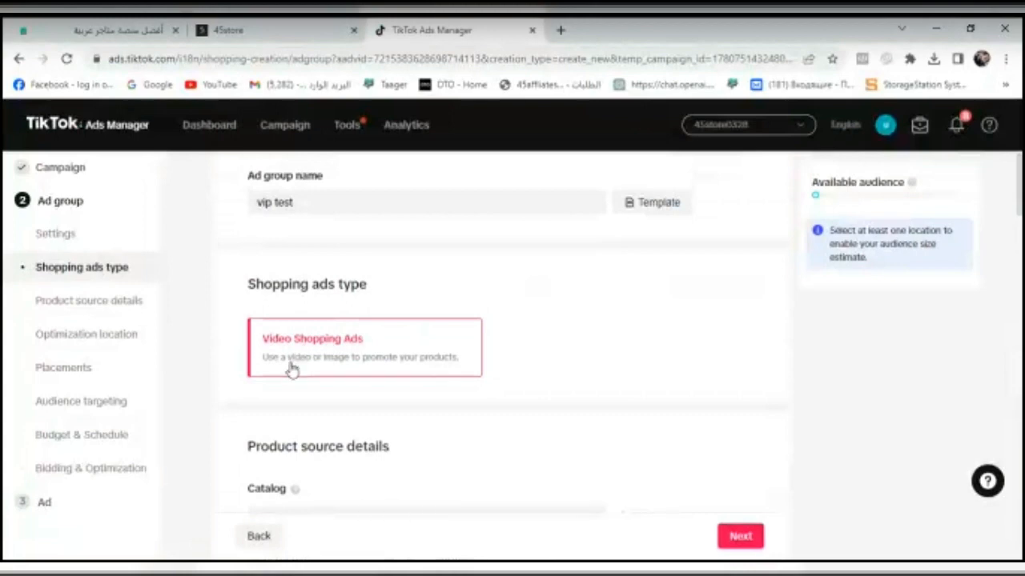
left_click(657, 213)
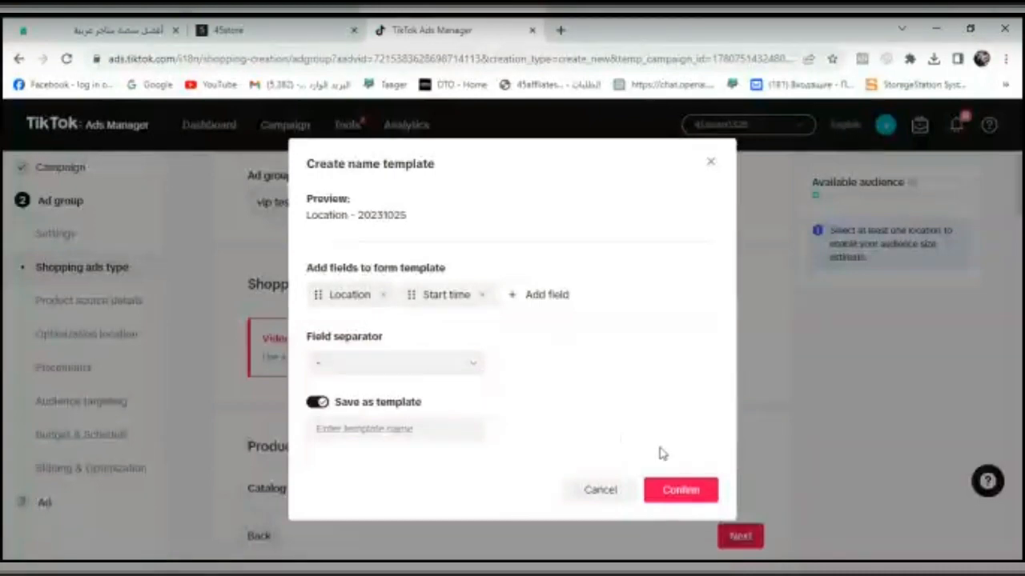
left_click(685, 488)
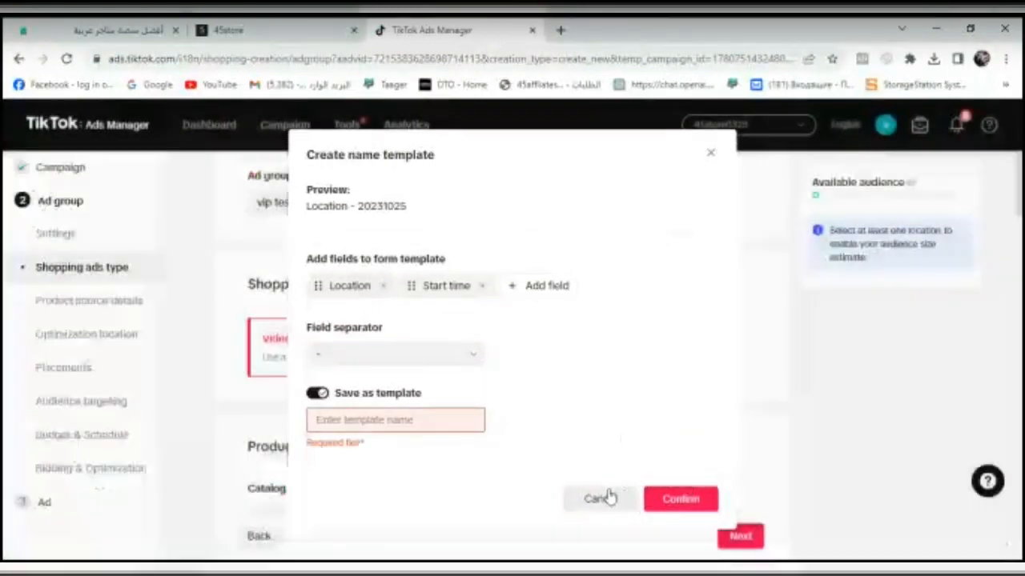
left_click(606, 497)
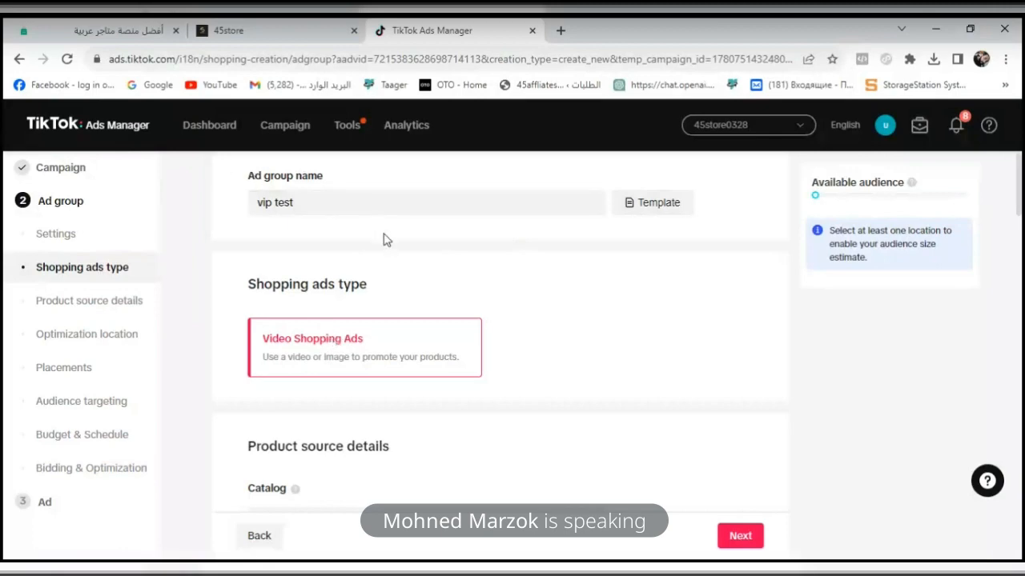
- Leave the "vip test" shopping ad group without saving and go to the campaign list
scroll(1018, 210, "up", 1)
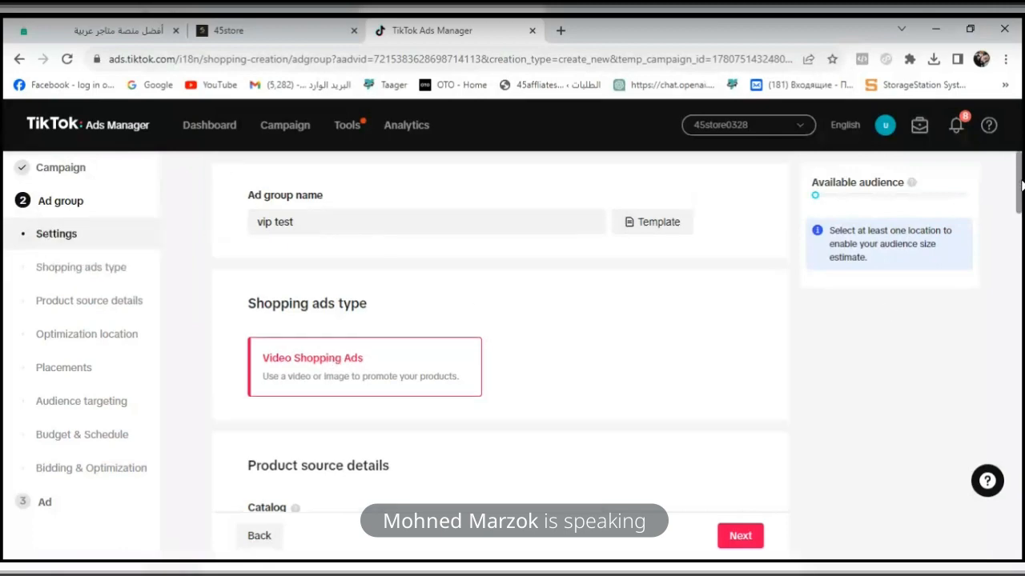
left_click(276, 135)
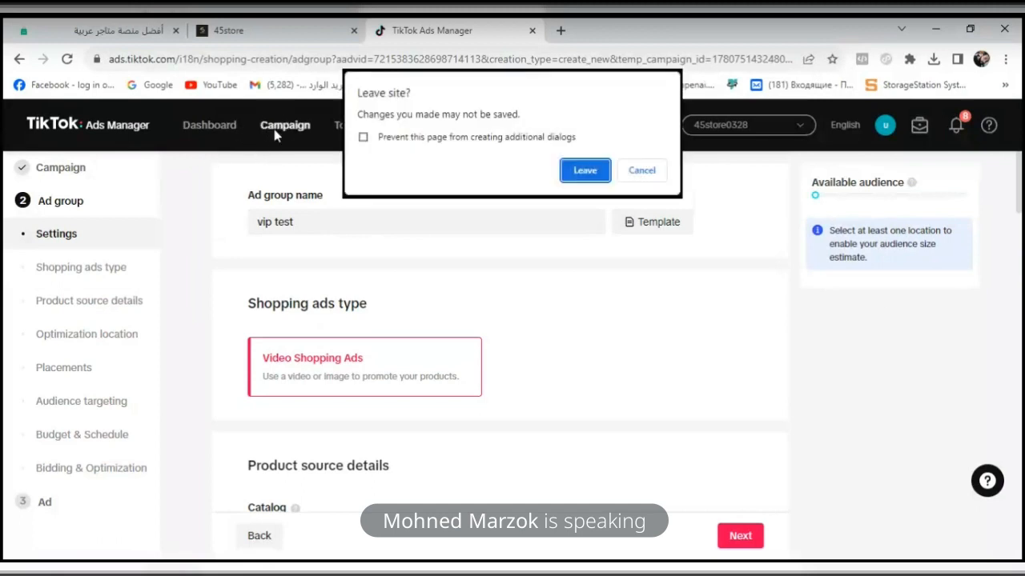
left_click(602, 171)
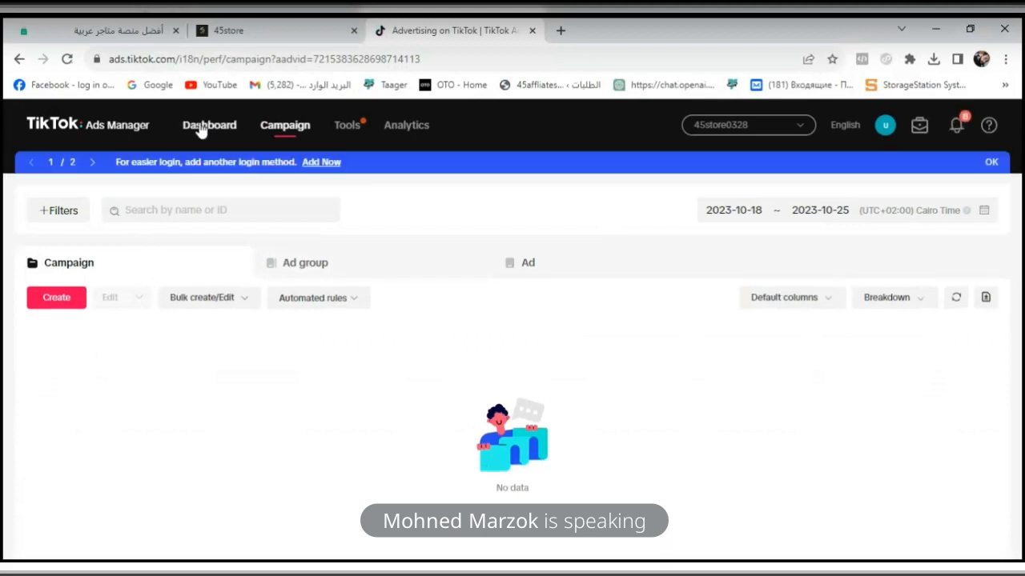
- View the ad account's dashboard and return to the campaign list
left_click(202, 128)
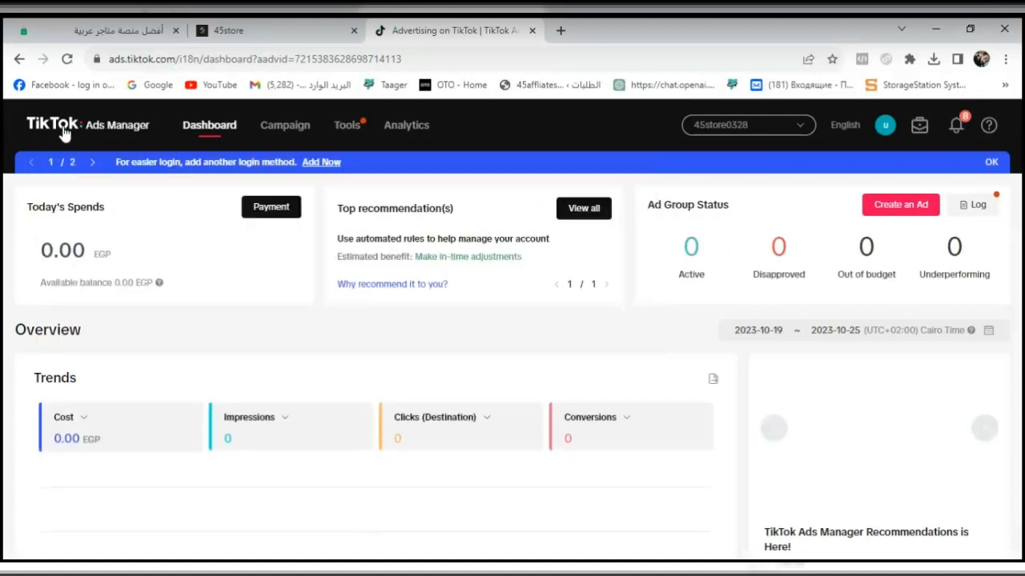
left_click(58, 131)
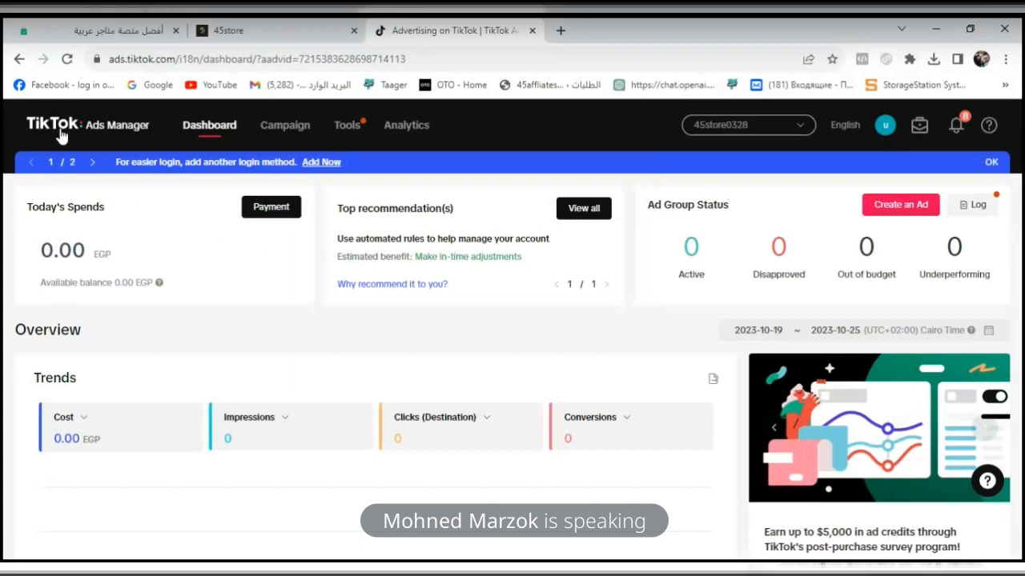
left_click(303, 132)
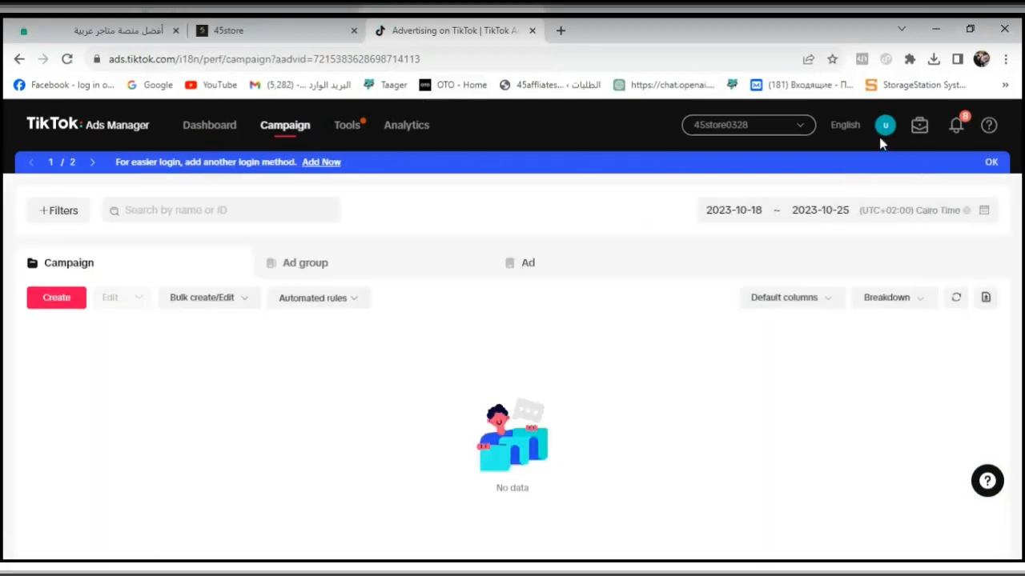
- Create a new campaign with the Website conversions objective and continue to its ad group settings
left_click(61, 299)
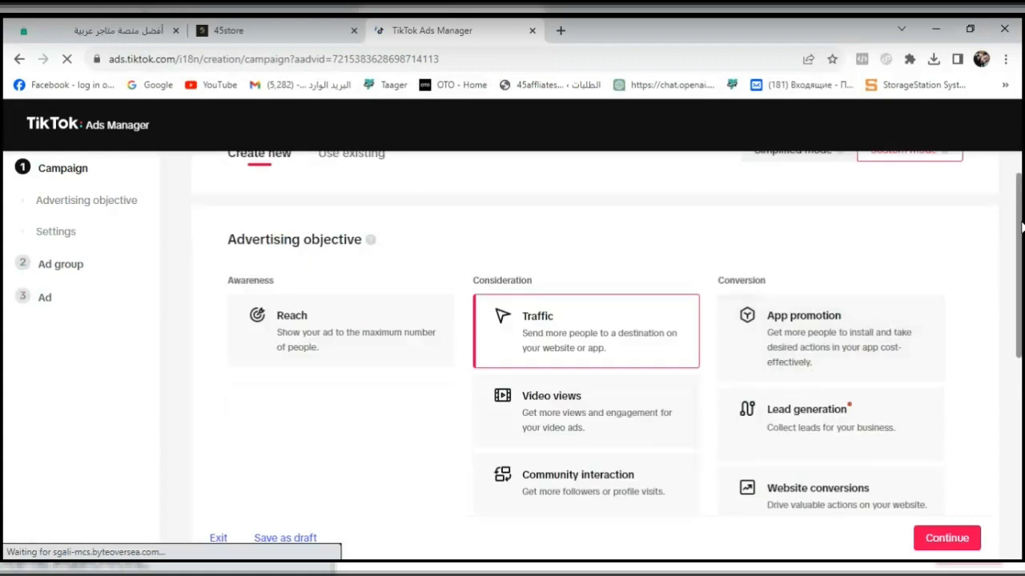
left_click_drag(1022, 239, 1022, 302)
left_click(880, 373)
scroll(881, 374, "up", 2)
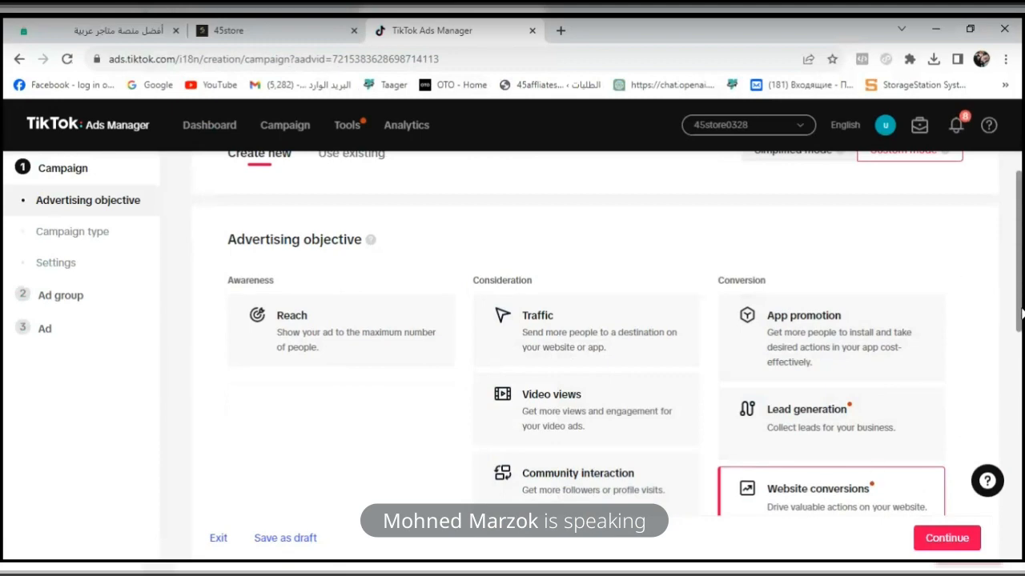
left_click_drag(1022, 410, 1022, 290)
left_click(938, 538)
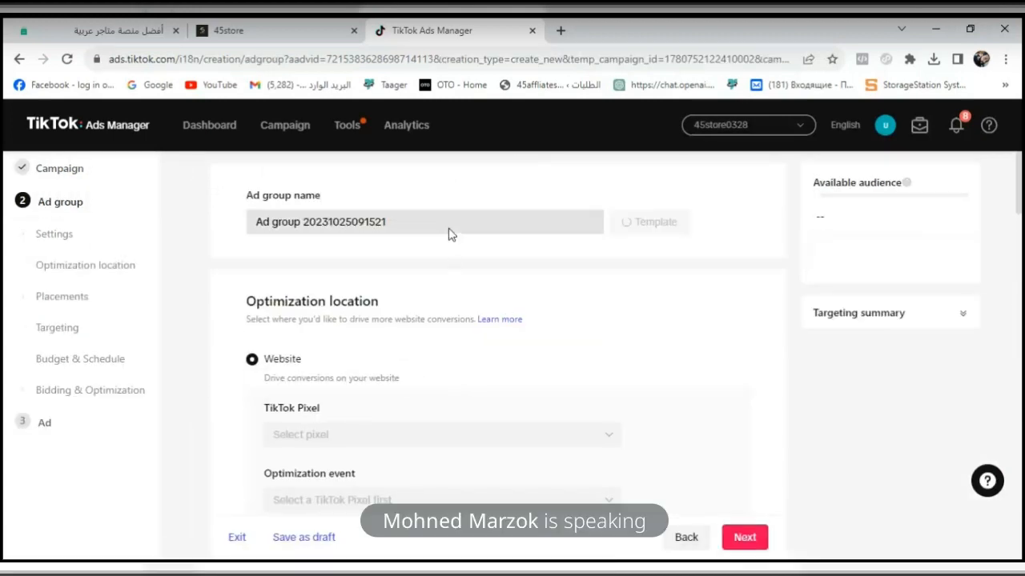
- Name the ad group vip and select easy order as its TikTok pixel
triple_click(447, 225)
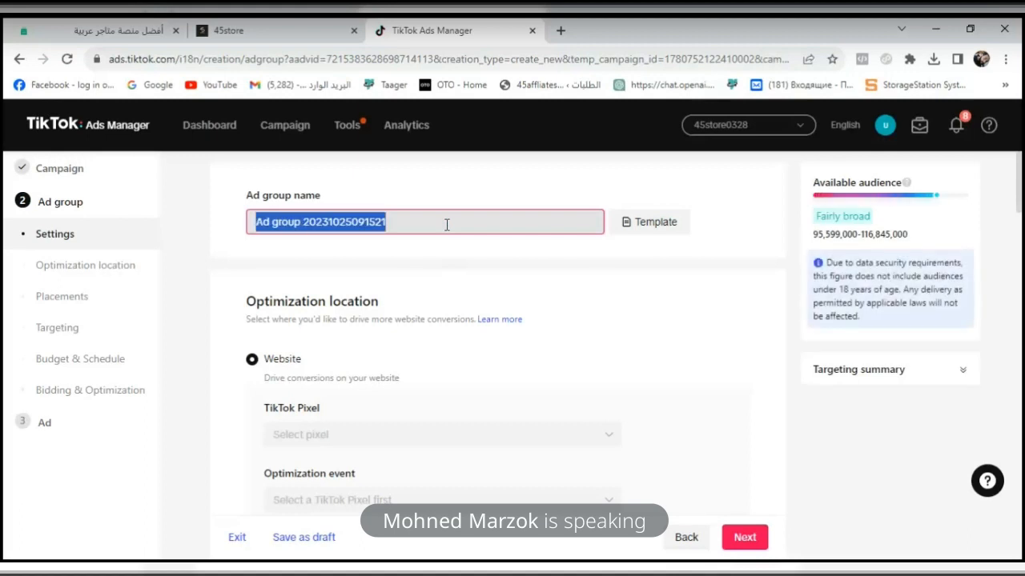
type("vip")
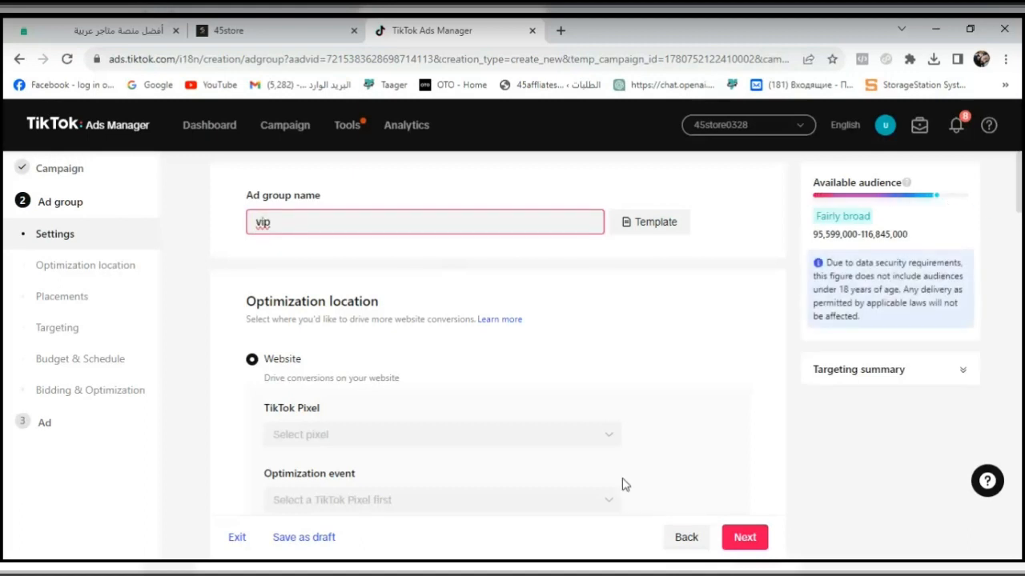
left_click(597, 439)
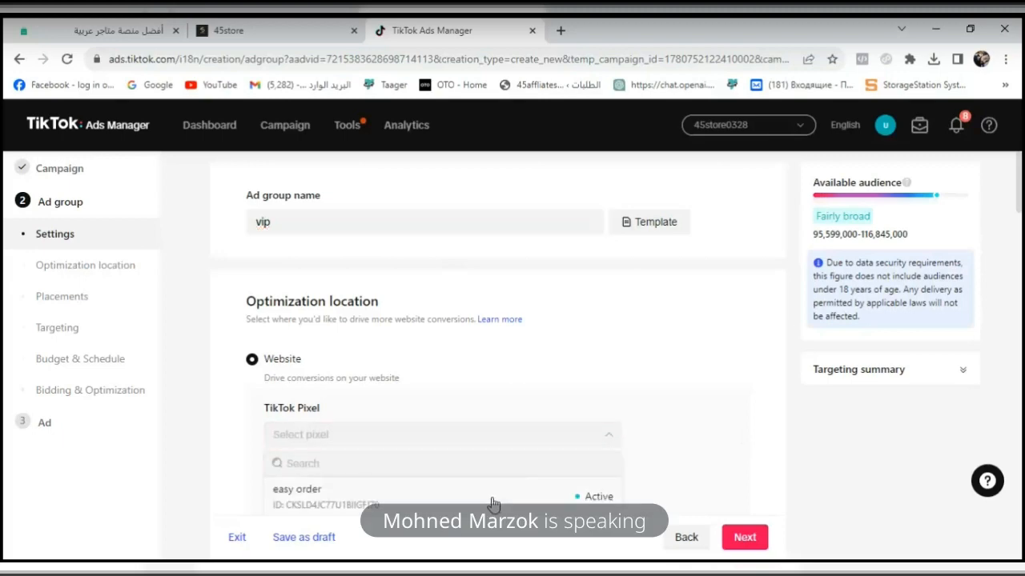
left_click(493, 501)
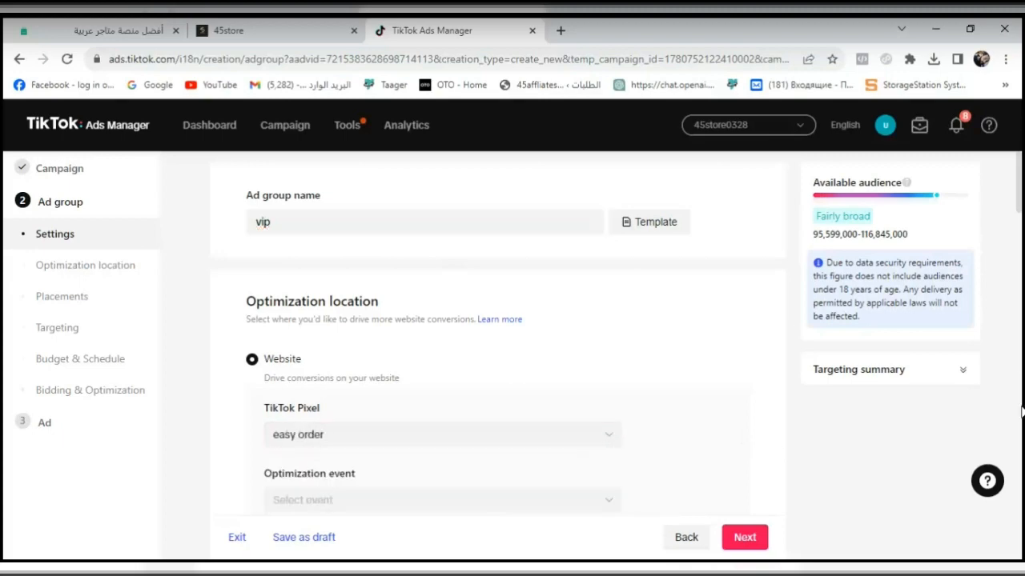
- Refresh the optimization events for the ad group's pixel and choose View Content
left_click(608, 501)
double_click(607, 501)
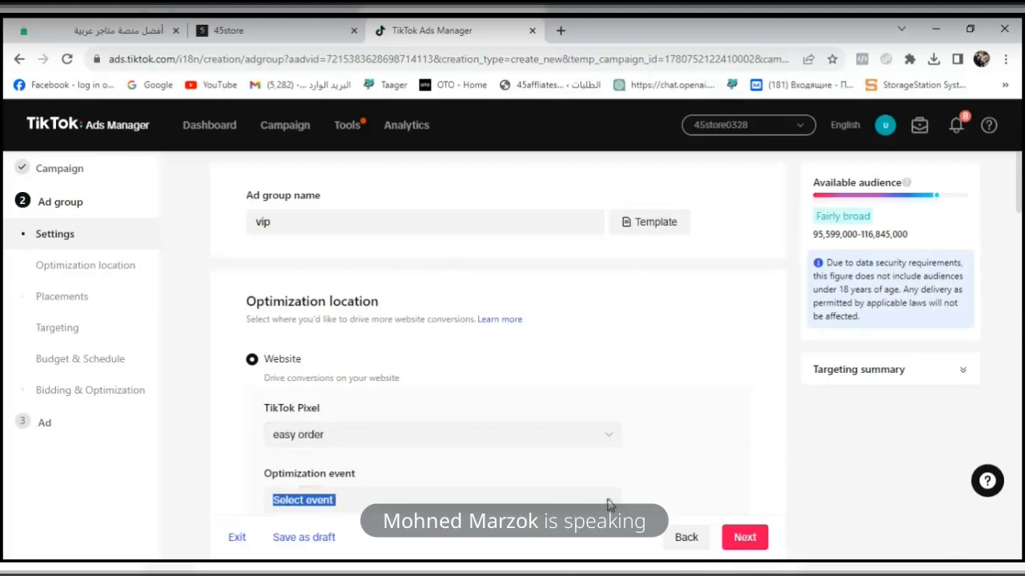
left_click(1020, 330)
left_click(1021, 330)
left_click_drag(1021, 280, 1021, 208)
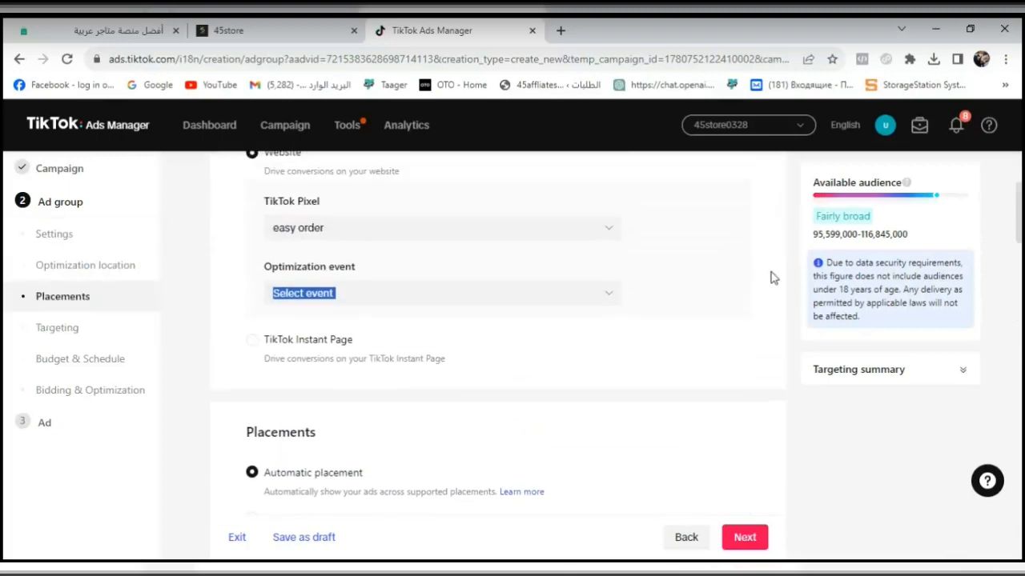
left_click(564, 290)
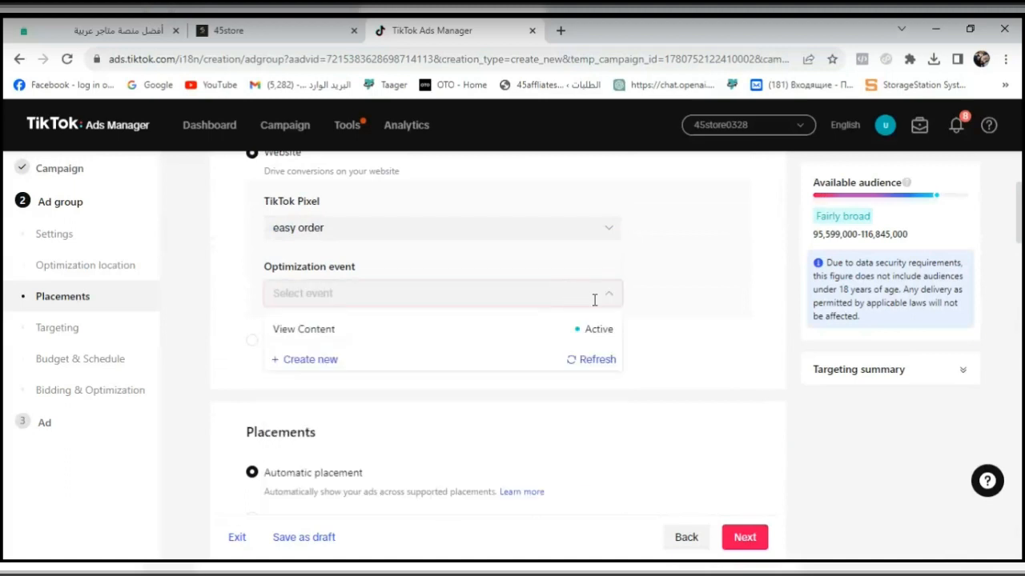
left_click(591, 355)
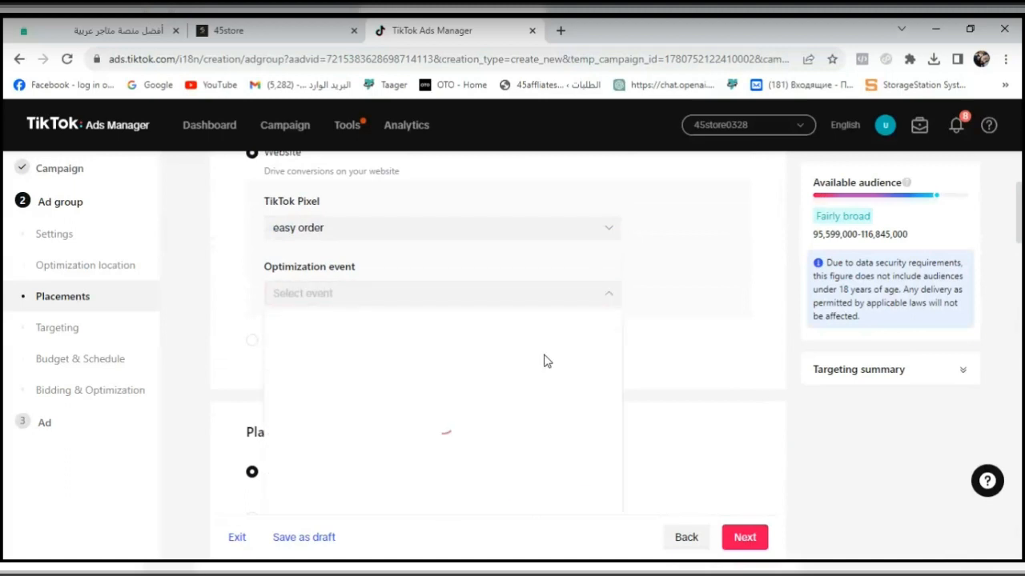
left_click(538, 340)
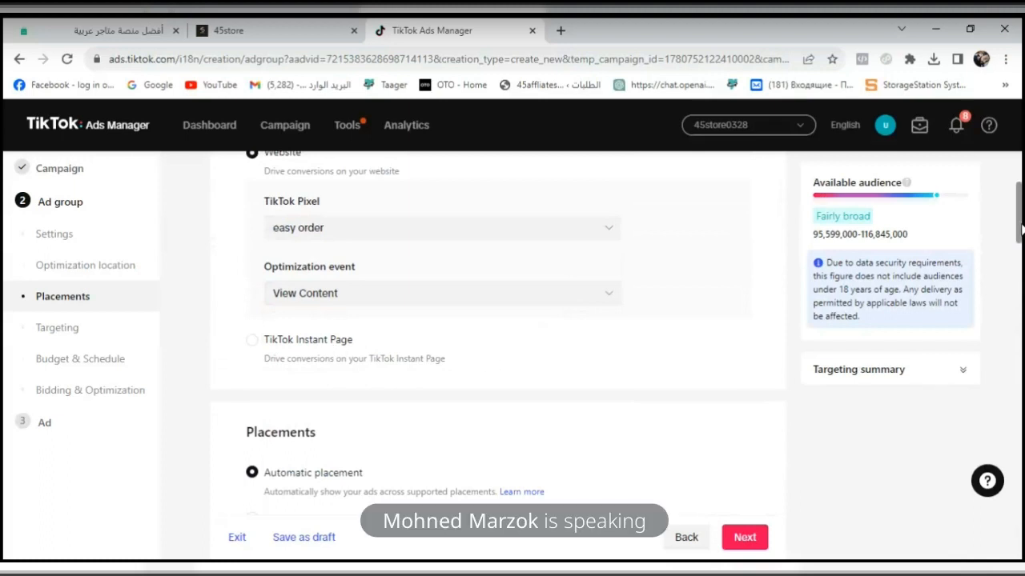
- Switch the ad group to manually selected placements and exclude Global App Bundle and Pangle, keeping only TikTok
left_click_drag(1021, 230, 1020, 262)
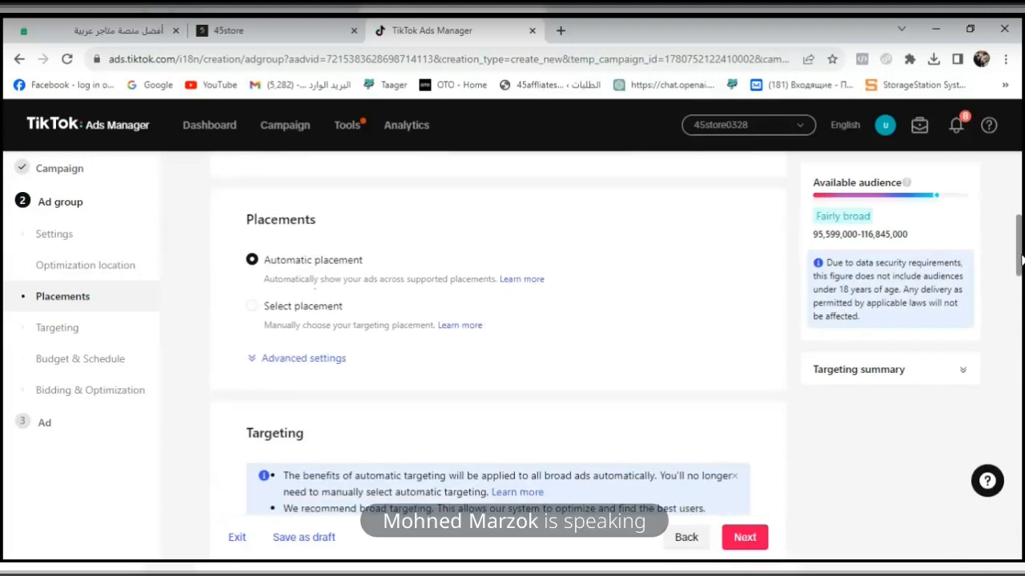
left_click(252, 304)
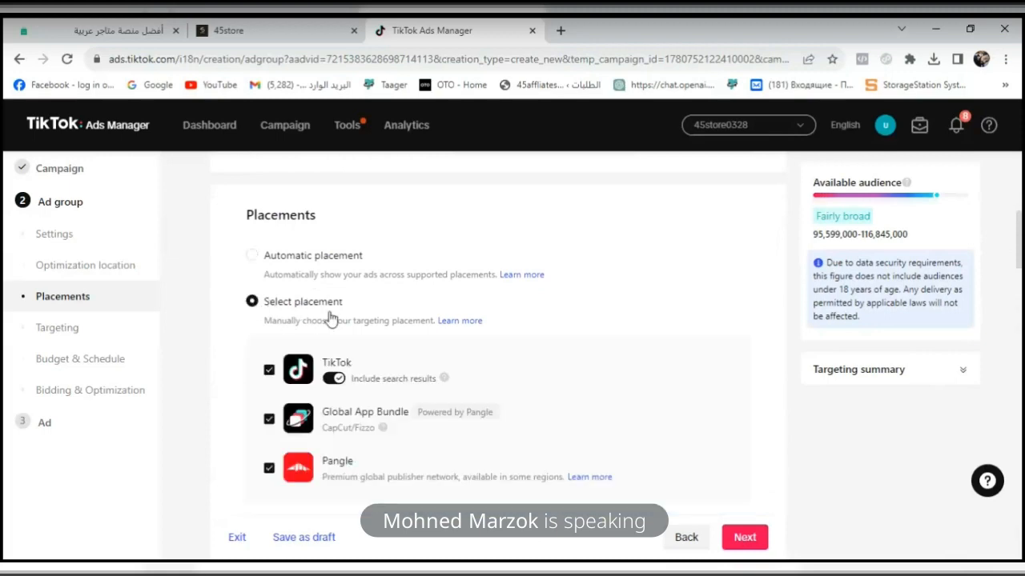
left_click(269, 420)
left_click(269, 468)
left_click(268, 472)
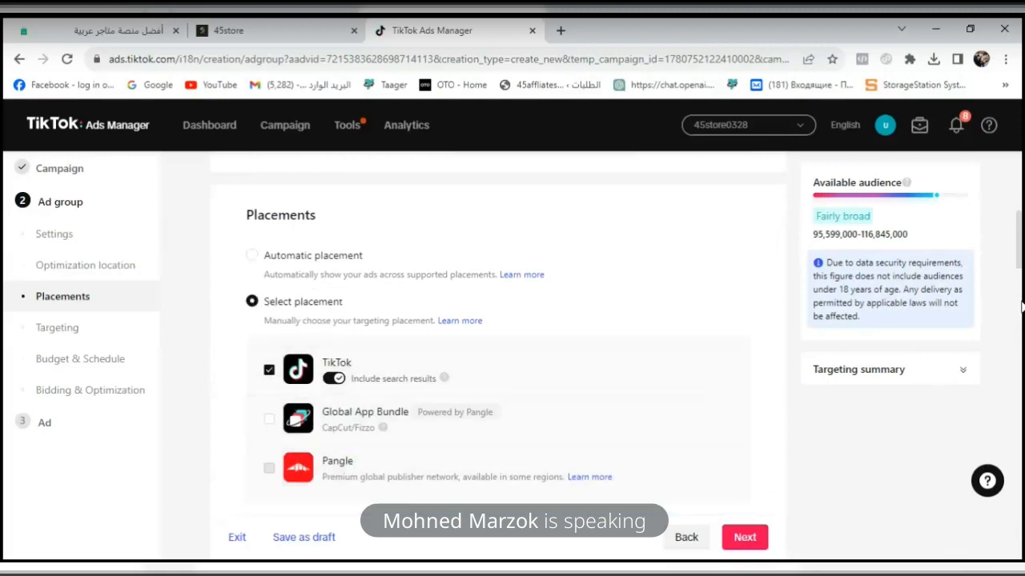
- Target the 18-24 and 45-54 age groups in the ad group's demographics
left_click_drag(1021, 253, 1021, 344)
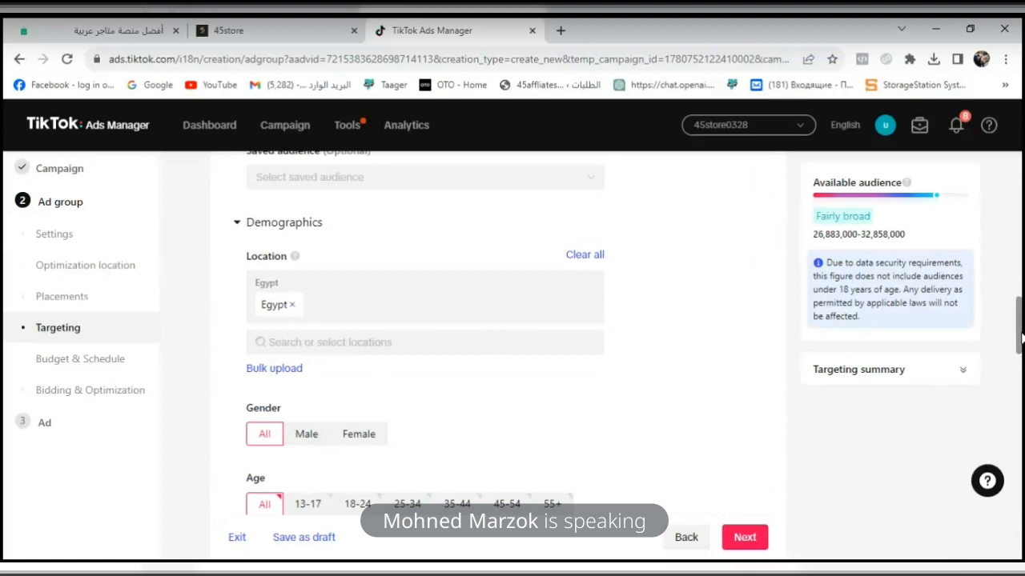
scroll(479, 400, "down", 3)
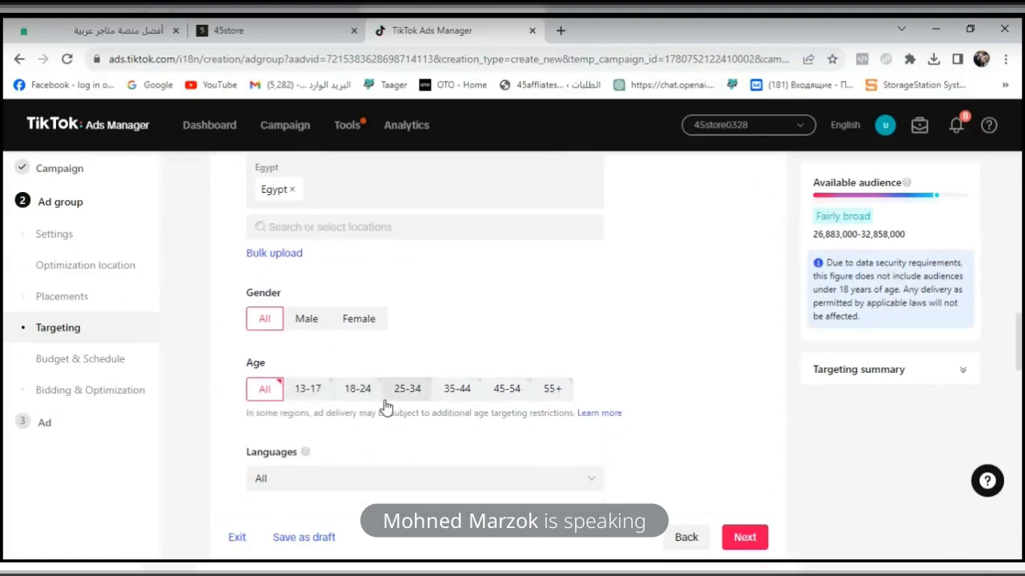
left_click(358, 389)
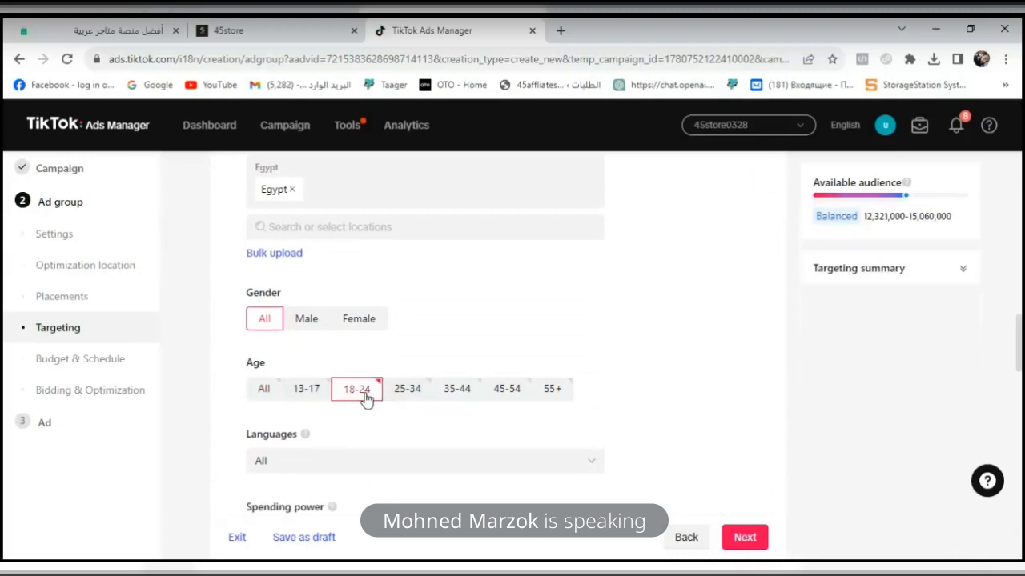
left_click(505, 390)
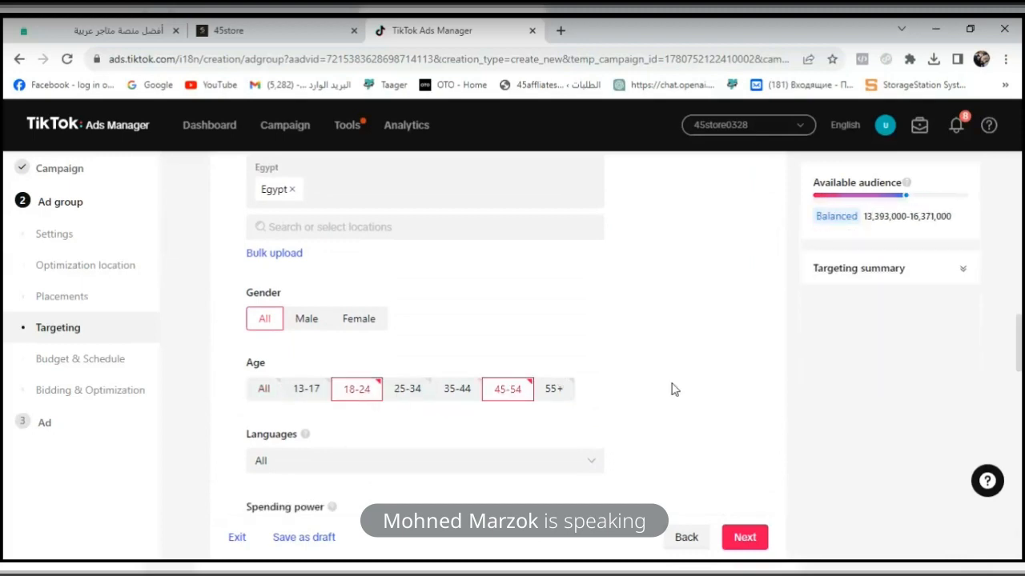
- Restrict the targeted languages to Arabic and English
left_click_drag(1021, 363, 1020, 386)
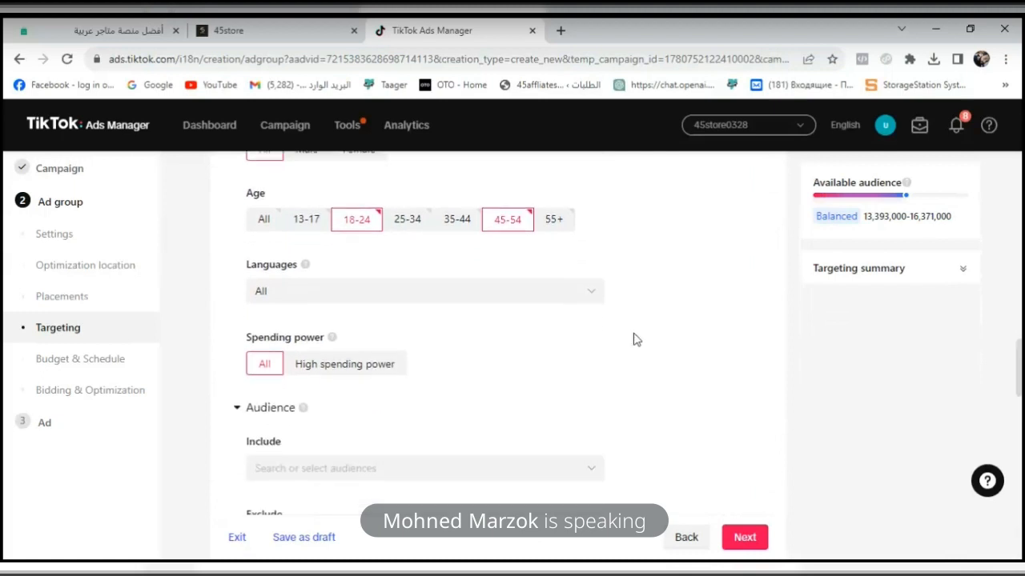
left_click(521, 304)
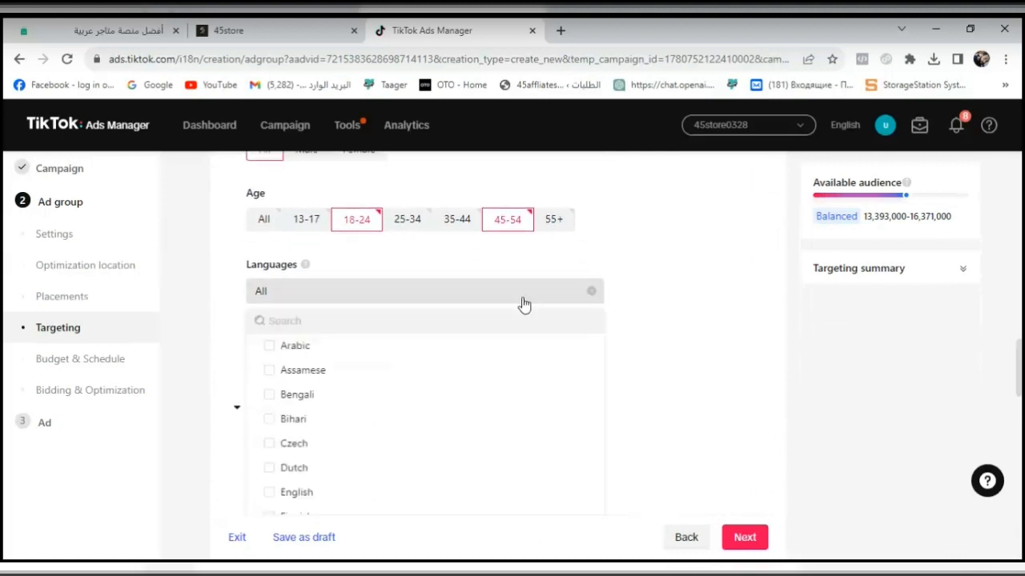
left_click(309, 353)
left_click(424, 319)
type("eng")
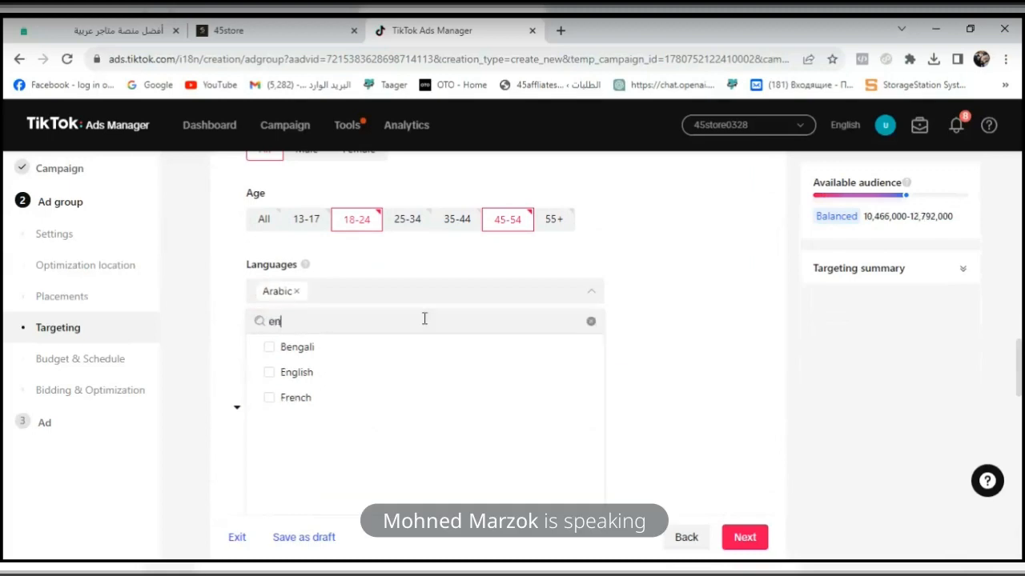
left_click(345, 376)
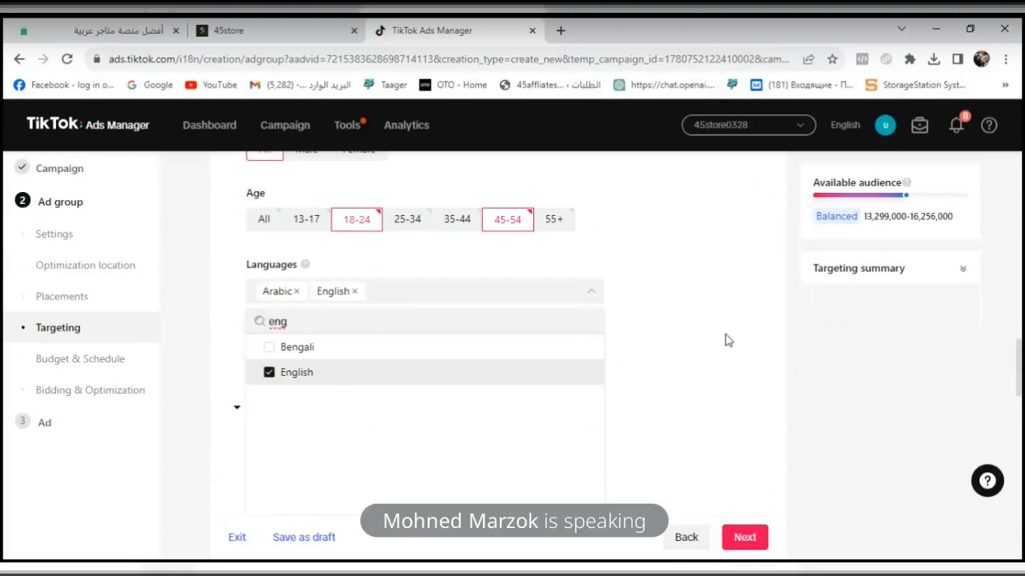
left_click(728, 340)
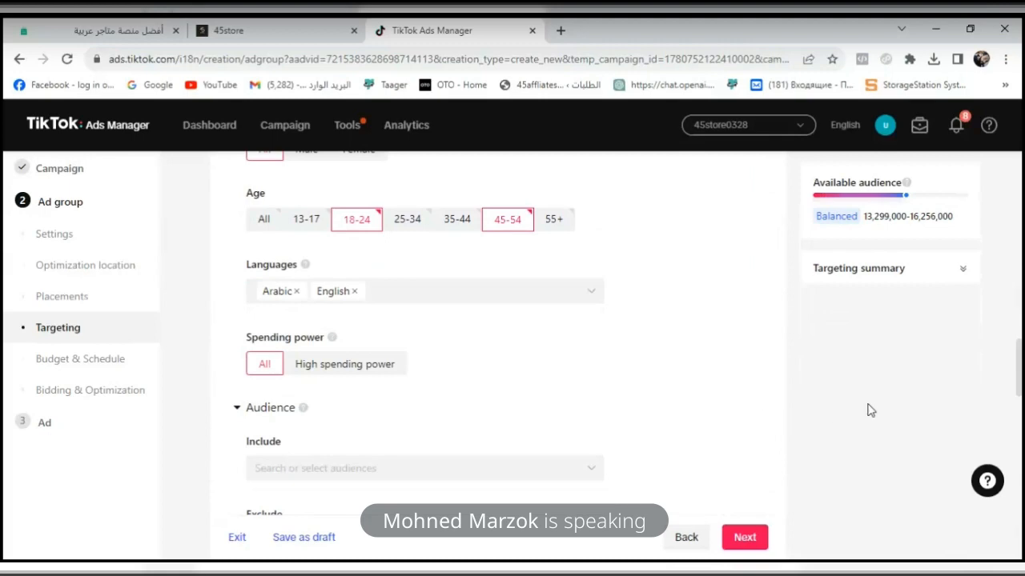
- Search the audiences available to include for clo, clear the search and close the list
left_click_drag(1019, 371, 1019, 390)
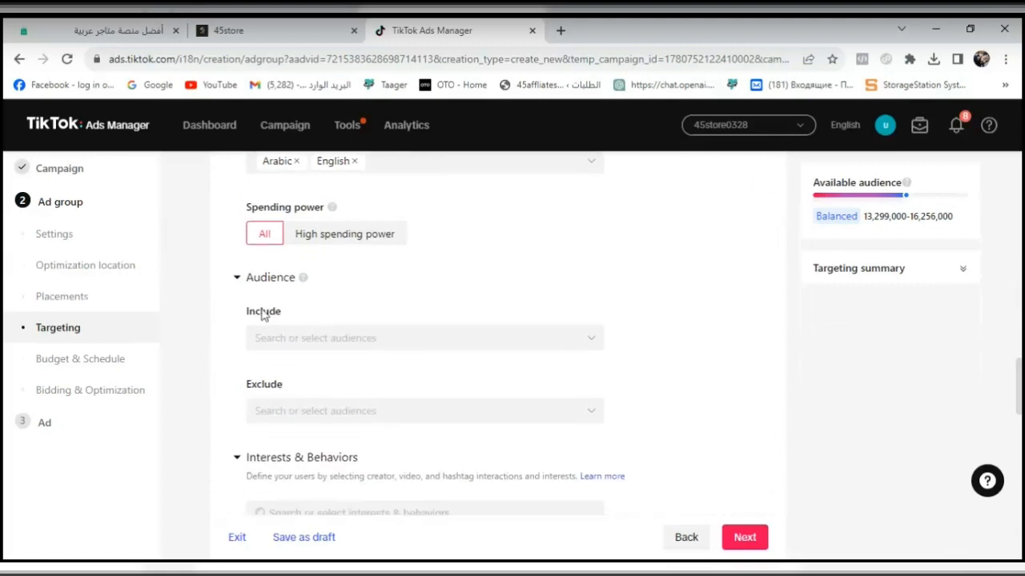
left_click(301, 338)
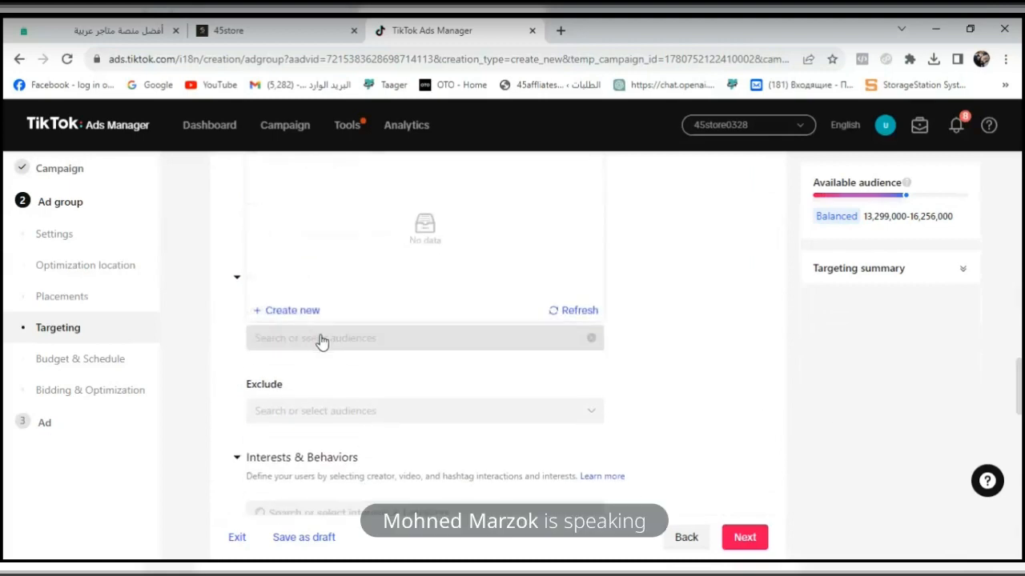
mouse_move(1021, 375)
left_mouse_down()
mouse_move(1021, 339)
mouse_move(1022, 369)
left_mouse_up()
left_click(911, 346)
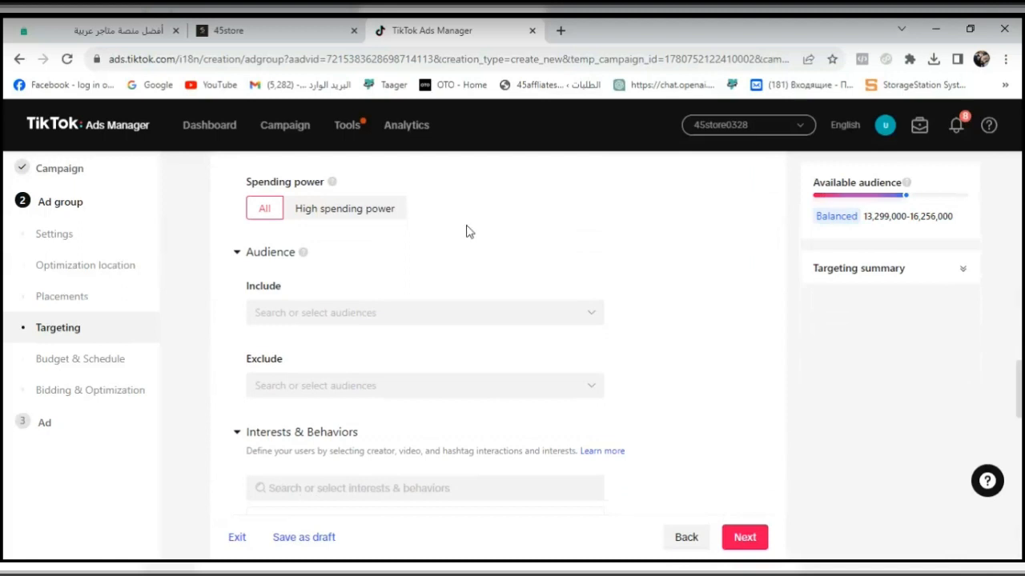
left_click(421, 319)
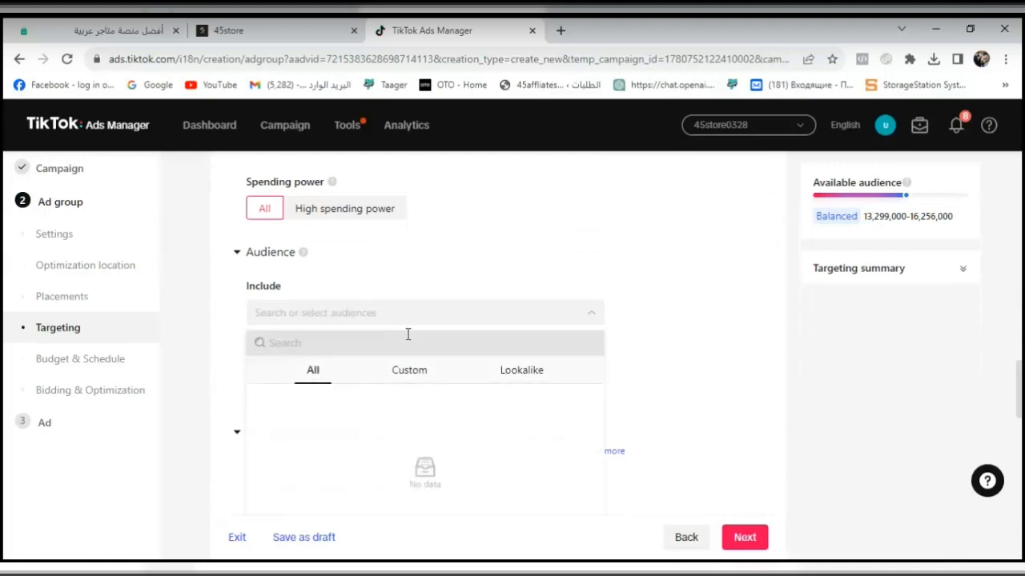
left_click(321, 372)
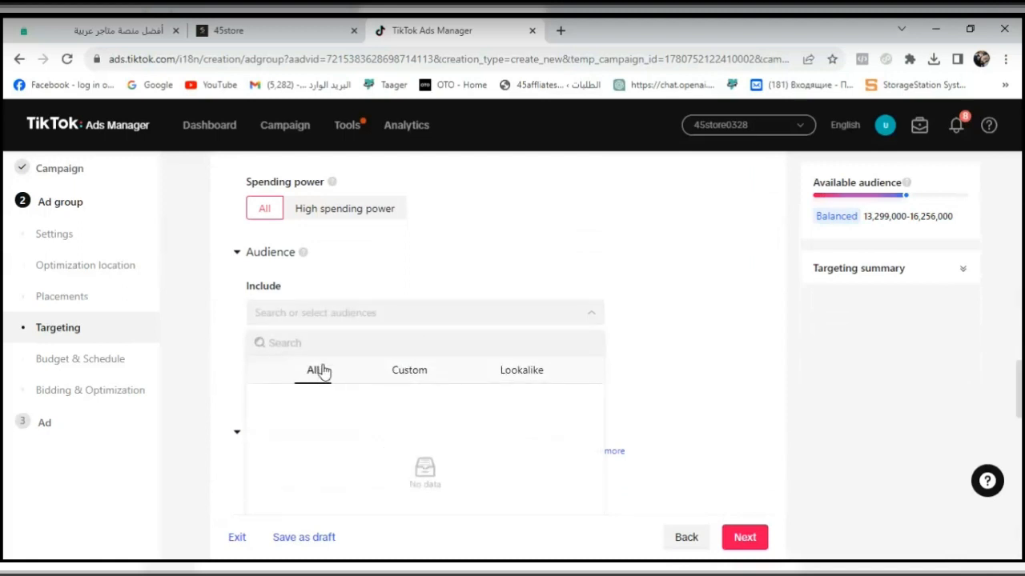
type("clothes")
double_click(560, 352)
key("BackSpace")
left_click(545, 324)
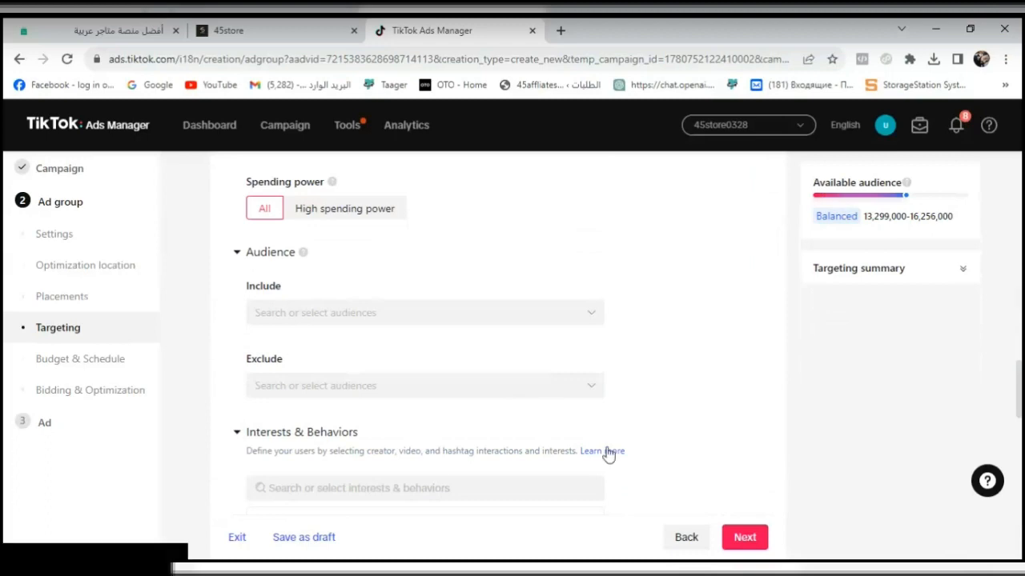
- Try the High spending power option, set spending power back to All and collapse the Interests & Behaviors section
left_click_drag(294, 253, 257, 253)
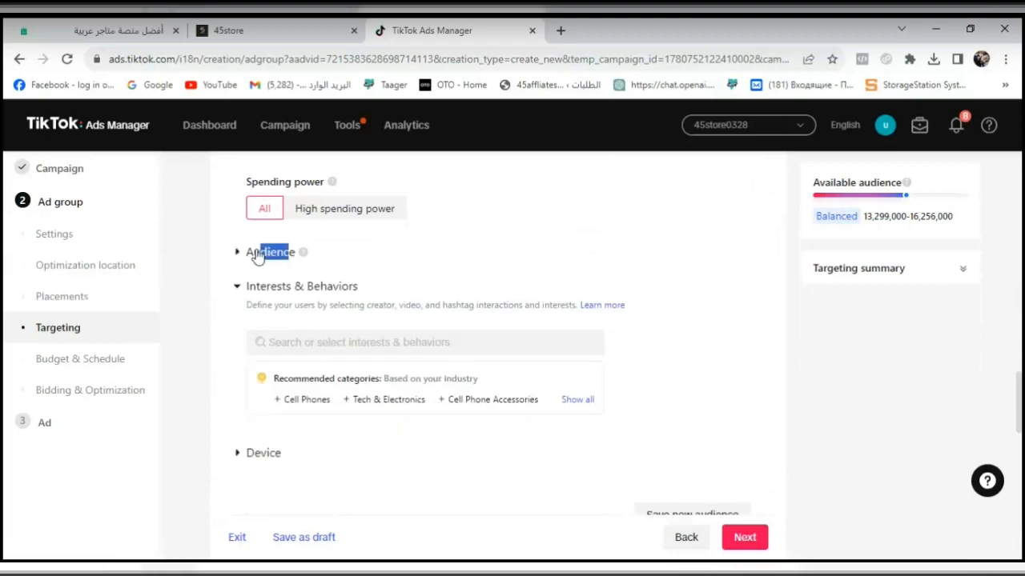
left_click(257, 253)
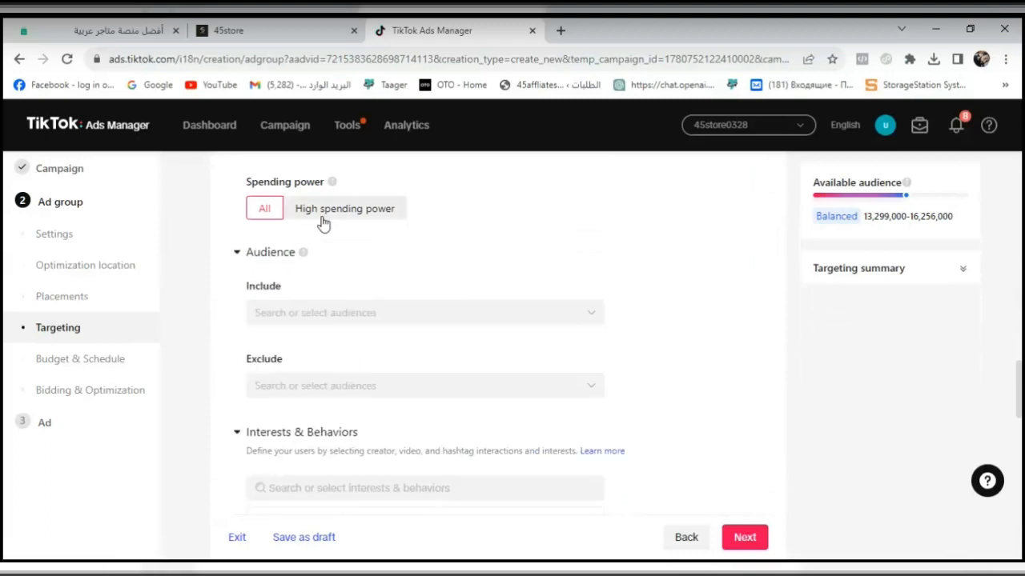
left_click(320, 217)
left_click(264, 216)
left_click(319, 434)
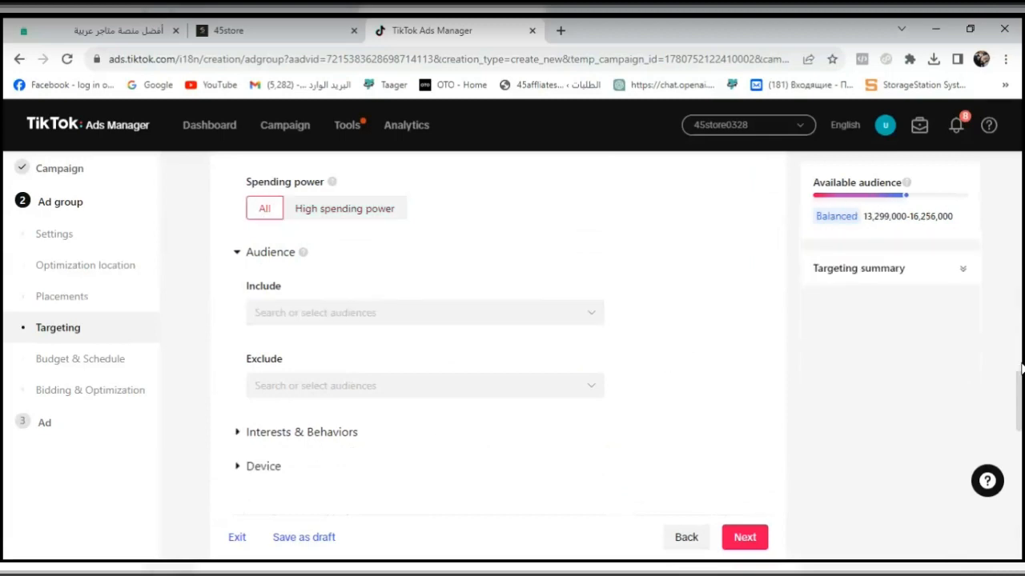
- Open the audience creation page from the included audiences list and return to the ad group settings
scroll(657, 420, "up", 1)
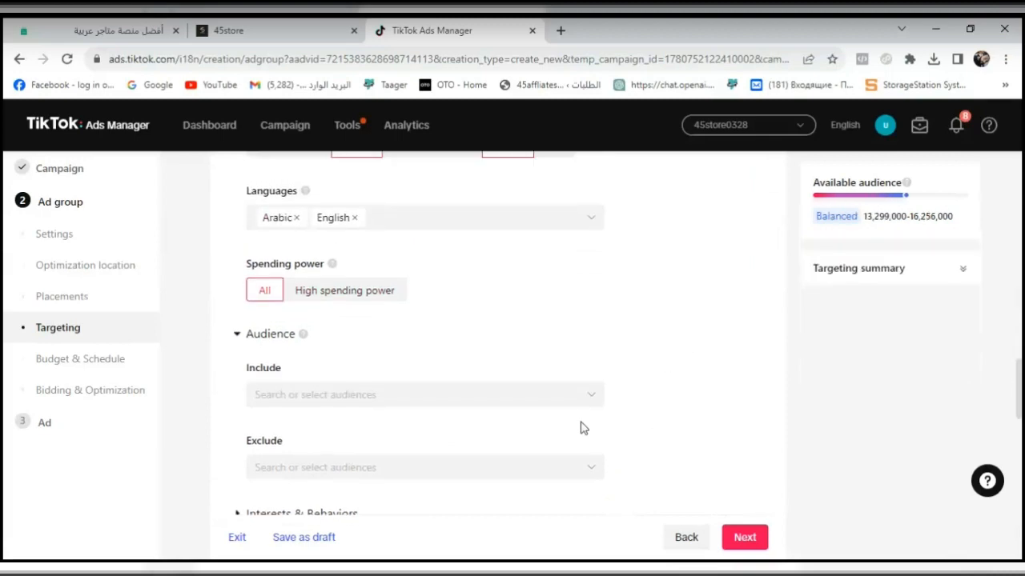
left_click(588, 400)
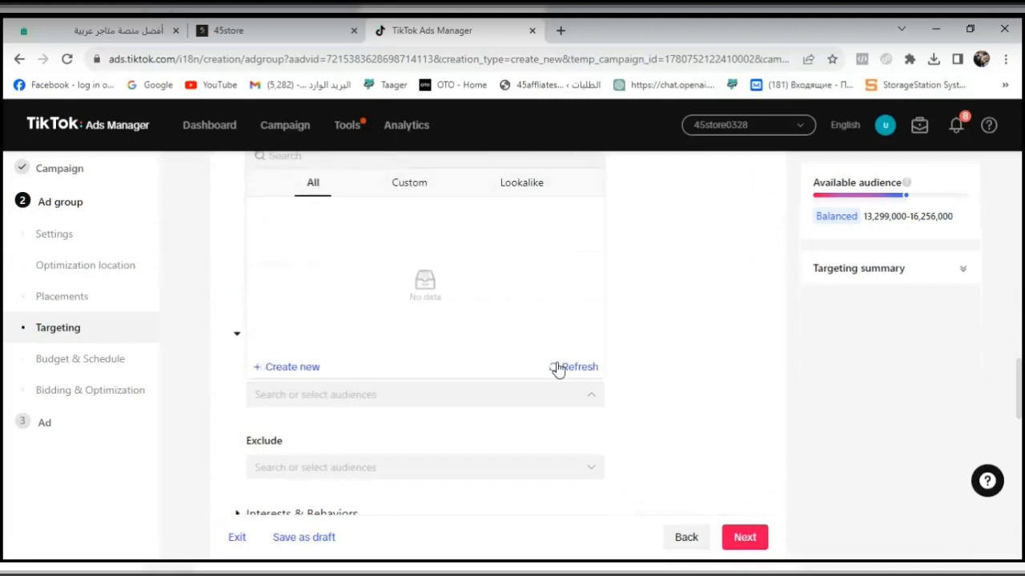
left_click(284, 370)
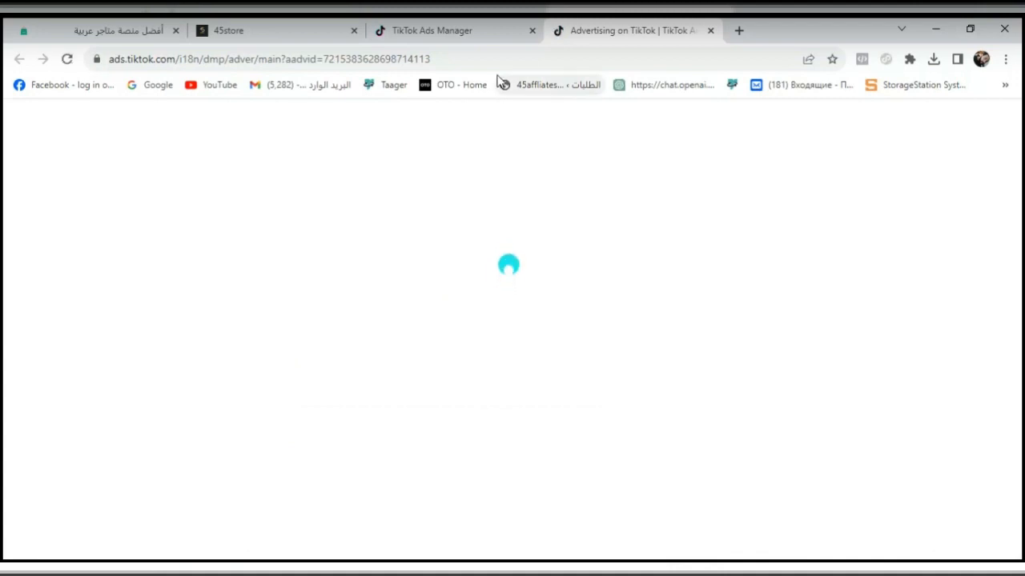
left_click(486, 34)
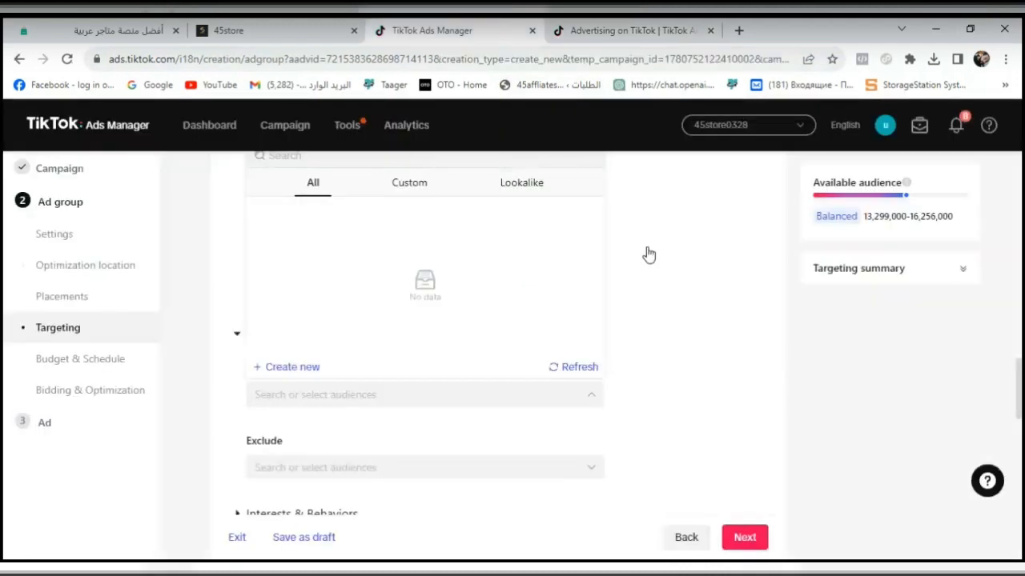
left_click(768, 299)
- Expand the full targeting summary to review the ad group's location, language, age and remaining settings
scroll(1021, 361, "up", 1)
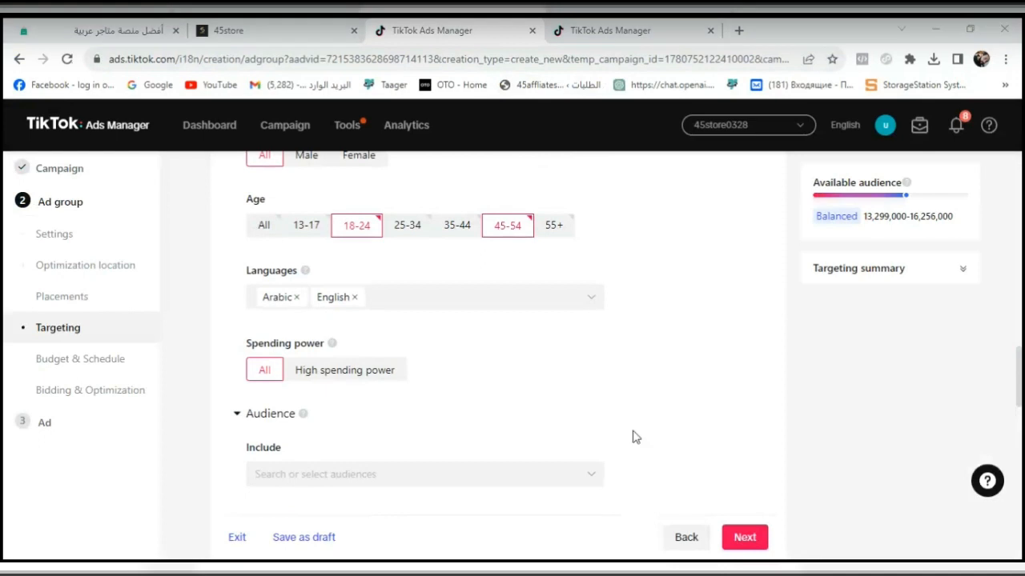
left_click(961, 368)
scroll(961, 336, "up", 1)
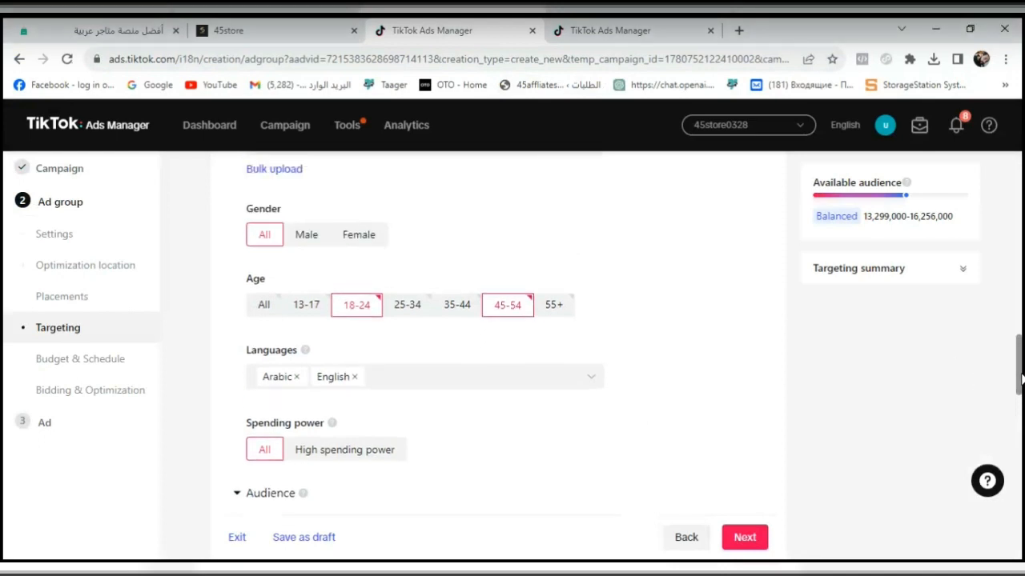
left_click(942, 283)
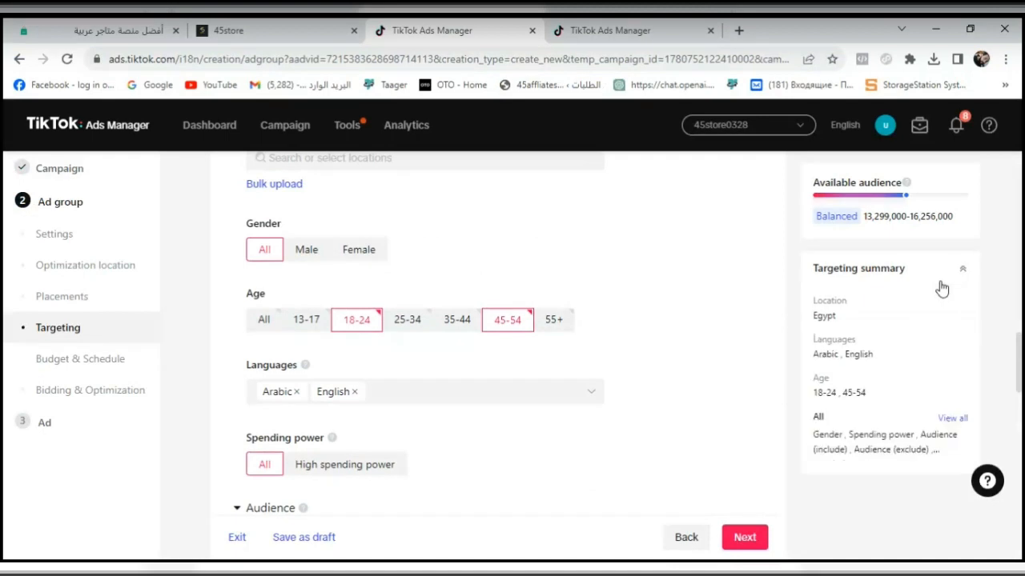
left_click(952, 418)
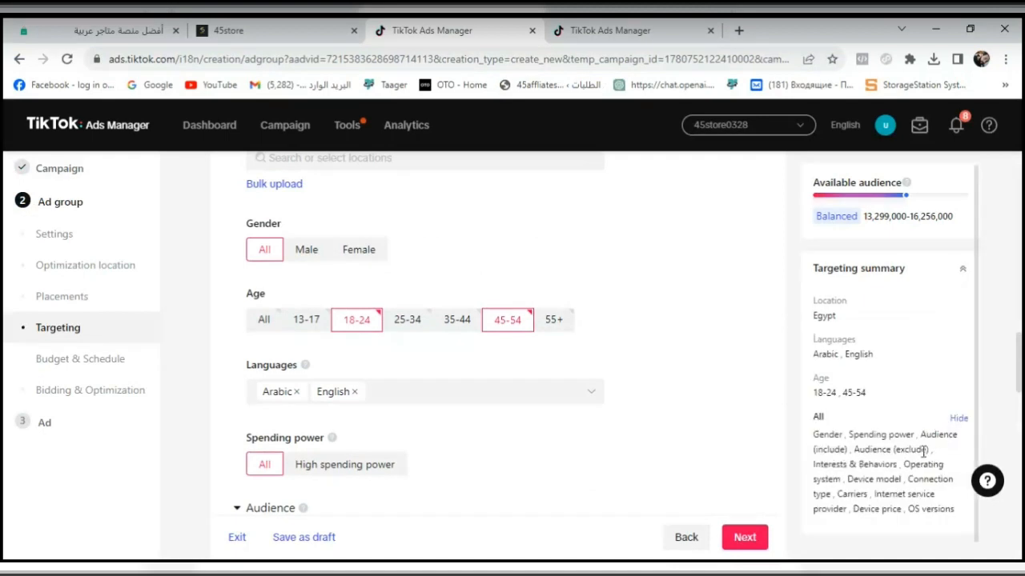
- Show the advanced placement settings and turn off video download
left_click_drag(1021, 386, 1020, 315)
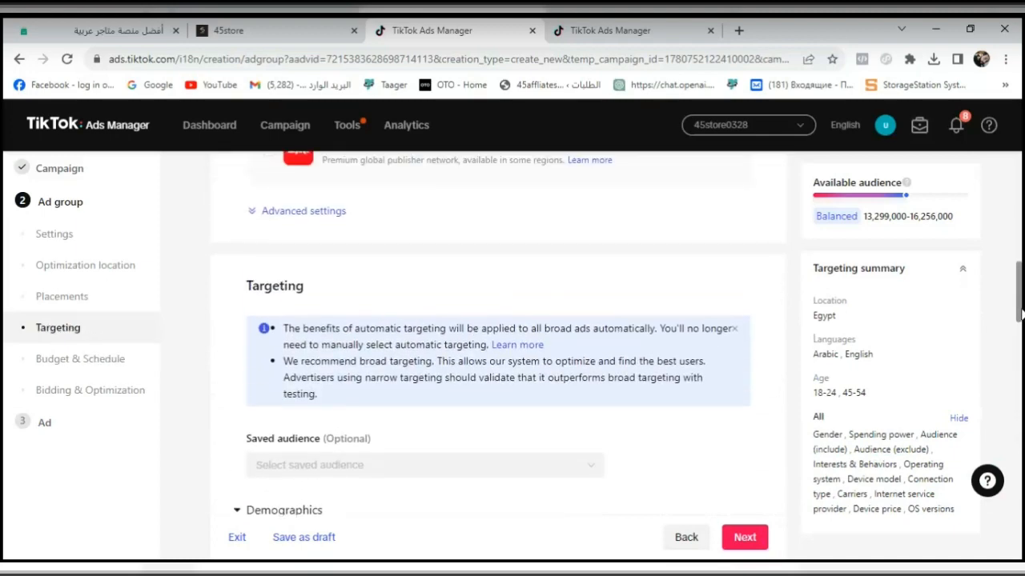
left_click(258, 211)
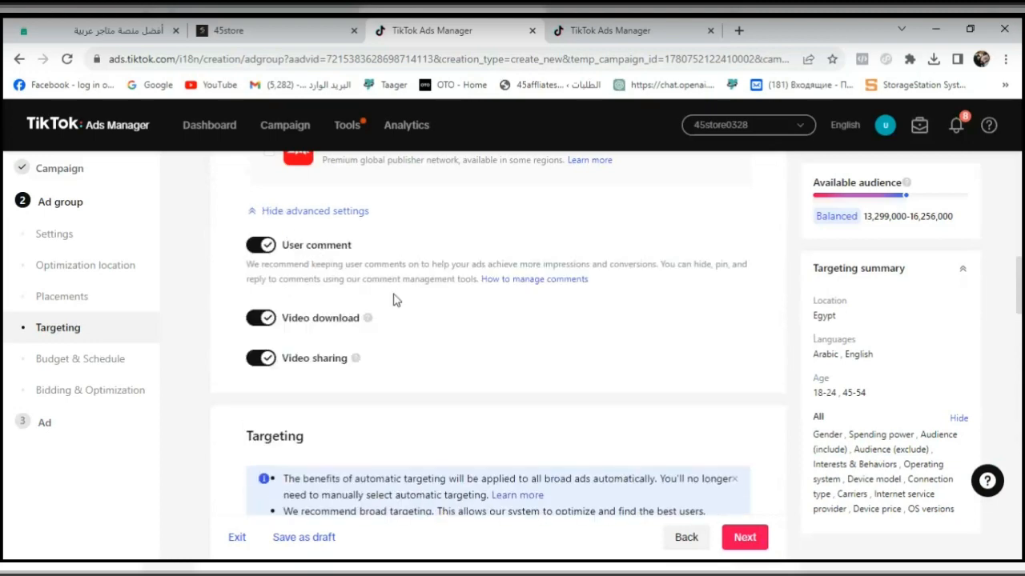
left_click(259, 318)
mouse_move(330, 360)
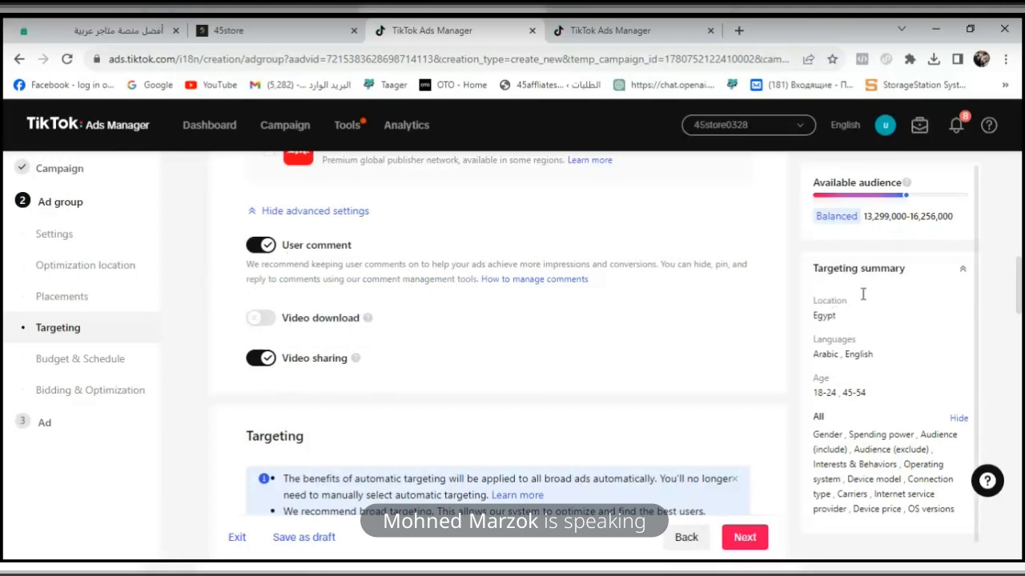
- Start creating a custom audience of the Website Traffic type on the Audiences page
scroll(1021, 290, "down", 1)
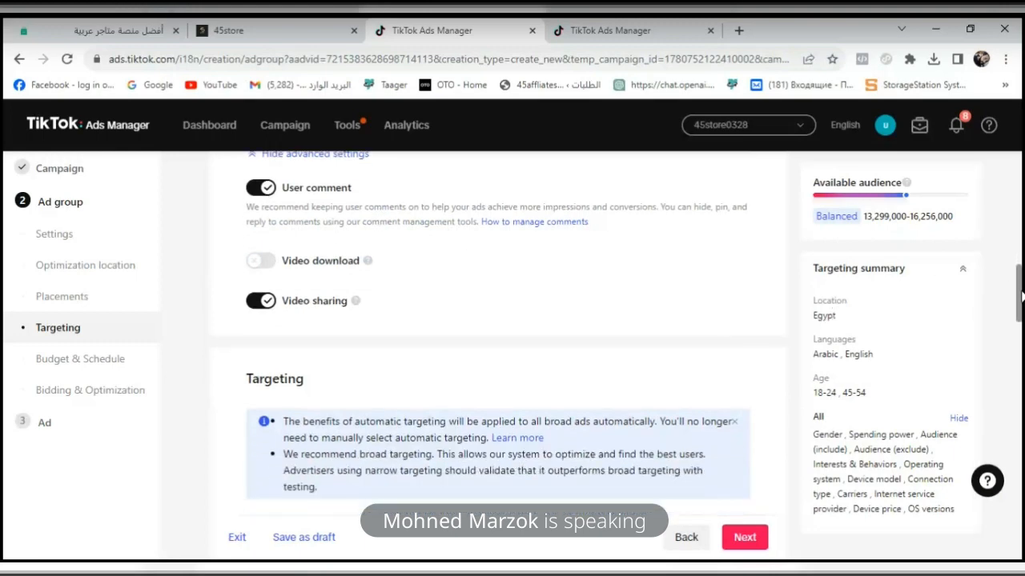
left_click(640, 32)
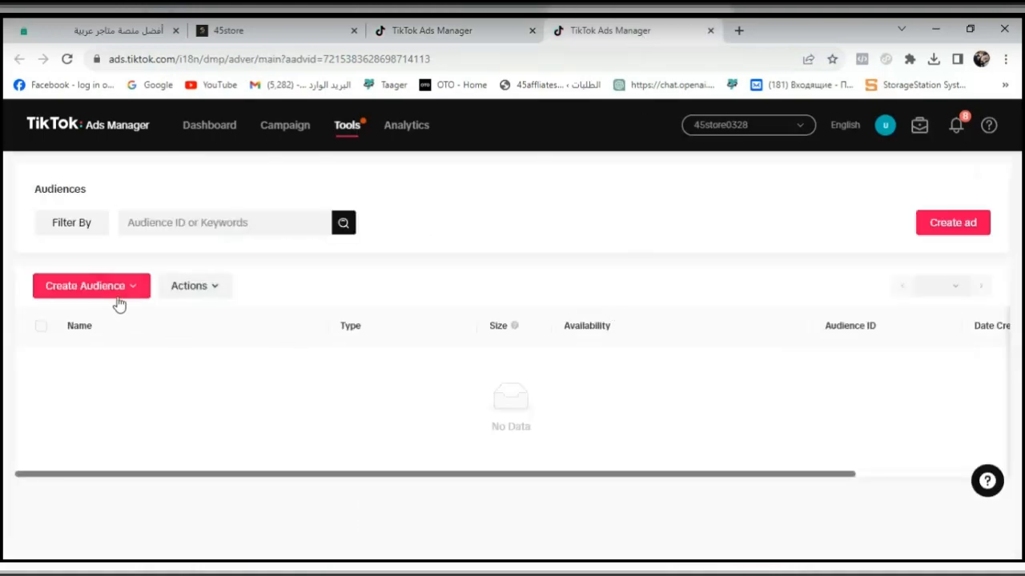
left_click(113, 299)
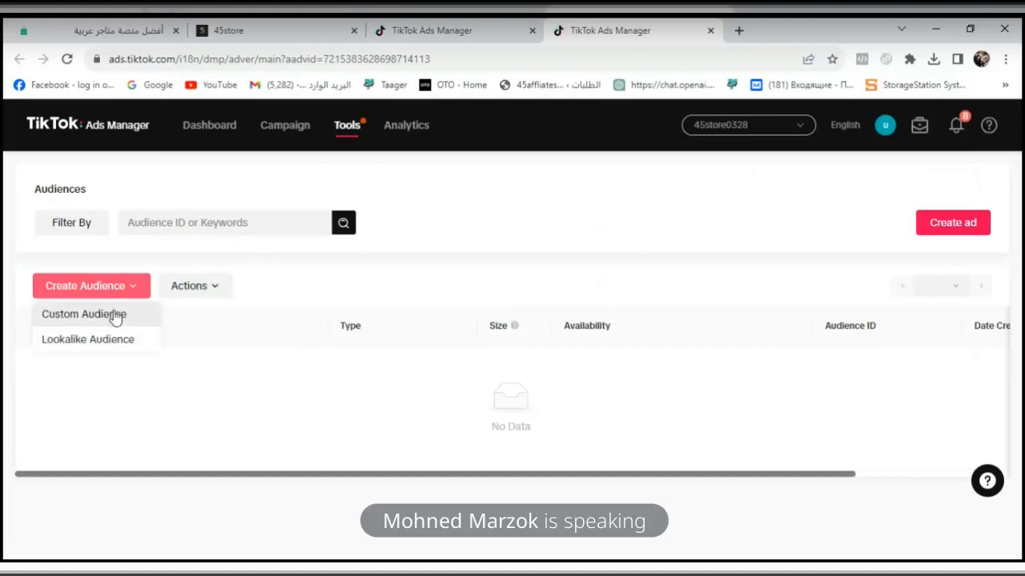
left_click(113, 315)
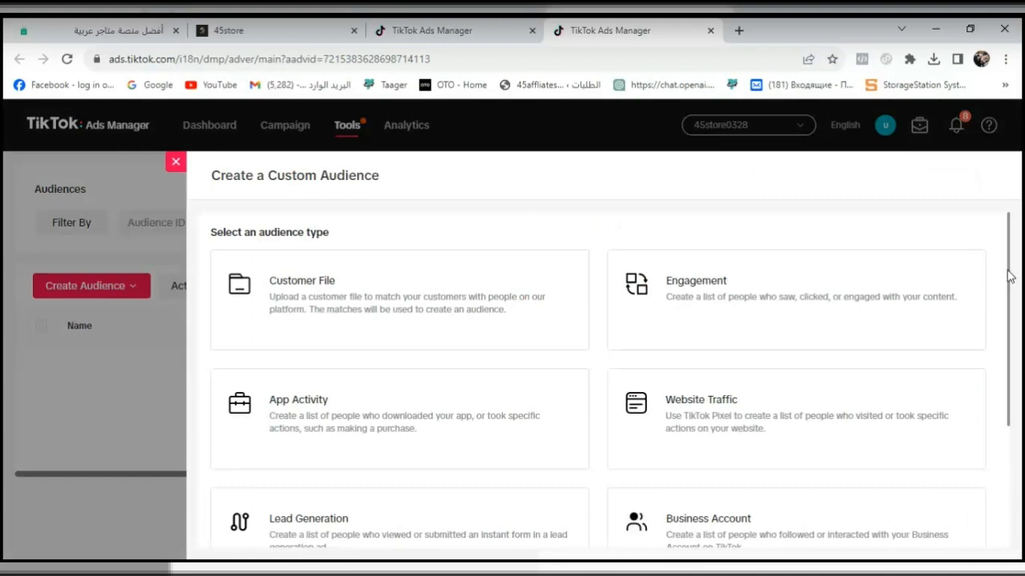
left_click_drag(1010, 270, 1020, 335)
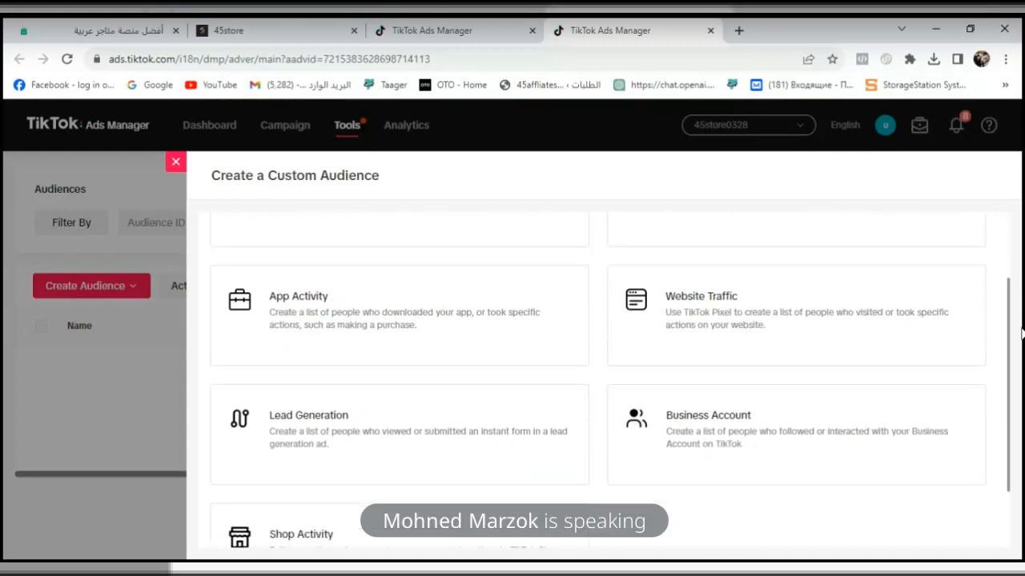
left_click(894, 312)
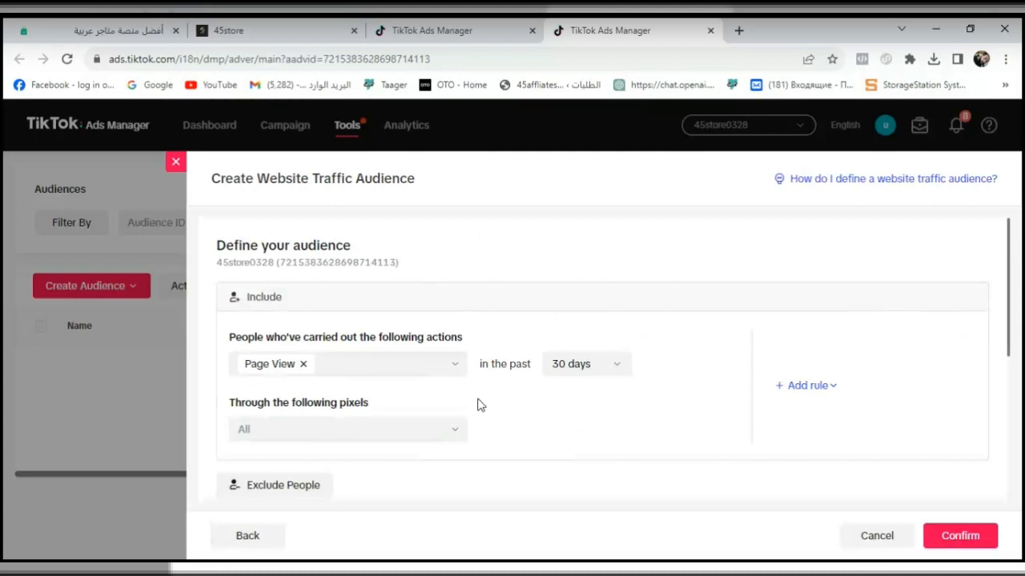
- Replace the Page View action in the audience's include rule with Place an Order
left_click(304, 366)
left_click(305, 368)
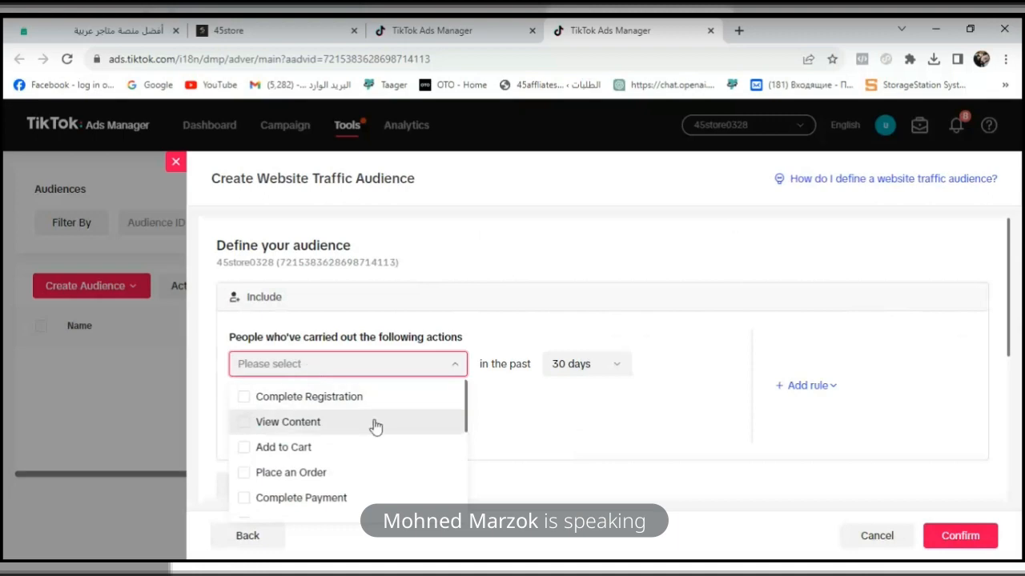
mouse_move(468, 413)
left_mouse_down()
mouse_move(470, 506)
mouse_move(461, 424)
left_mouse_up()
left_click(308, 441)
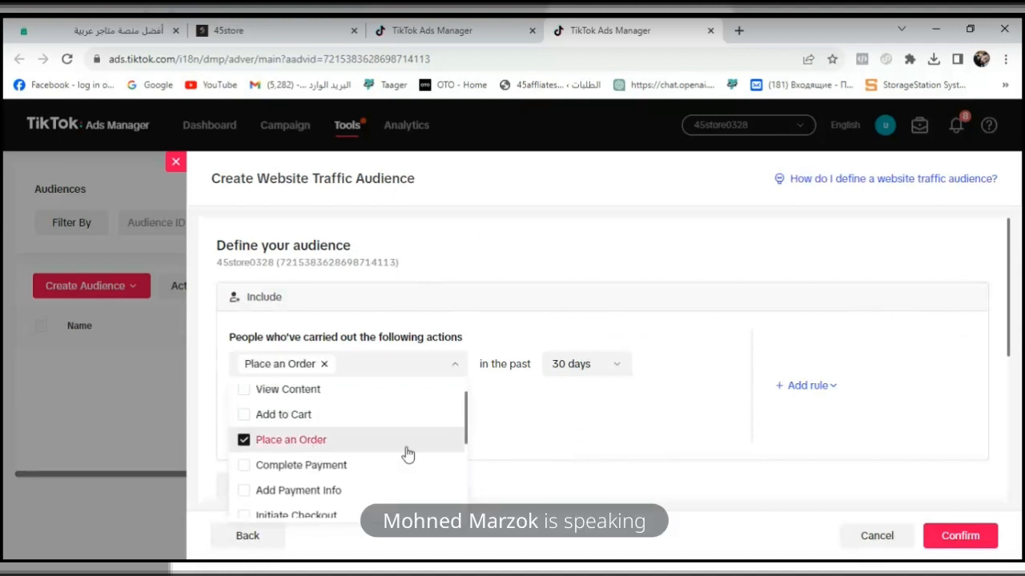
left_click(594, 445)
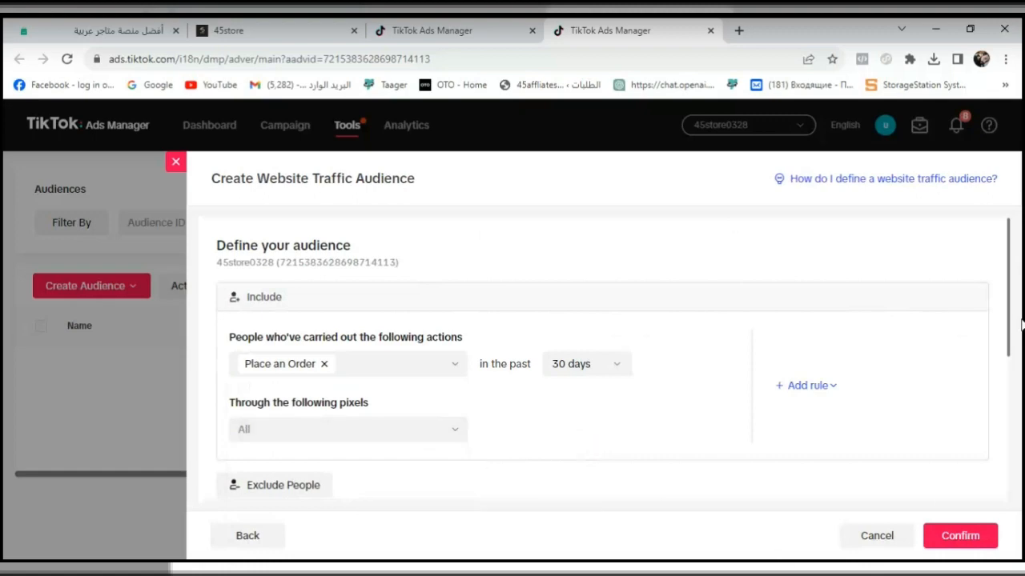
- Name the website traffic audience "clothes"
mouse_move(1006, 311)
left_mouse_down()
mouse_move(1011, 406)
mouse_move(1011, 306)
left_mouse_up()
left_click(1008, 360)
left_click(473, 467)
type("clothes")
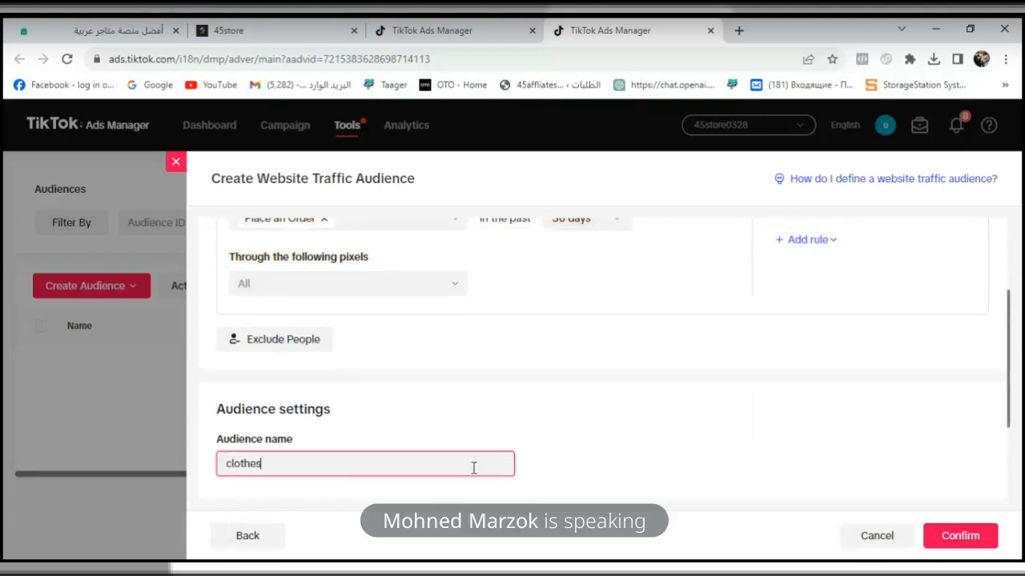
left_click(1014, 369)
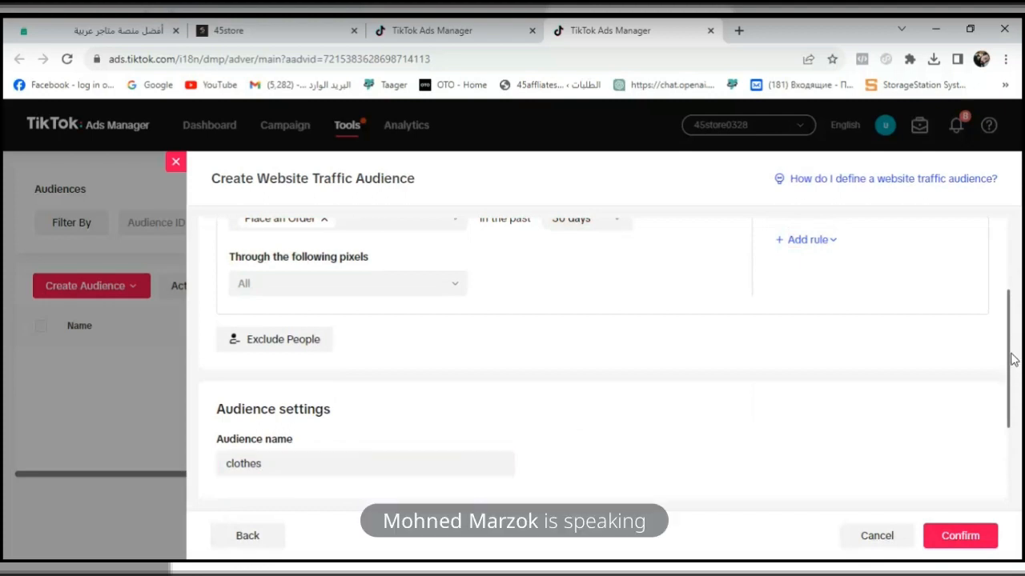
- Limit the audience's include rule to the "easy order" pixel and confirm the audience's creation
scroll(1009, 325, "up", 1)
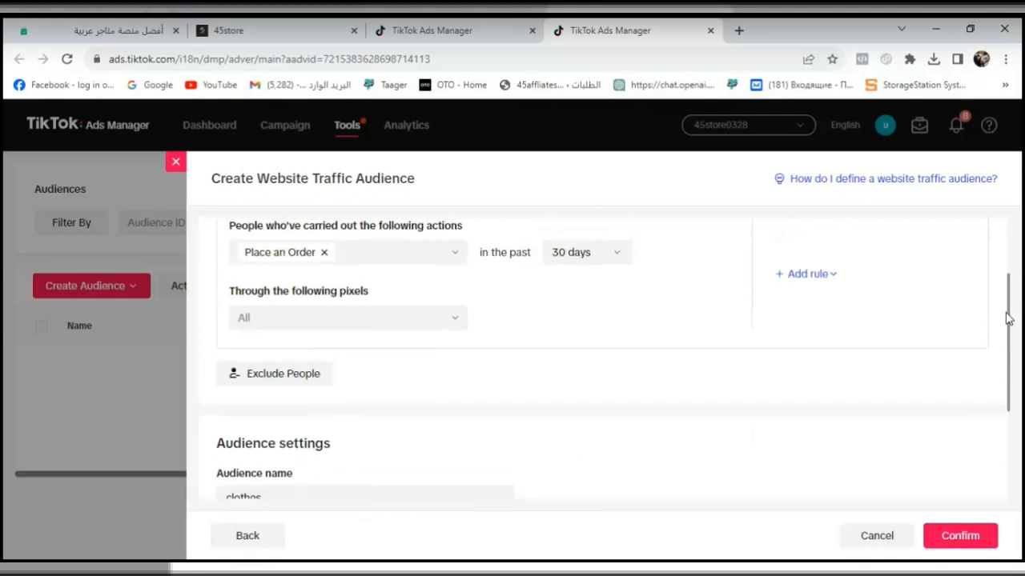
scroll(1007, 318, "up", 1)
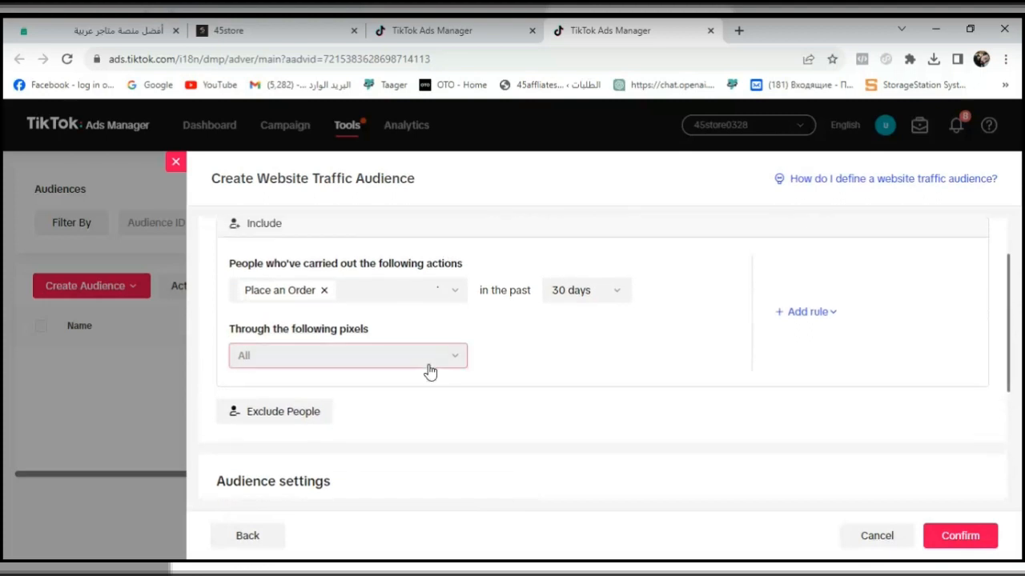
left_click(430, 372)
left_click(434, 360)
left_click(434, 360)
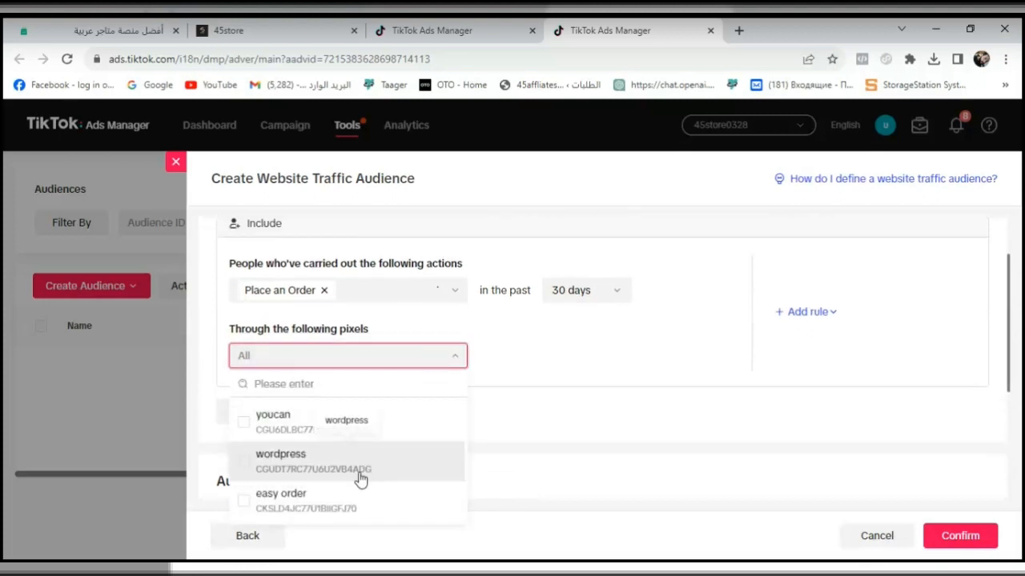
left_click(329, 516)
left_click(628, 336)
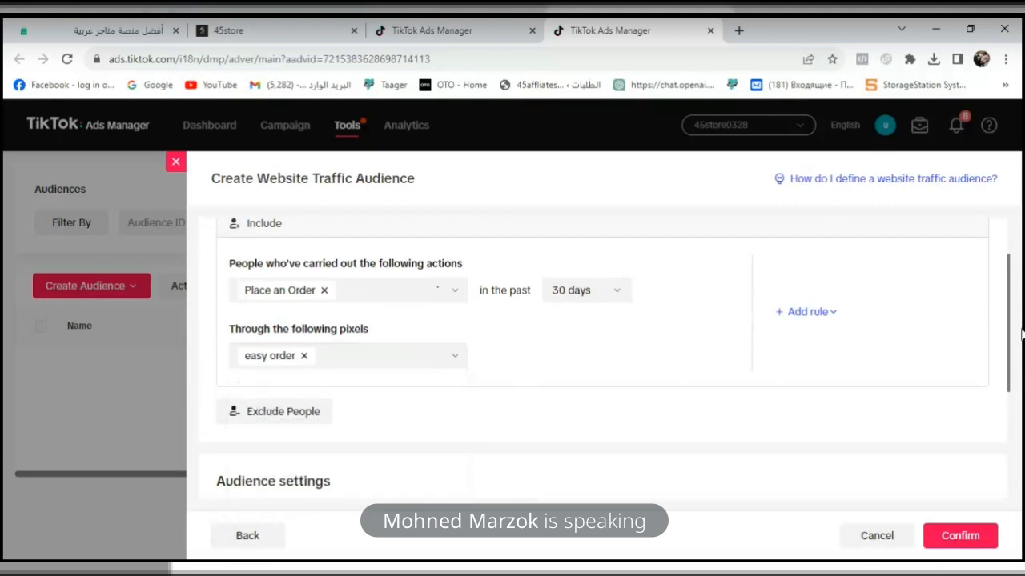
left_click_drag(1007, 325, 1019, 487)
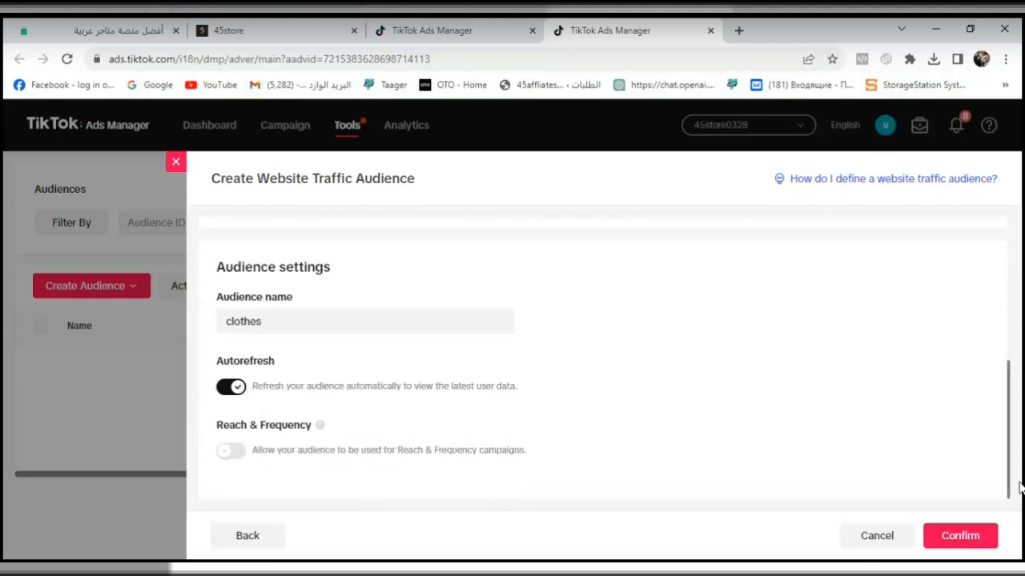
left_click(978, 538)
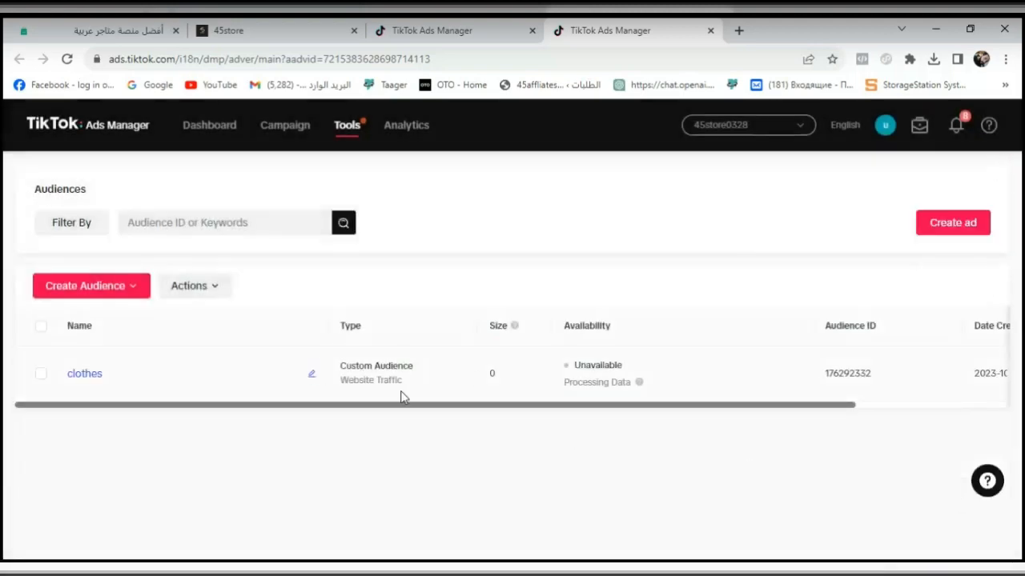
- Examine the "clothes" audience's details, application details and available actions, and return to the audience list
left_click(94, 369)
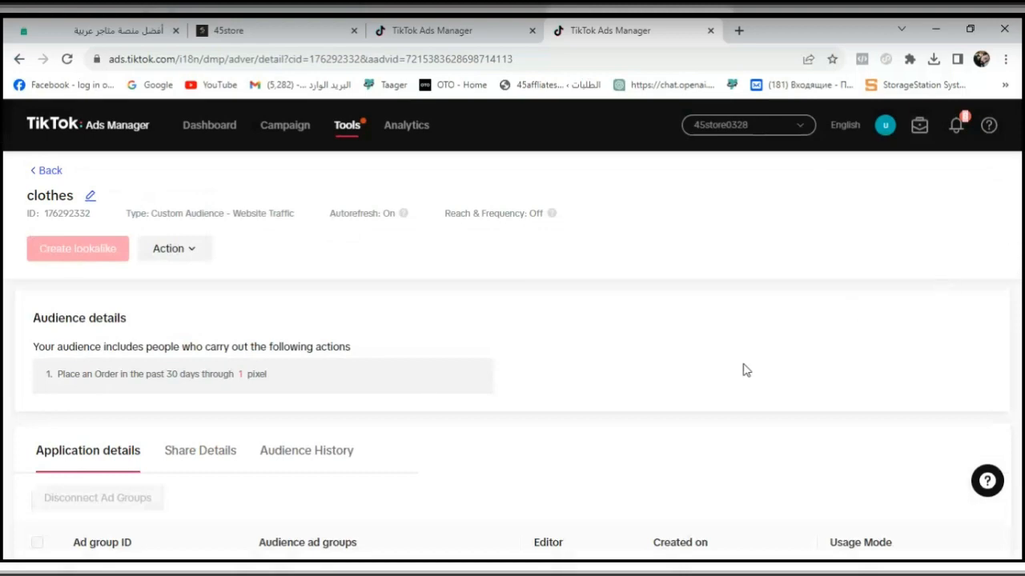
scroll(730, 404, "down", 1)
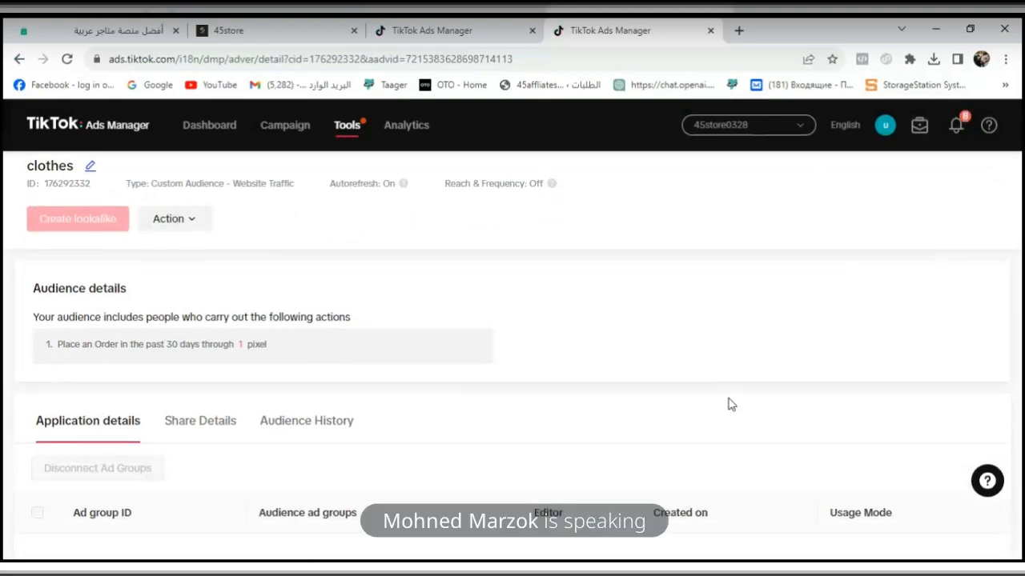
scroll(730, 404, "down", 3)
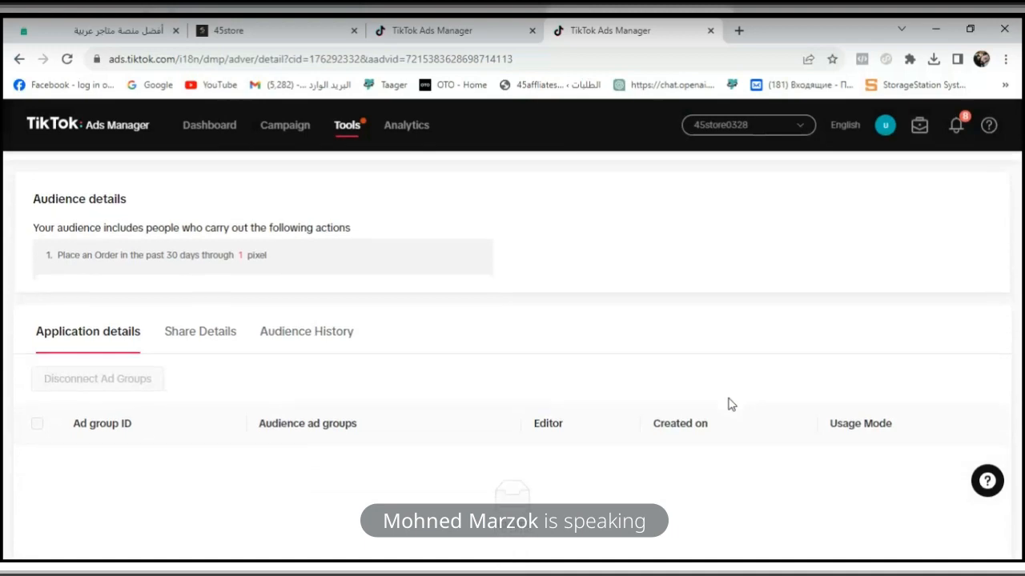
scroll(730, 404, "up", 4)
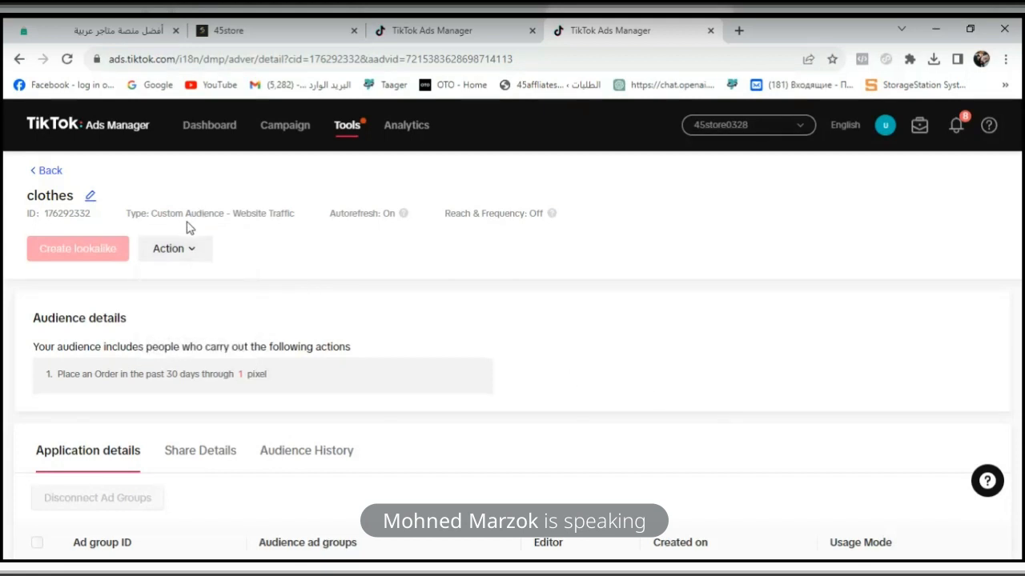
mouse_move(188, 248)
scroll(821, 387, "down", 2)
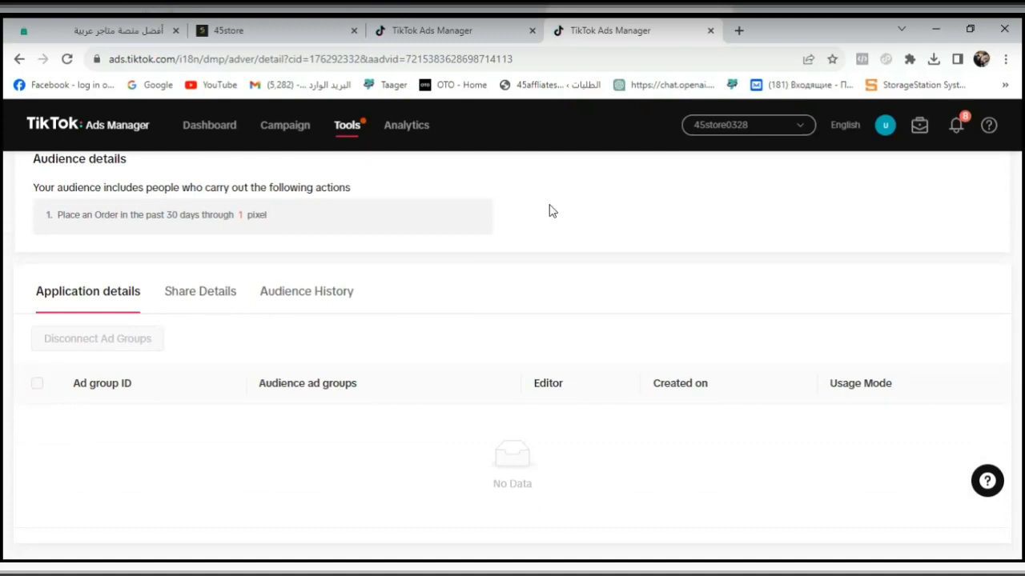
scroll(549, 210, "up", 2)
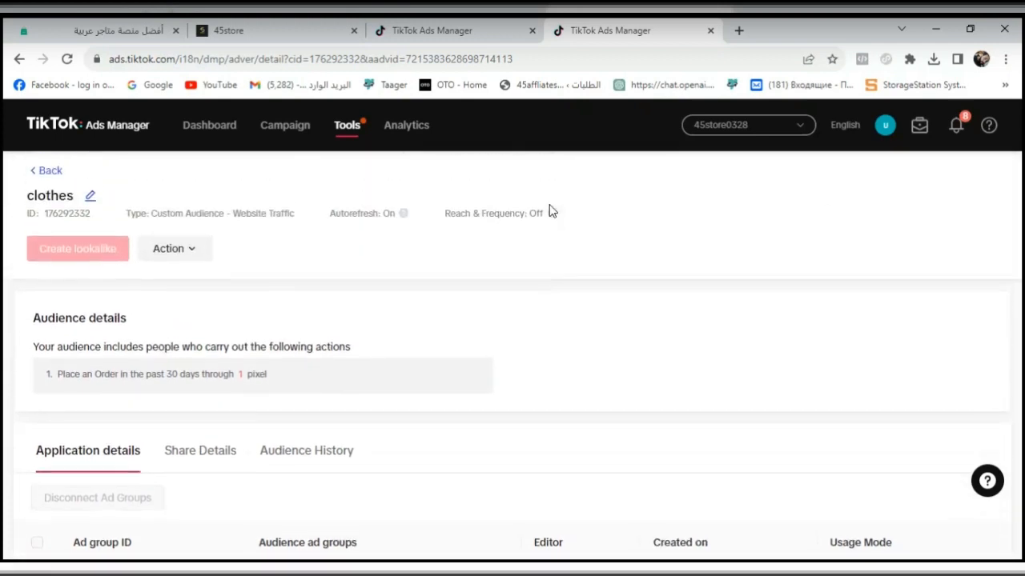
left_click(165, 249)
left_click(42, 171)
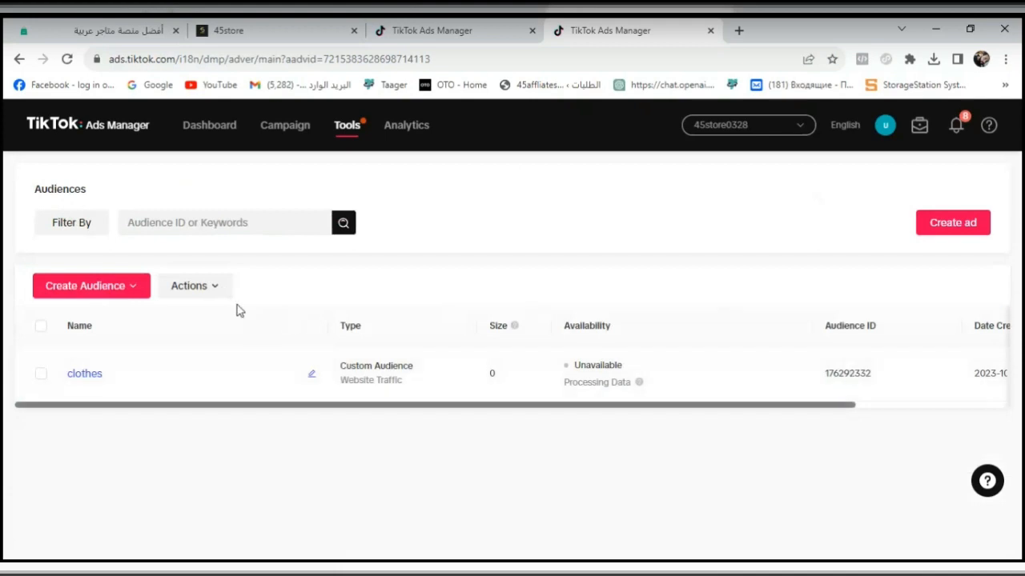
- Select the "clothes" audience, check the ad group's saved audience list for it and reload the ad group page
left_click(41, 374)
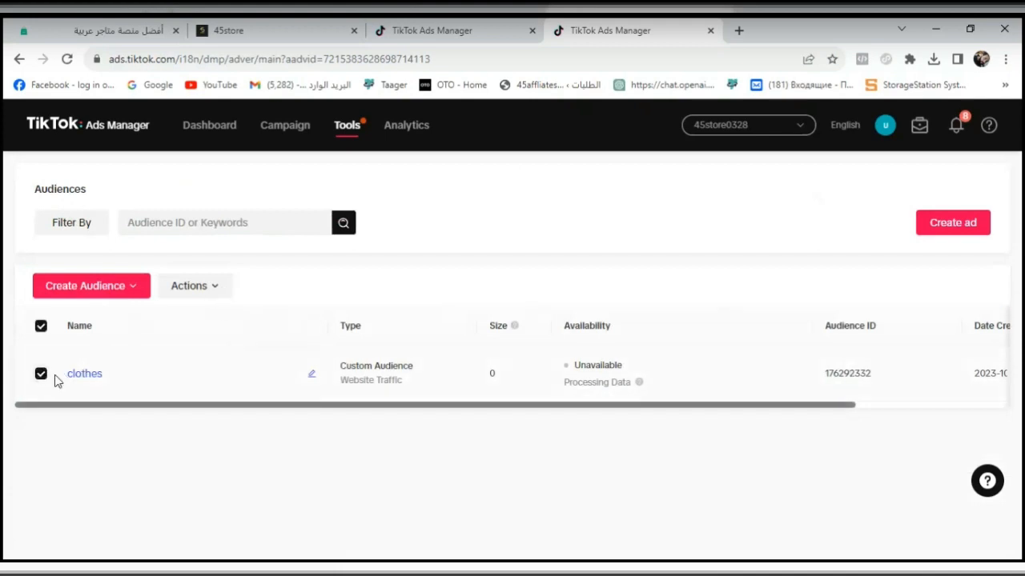
left_click(432, 30)
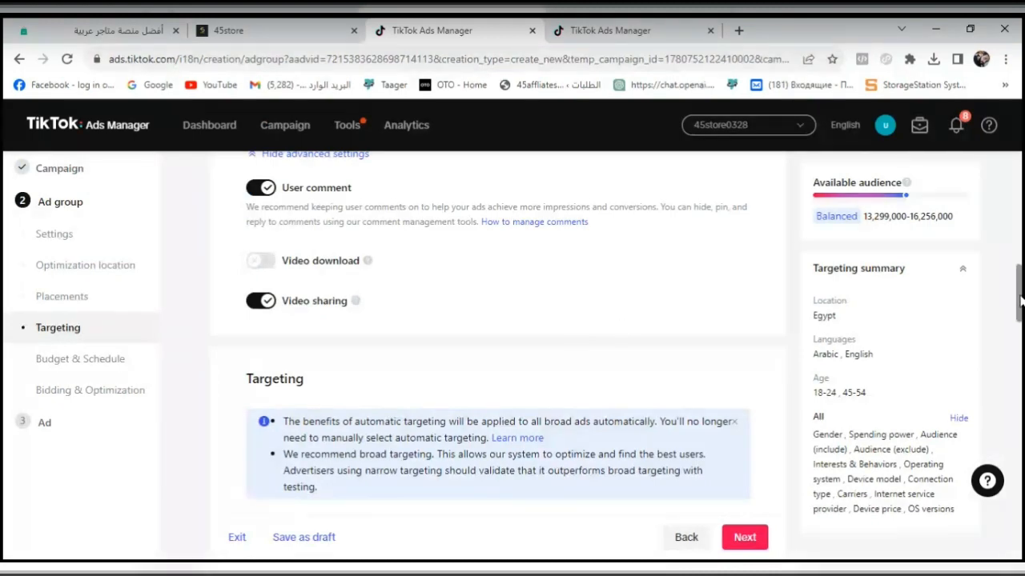
left_click_drag(1020, 299, 1020, 335)
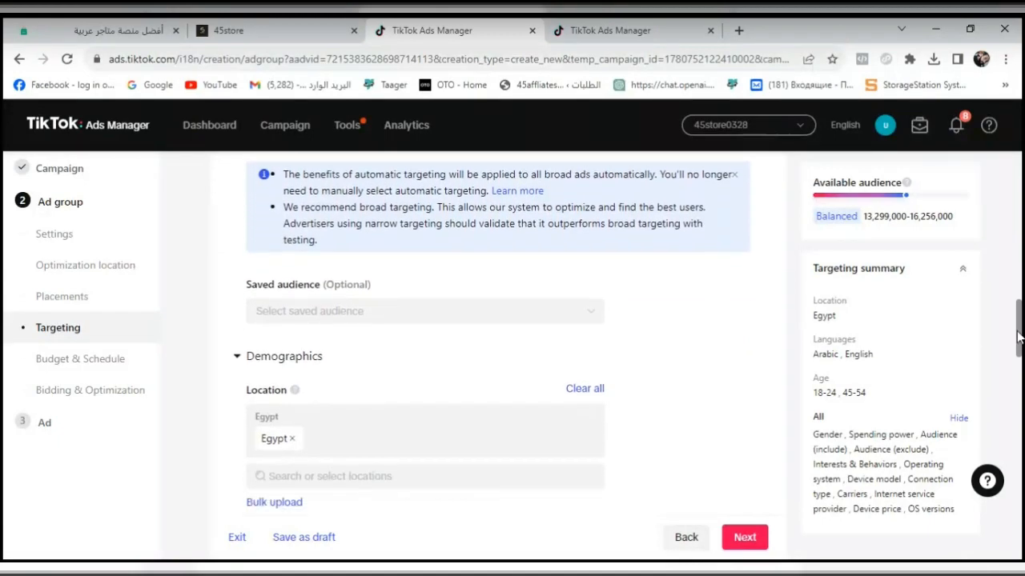
left_click(579, 312)
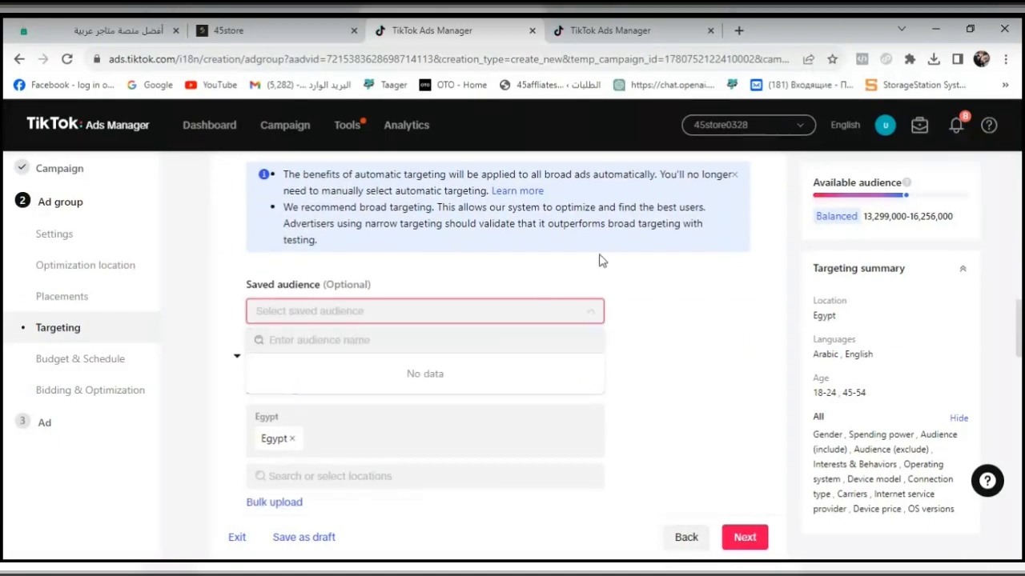
left_click(68, 62)
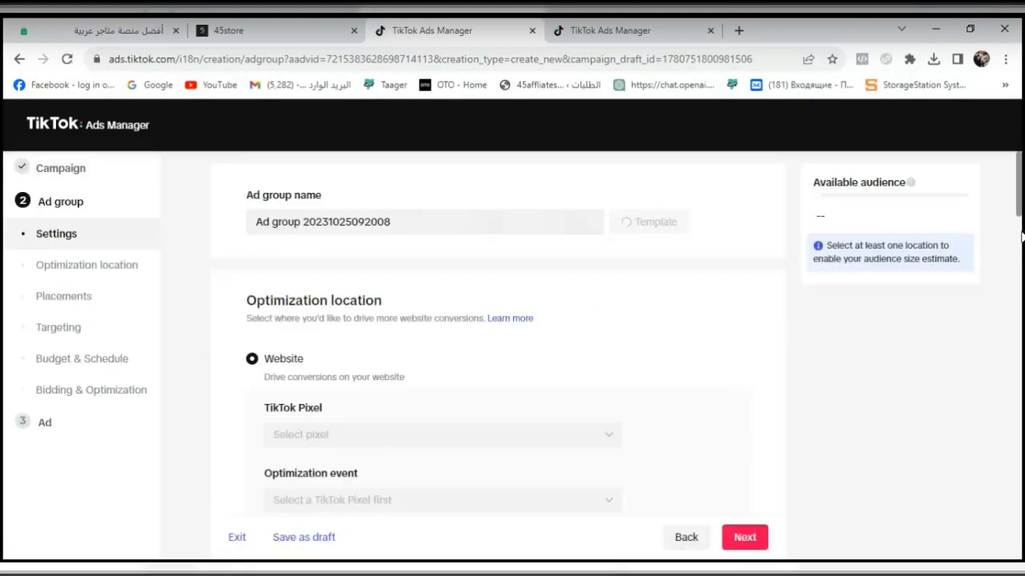
- Choose manual placement for the ad group and exclude Global App Bundle and Pangle, keeping only TikTok
scroll(1021, 237, "down", 5)
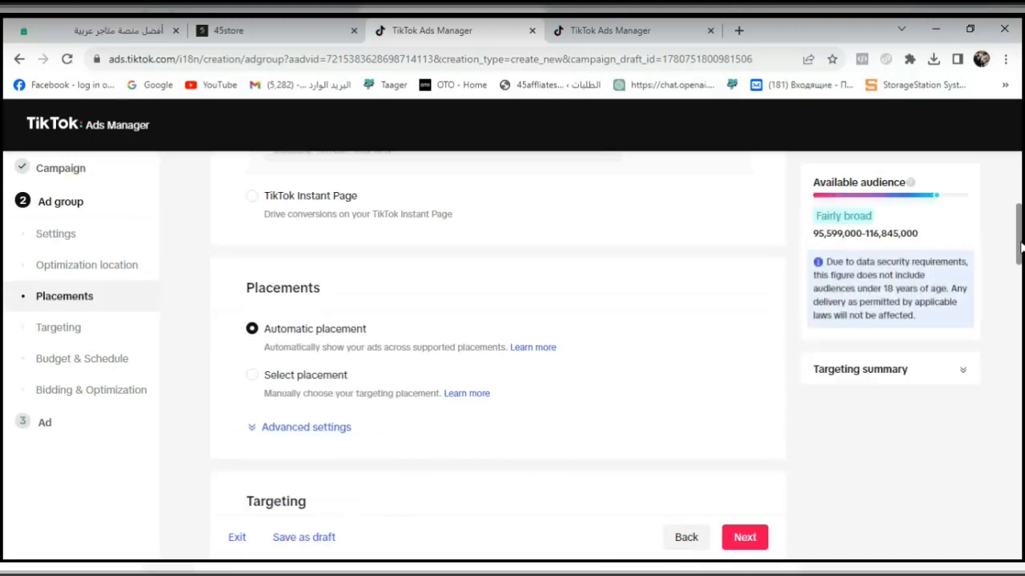
left_click_drag(1021, 256, 1021, 257)
left_click(324, 380)
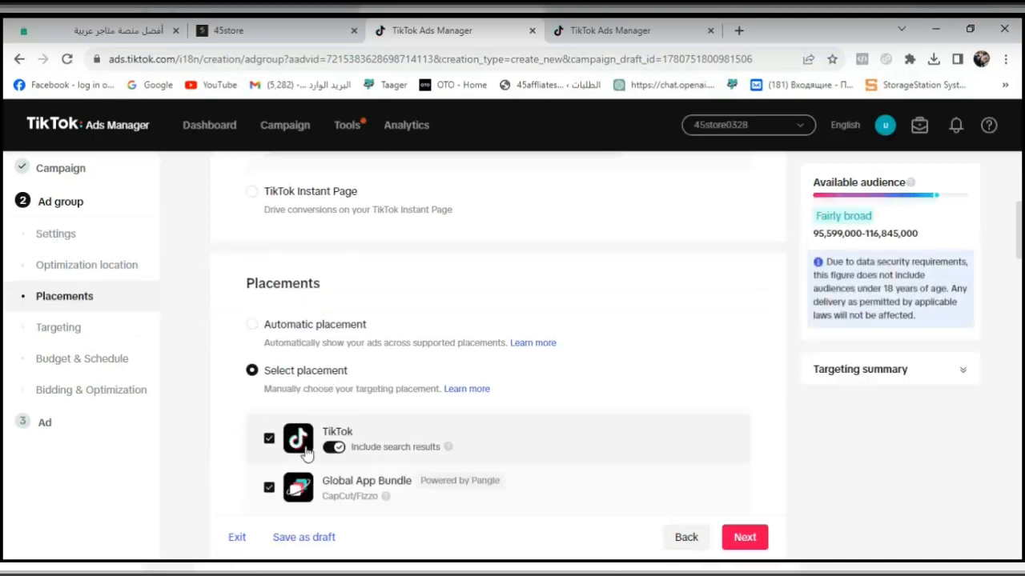
left_click(268, 487)
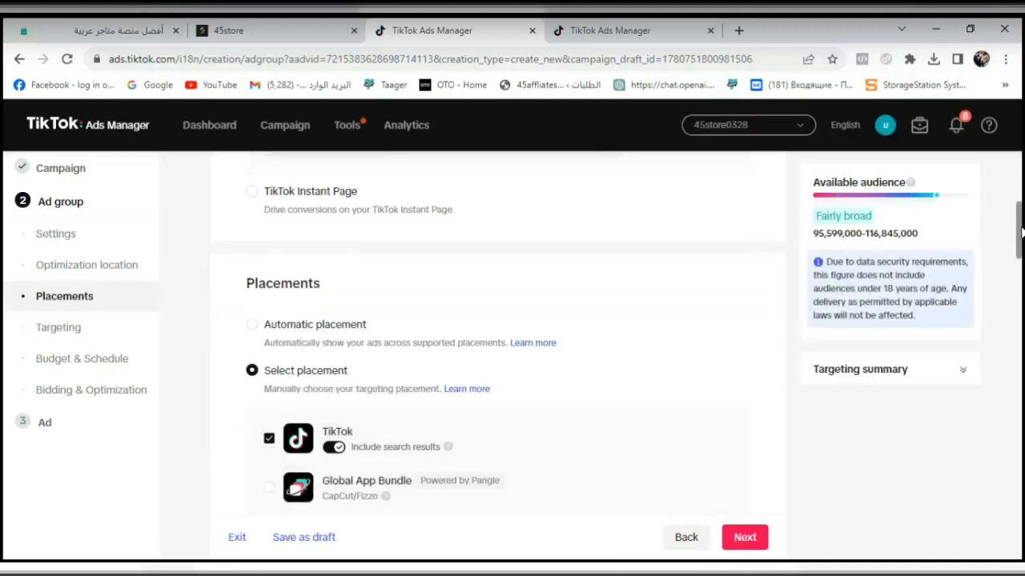
scroll(968, 270, "down", 3)
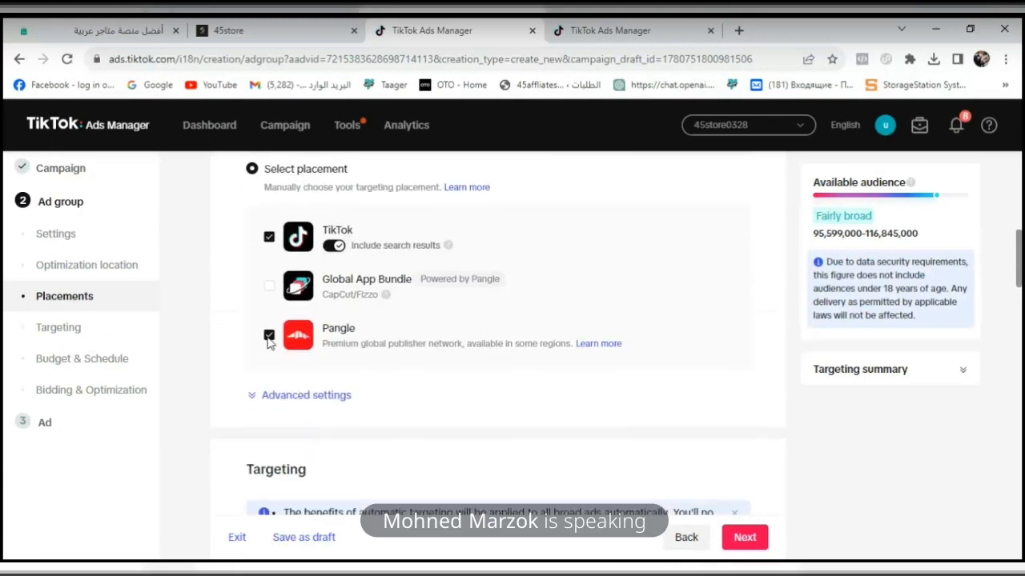
left_click(269, 336)
scroll(1020, 302, "down", 2)
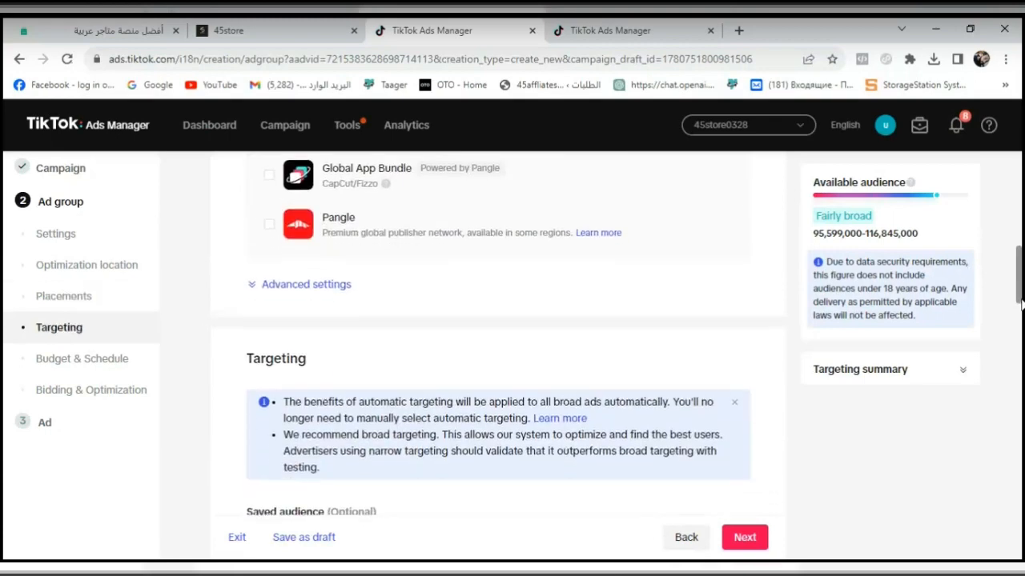
scroll(1021, 323, "down", 3)
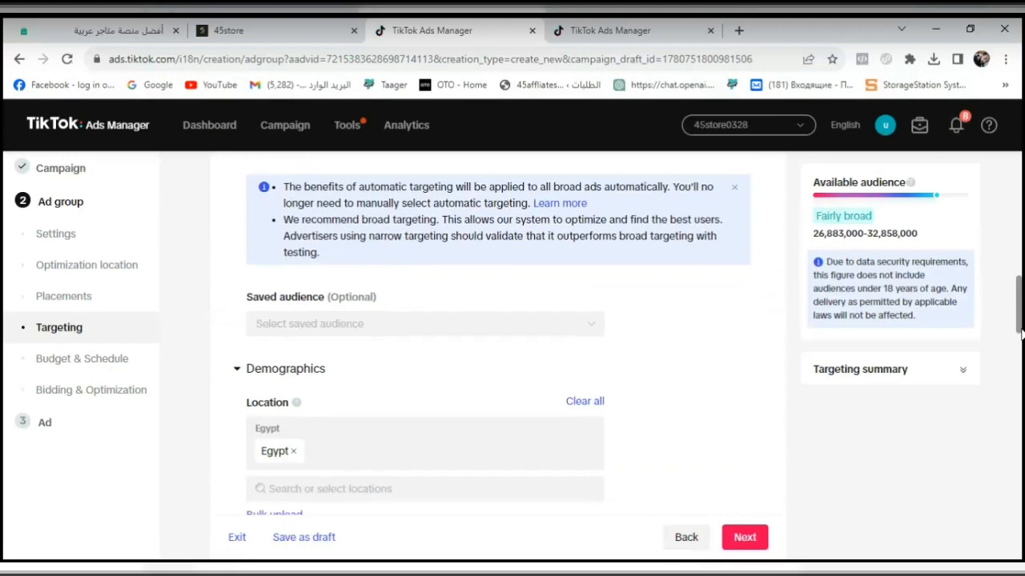
- Restrict the ad group's age targeting to 25-34, 35-44 and 45-54
left_click_drag(1021, 334, 1021, 382)
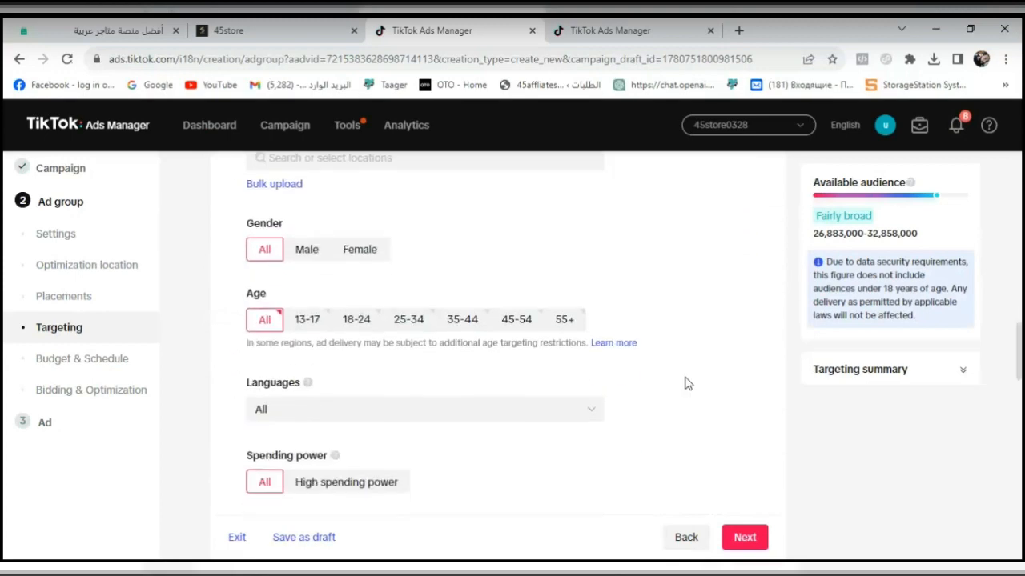
left_click(420, 326)
left_click(466, 330)
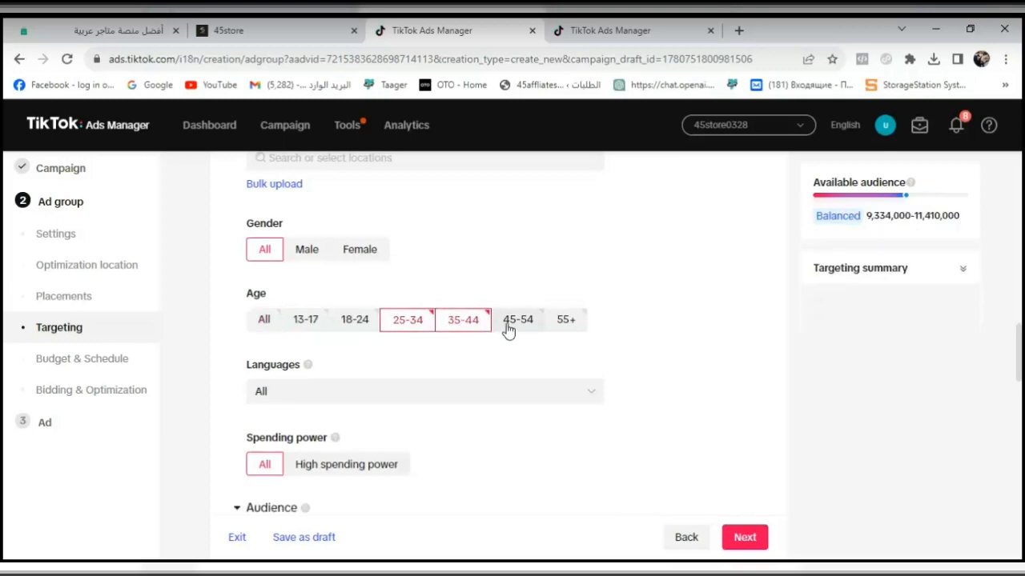
left_click(536, 326)
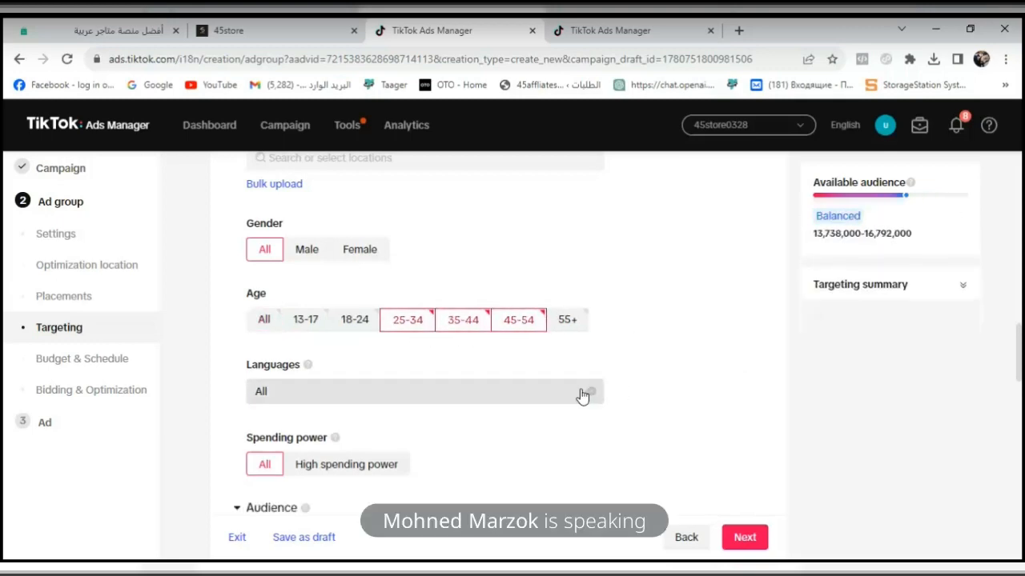
- Limit the ad group's language targeting to English and Arabic
left_click(478, 392)
left_click(345, 353)
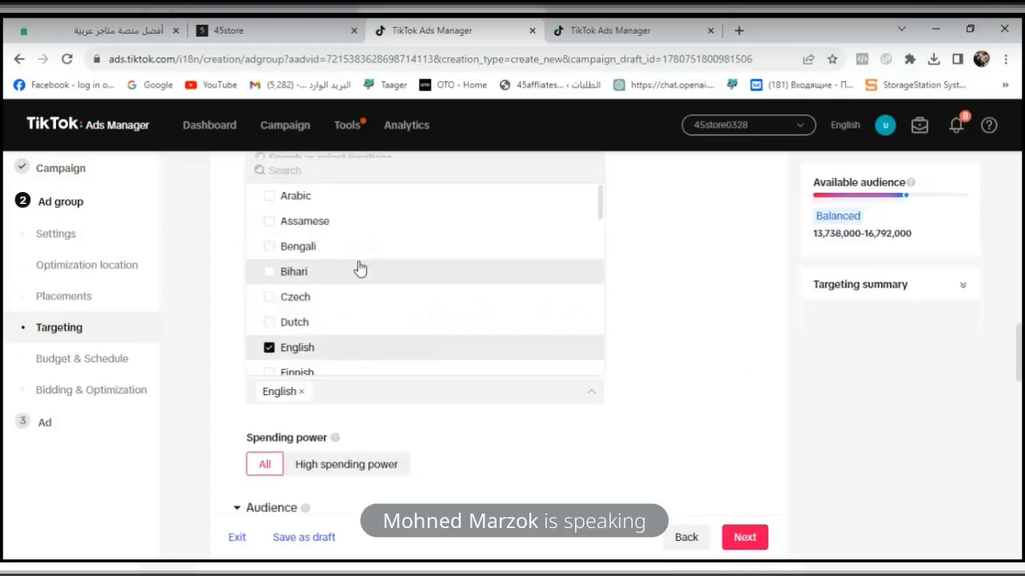
left_click(312, 197)
left_click(1009, 430)
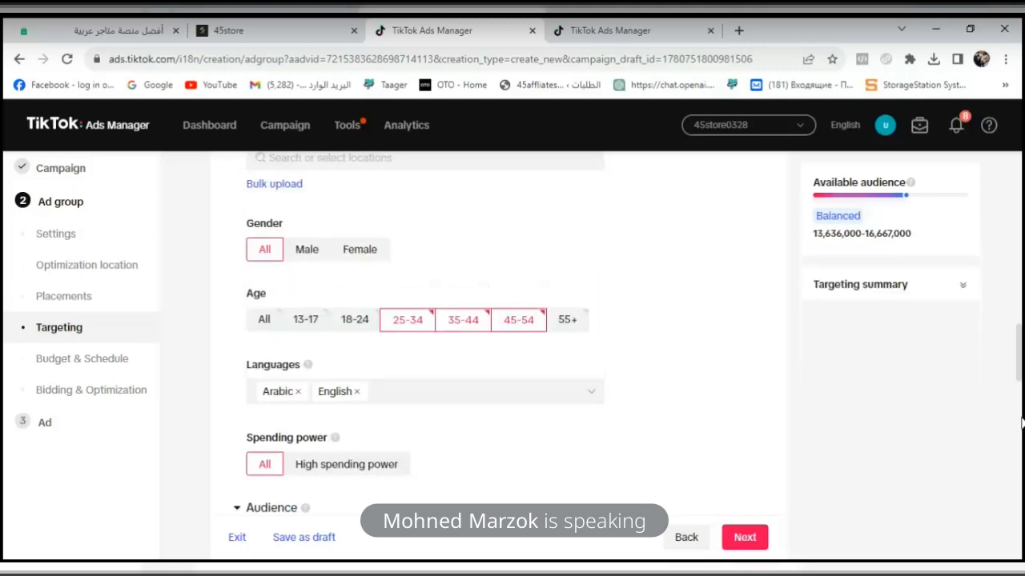
- Check the ad group's audience include list, including its custom audiences, and collapse the audience settings
scroll(1021, 369, "down", 3)
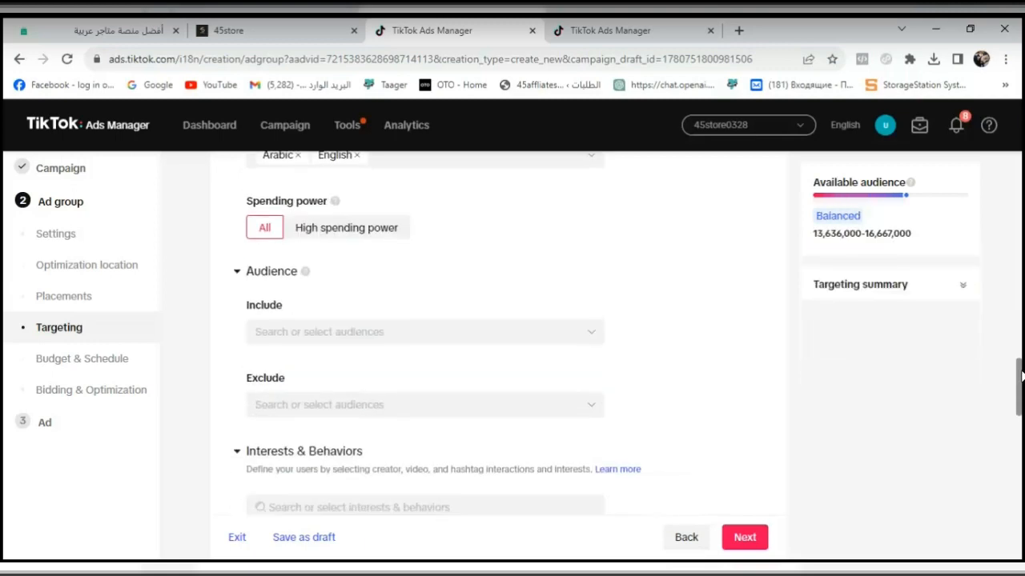
left_click(236, 274)
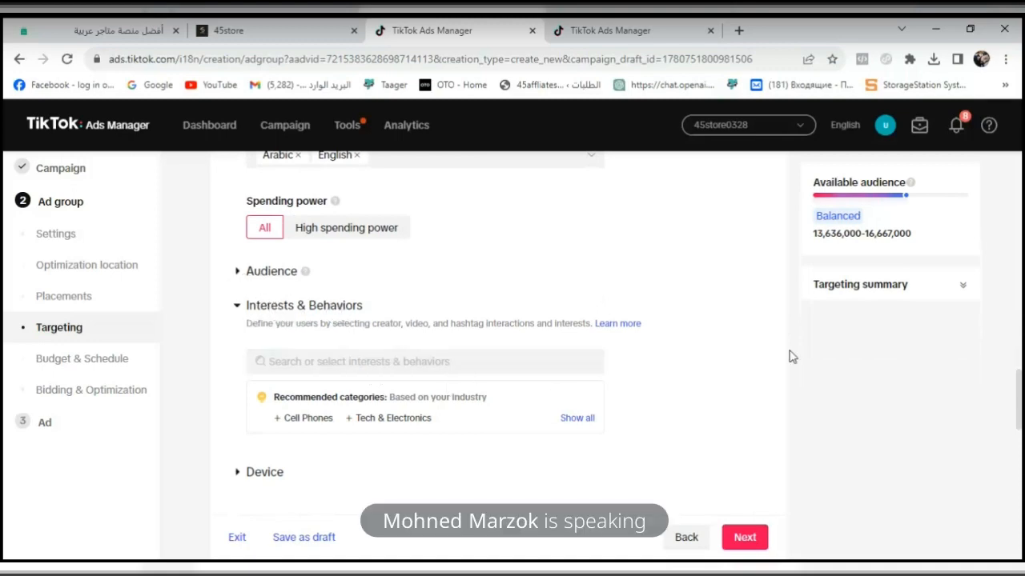
scroll(1021, 400, "down", 1)
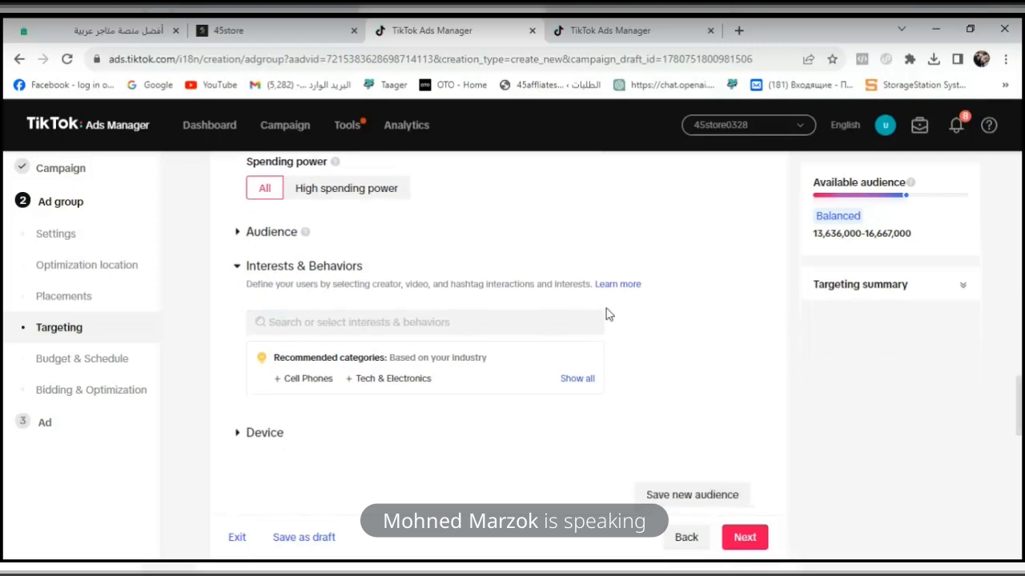
left_click(251, 232)
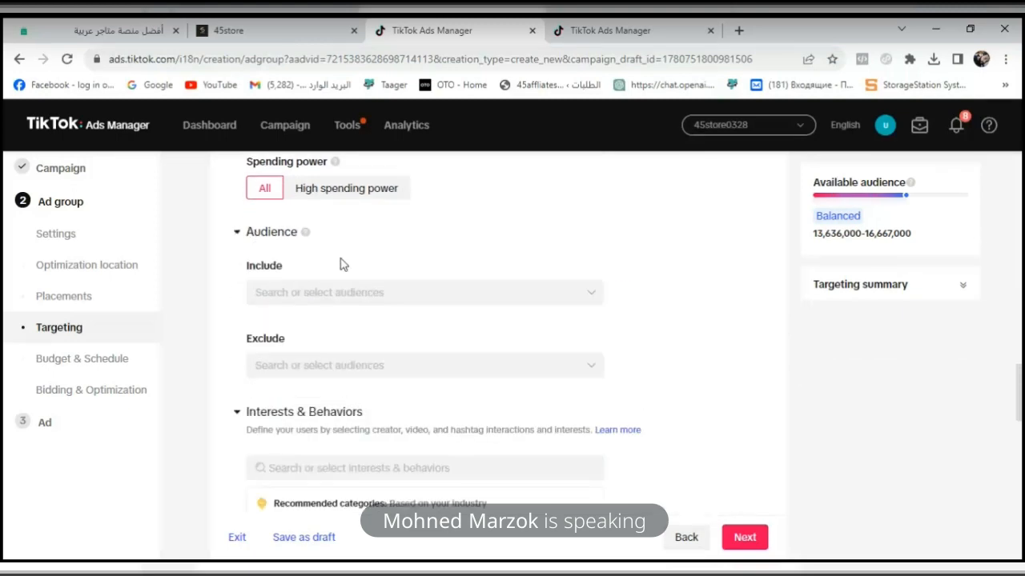
left_click(346, 293)
left_click(377, 295)
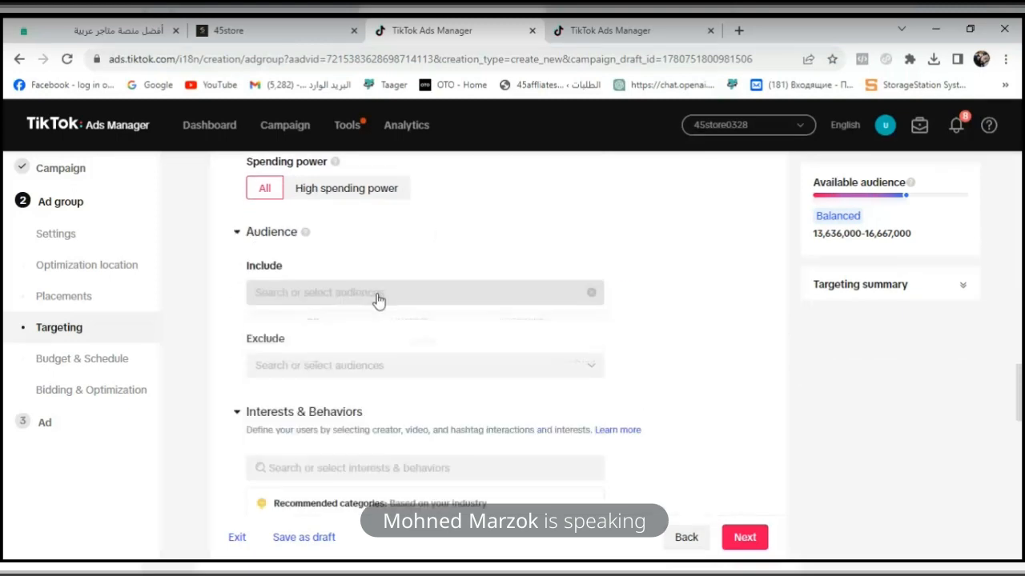
left_click(365, 295)
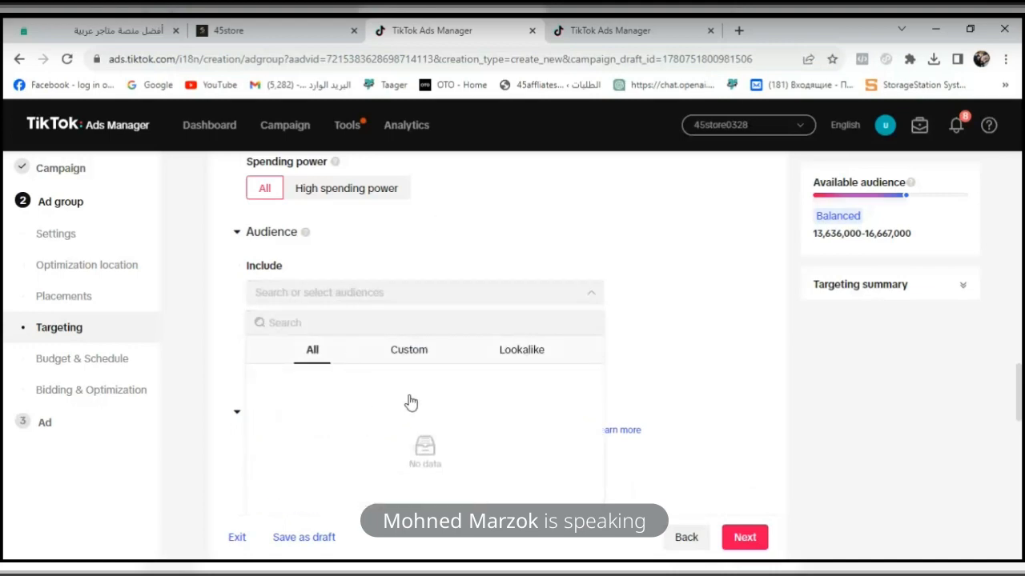
left_click(426, 352)
left_click(432, 302)
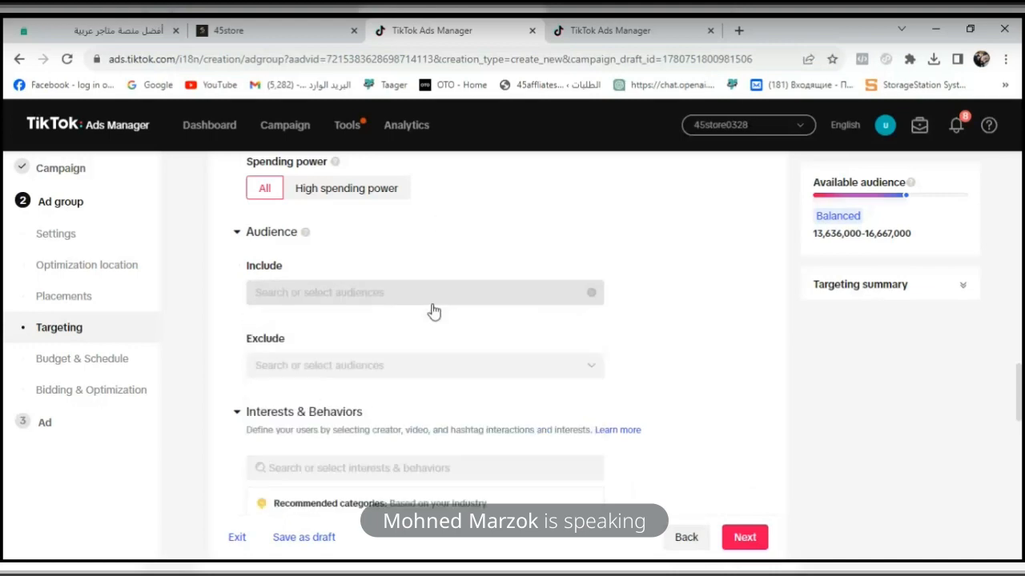
left_click(238, 232)
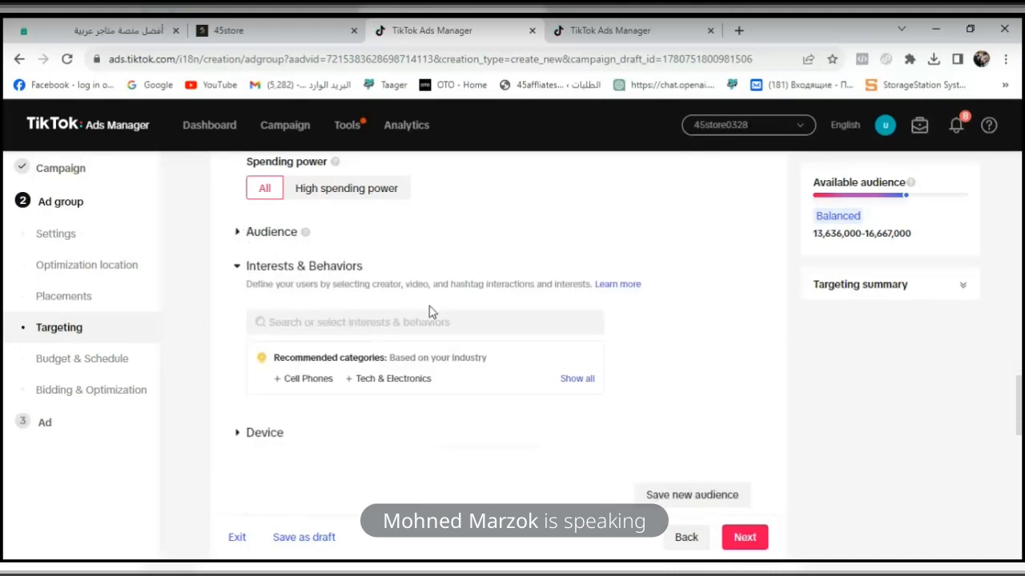
- Search interests for "clothes" and add clothes, Clothes hanger, women's clothes and the similar interest Clothes and accessories
left_click(339, 330)
type("clothes")
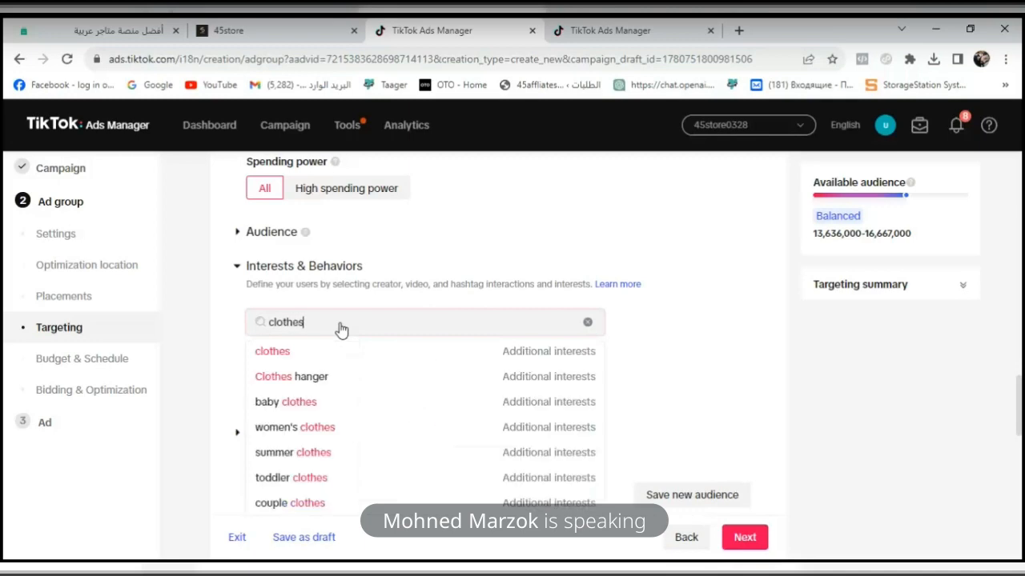
mouse_move(397, 349)
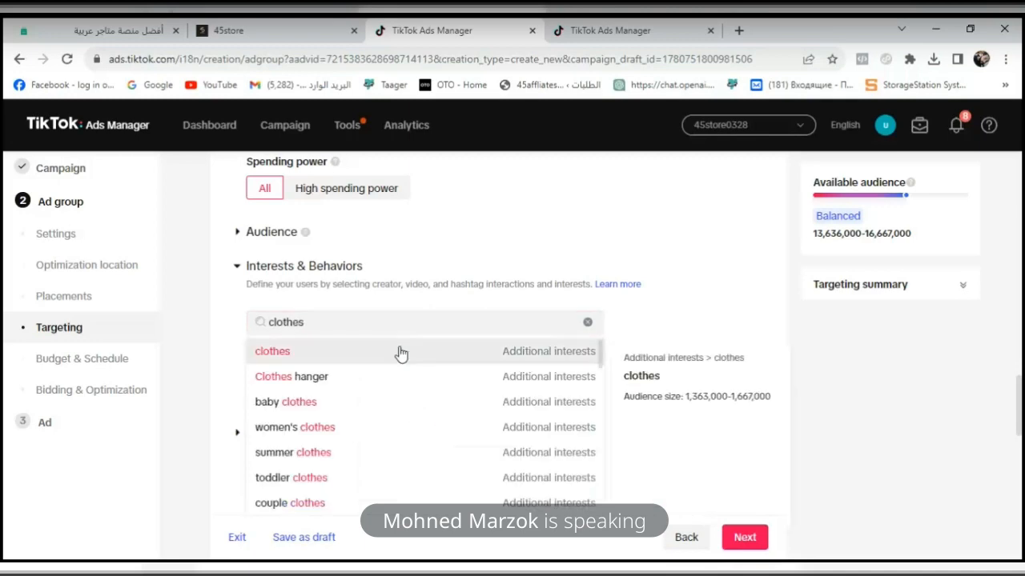
left_click(551, 342)
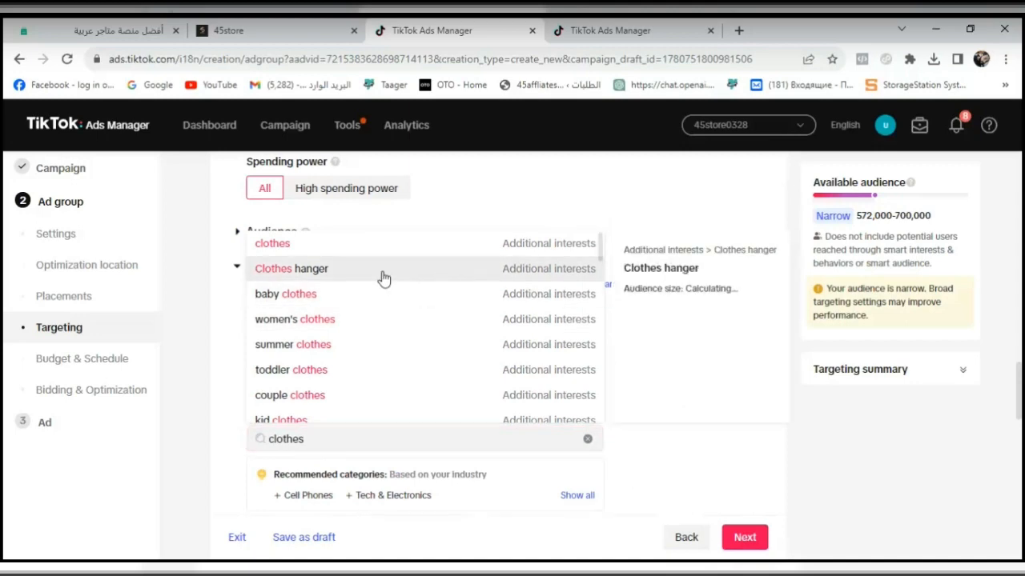
mouse_move(339, 325)
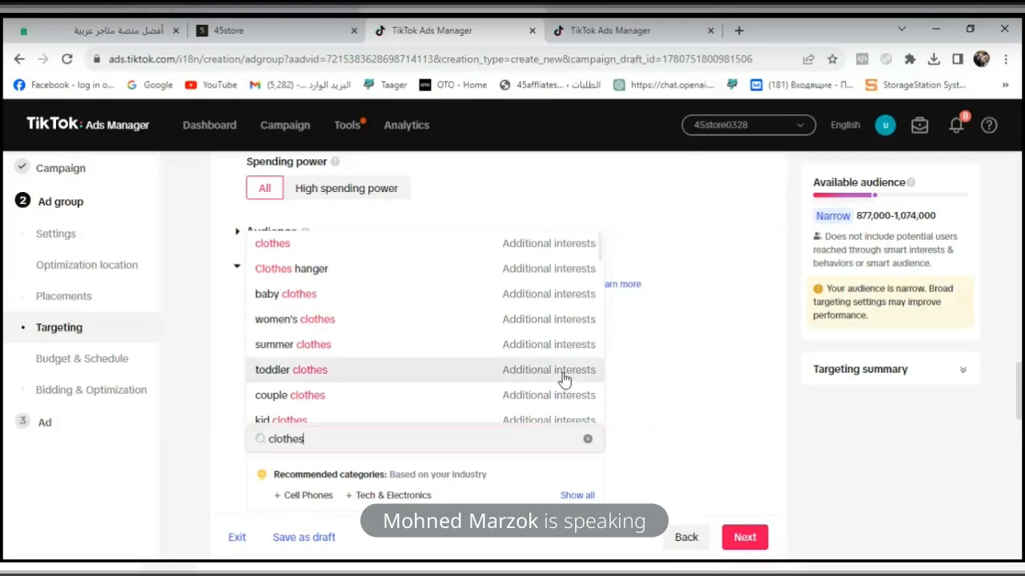
left_click(702, 394)
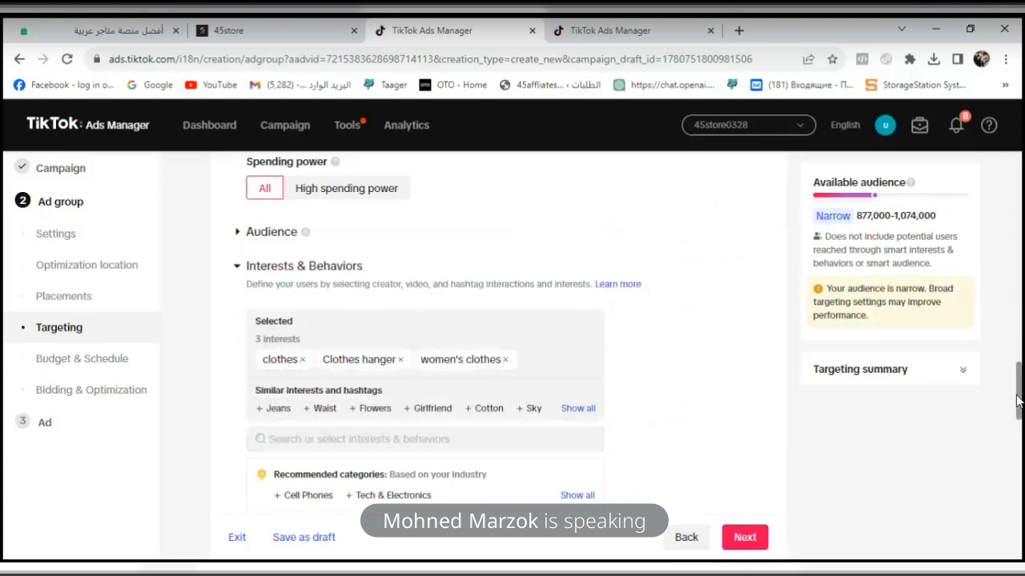
scroll(1018, 405, "down", 1)
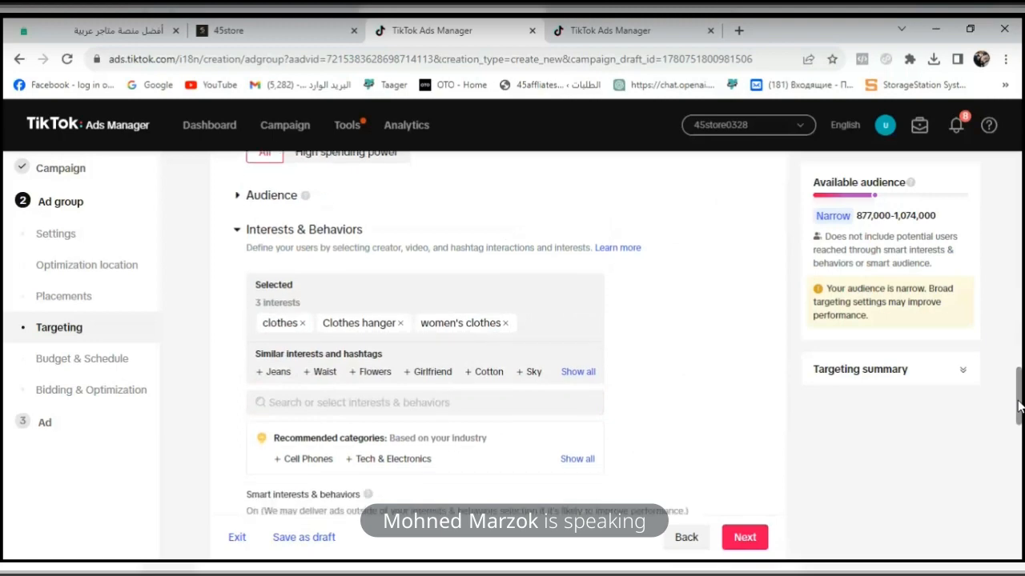
left_click(580, 373)
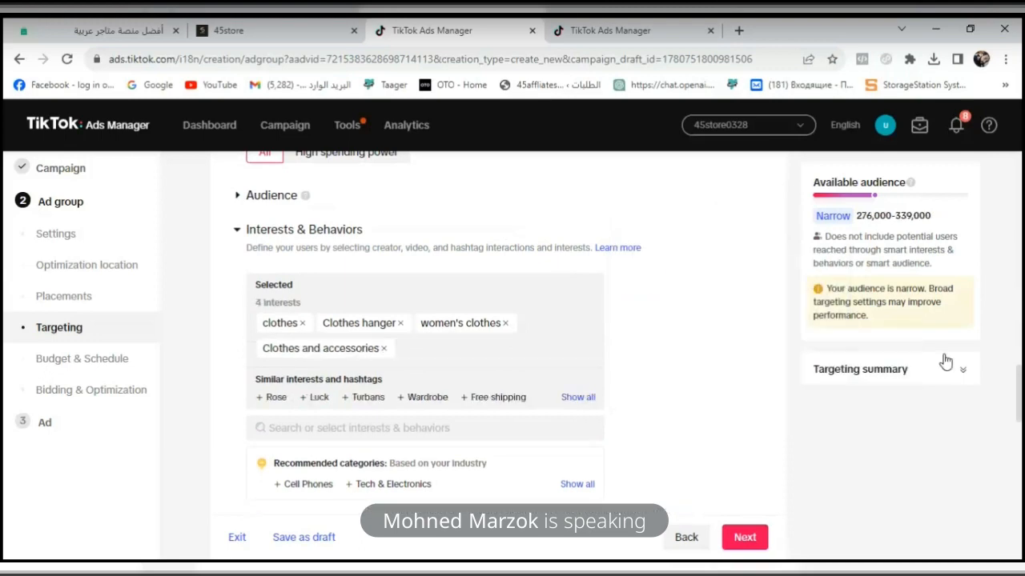
- Expand the device targeting and review its operating system, OS version, device model and connection type options
scroll(1019, 416, "down", 3)
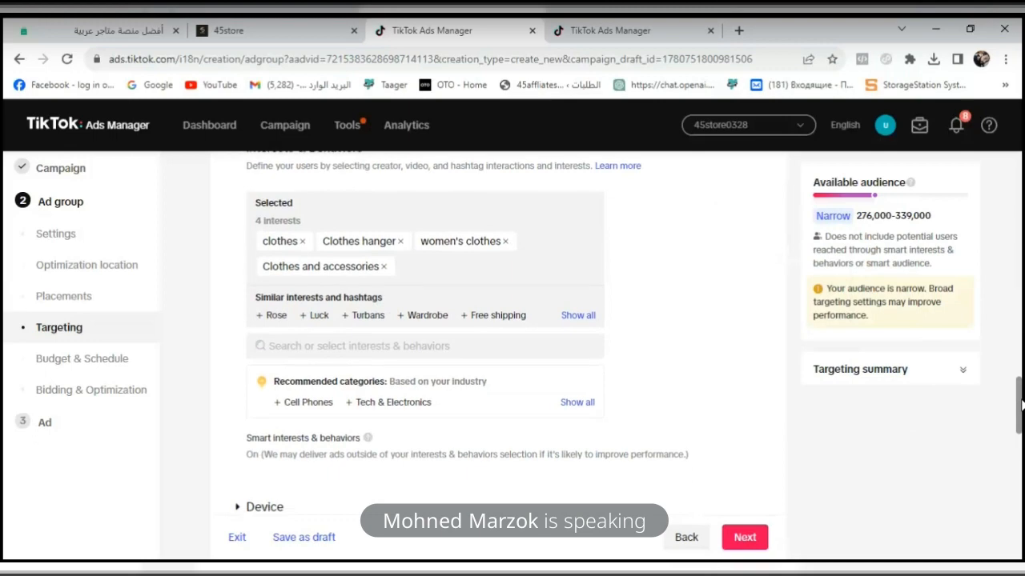
left_click(242, 381)
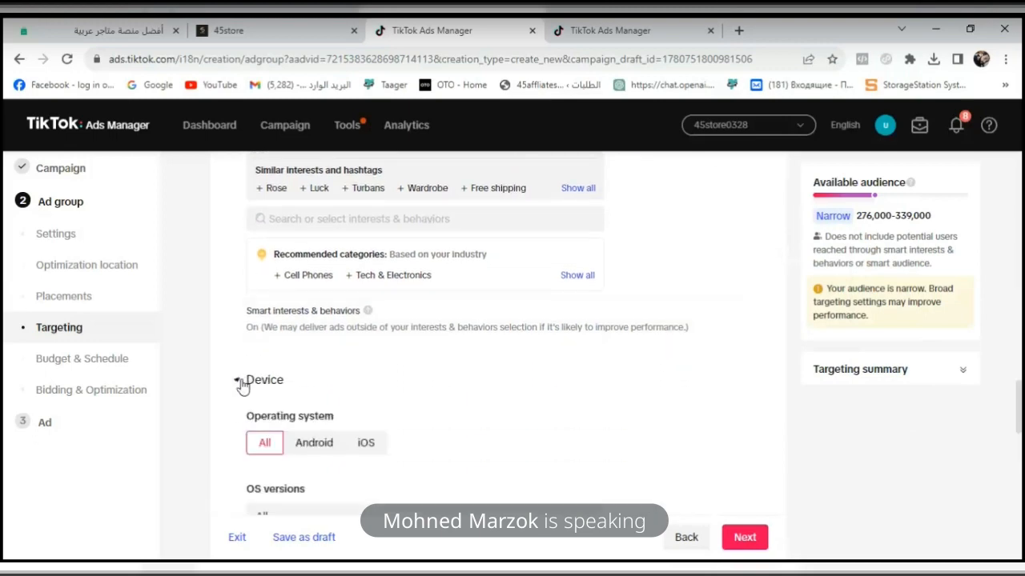
scroll(1020, 407, "down", 3)
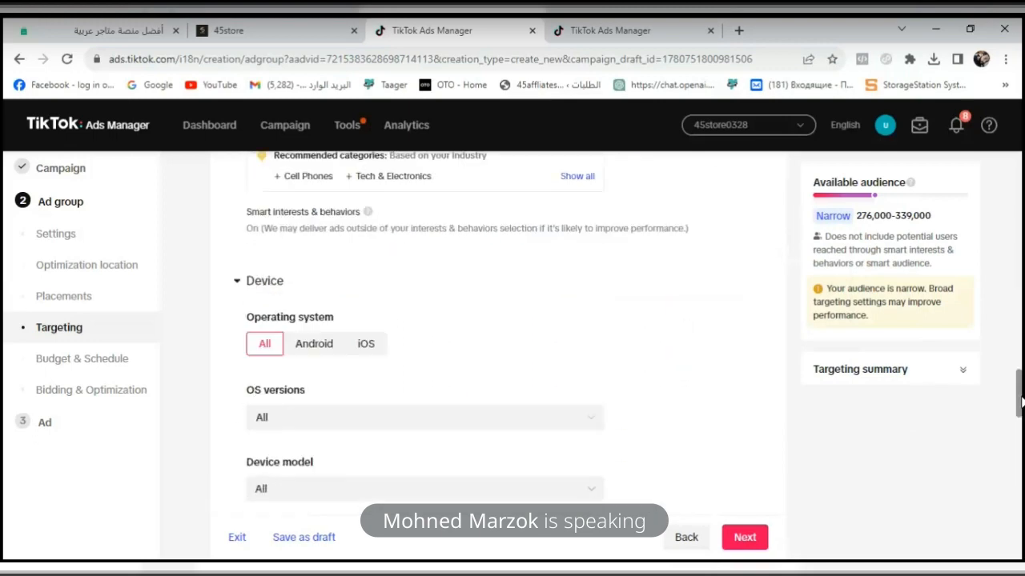
scroll(1020, 406, "down", 1)
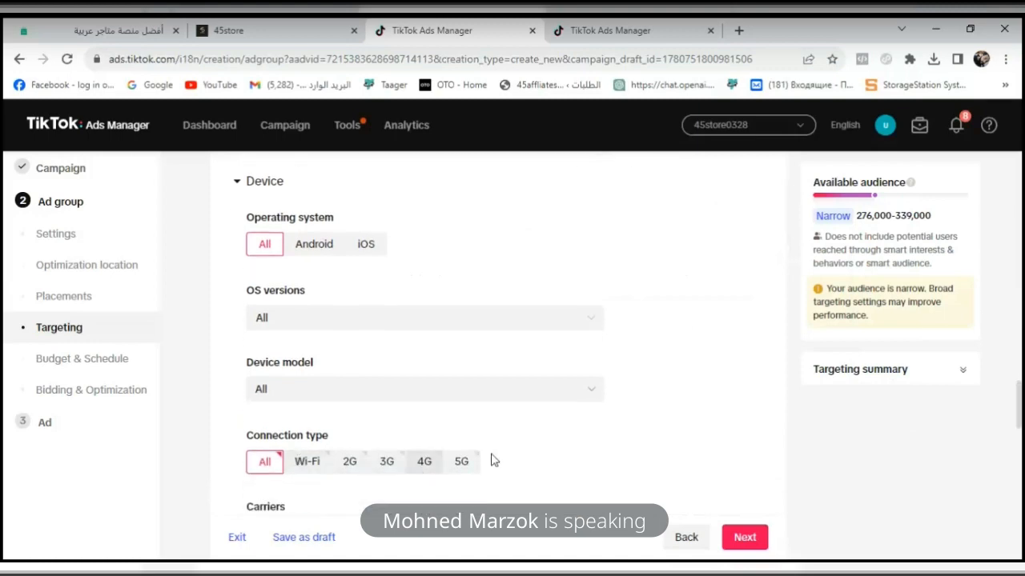
- Switch the ad group from a daily to a lifetime budget and set it to 1000 EGP
left_click_drag(1022, 432, 1021, 497)
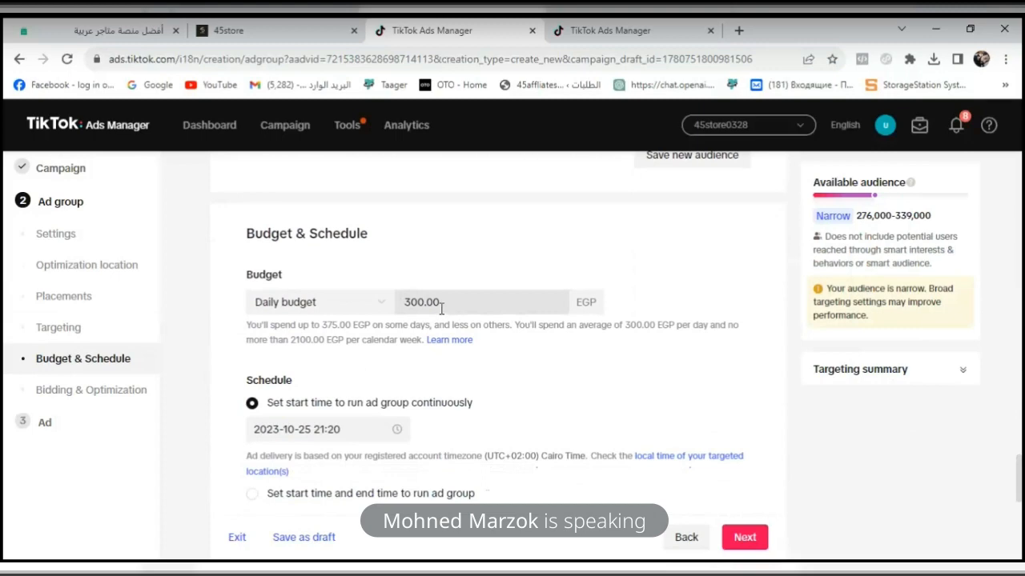
left_click(391, 305)
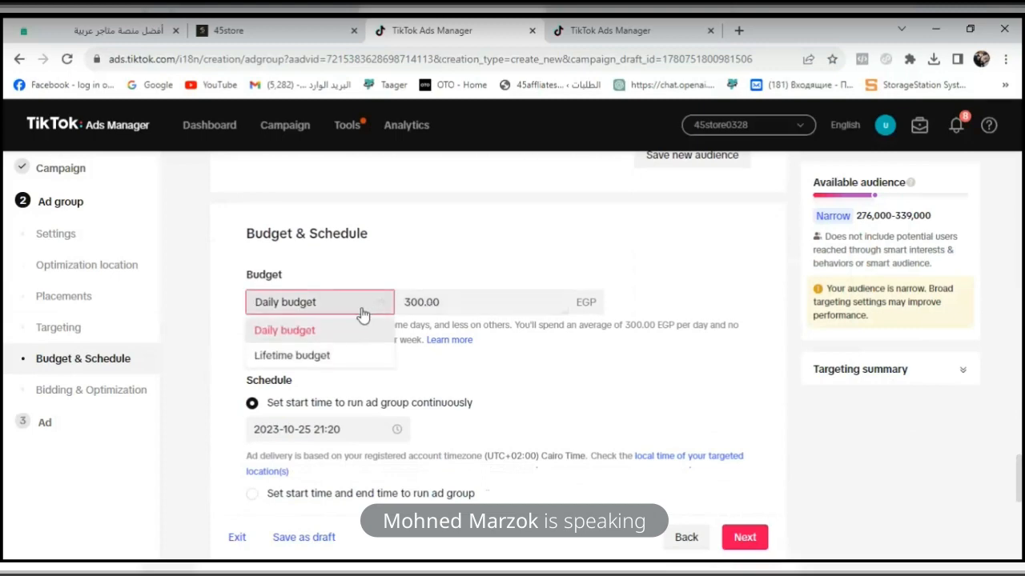
left_click(350, 358)
left_click(439, 301)
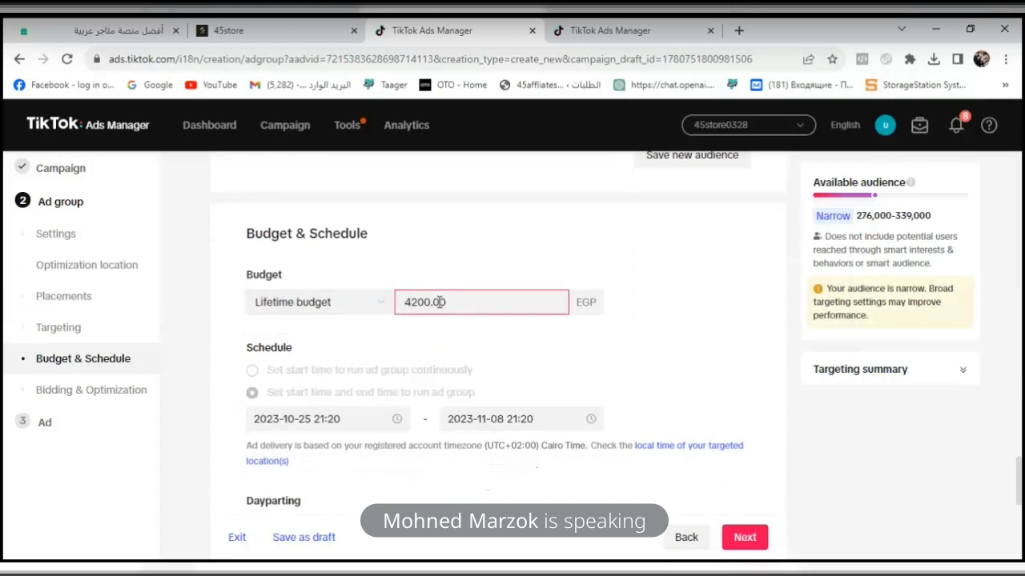
double_click(440, 302)
type("10")
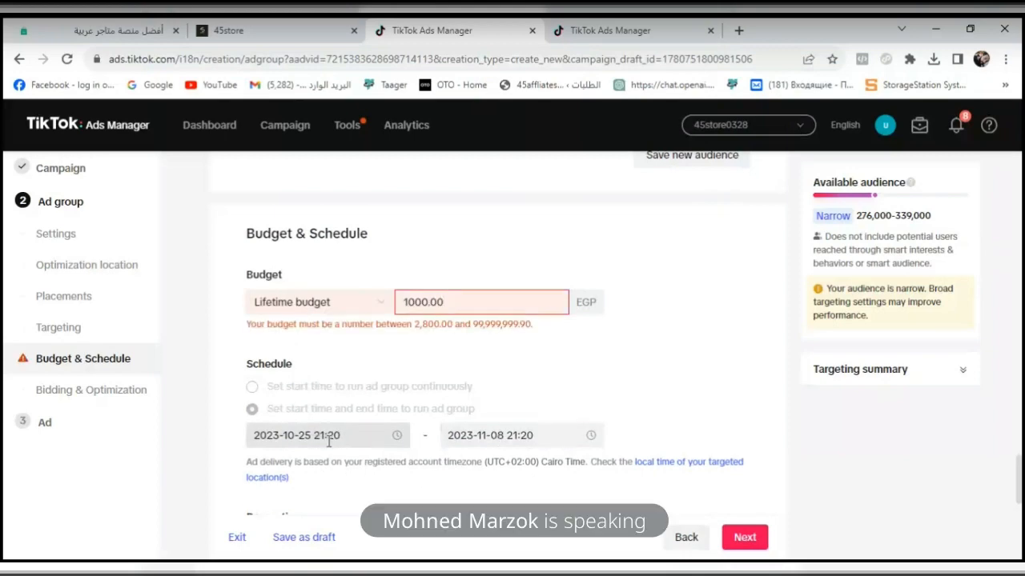
- Set the ad group schedule's end date to 2023-10-28, keeping the time at 21:20
left_click(517, 432)
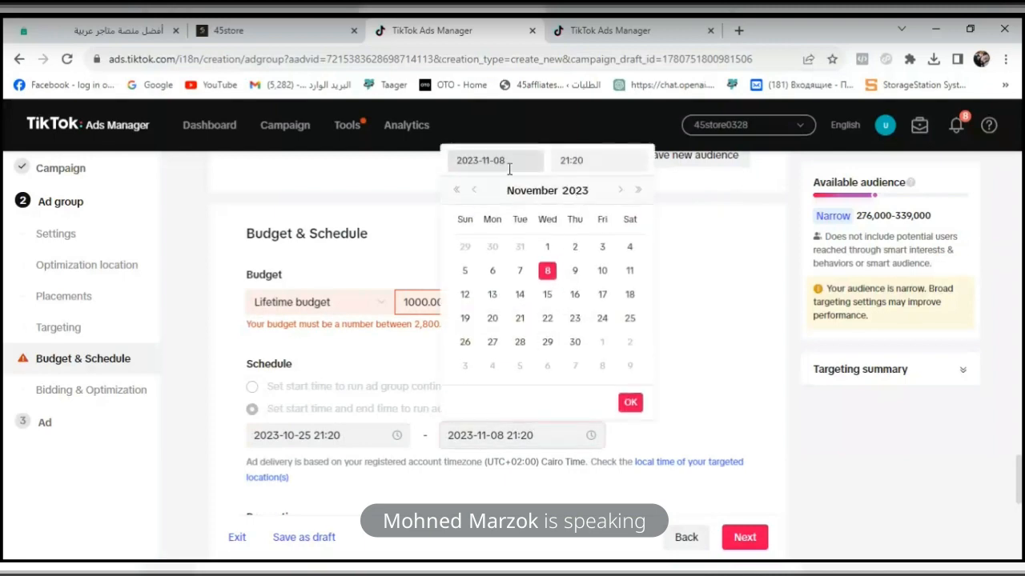
left_click(474, 191)
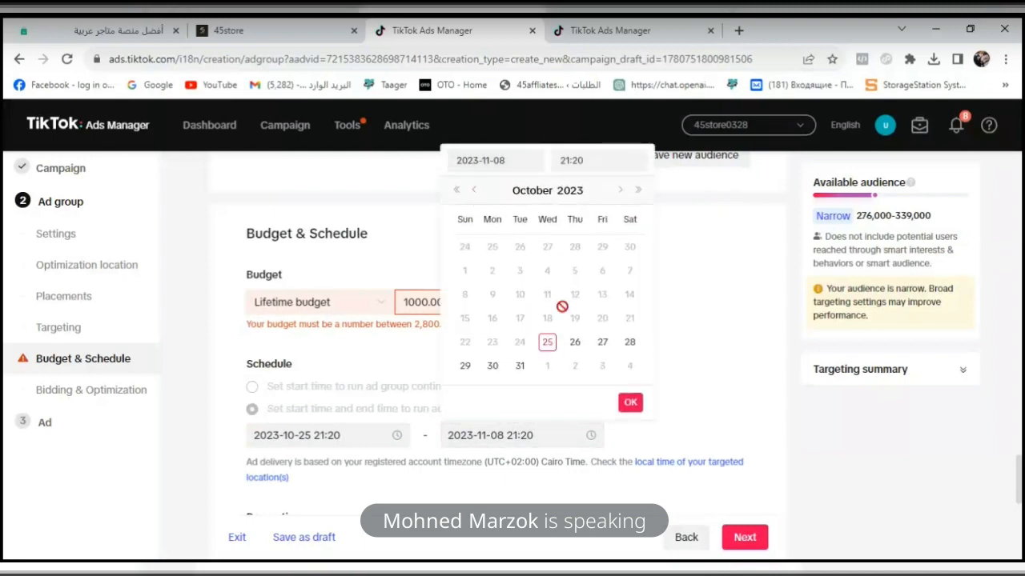
left_click(629, 342)
left_click(630, 402)
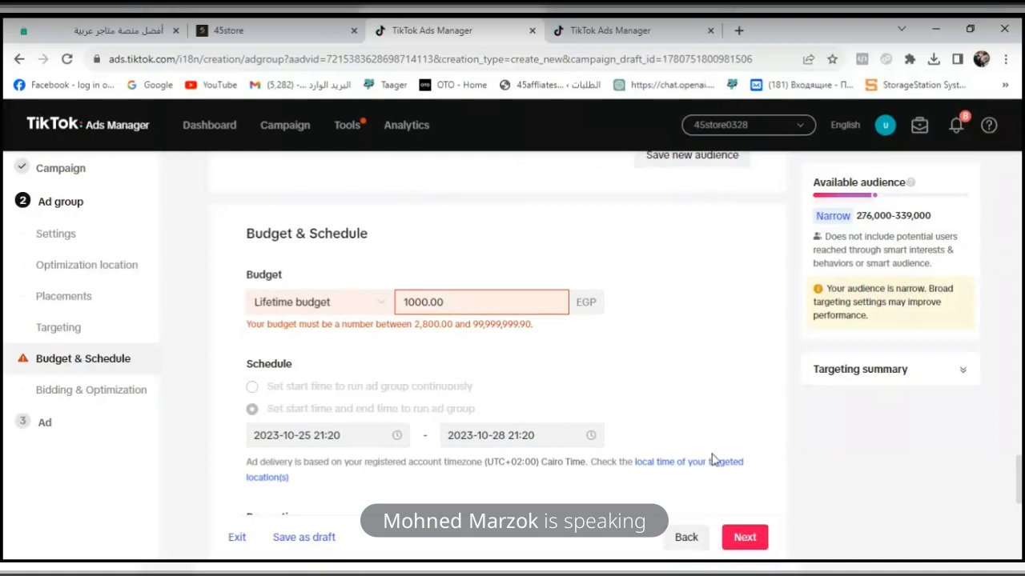
- Try to proceed past the ad group, and set its website pixel to "easy order" with View Content as optimization event
left_click(751, 537)
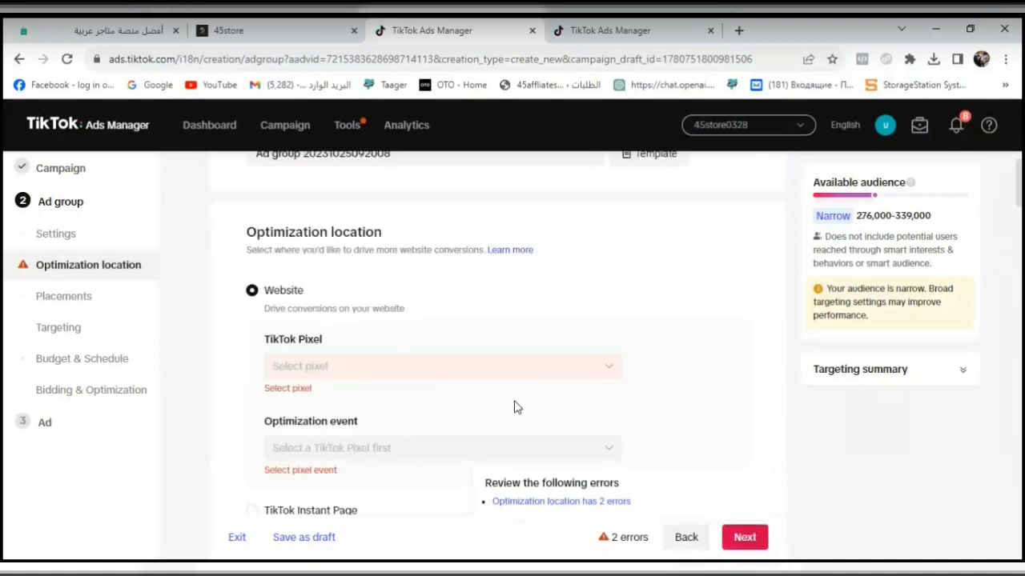
left_click(542, 366)
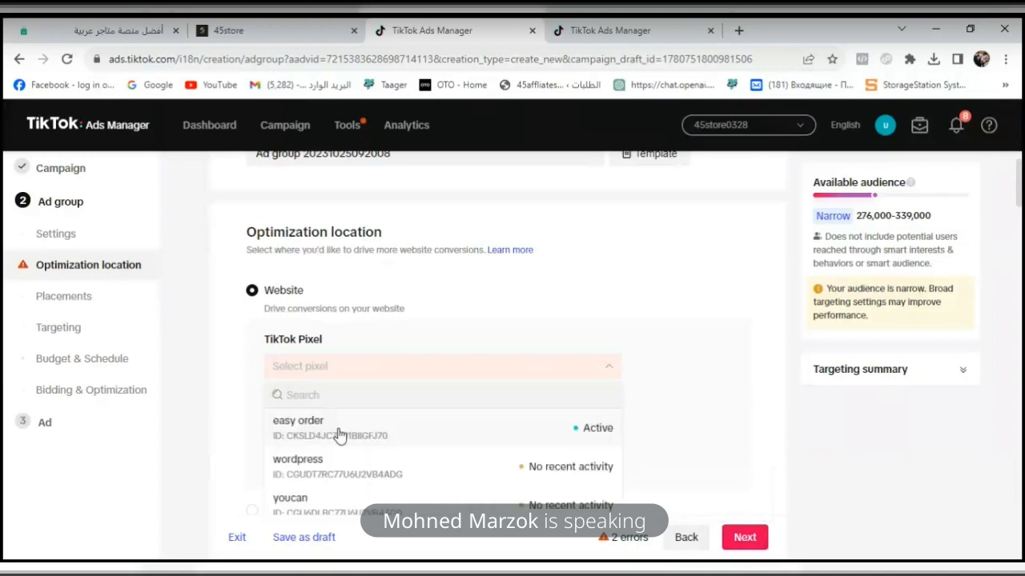
left_click(339, 433)
left_click(347, 444)
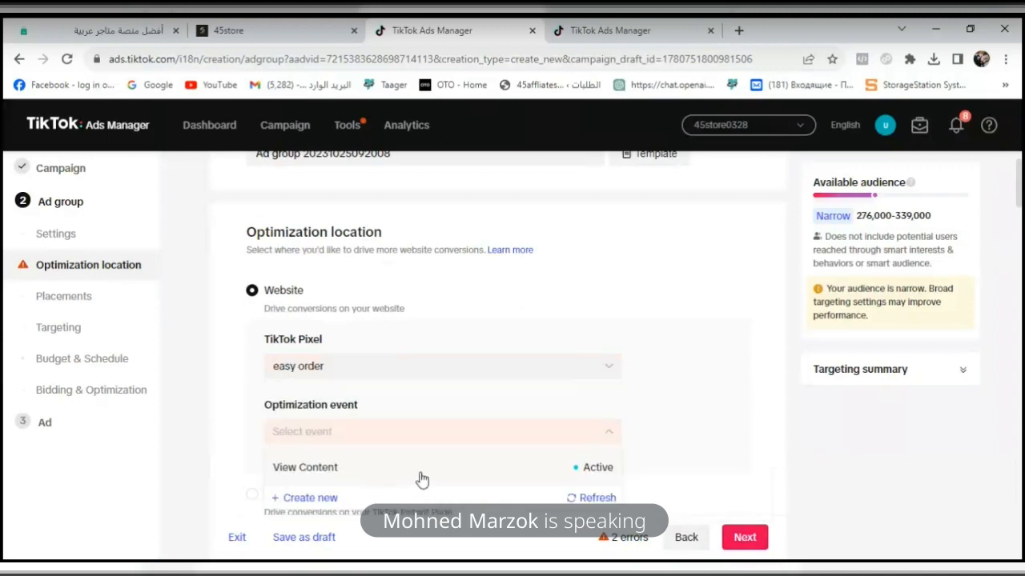
left_click(422, 477)
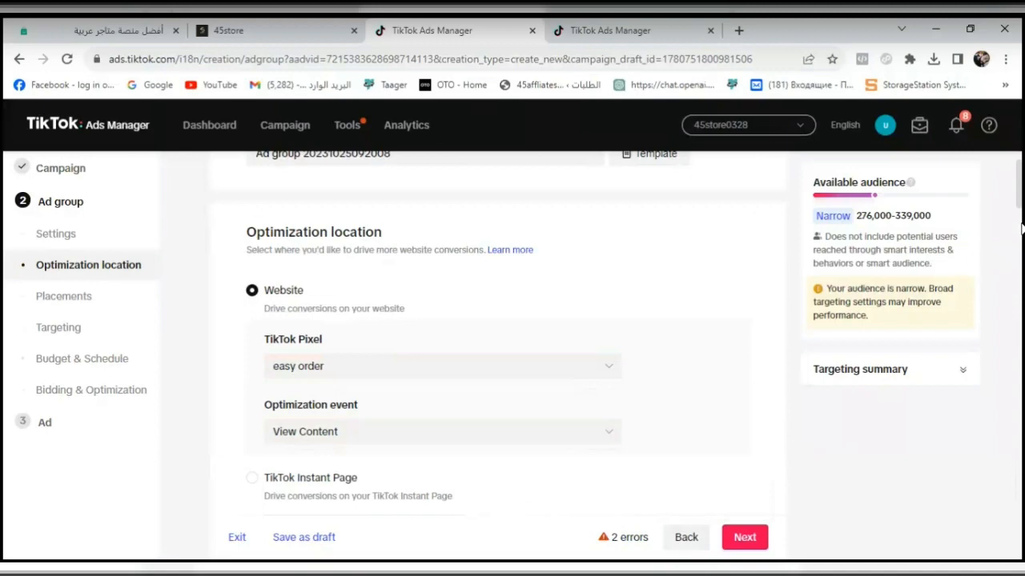
- Proceed from the ad group to the ad stage and set the ad name's text to "vib"
left_click_drag(1021, 230, 1015, 485)
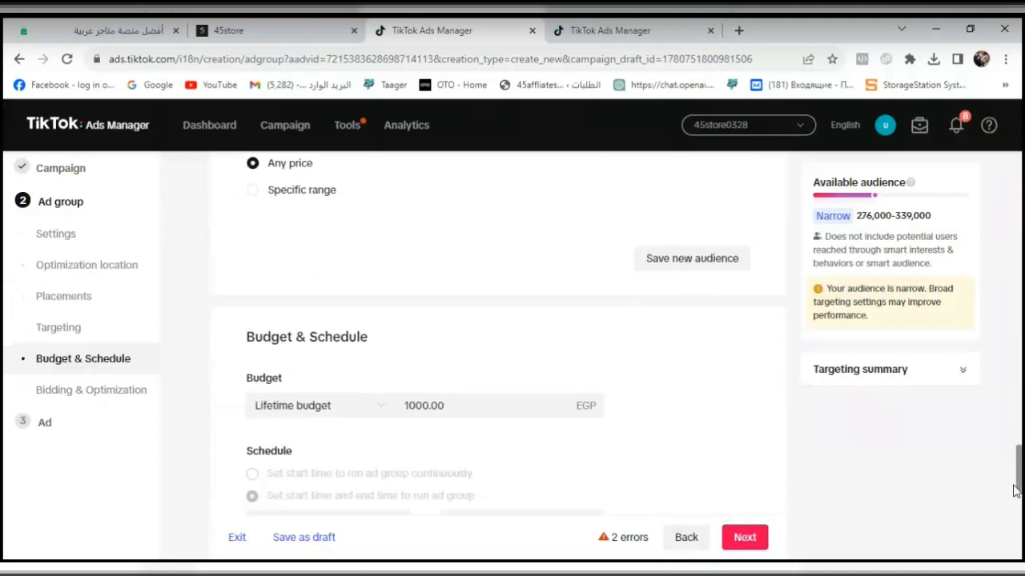
left_click(733, 541)
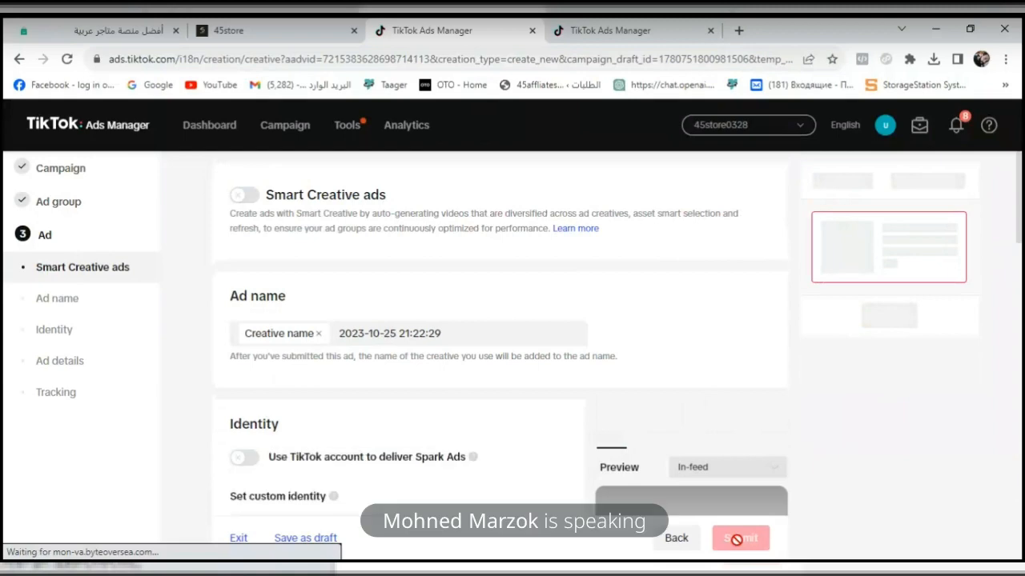
key("ctrl+a")
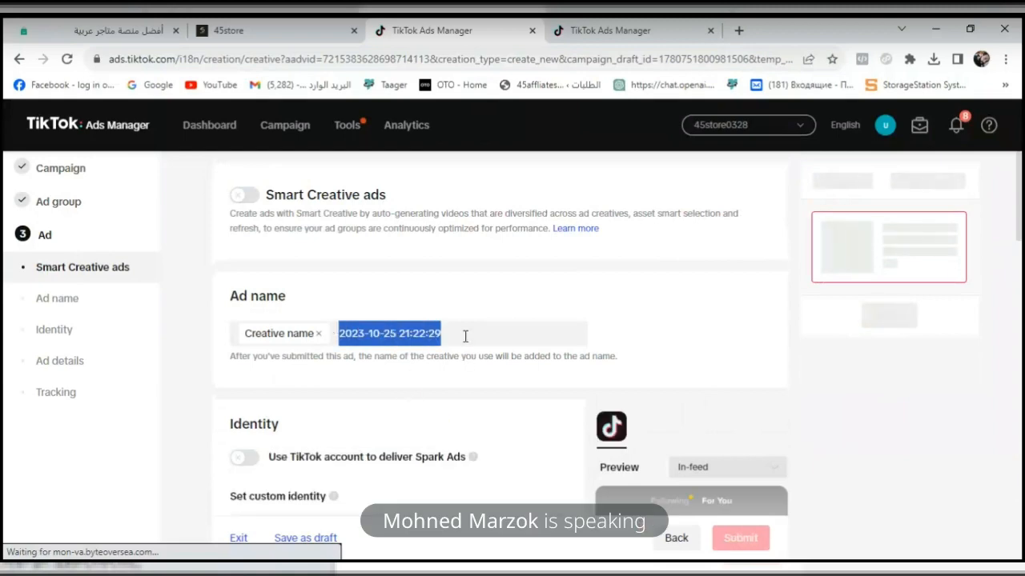
type("vib")
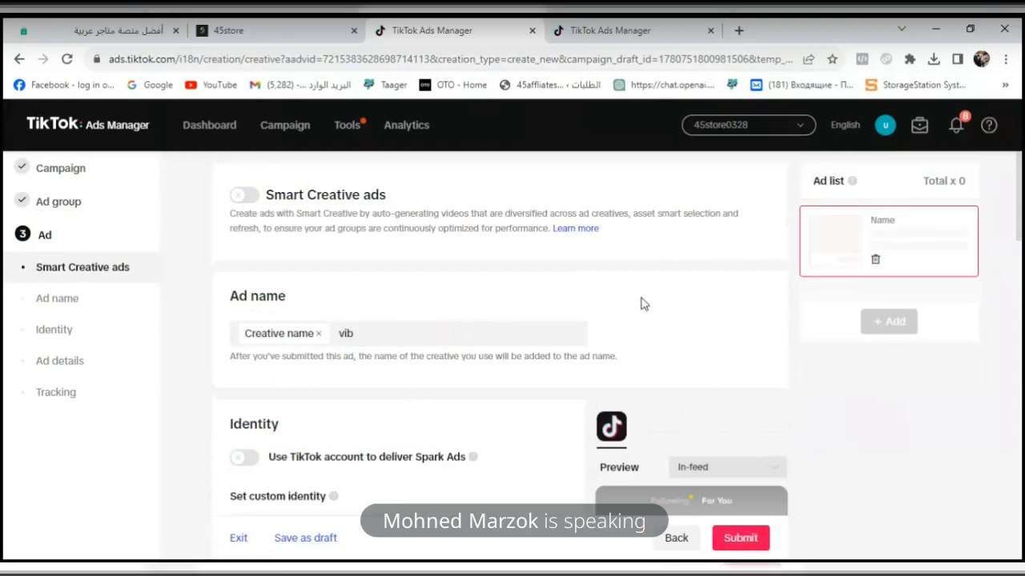
scroll(1022, 272, "down", 3)
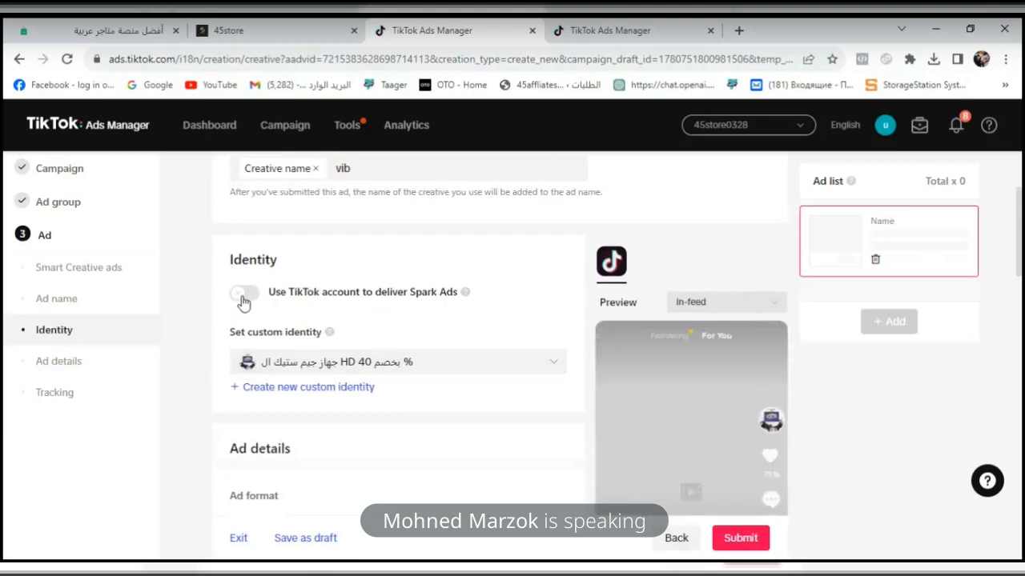
left_click(244, 298)
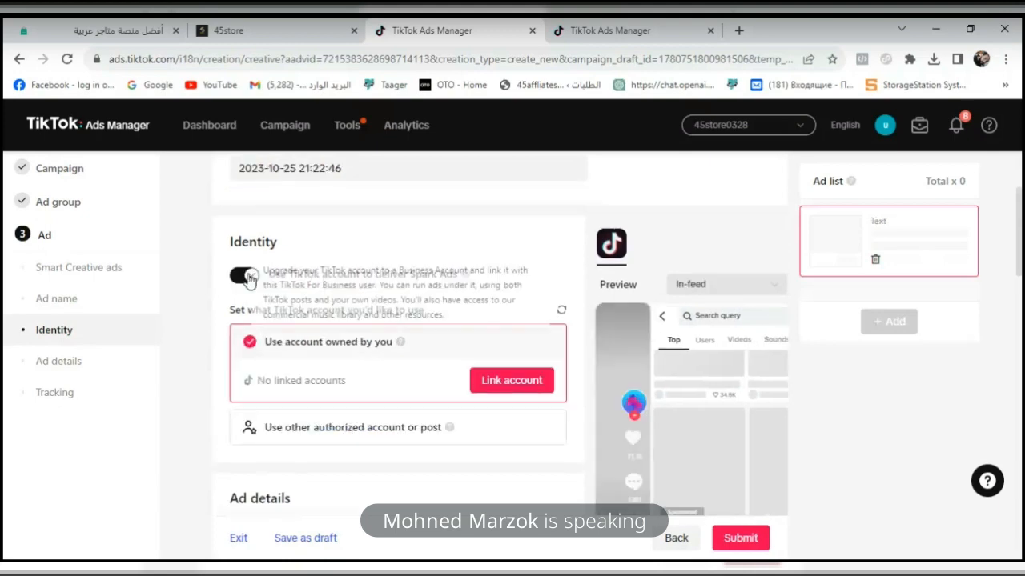
left_click(245, 280)
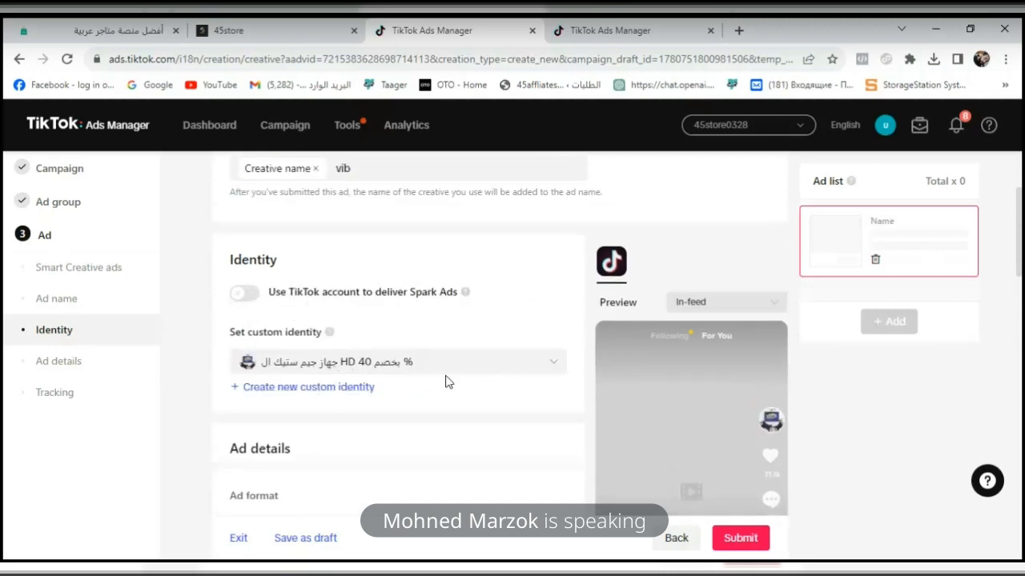
- Create a new custom identity for the ad with the display name "45store"
left_click(330, 398)
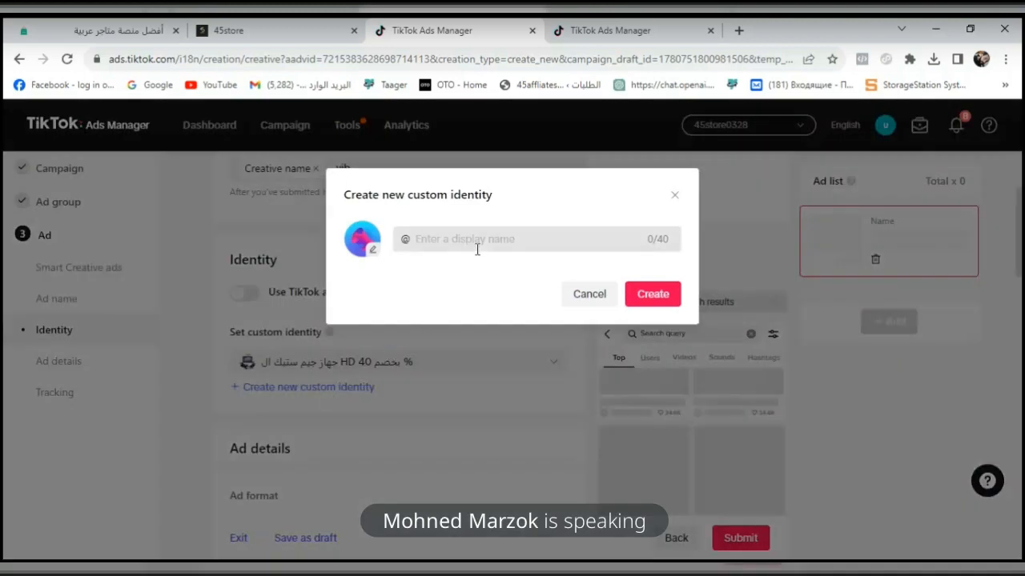
left_click(481, 242)
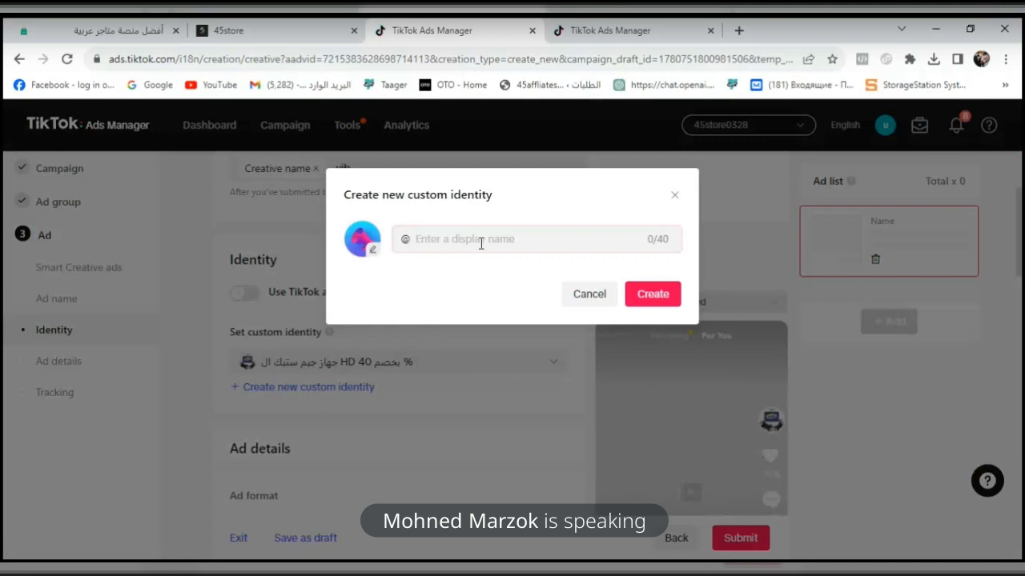
type("45store")
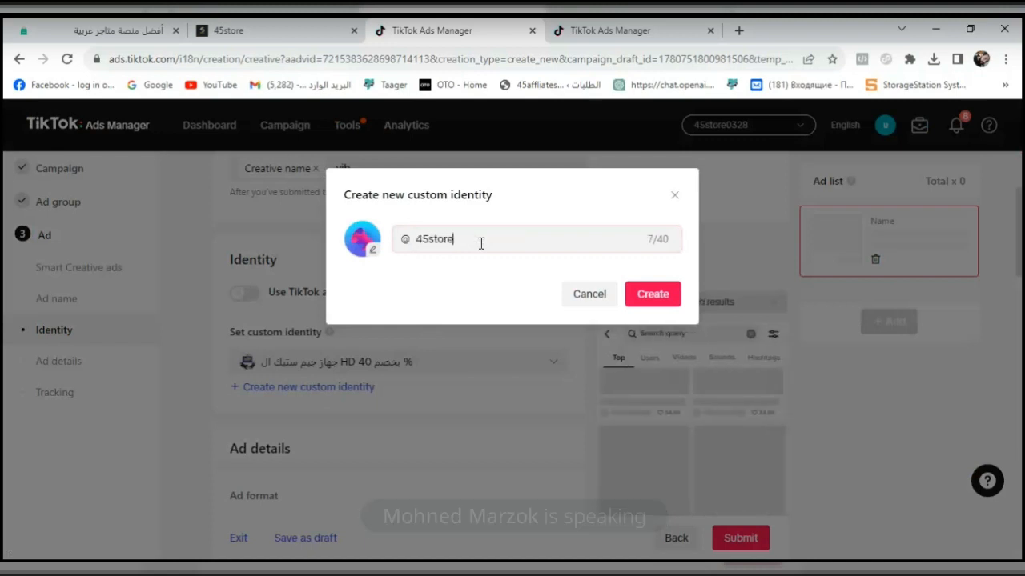
left_click(657, 302)
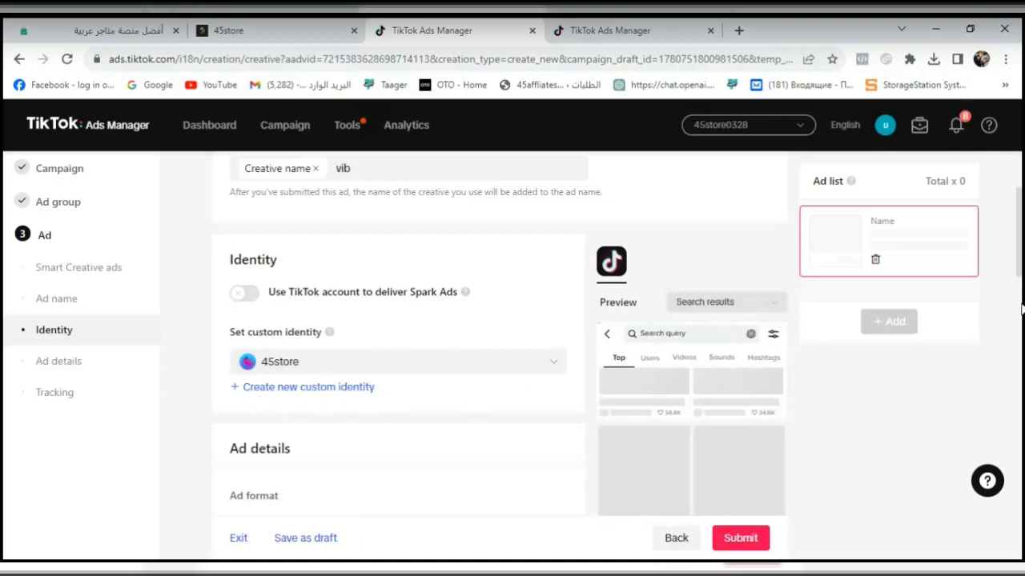
- Check how the 45store identity appears in the ad preview and in the list of custom identities
left_click_drag(1021, 249, 1020, 282)
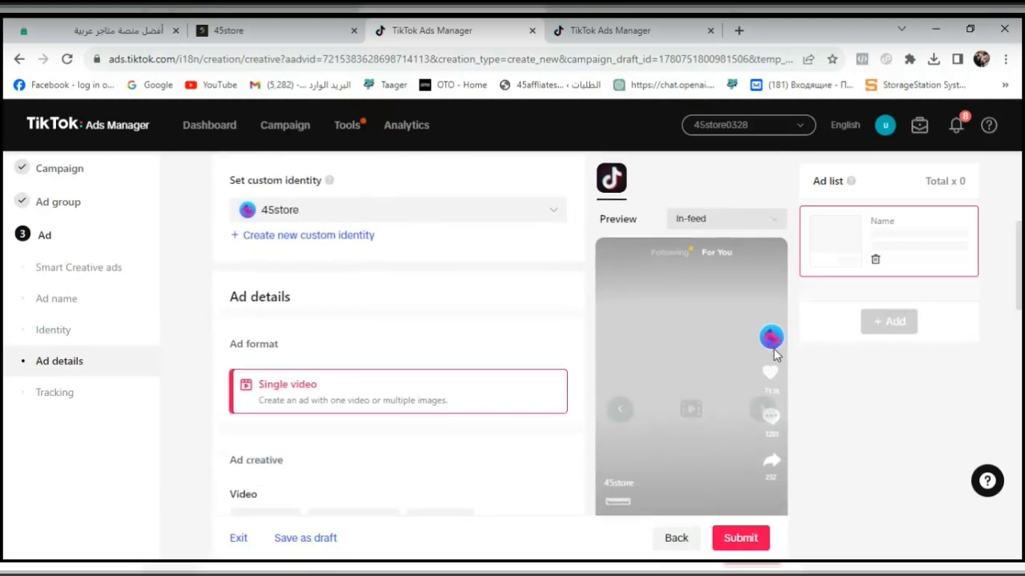
left_click_drag(1021, 292, 1020, 245)
left_click(385, 410)
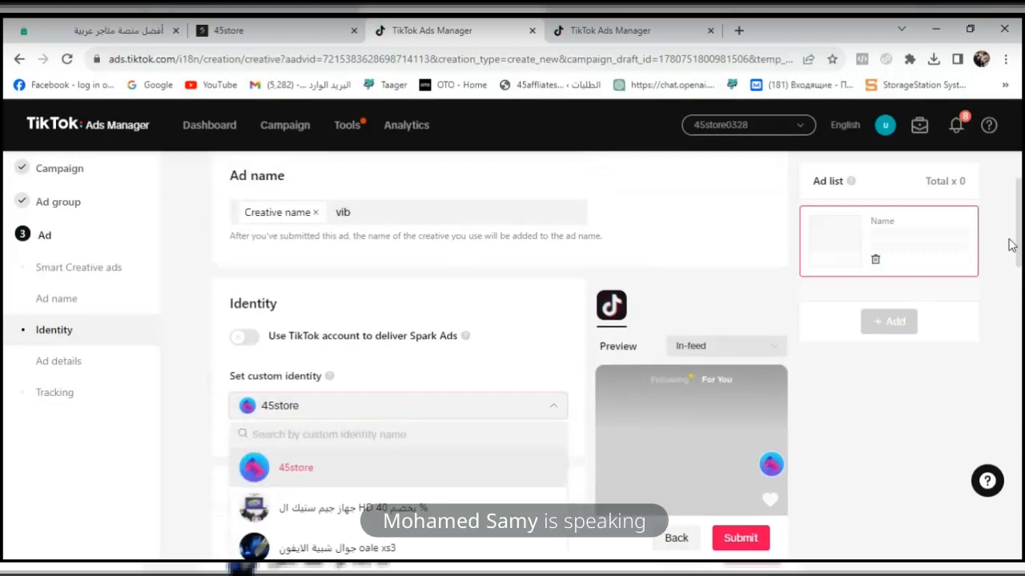
left_click_drag(1021, 232, 1020, 272)
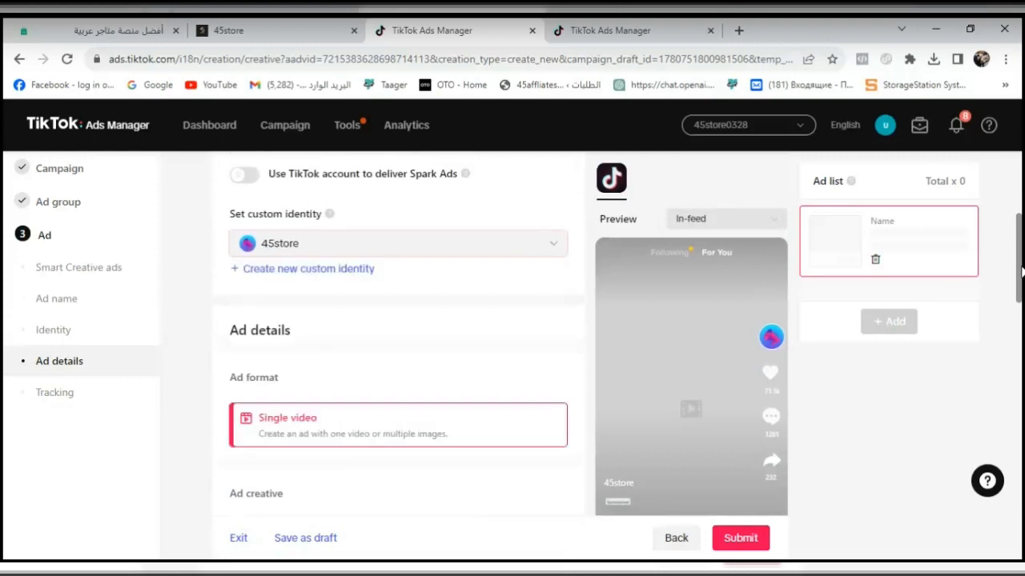
left_click(318, 274)
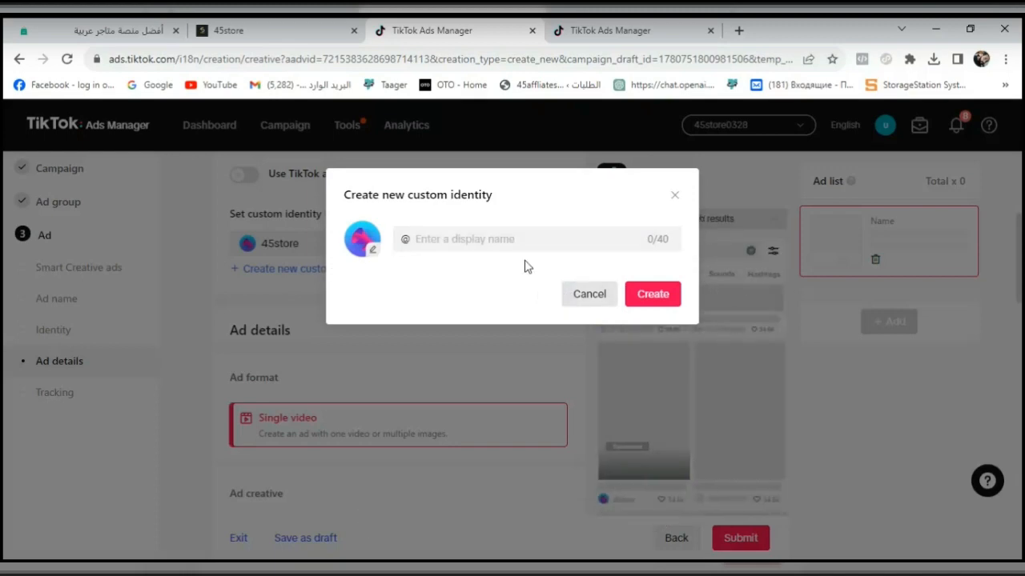
left_click(450, 242)
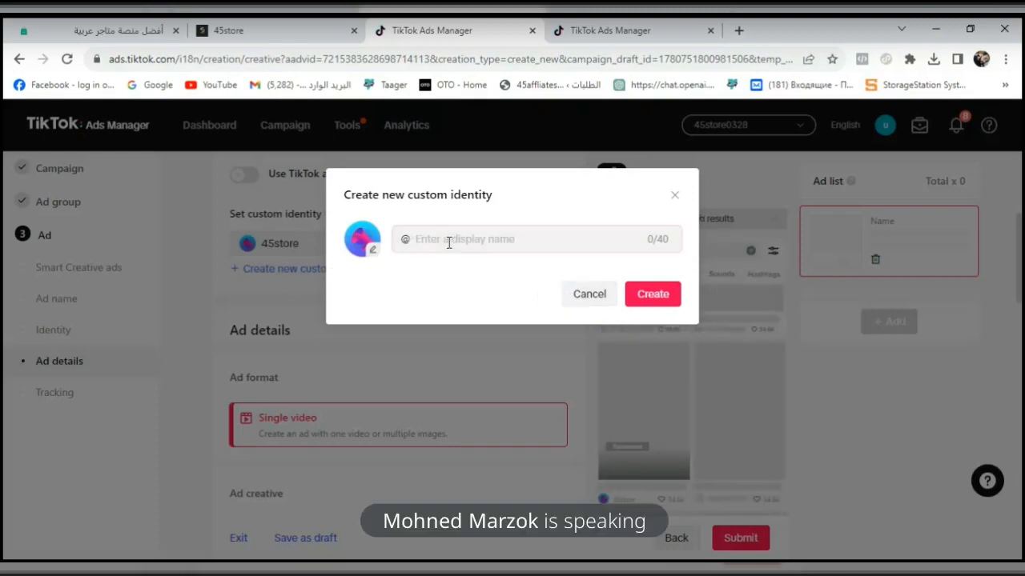
type("45stores")
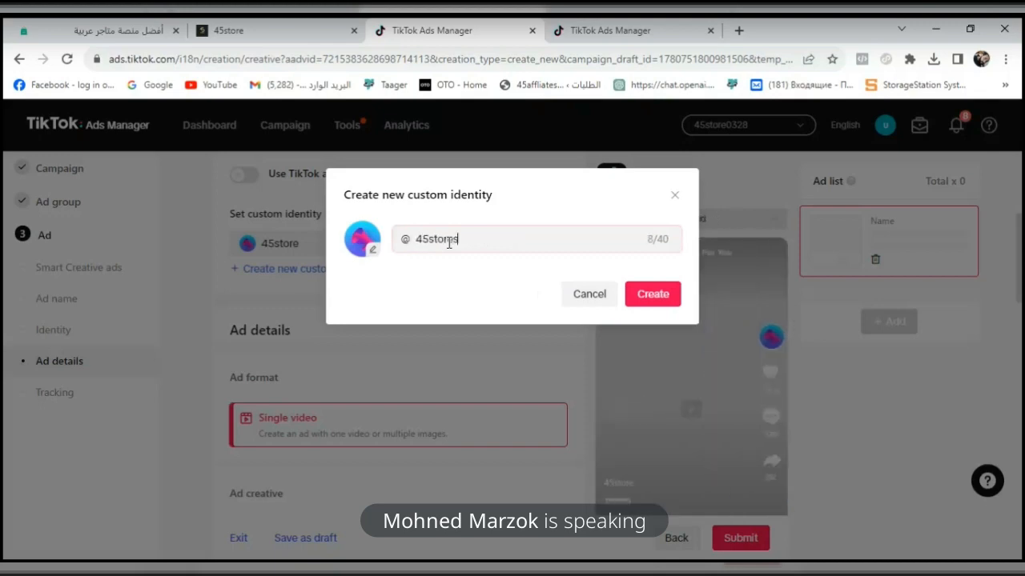
left_click(373, 250)
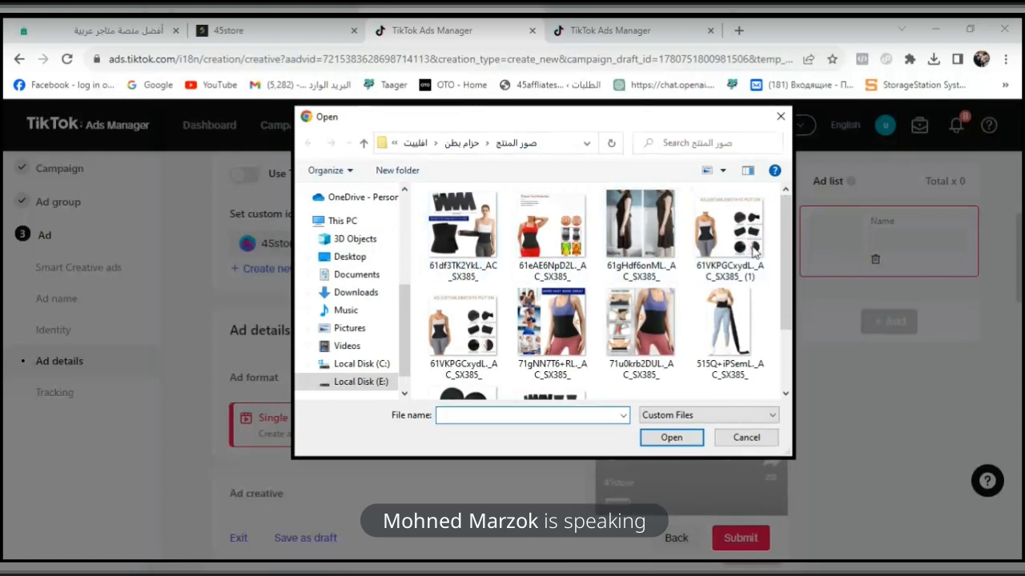
left_click_drag(789, 254, 787, 306)
scroll(560, 240, "up", 3)
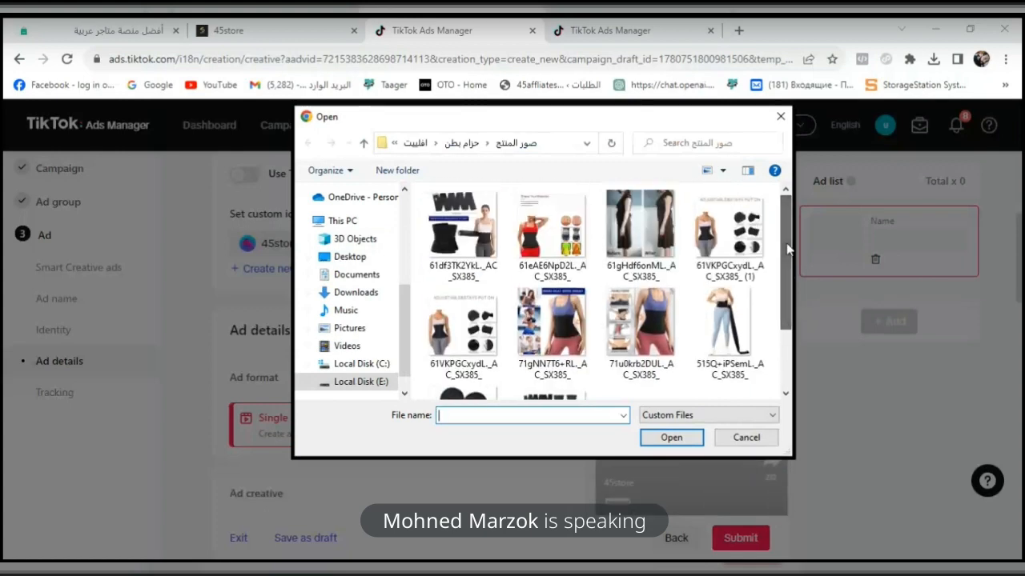
left_click(440, 247)
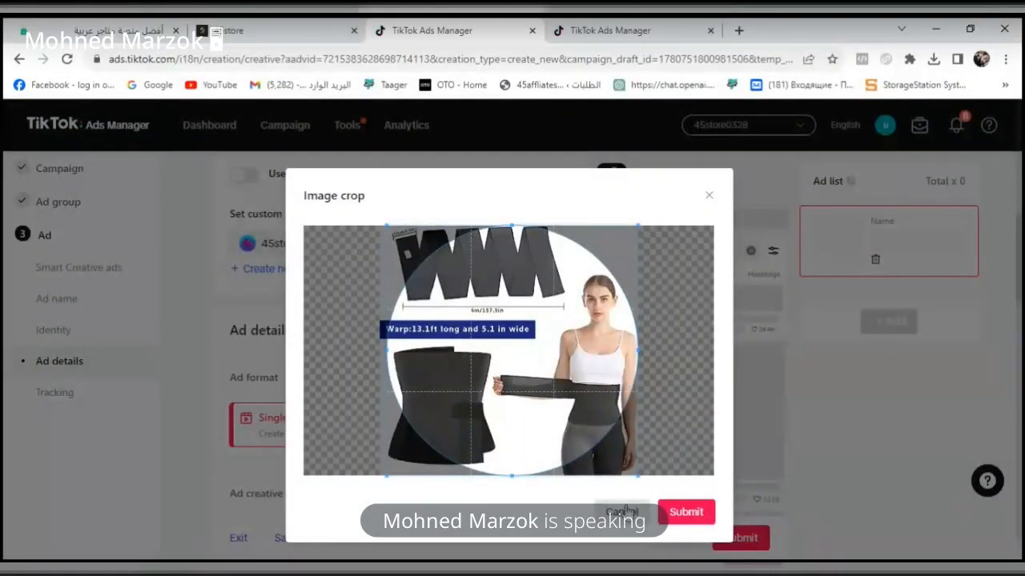
left_click(622, 512)
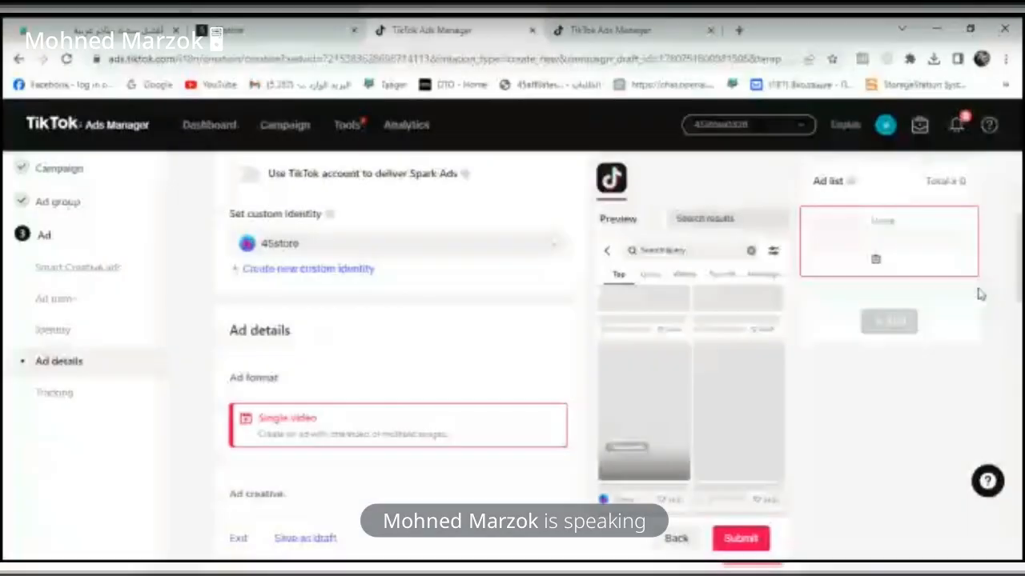
- Upload the video file "WhatsApp Video 2022-04-11 at 6.57.17 AM" as the ad's creative
scroll(979, 293, "down", 3)
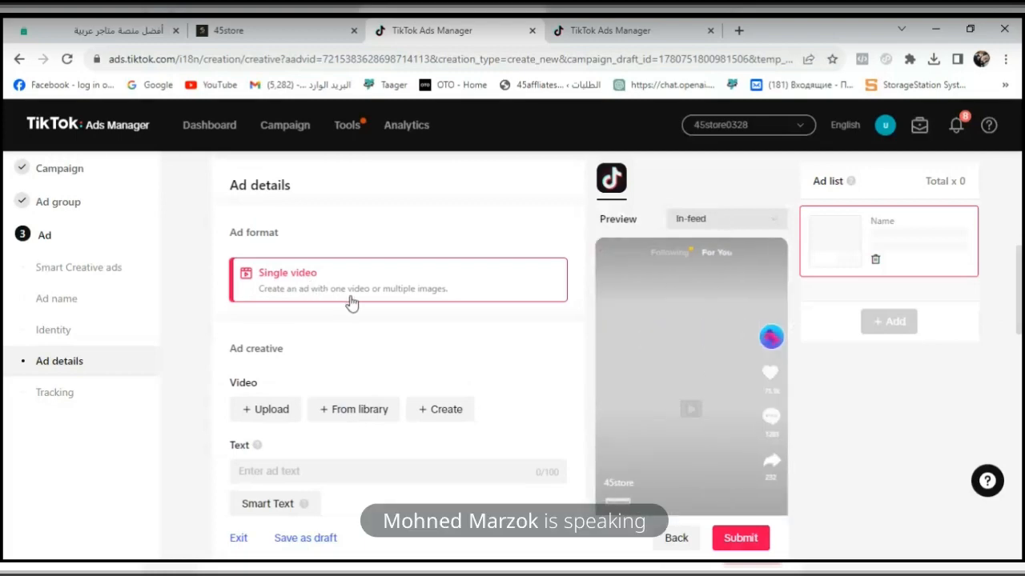
left_click(283, 417)
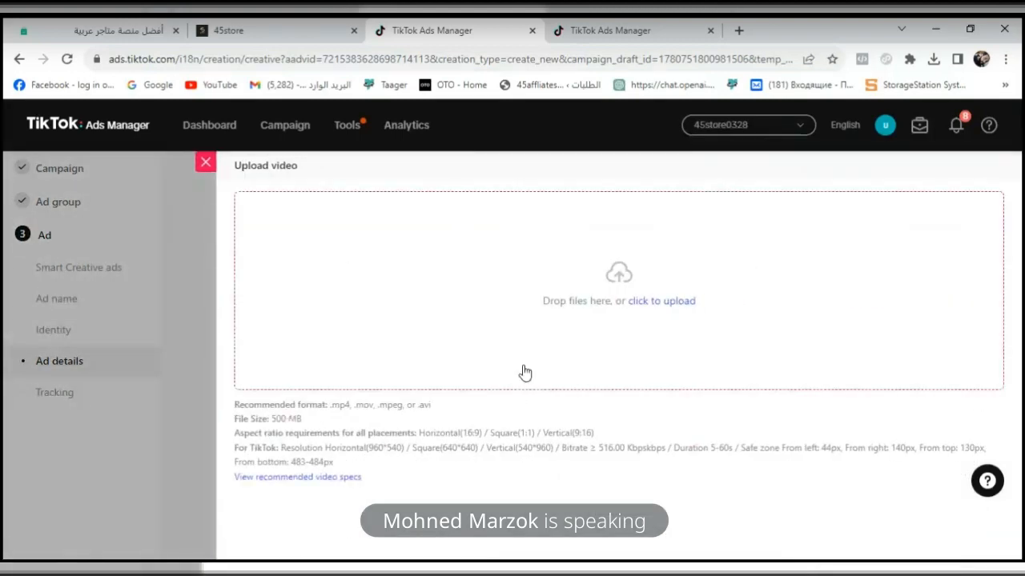
triple_click(677, 300)
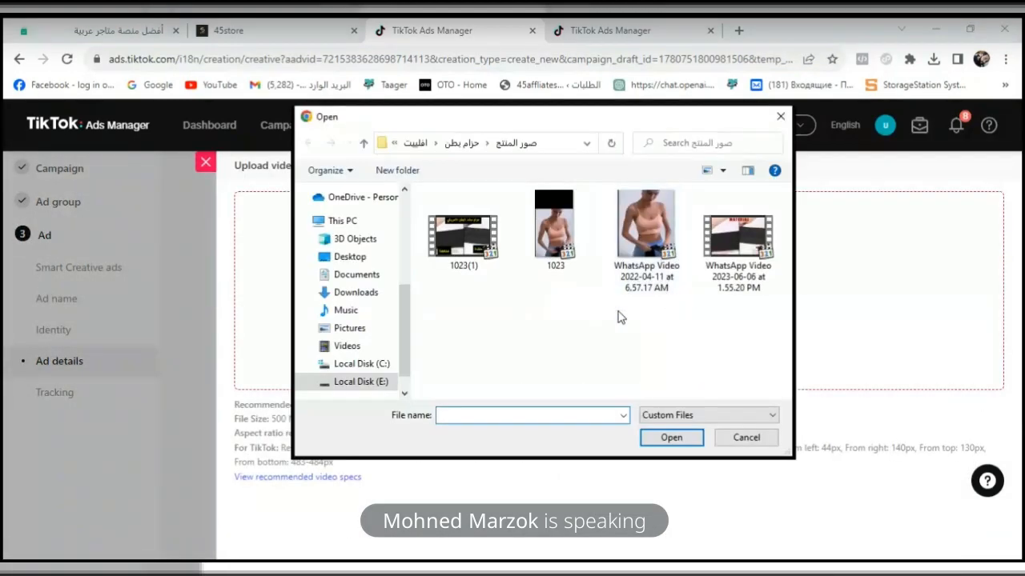
left_click(555, 232)
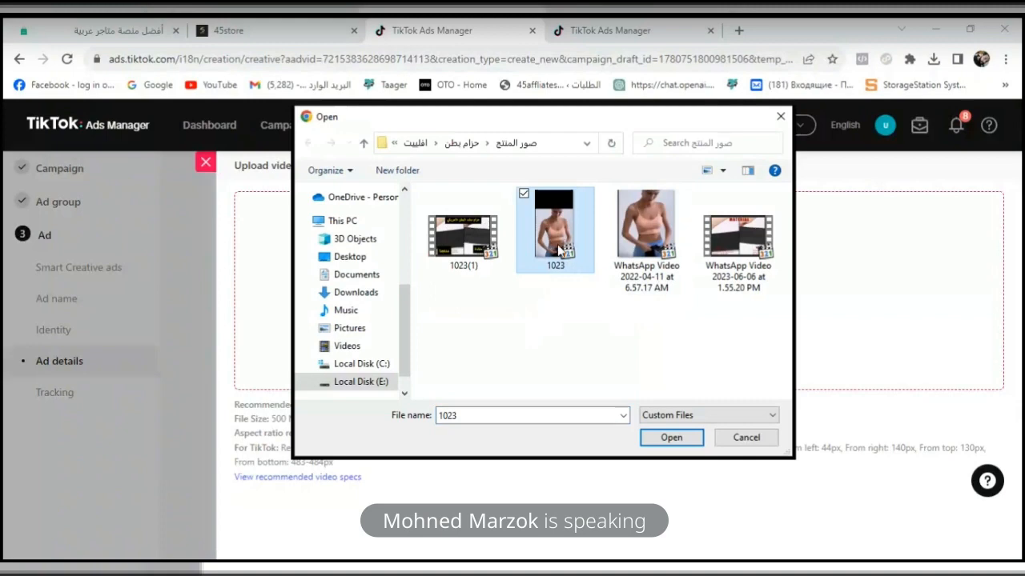
left_click(645, 232)
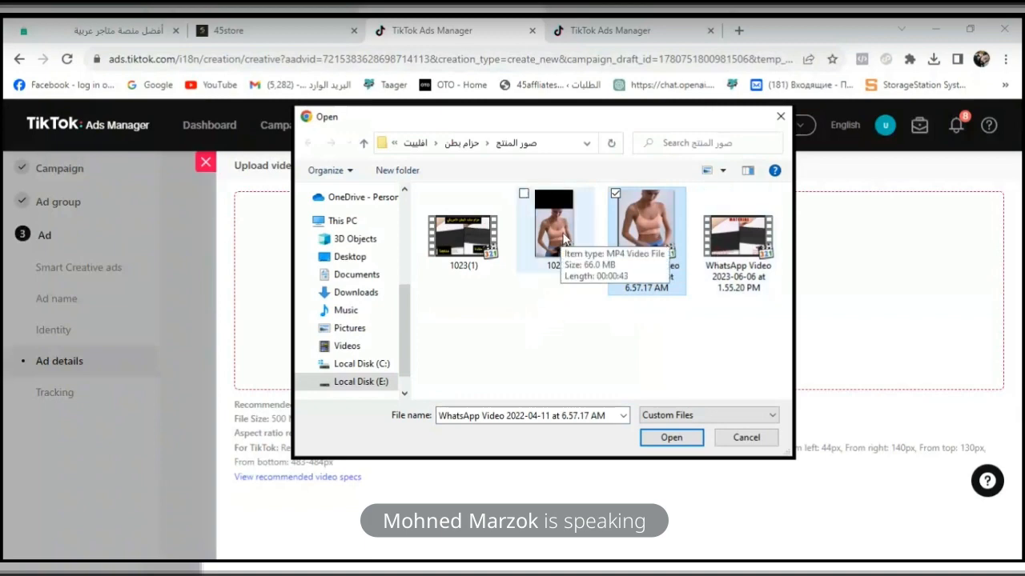
left_click(671, 437)
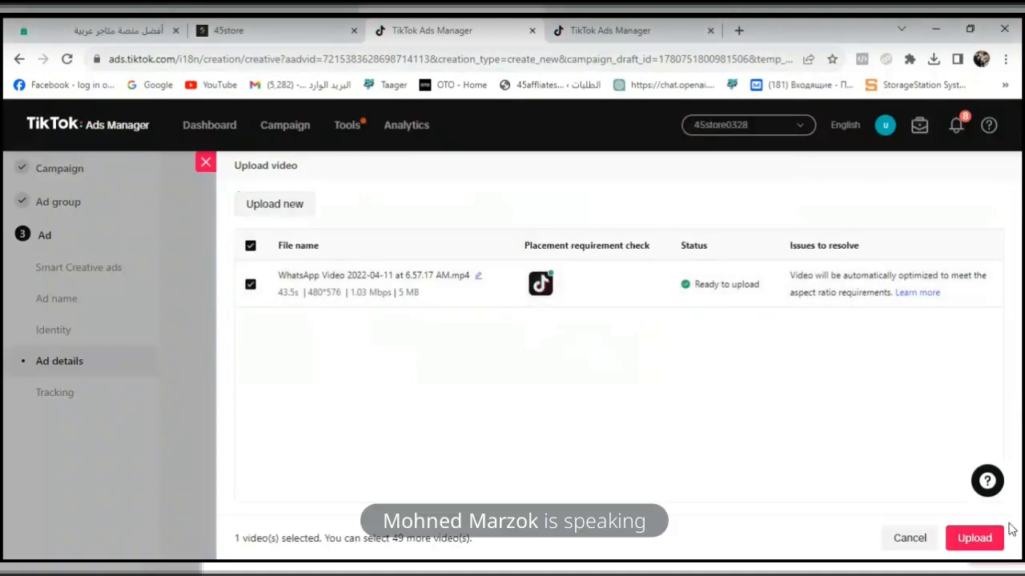
left_click(980, 539)
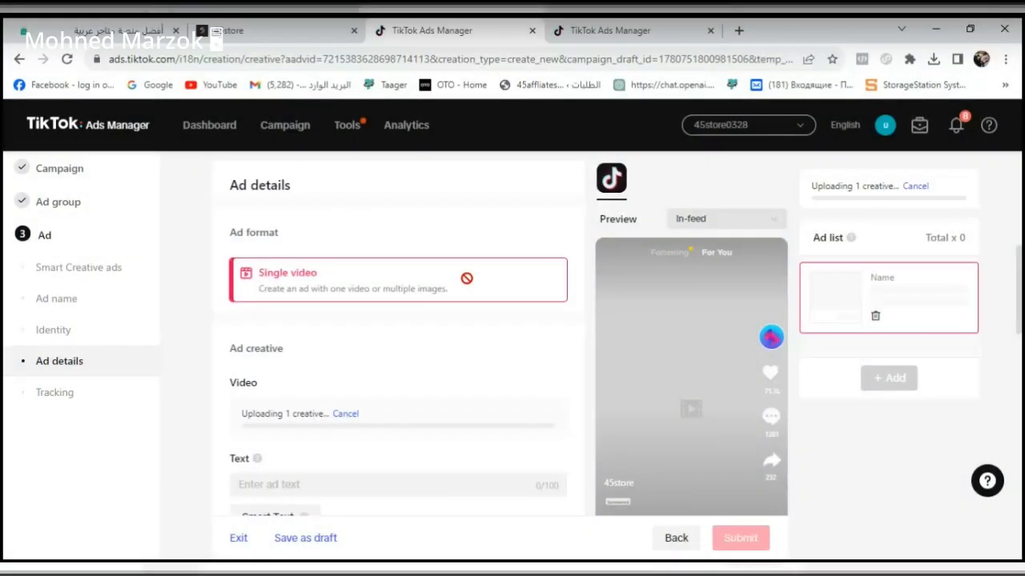
left_click_drag(1021, 268, 1020, 284)
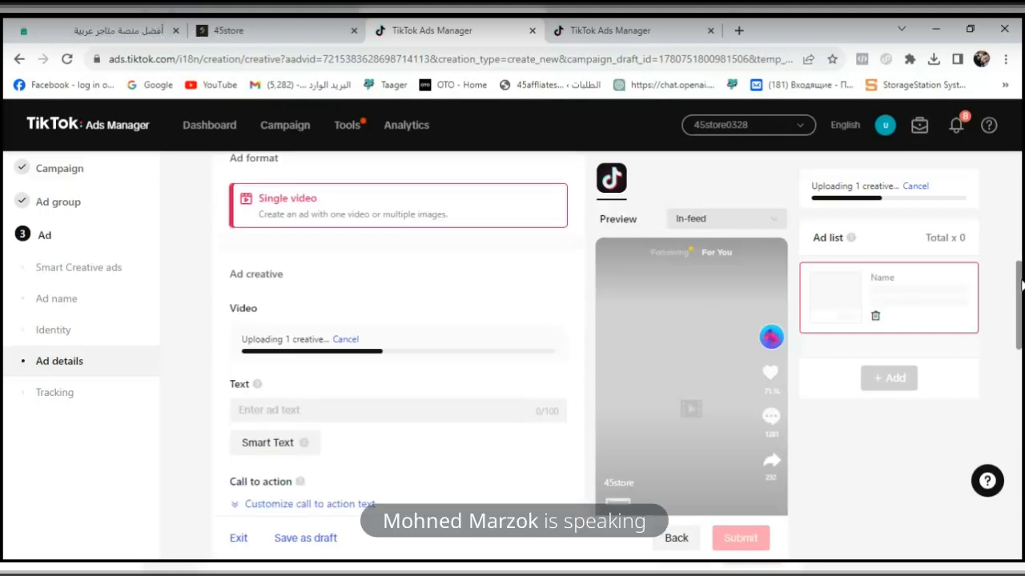
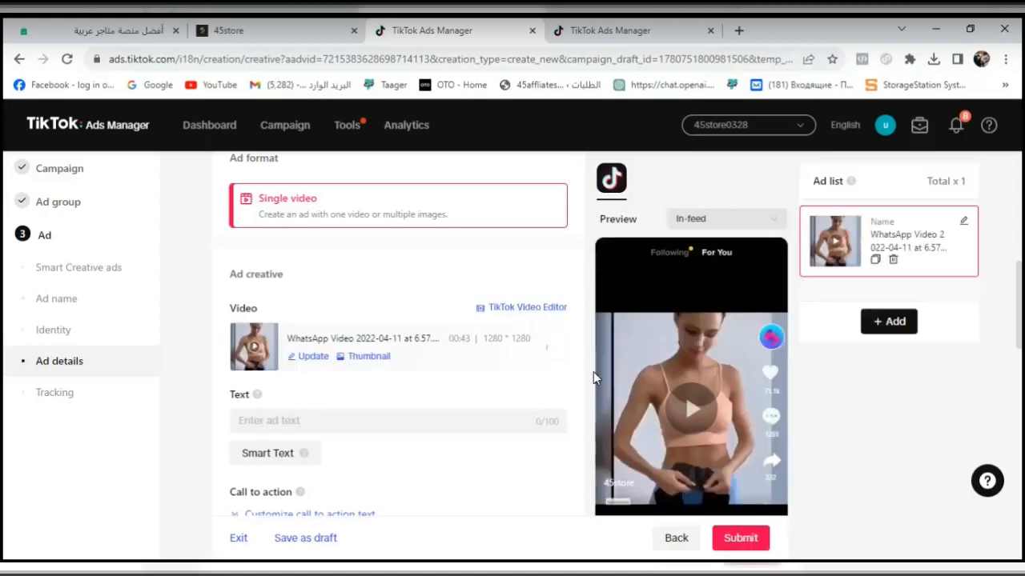
- Play the uploaded video in the ad preview and compare the In-feed and Search results placements
left_click(687, 405)
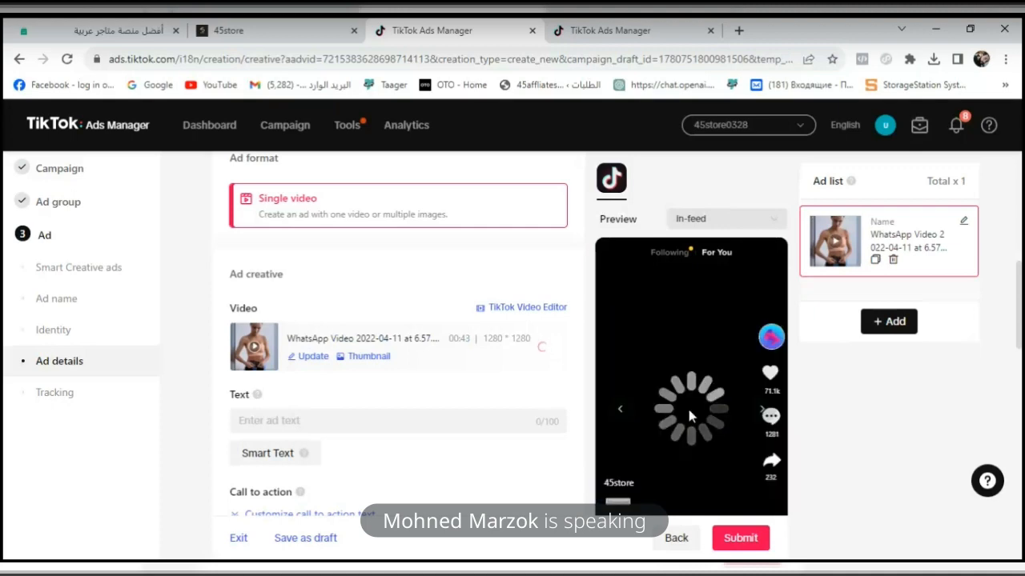
scroll(690, 410, "down", 1)
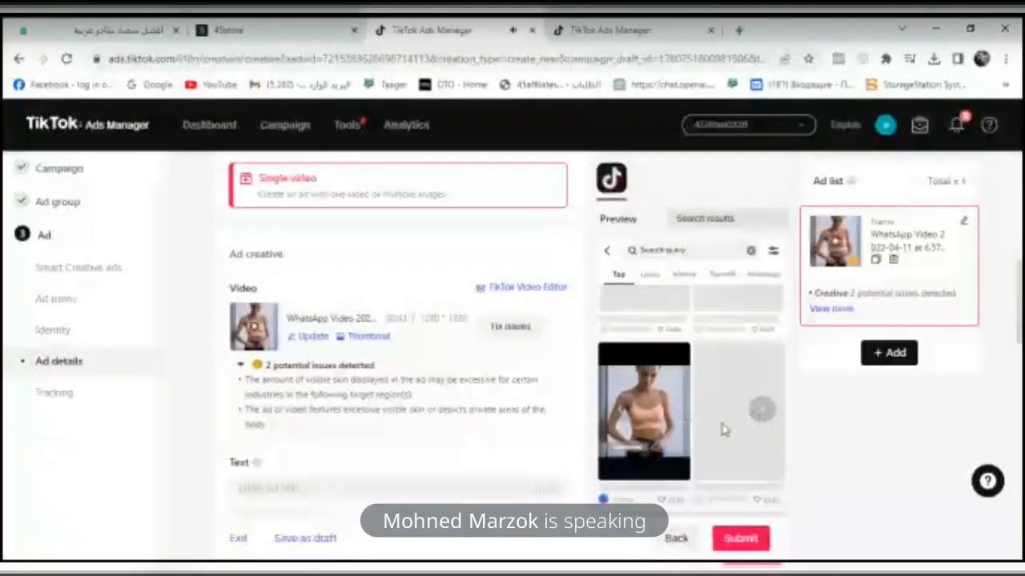
left_click(766, 422)
left_click(766, 422)
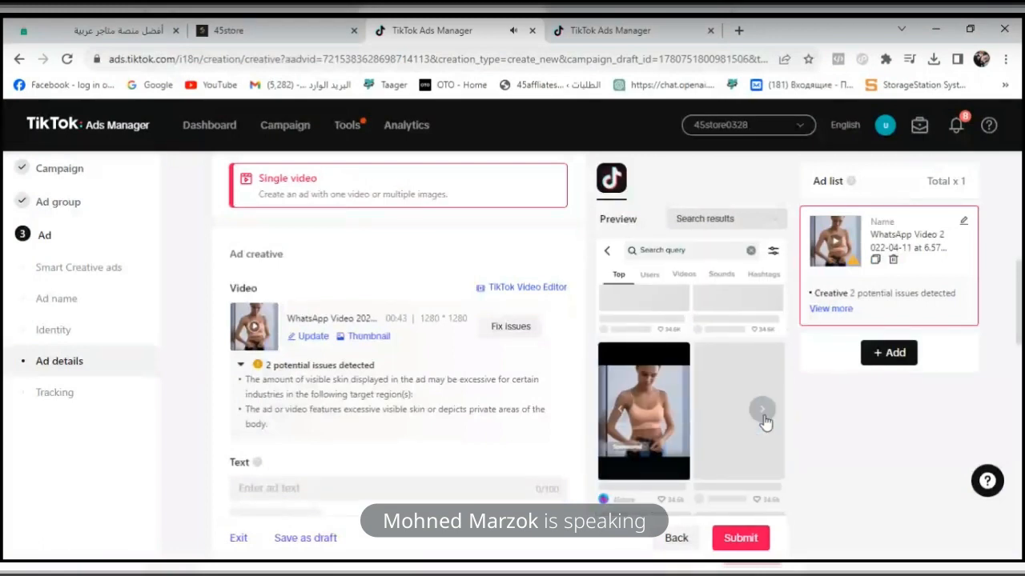
left_click(766, 422)
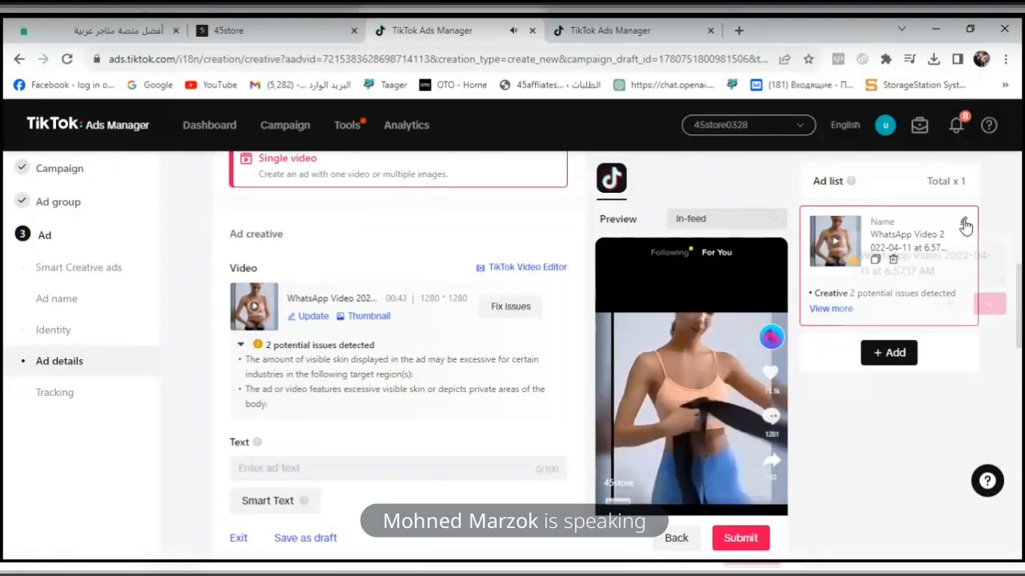
- Enter "حزام شد البطن" as the ad text under the ad creative
scroll(587, 317, "down", 1)
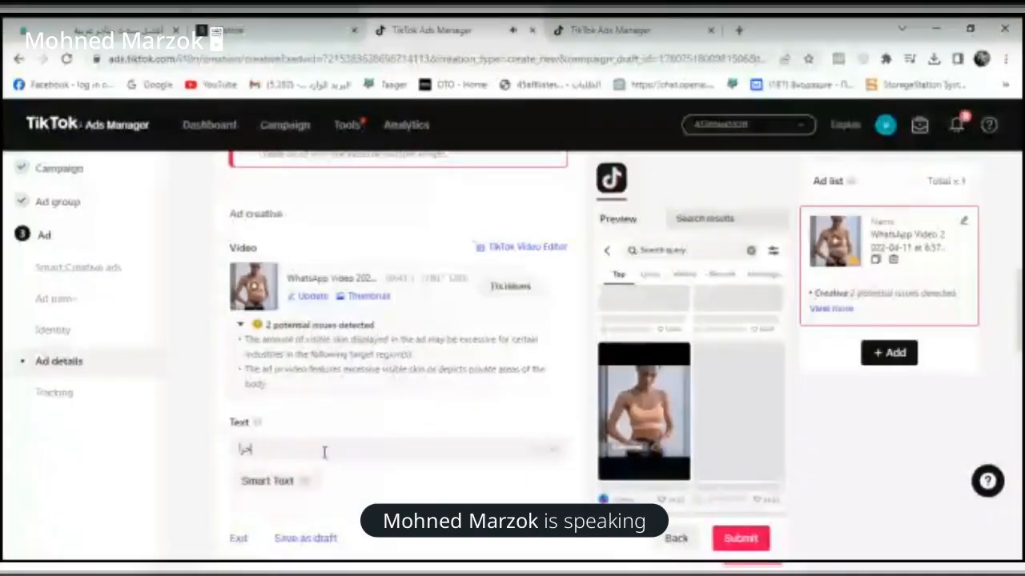
type("د البطن")
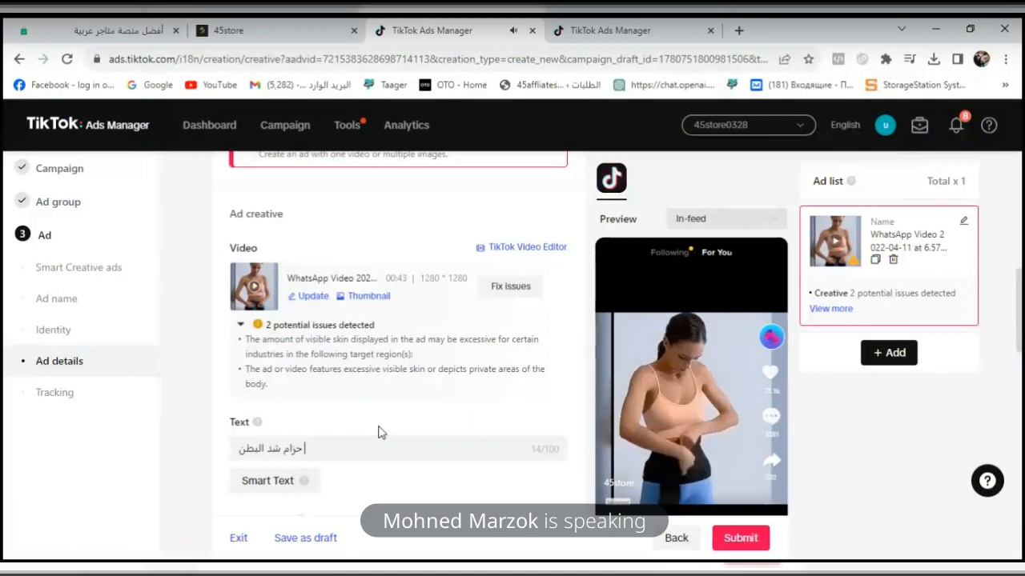
scroll(441, 441, "down", 1)
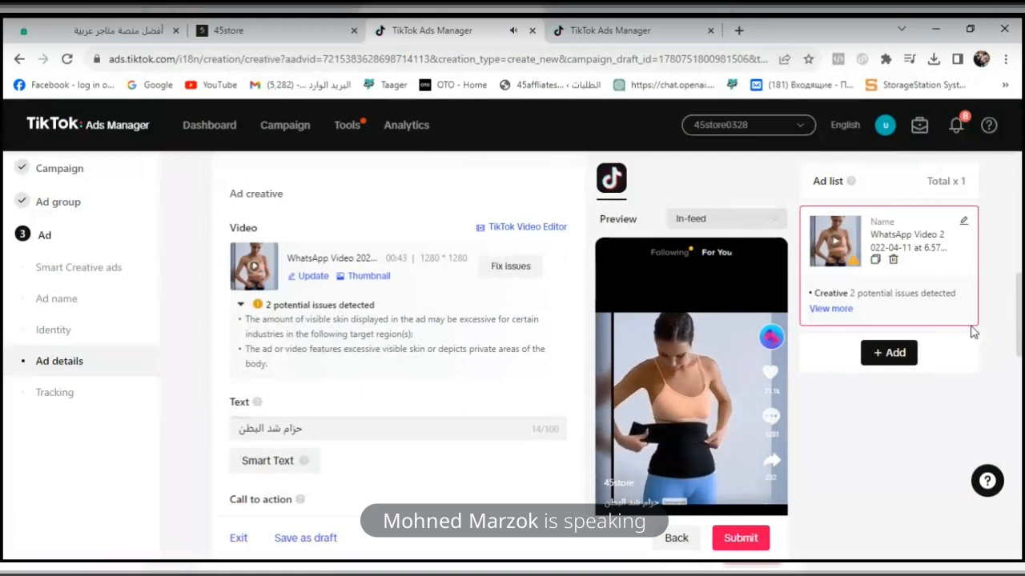
- Open the ad video in the TikTok Video Editor and accept the AI generated content disclaimer
left_click(241, 306)
left_click(242, 308)
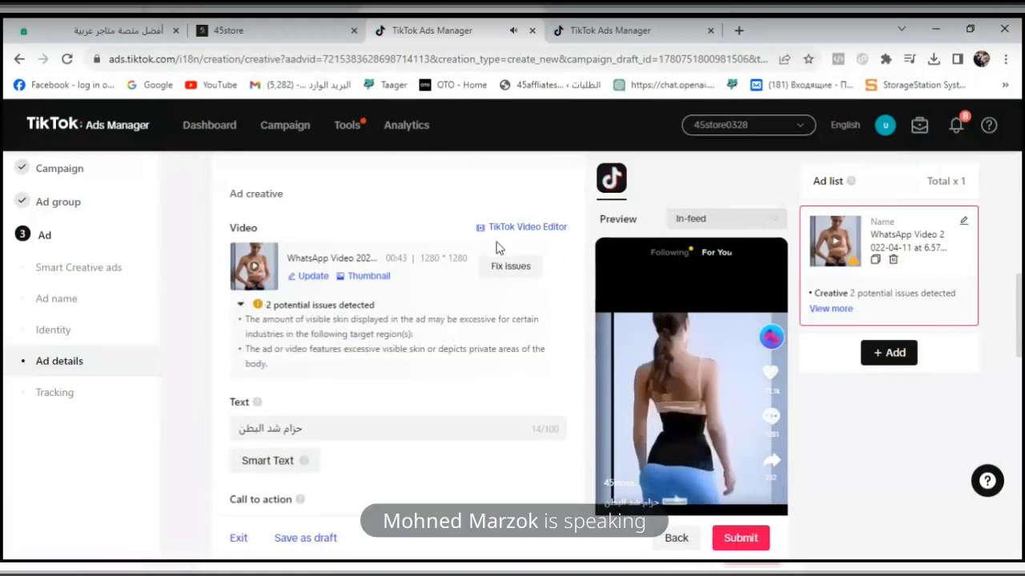
left_click(525, 228)
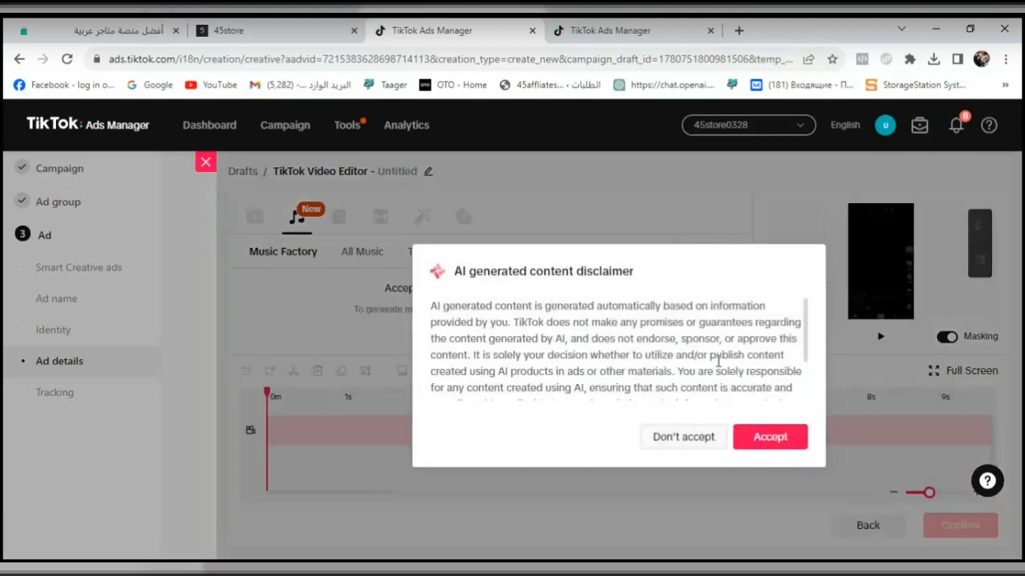
left_click(752, 444)
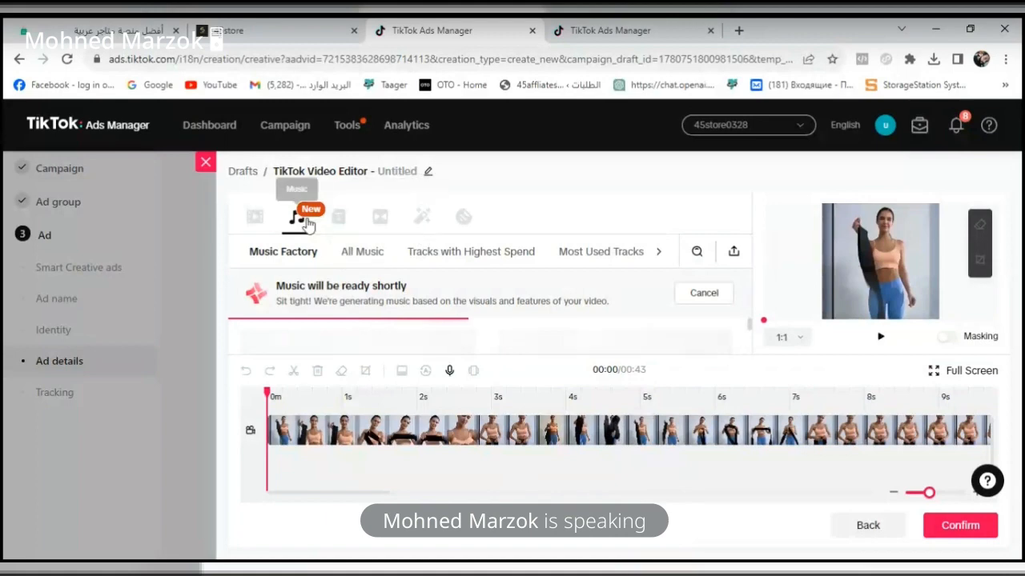
- Try adding a black-background text overlay with font size 212 to the video, and leave the editor without saving
left_click(338, 224)
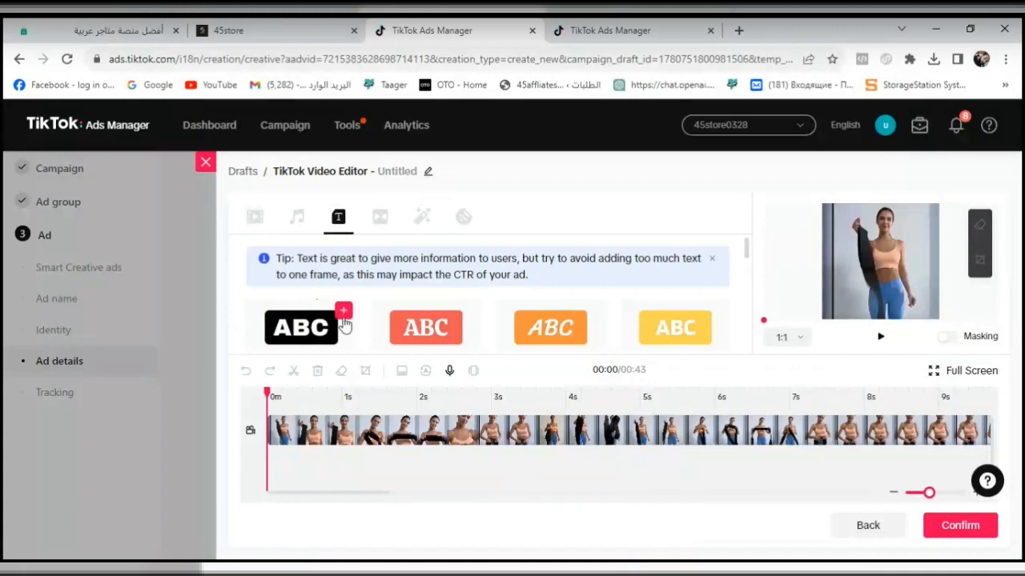
left_click(343, 314)
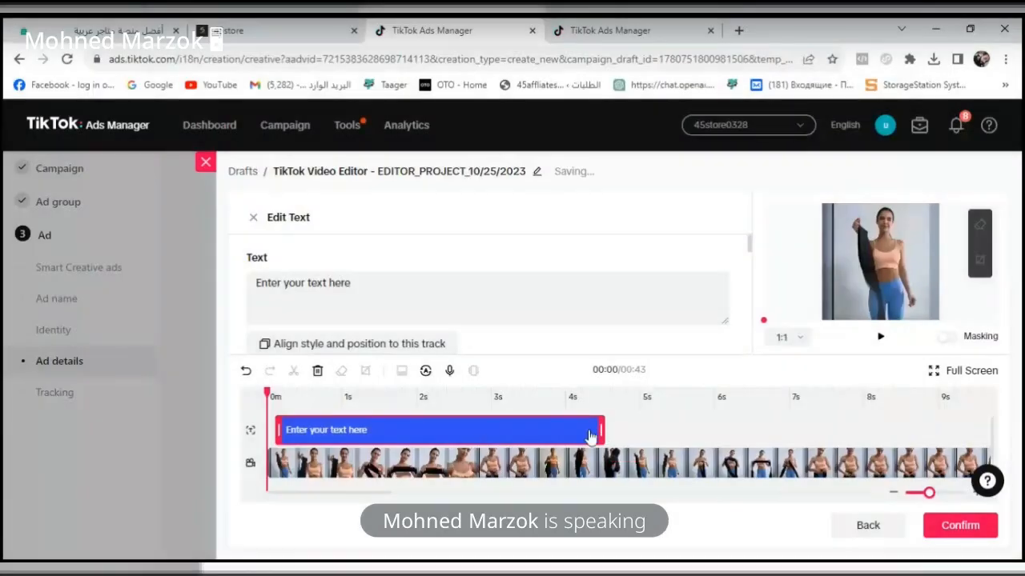
left_click(462, 439)
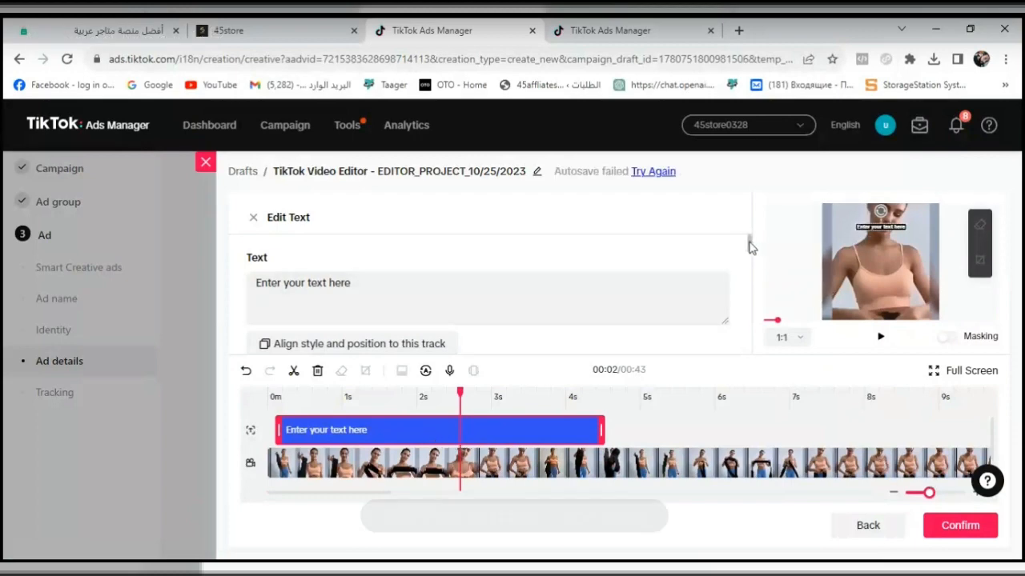
scroll(753, 273, "down", 1)
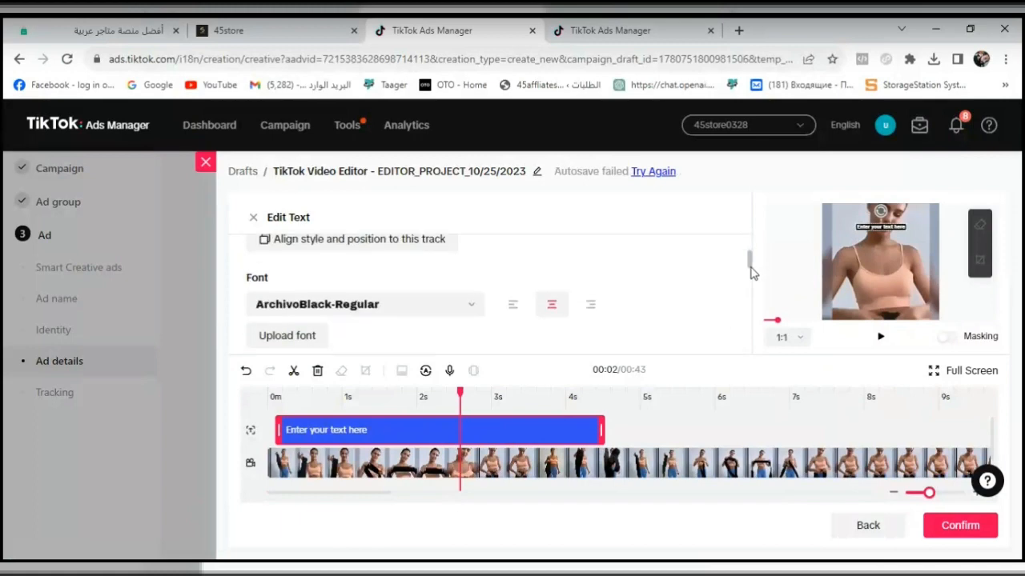
left_click_drag(751, 270, 748, 286)
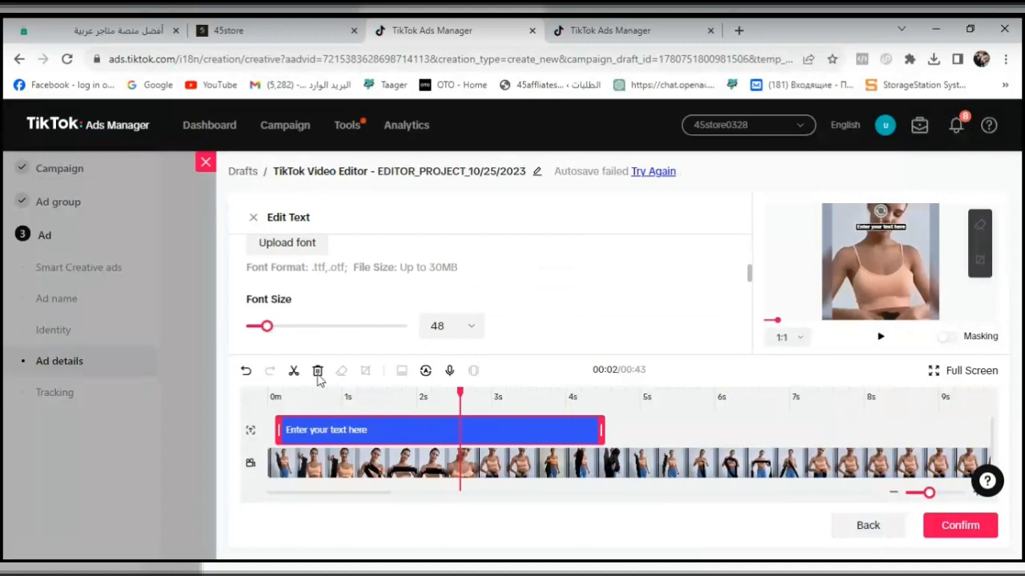
left_click(312, 409)
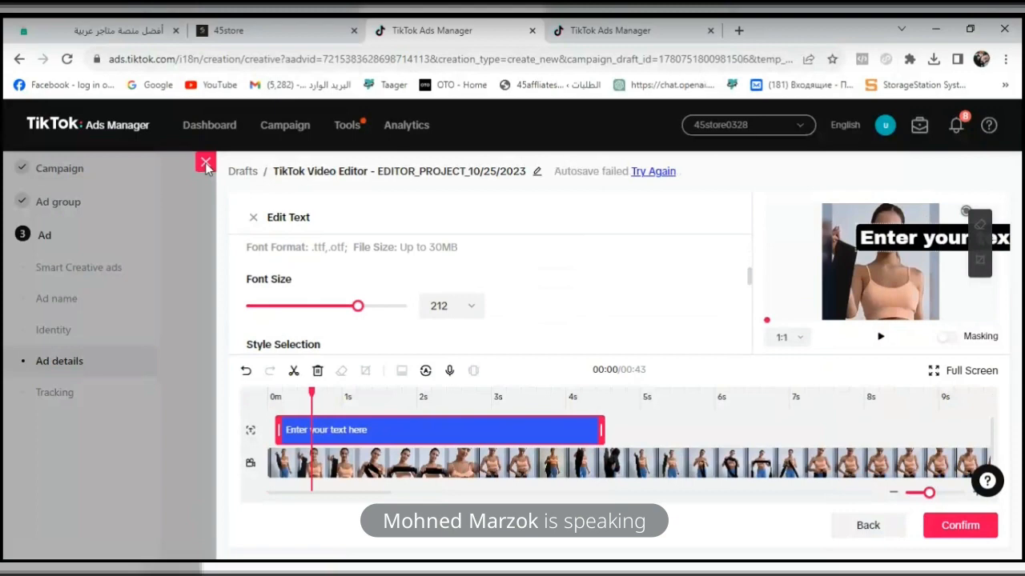
left_click(206, 165)
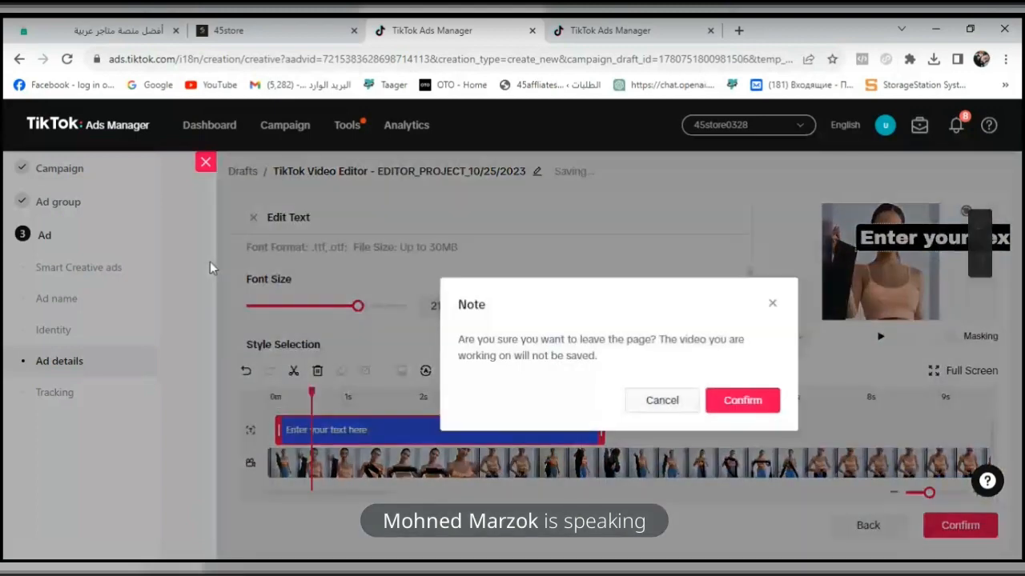
left_click(769, 402)
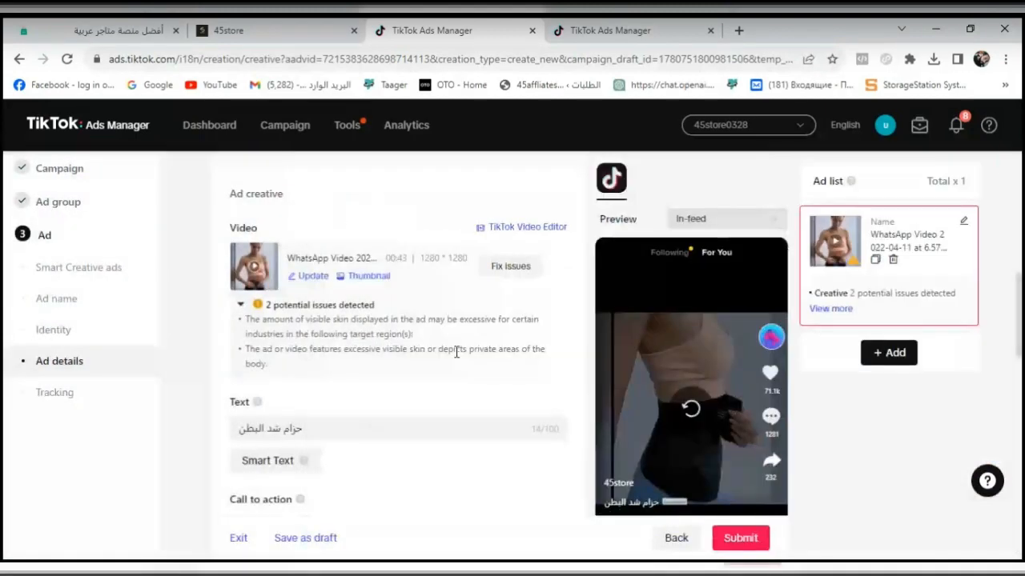
- Change the ad's call to action from Dynamic to Standard with "Shop now", browsing the other available texts
left_click_drag(1019, 312, 1021, 358)
left_click(276, 287)
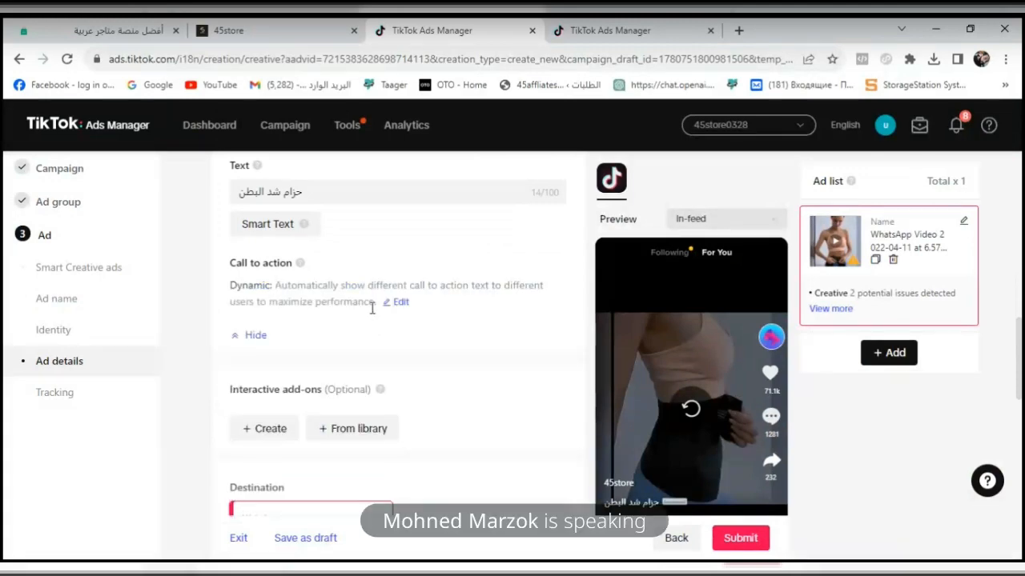
scroll(620, 442, "down", 1)
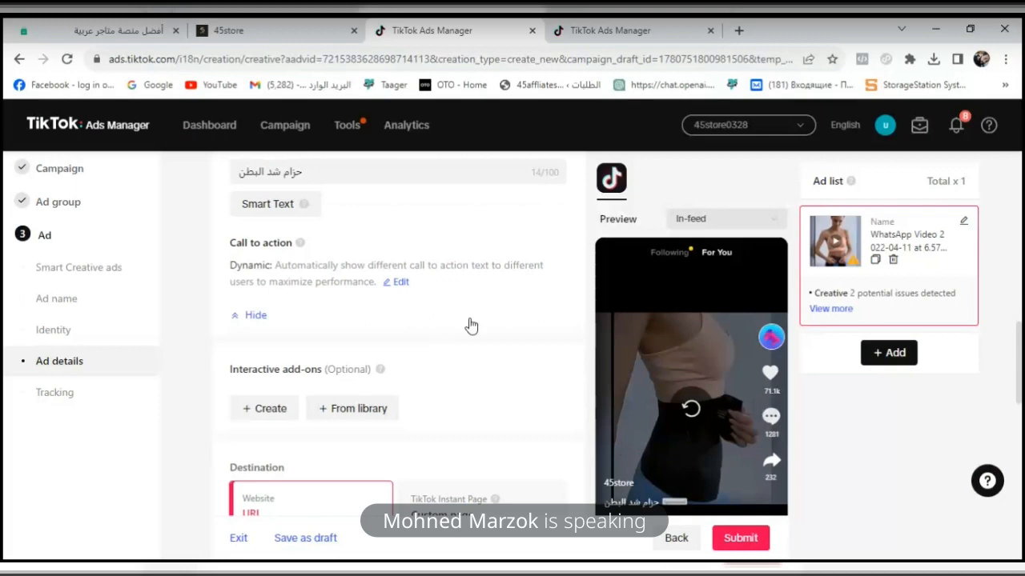
left_click(398, 284)
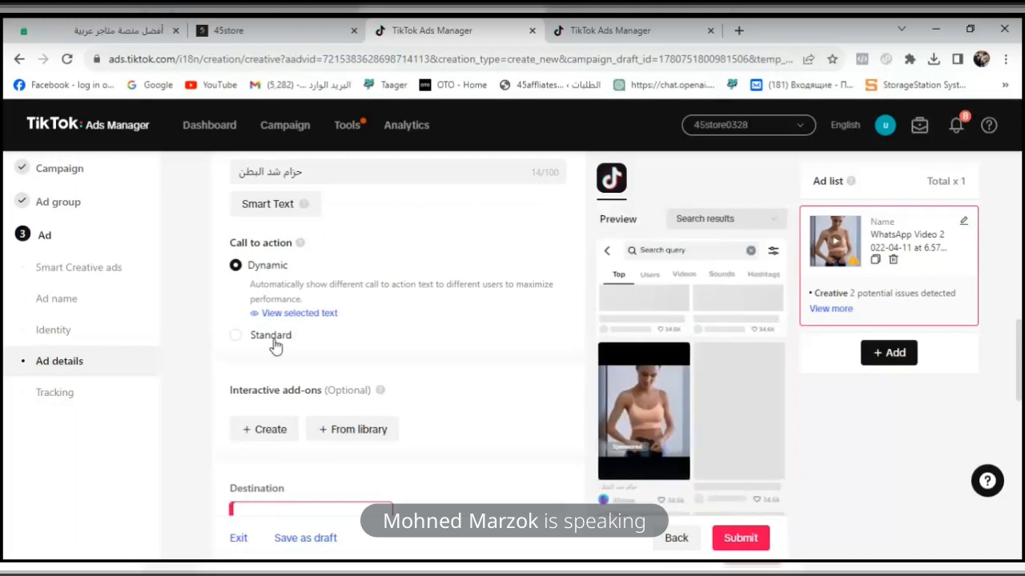
left_click(238, 341)
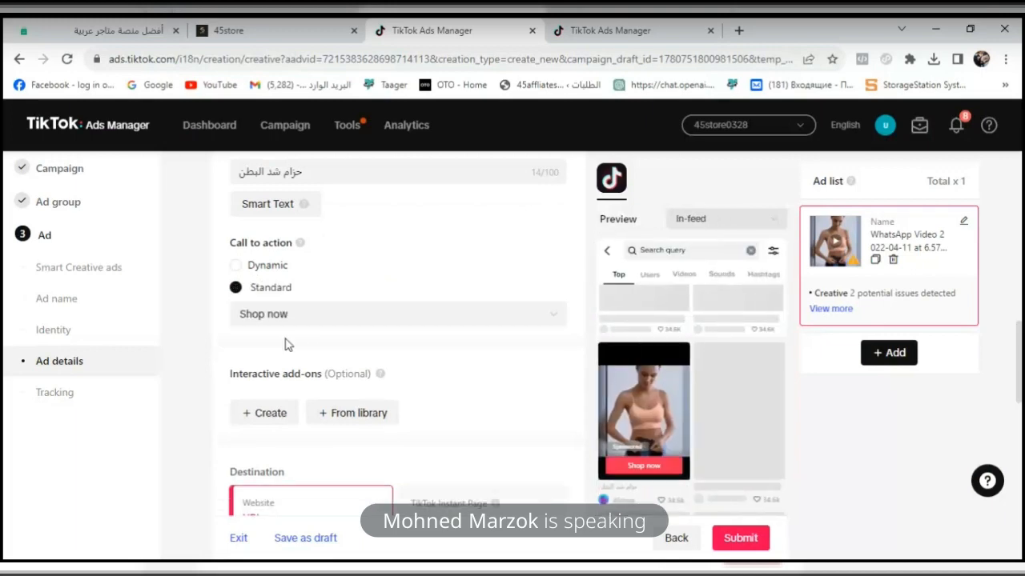
left_click(329, 321)
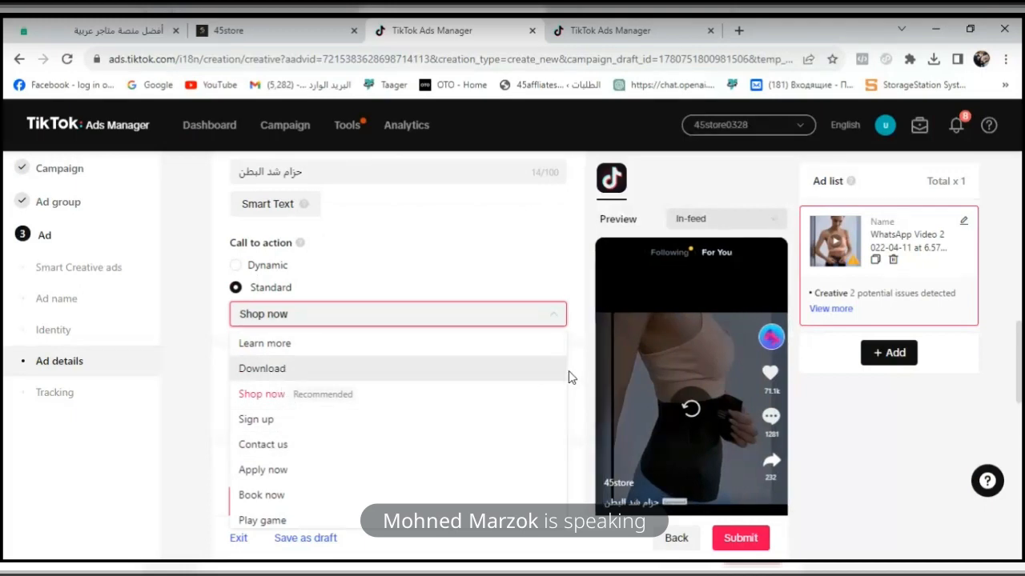
left_click_drag(563, 377, 558, 513)
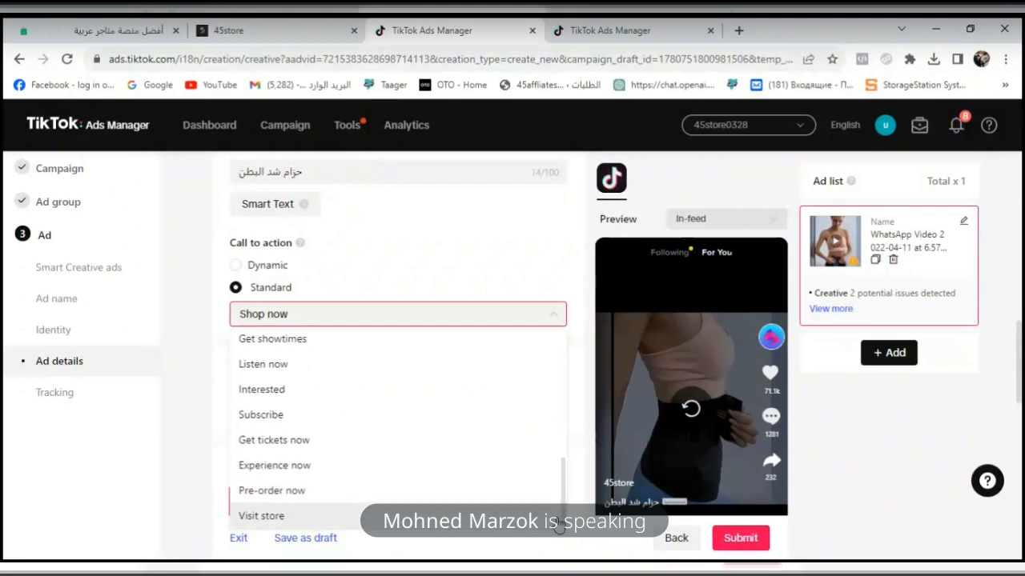
left_click(557, 524)
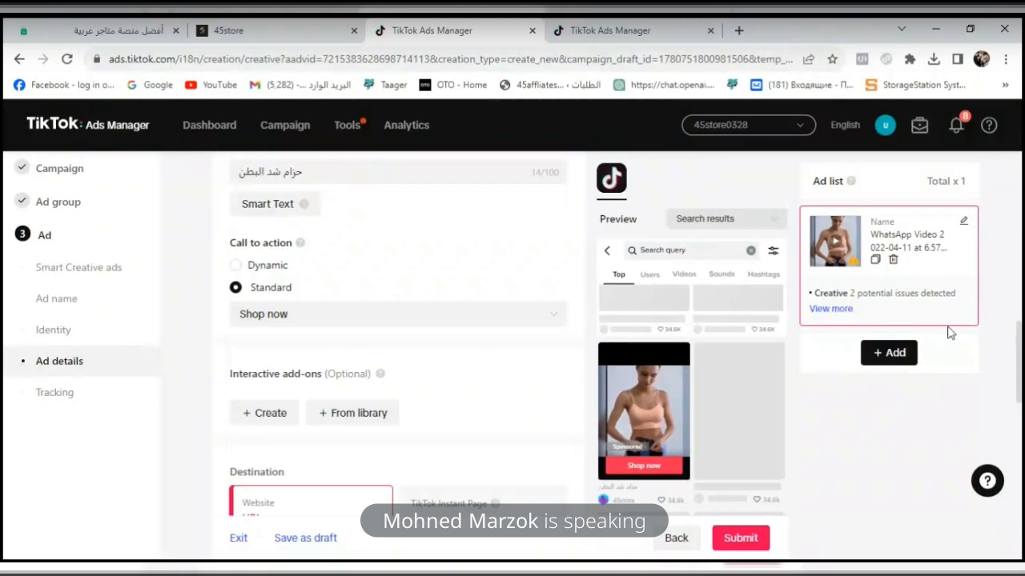
- Return from the 45store checkout to the men's Element tracksuit product page and copy its web address
left_click_drag(1019, 374, 1021, 424)
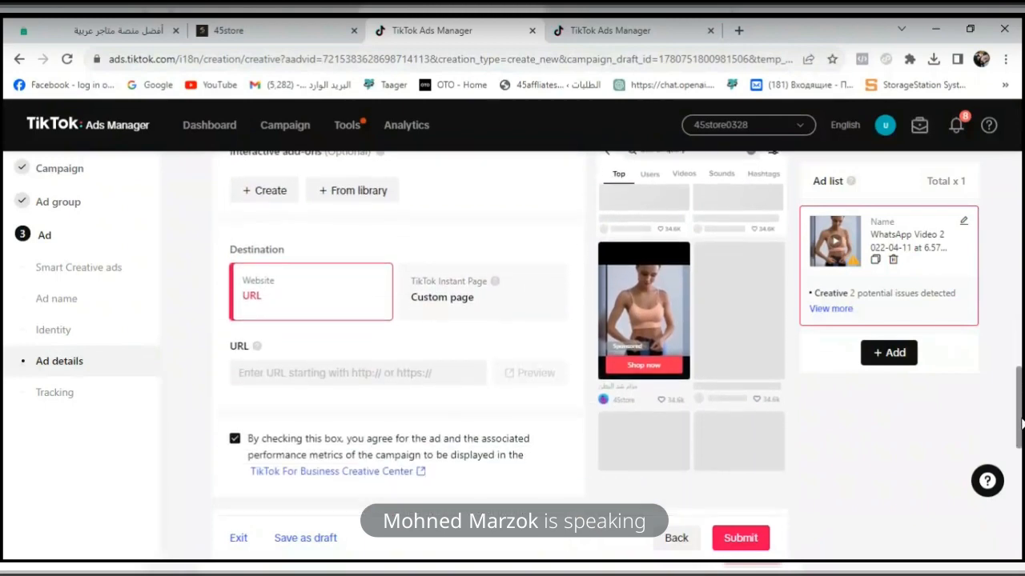
left_click(309, 27)
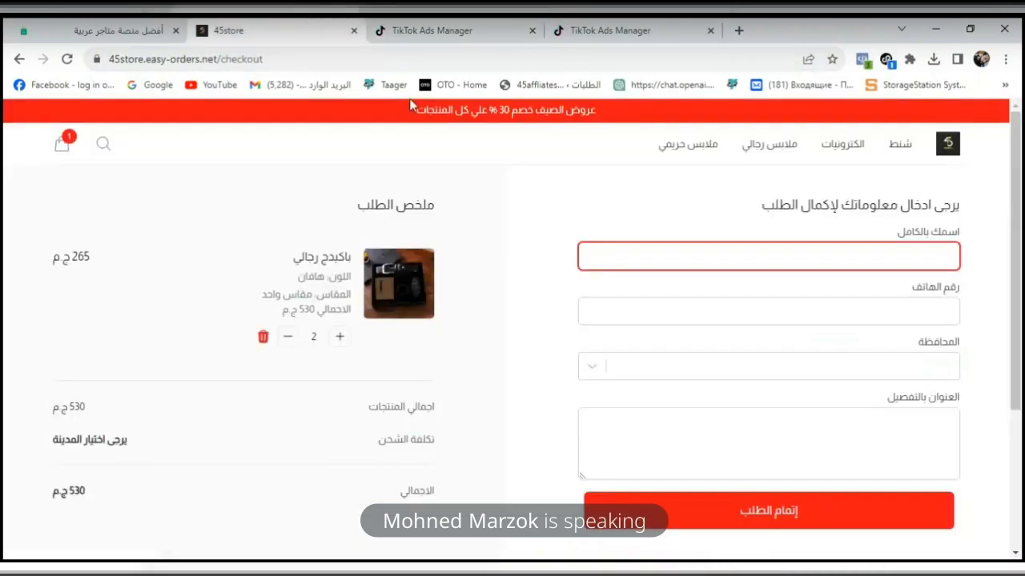
left_click(19, 61)
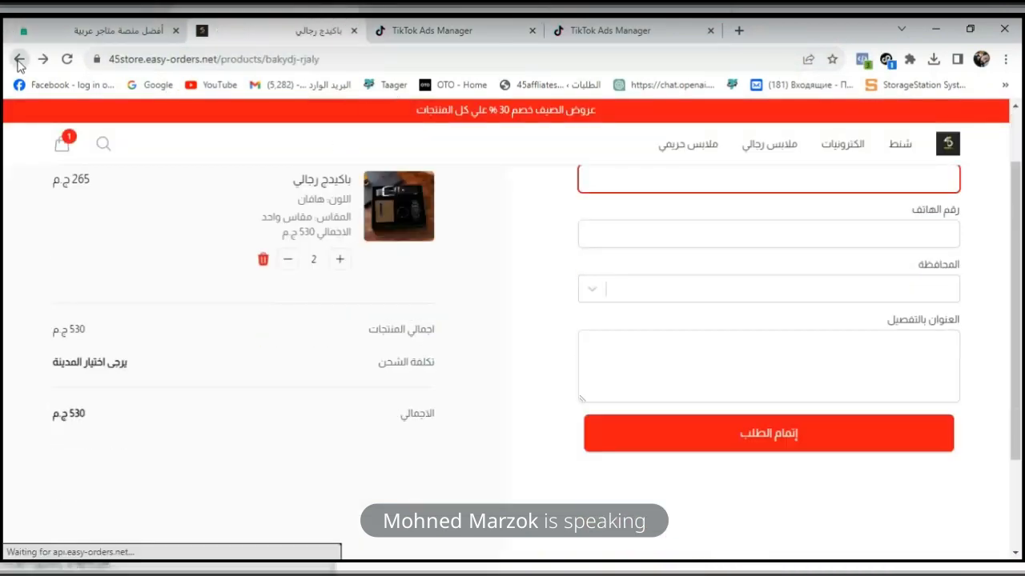
left_click(19, 60)
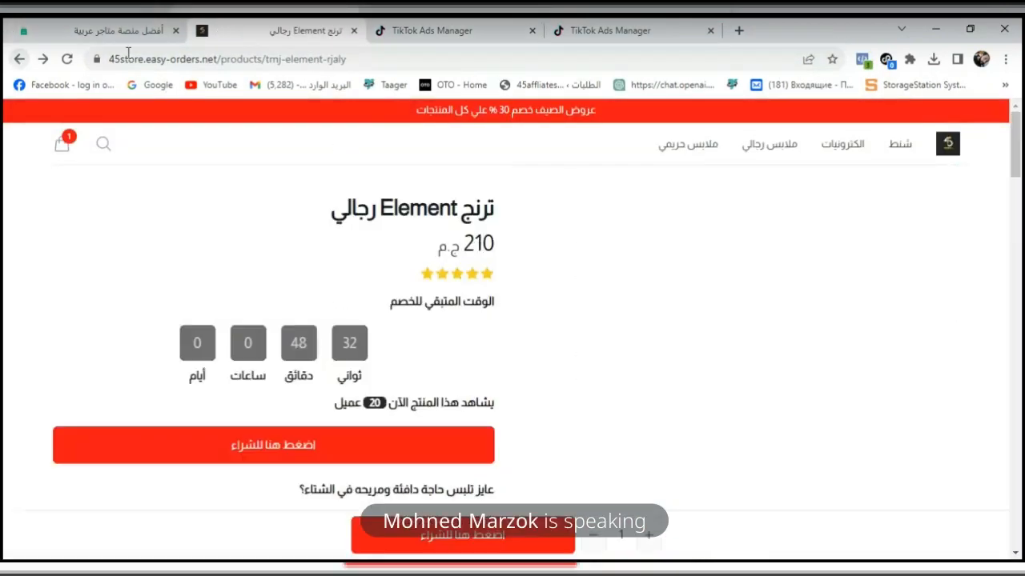
left_click(225, 65)
key("ctrl+c")
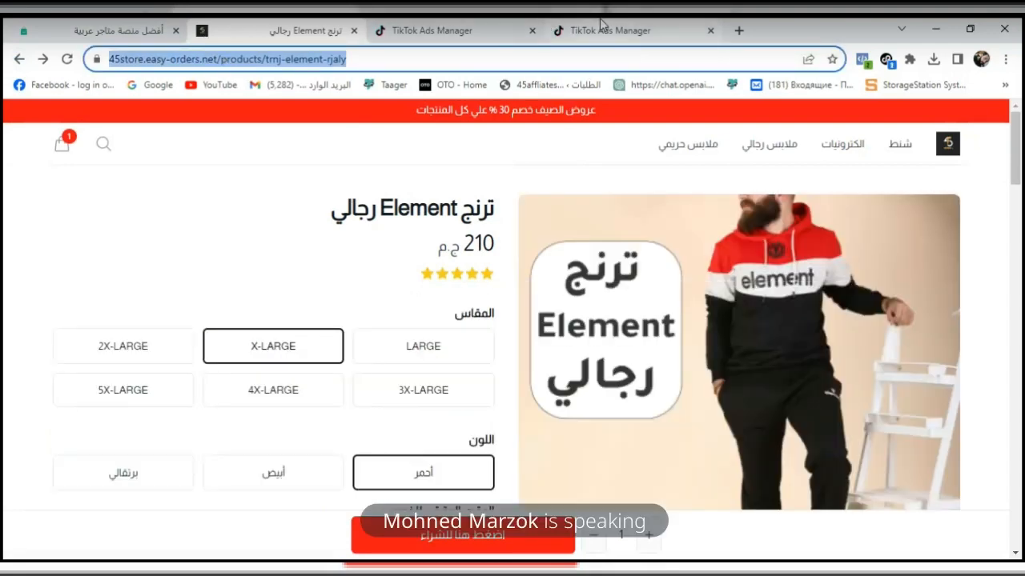
left_click(570, 30)
left_click(453, 34)
left_click(376, 371)
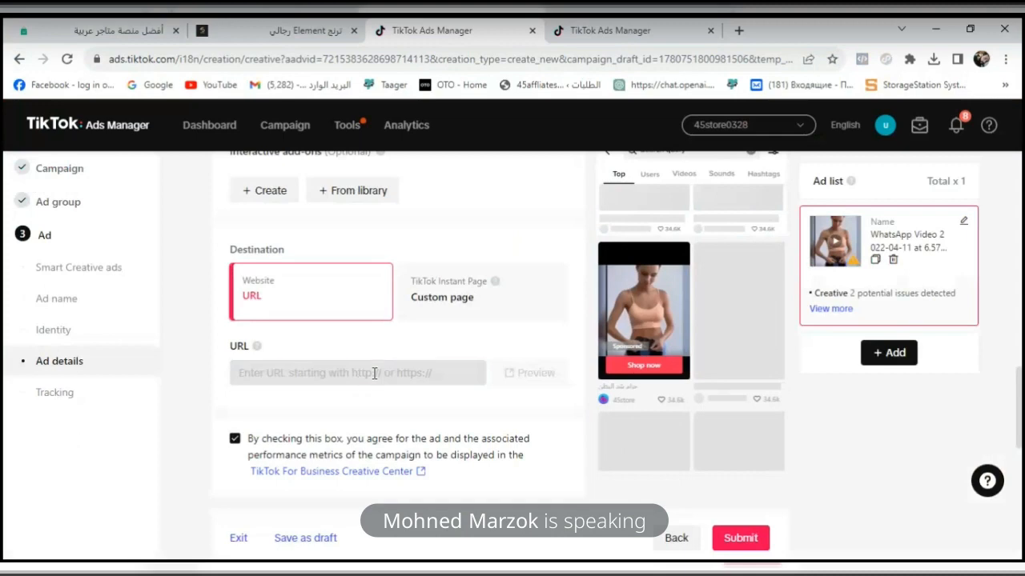
key("ctrl+v")
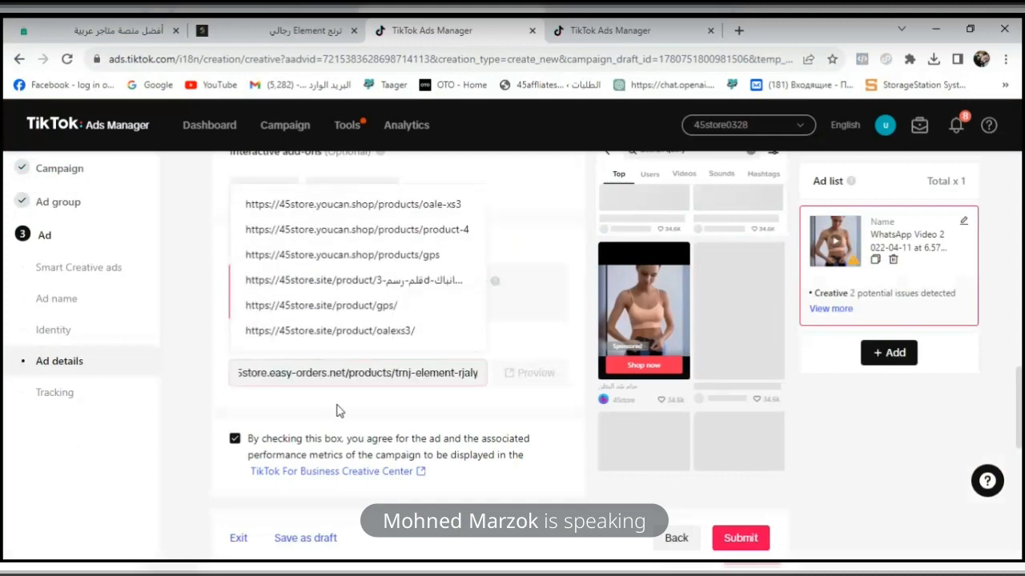
left_click(509, 403)
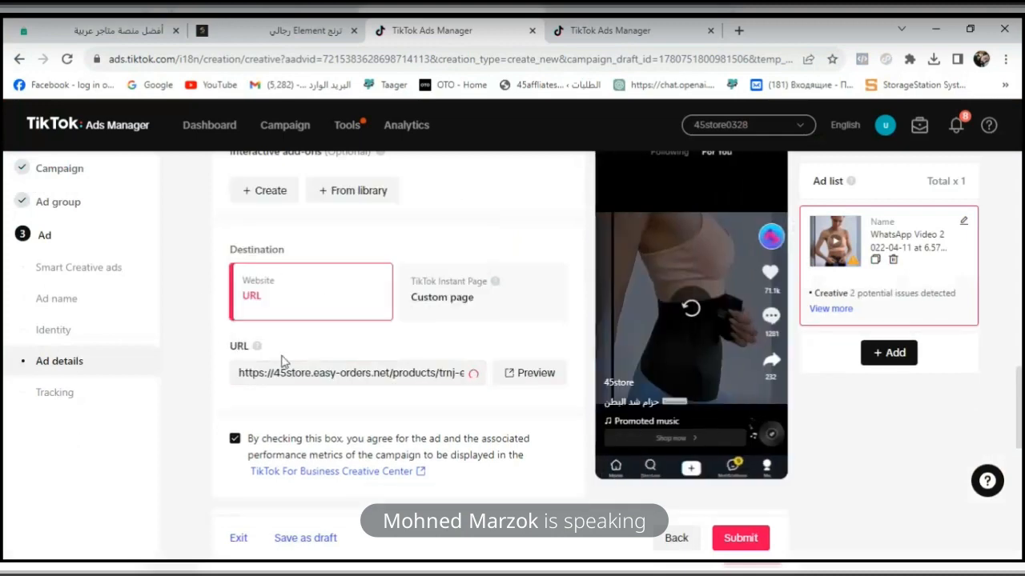
- Examine the Element product page in the store and check its tracking pixel with TikTok Pixel Helper
scroll(663, 382, "up", 1)
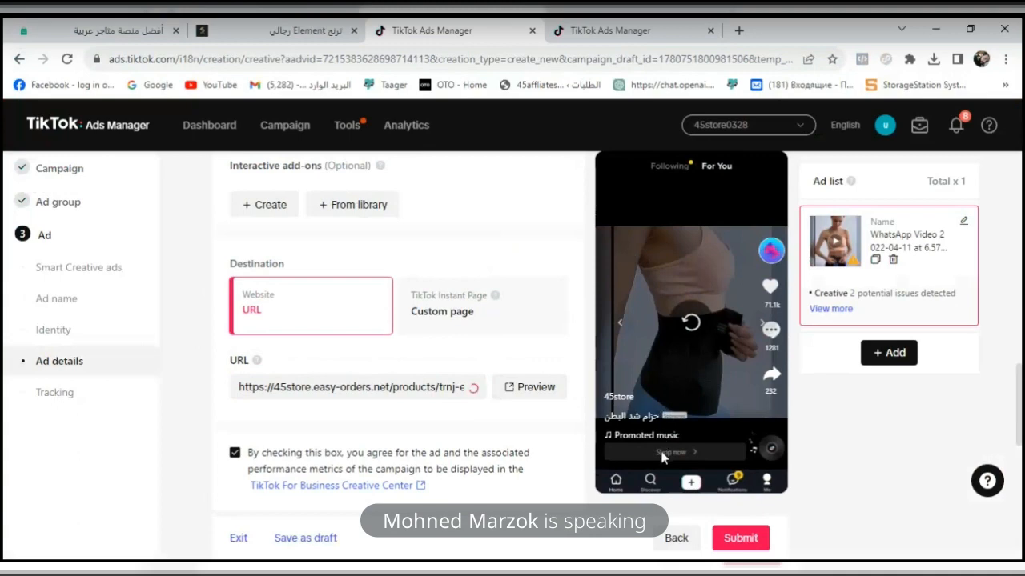
left_click(296, 32)
scroll(780, 340, "down", 8)
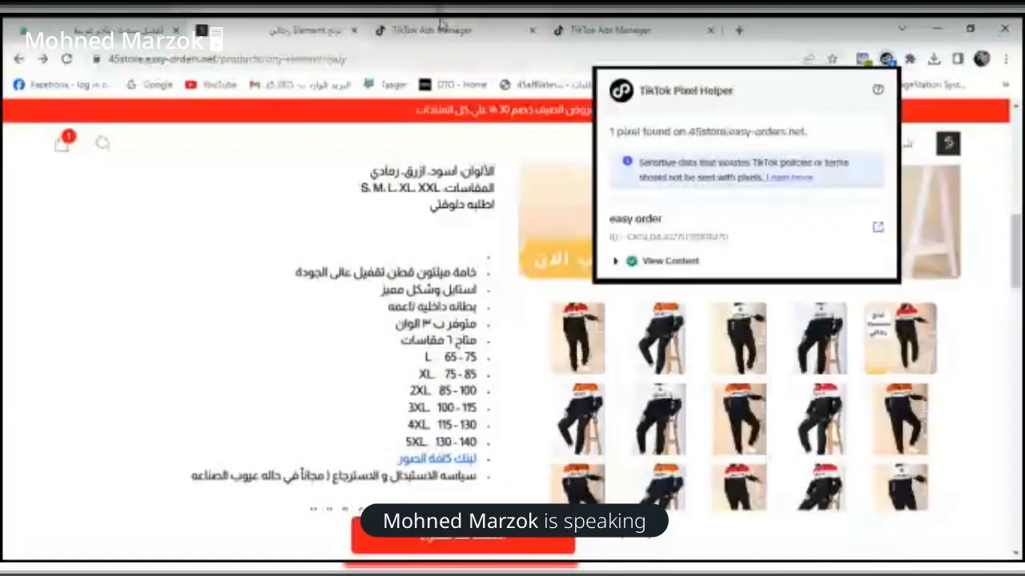
- Return to the ad setup in TikTok Ads Manager and examine the optional tracking settings, including the available app events
left_click(437, 30)
scroll(699, 481, "down", 5)
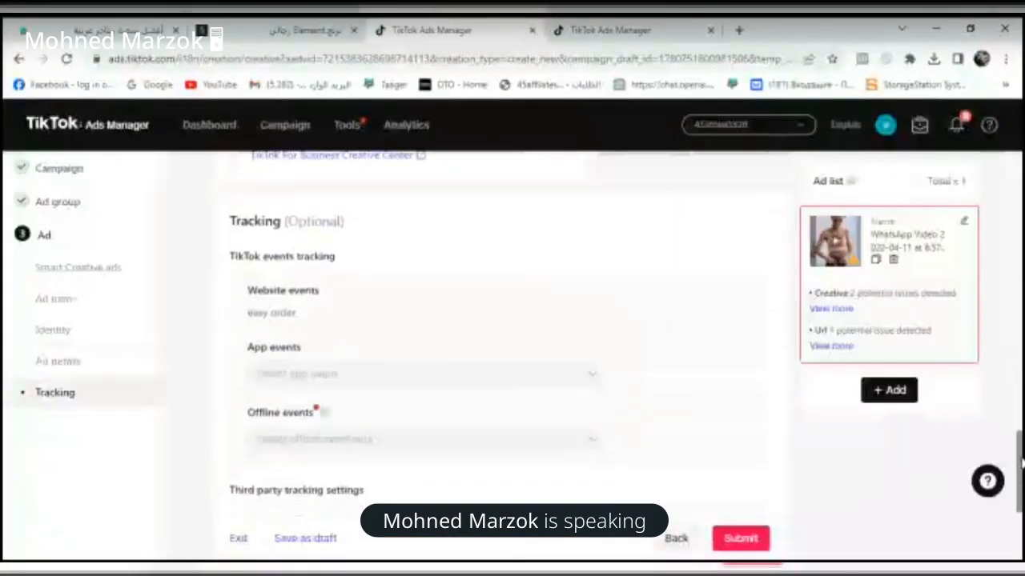
left_click(551, 370)
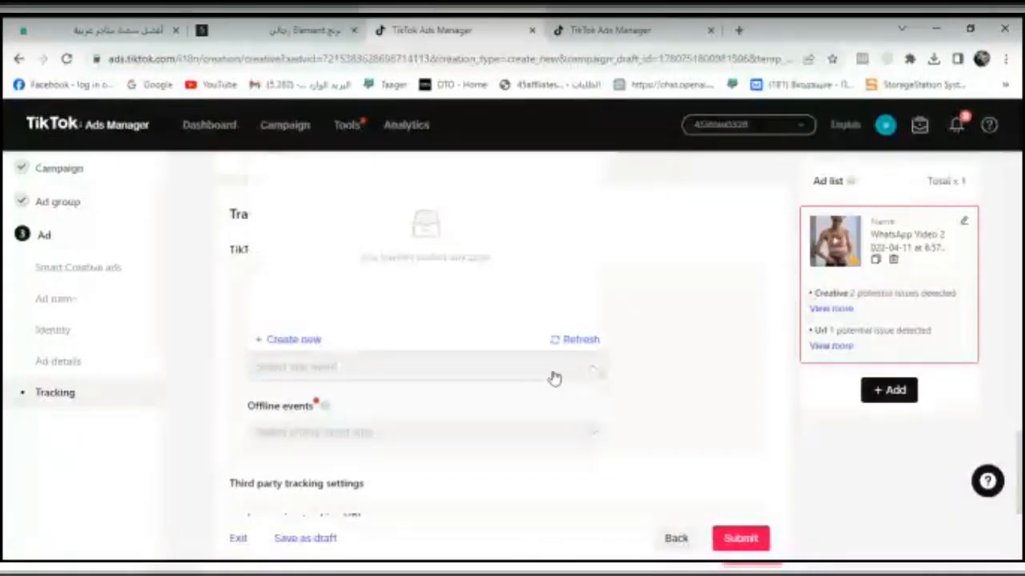
key("ctrl+a")
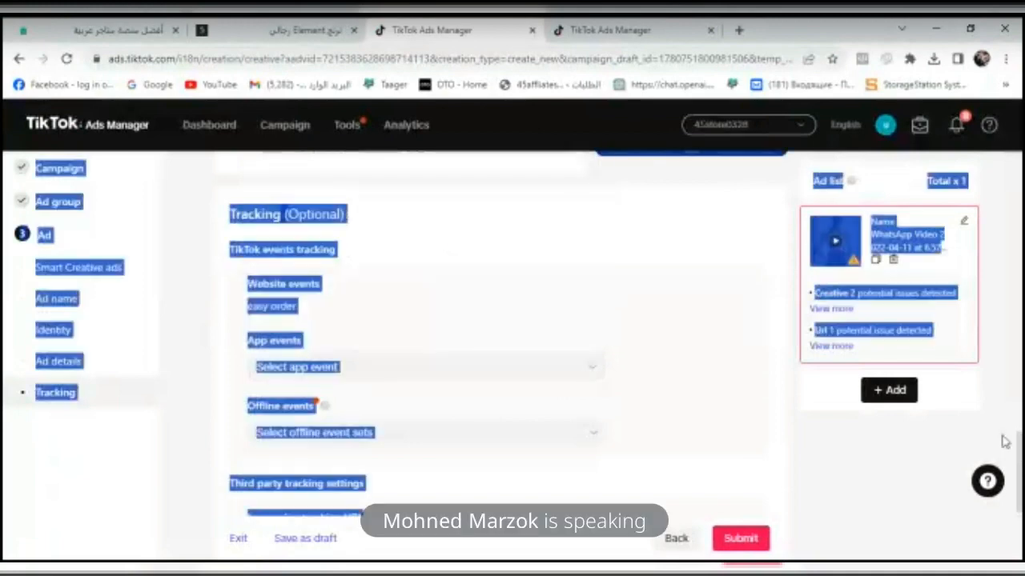
left_click(761, 438)
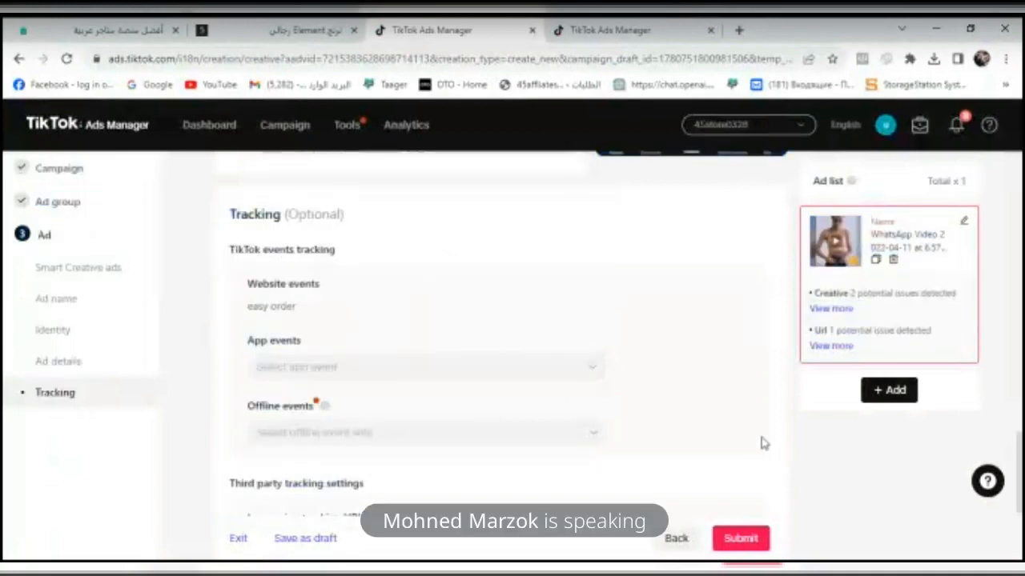
left_click_drag(1020, 455, 1021, 453)
scroll(862, 462, "up", 1)
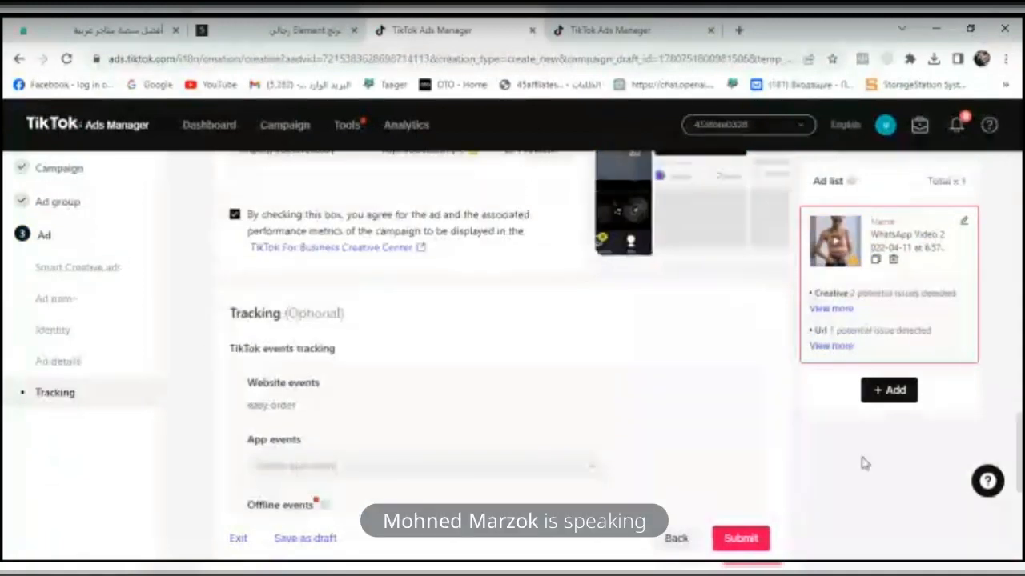
left_click(590, 475)
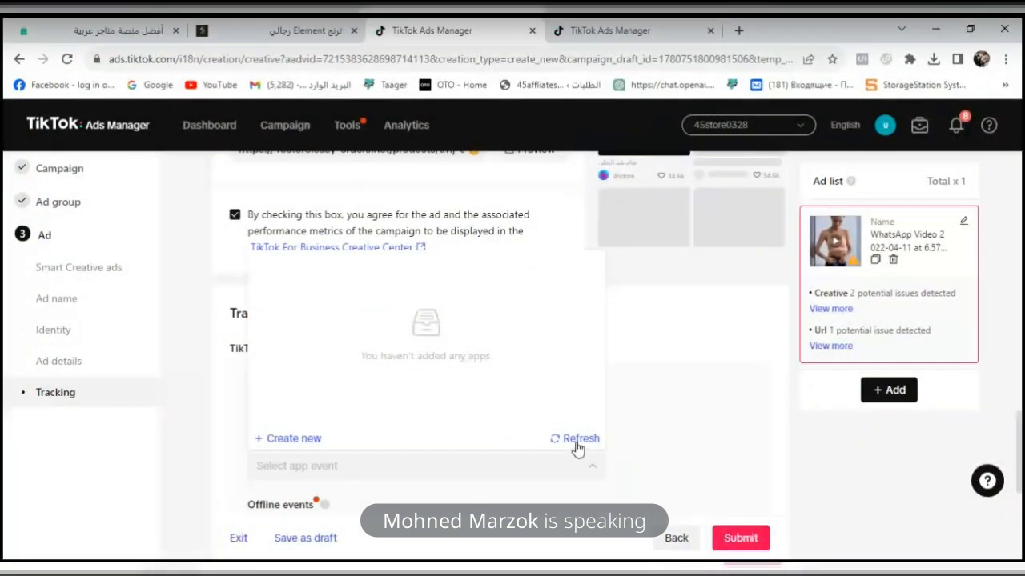
left_click(576, 441)
left_click(688, 452)
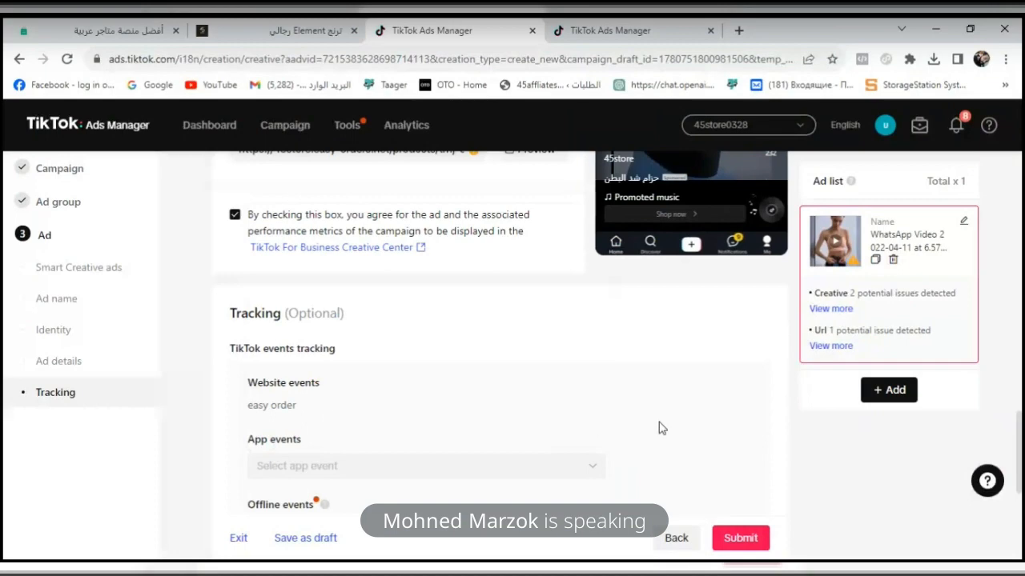
key("ctrl+a")
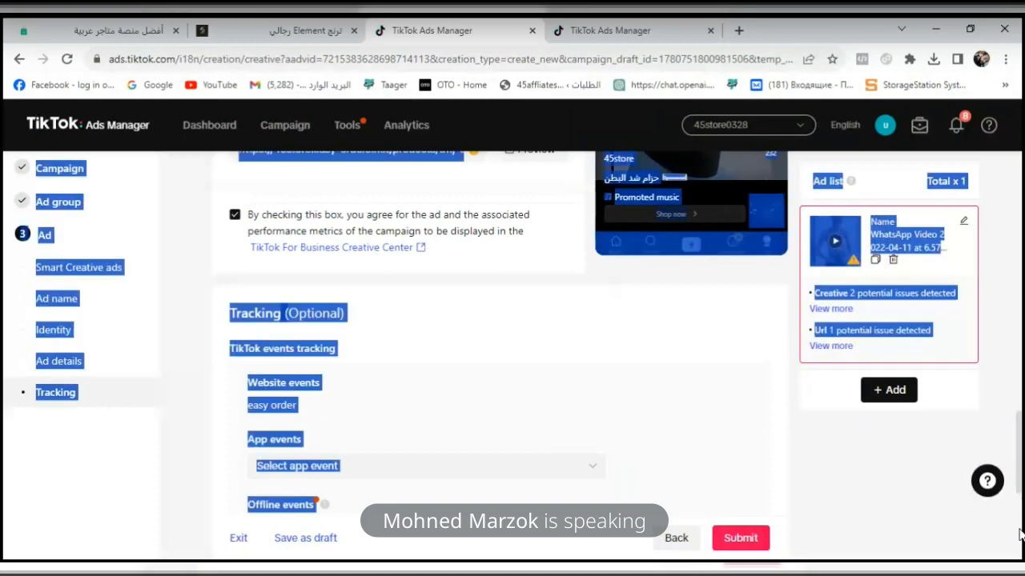
left_click(918, 491)
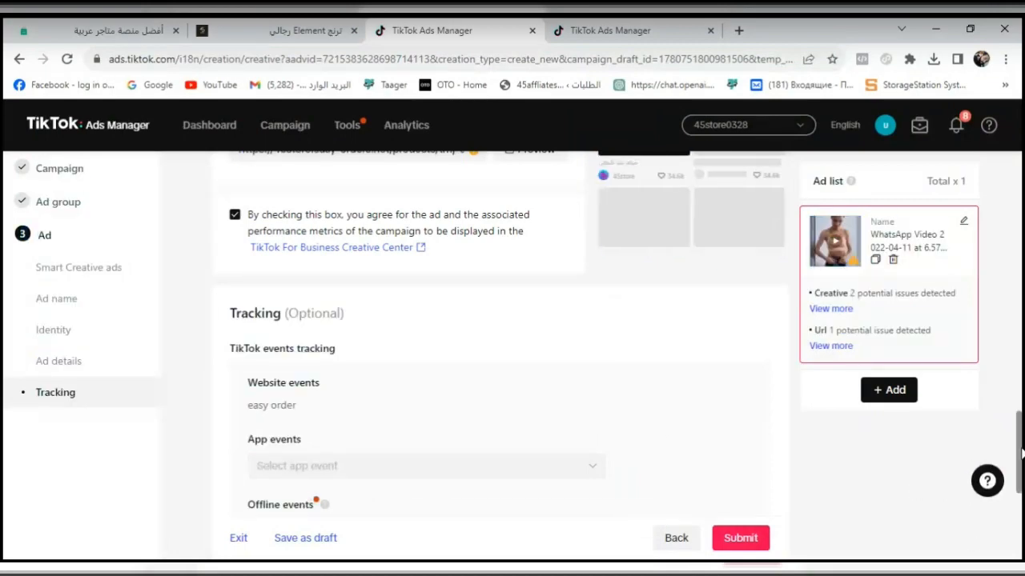
- Submit the ad despite its potential issues and go back to the campaigns list
scroll(1021, 468, "down", 1)
left_click_drag(1021, 469, 1020, 531)
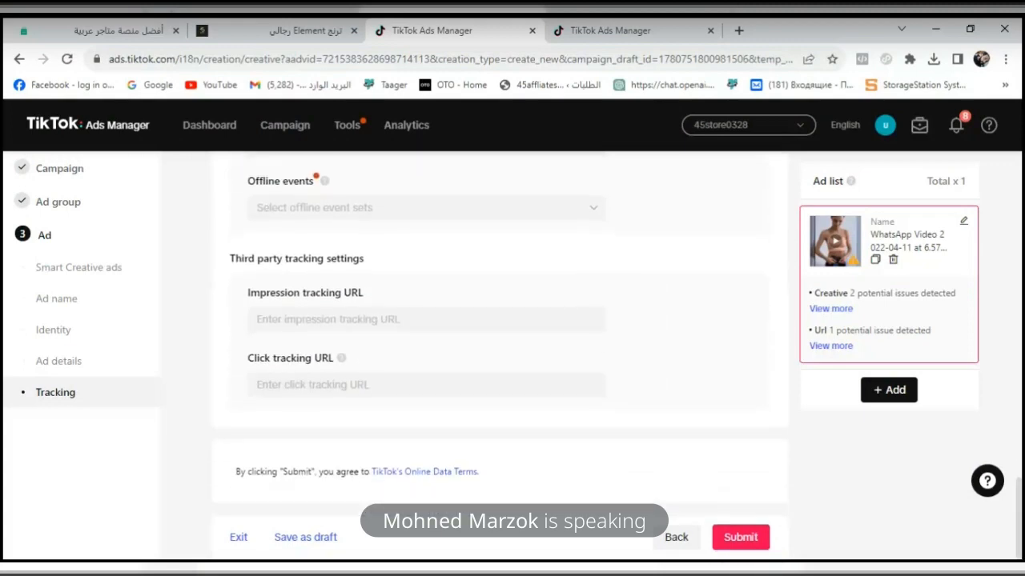
left_click(741, 538)
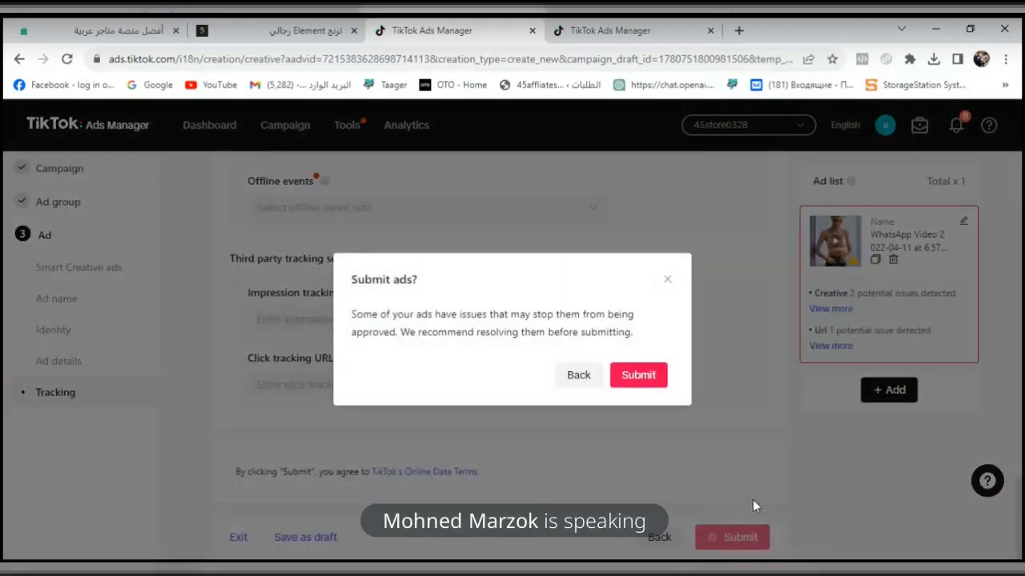
left_click(647, 385)
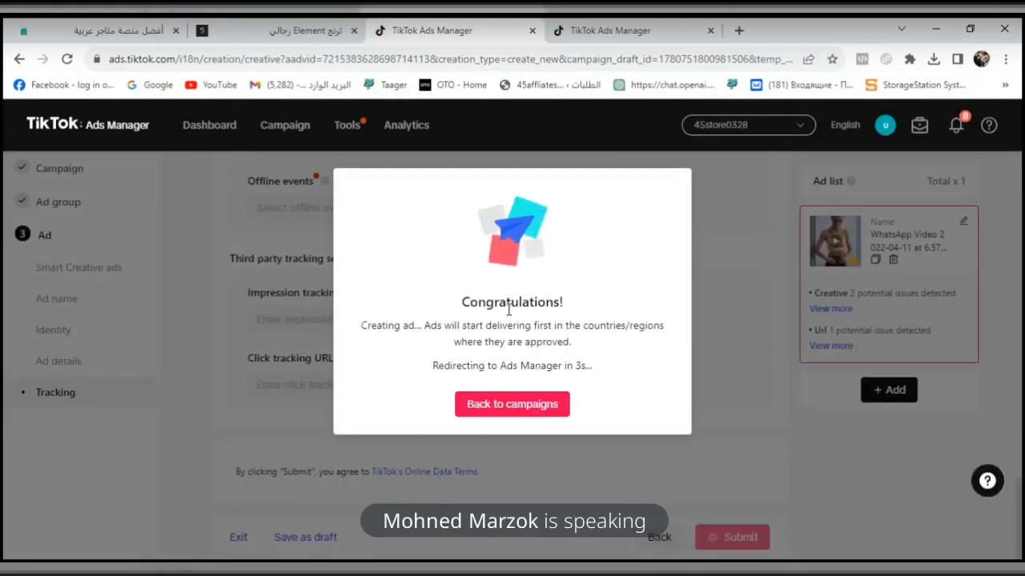
left_click(518, 404)
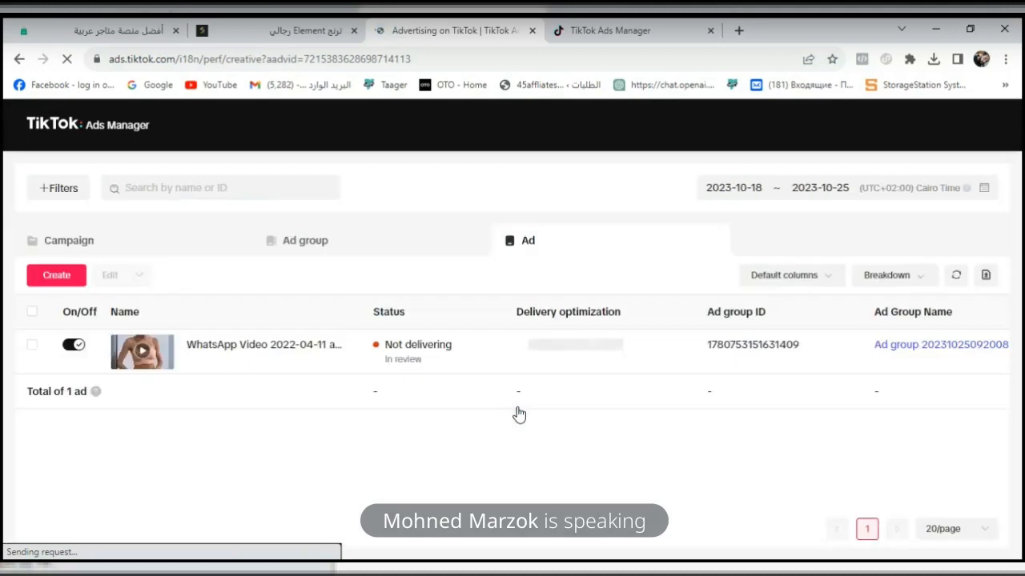
- Switch the submitted video ad off in the ad list and dismiss the satisfaction survey
double_click(406, 360)
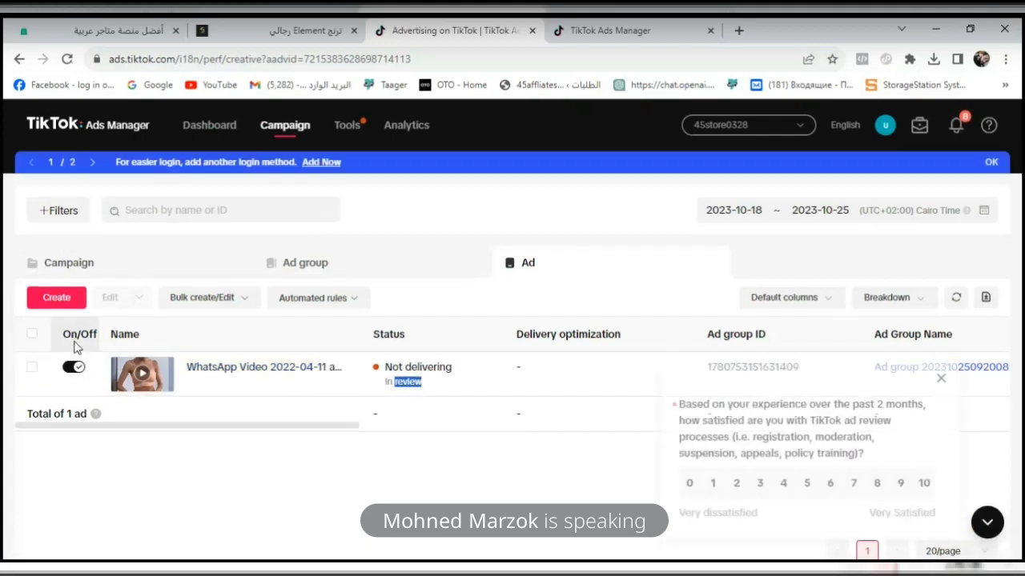
left_click(73, 369)
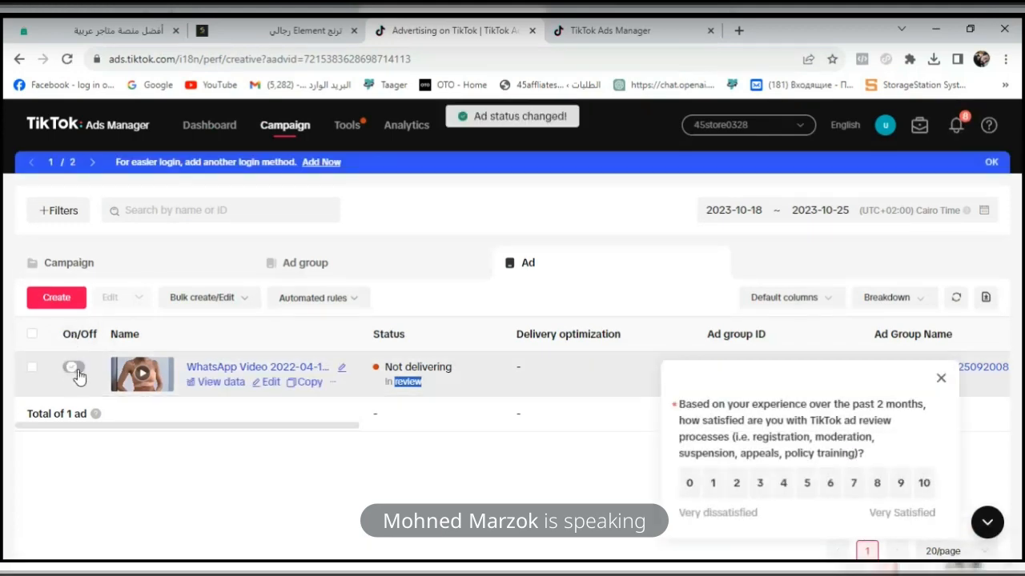
left_click(77, 371)
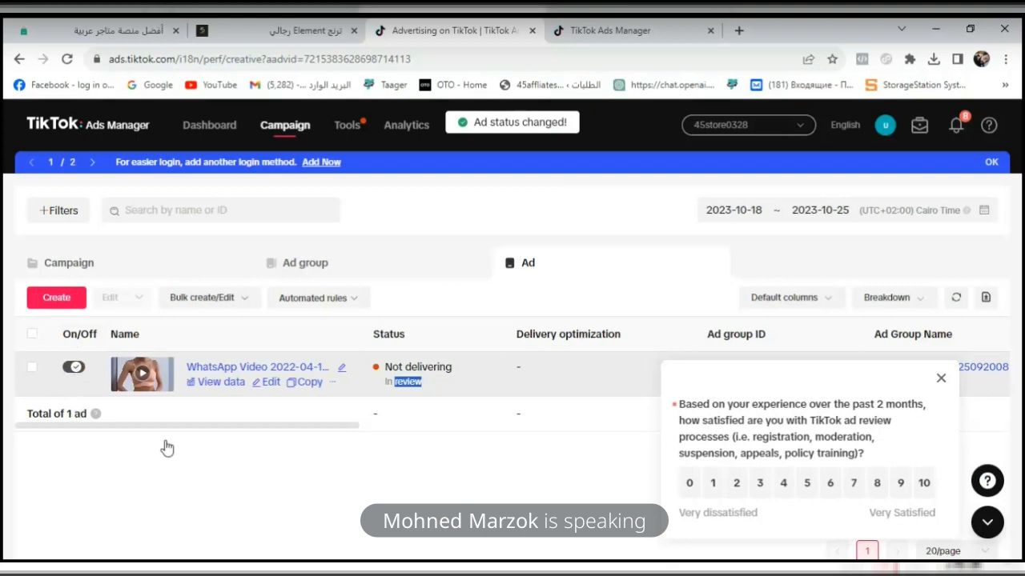
left_click(940, 378)
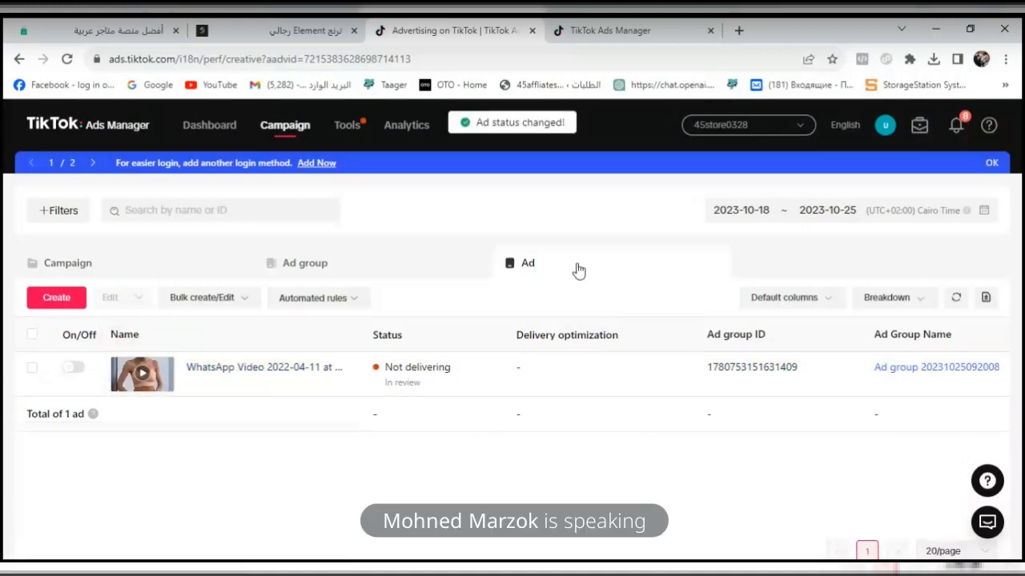
- Close both TikTok Ads Manager pages and switch to the Easy Orders seller dashboard
left_click(532, 30)
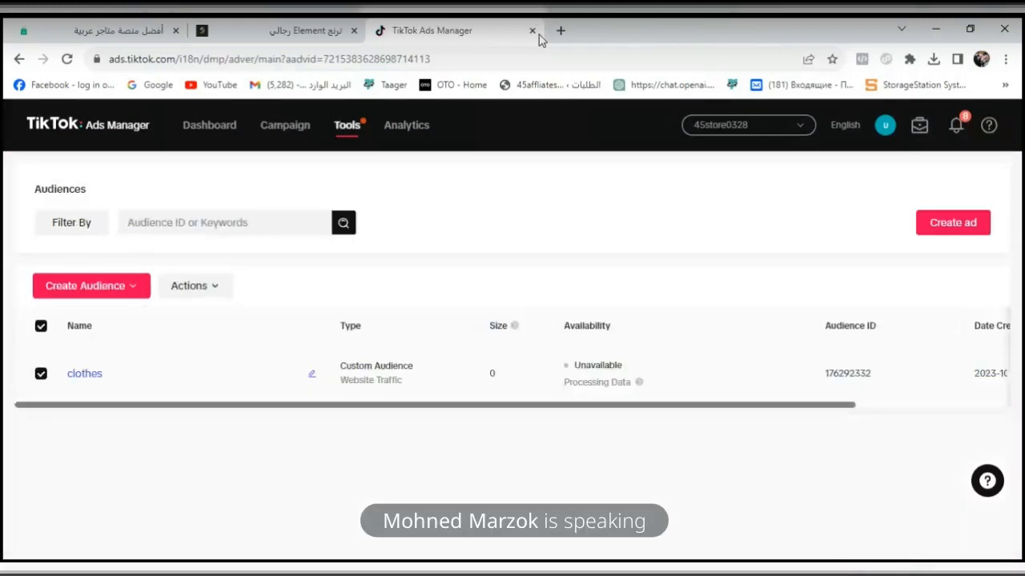
left_click(532, 31)
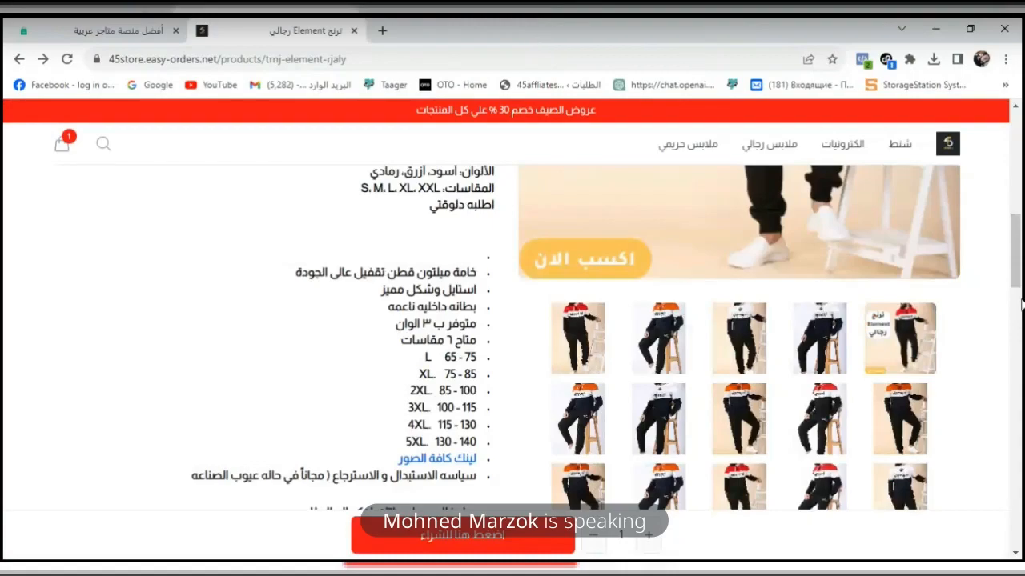
left_click_drag(1016, 276, 1019, 181)
left_click(134, 24)
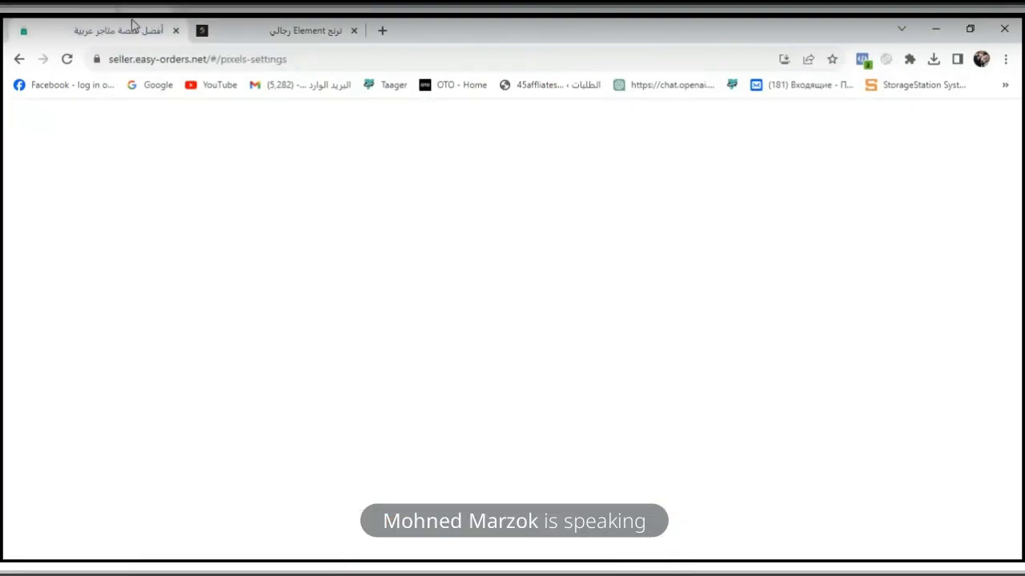
- Open the Utm Builder from the marketing tools and examine its campaign link, source and name fields
left_click_drag(1018, 280, 1022, 363)
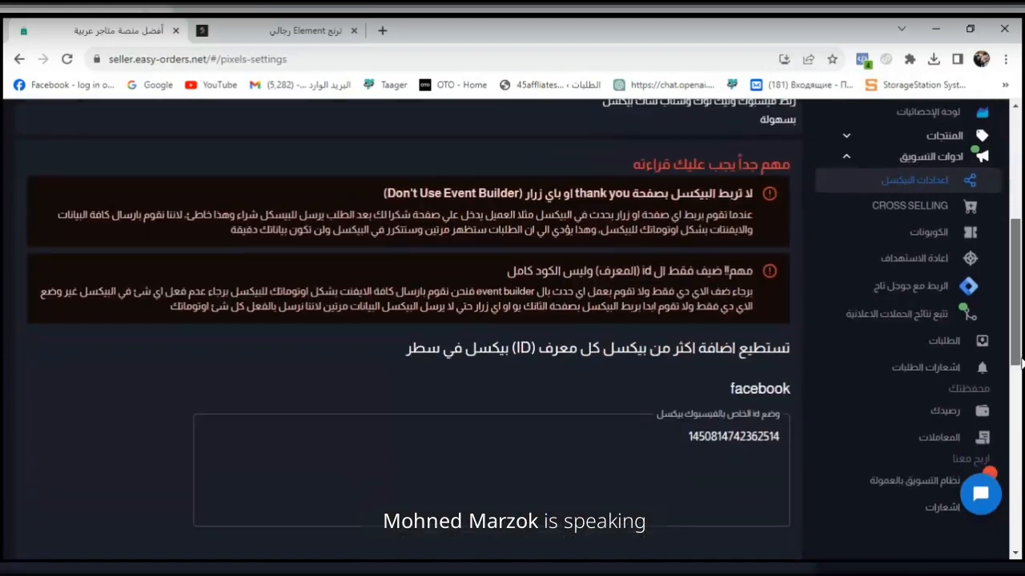
left_click(965, 313)
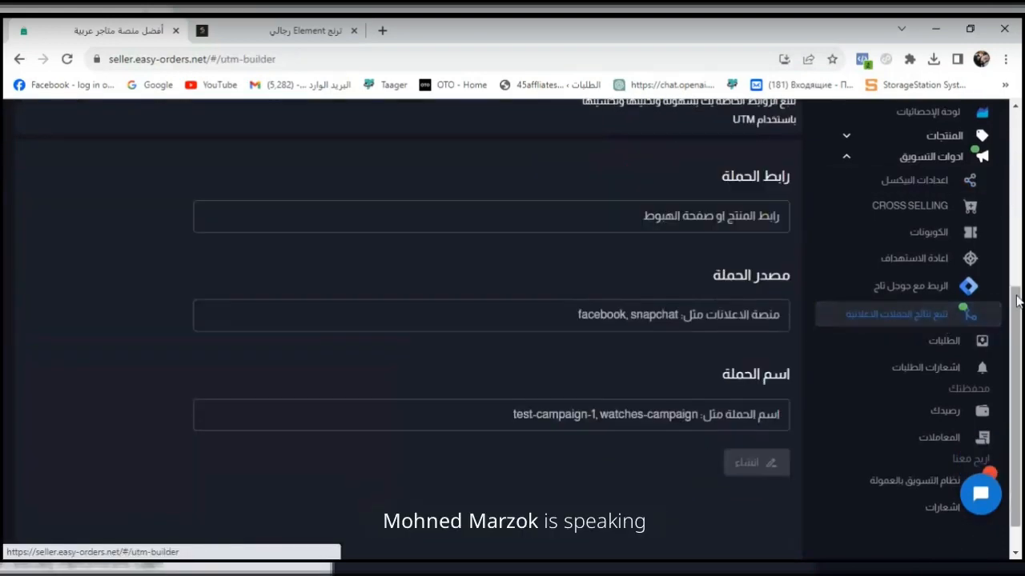
left_click_drag(1018, 300, 1022, 403)
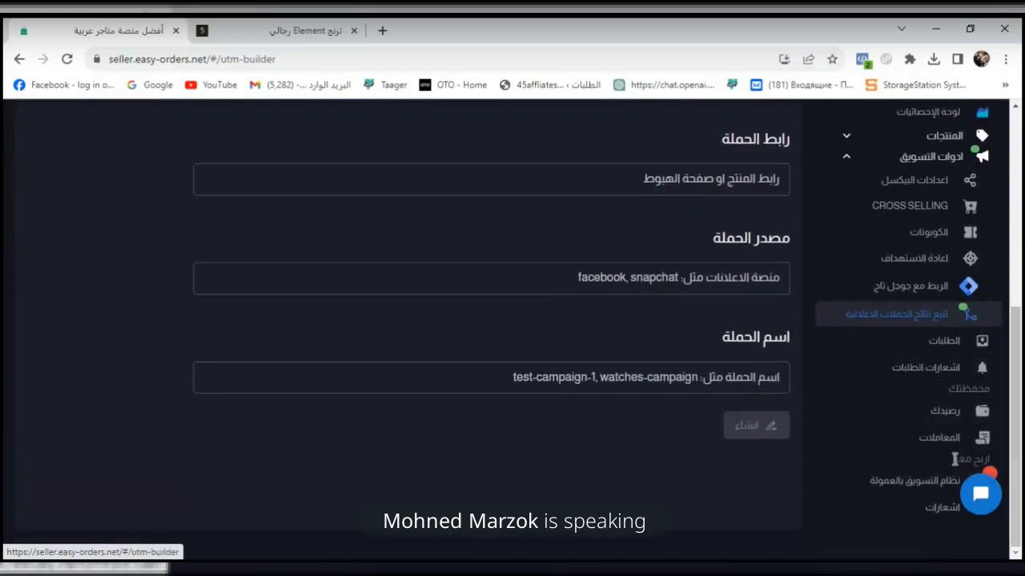
scroll(1022, 427, "up", 5)
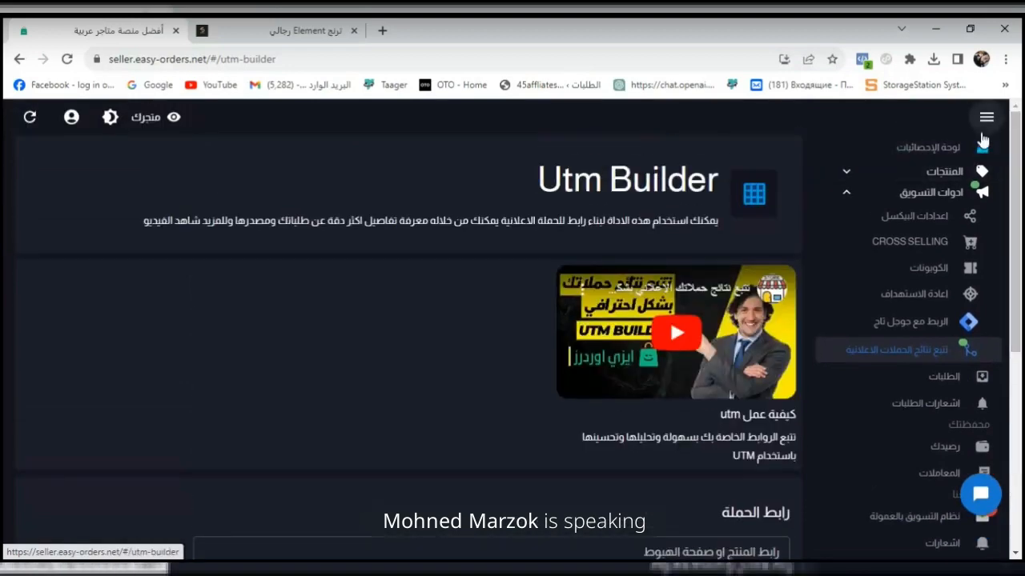
left_click(986, 117)
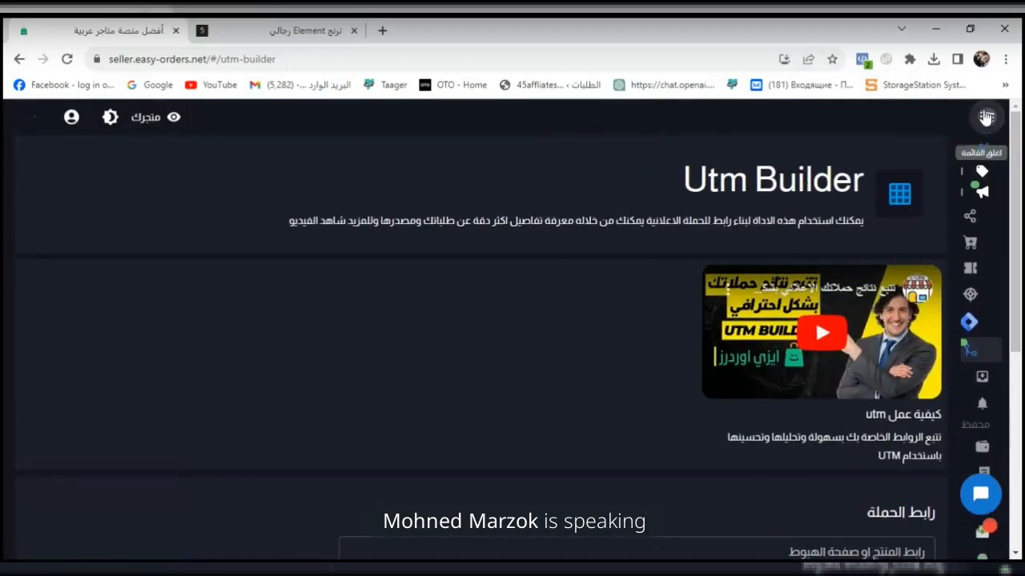
left_click(986, 118)
scroll(1003, 361, "down", 5)
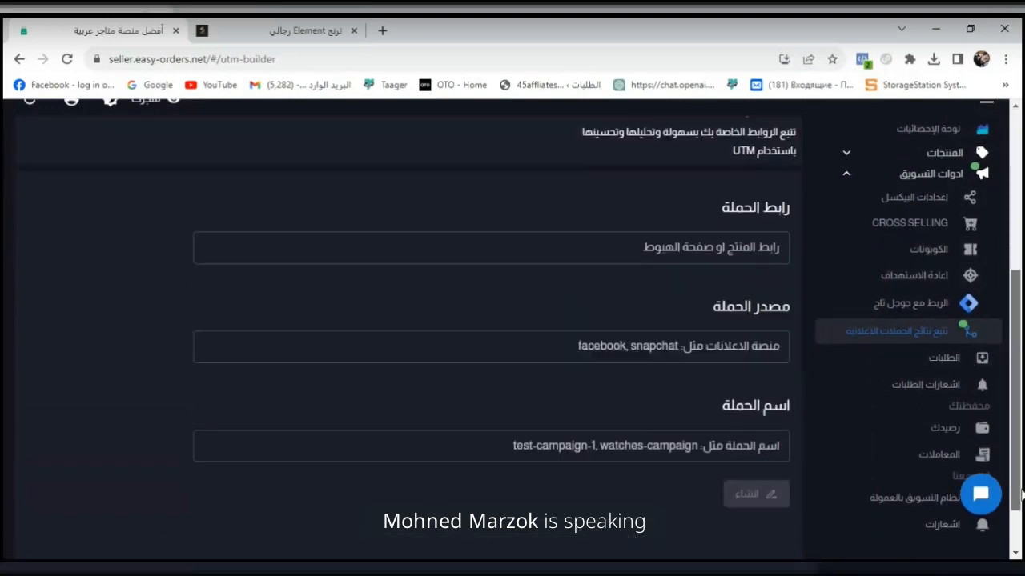
- Open the general store settings and examine the currency choices along with the shipping price and font settings
left_click(926, 517)
scroll(925, 516, "down", 3)
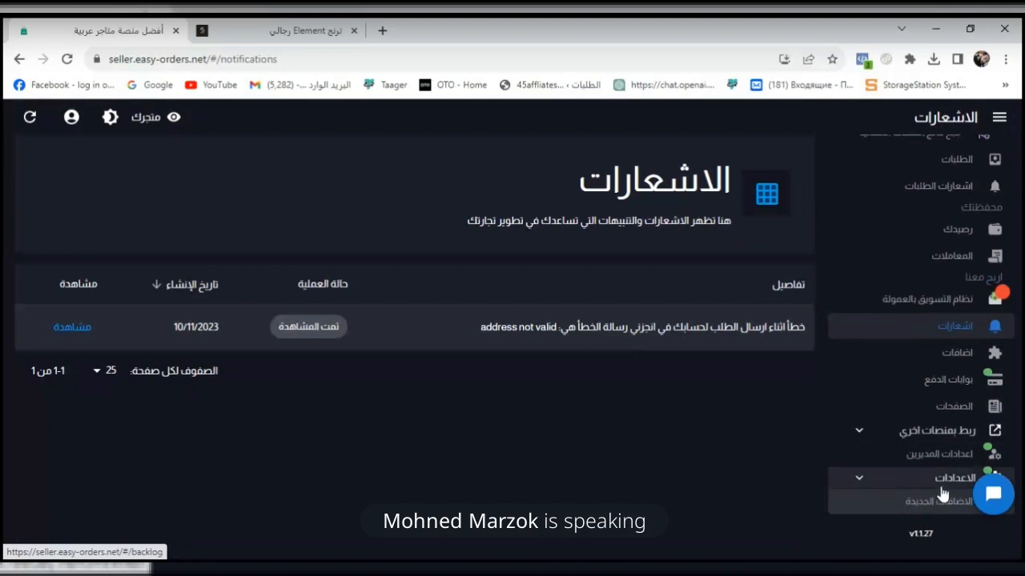
left_click(943, 481)
left_click(924, 513)
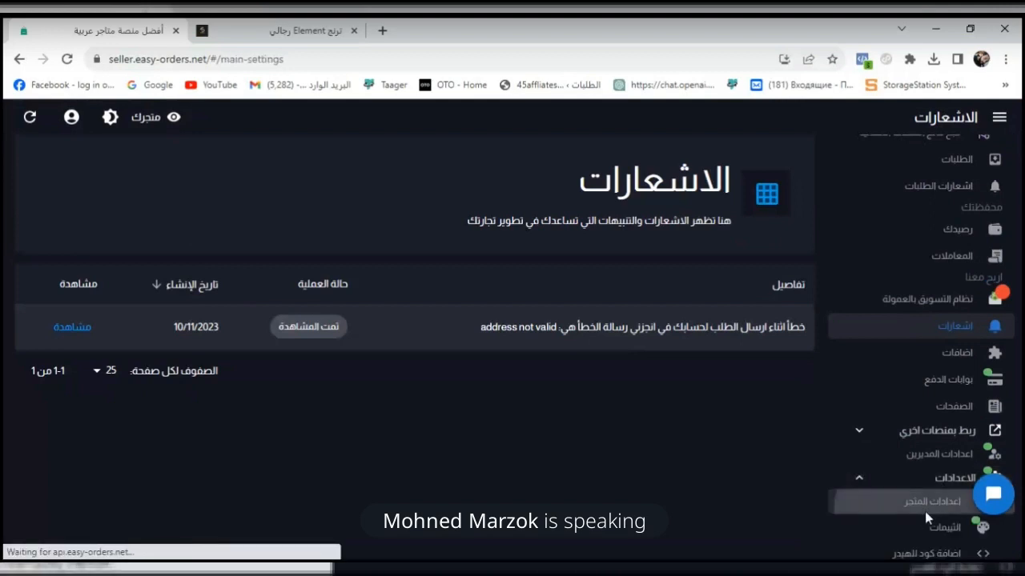
left_click_drag(1023, 166, 995, 465)
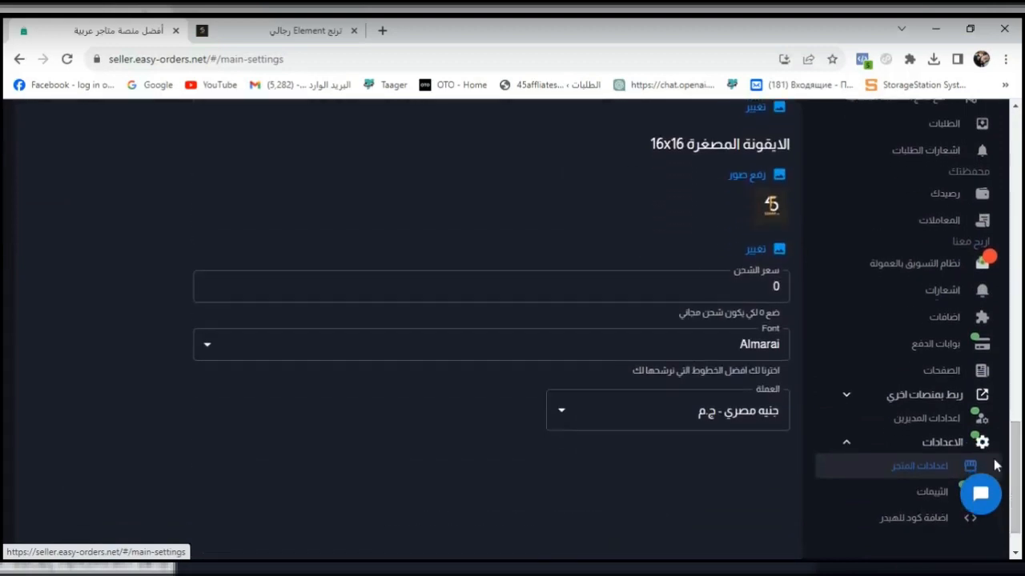
left_click(751, 423)
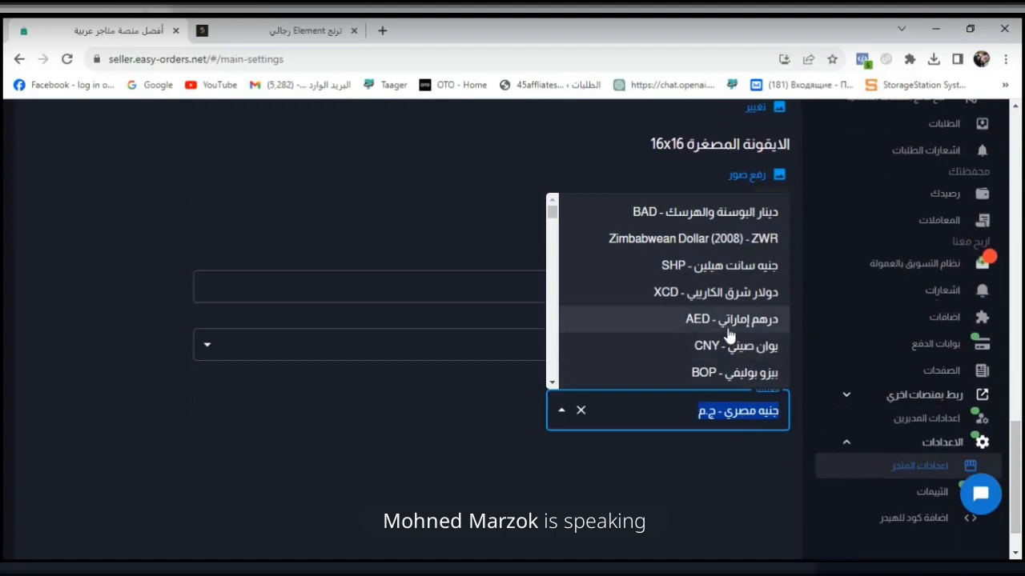
left_click(646, 483)
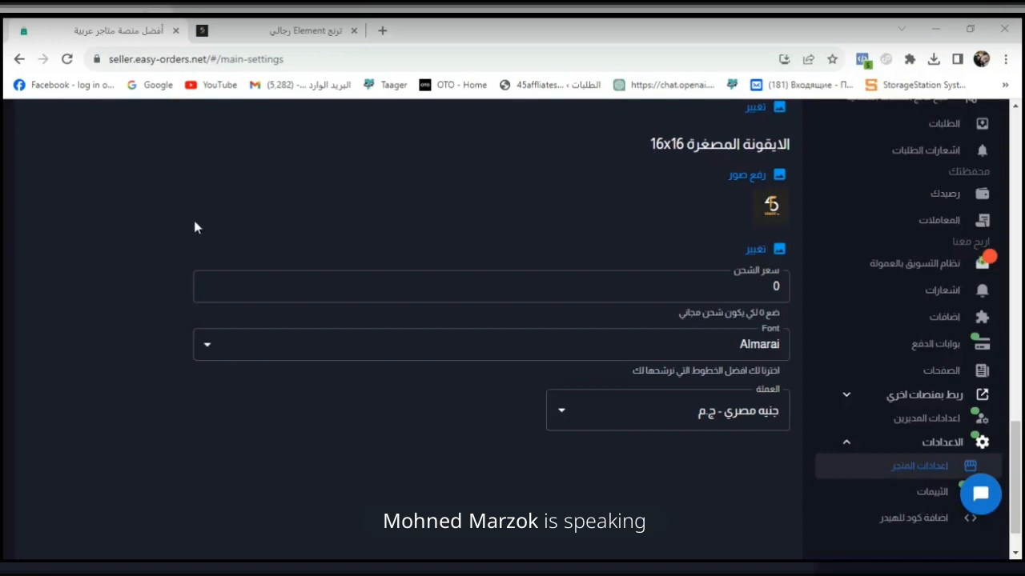
left_click(423, 277)
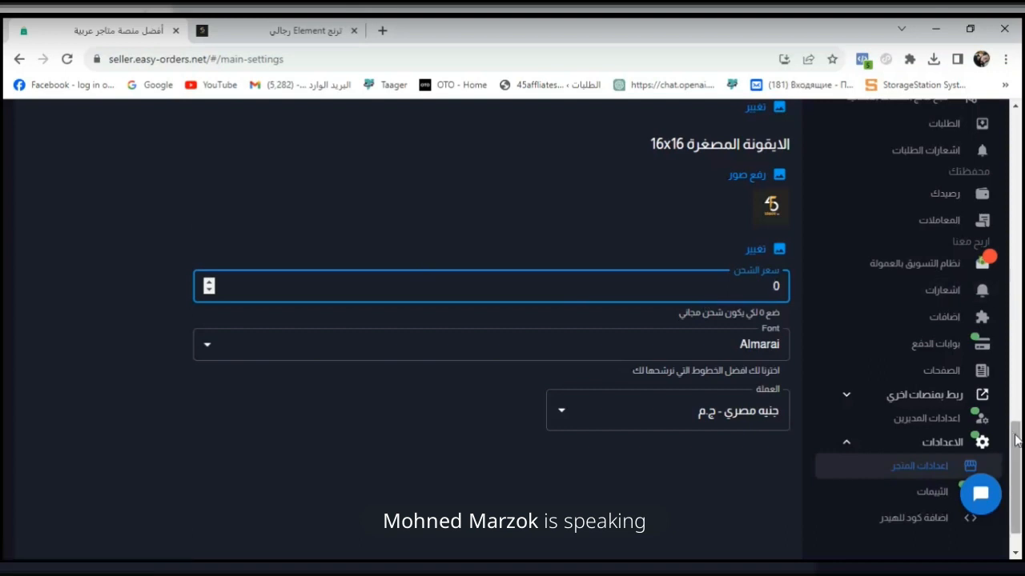
left_click_drag(1017, 440, 1020, 116)
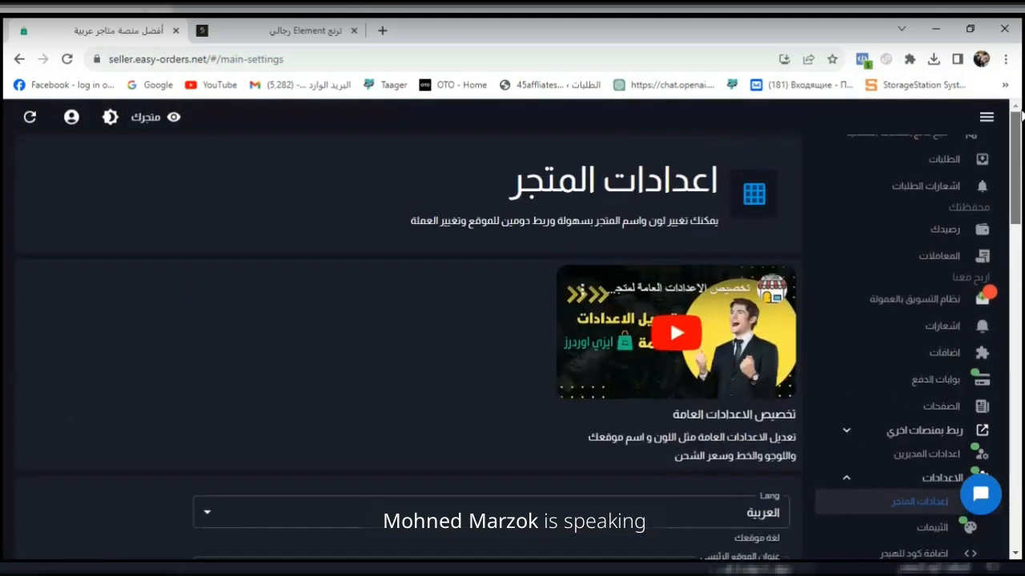
- Open the store's orders page and look through the order filters and the list of customer orders
left_click(942, 173)
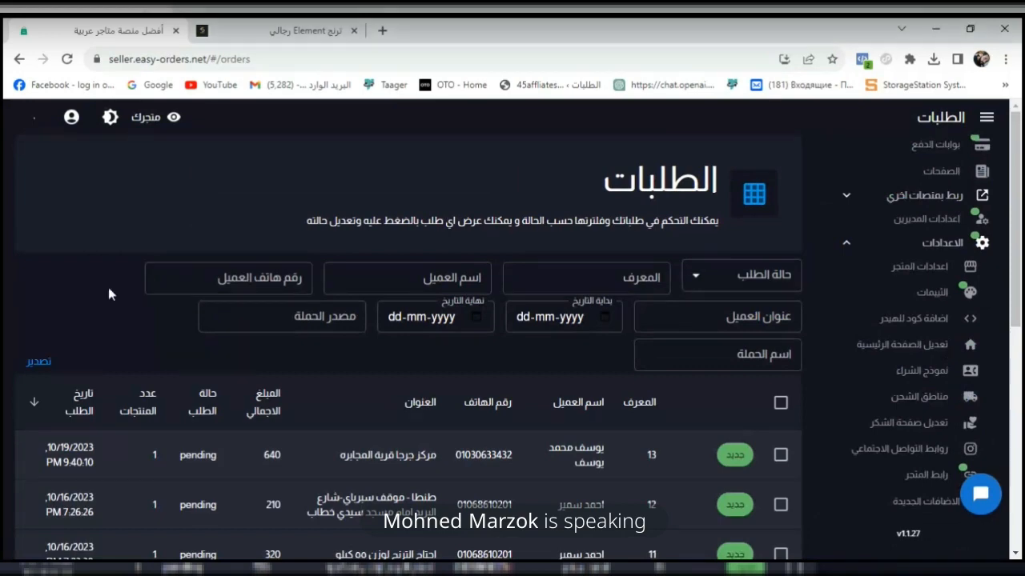
left_click_drag(1021, 275, 1017, 334)
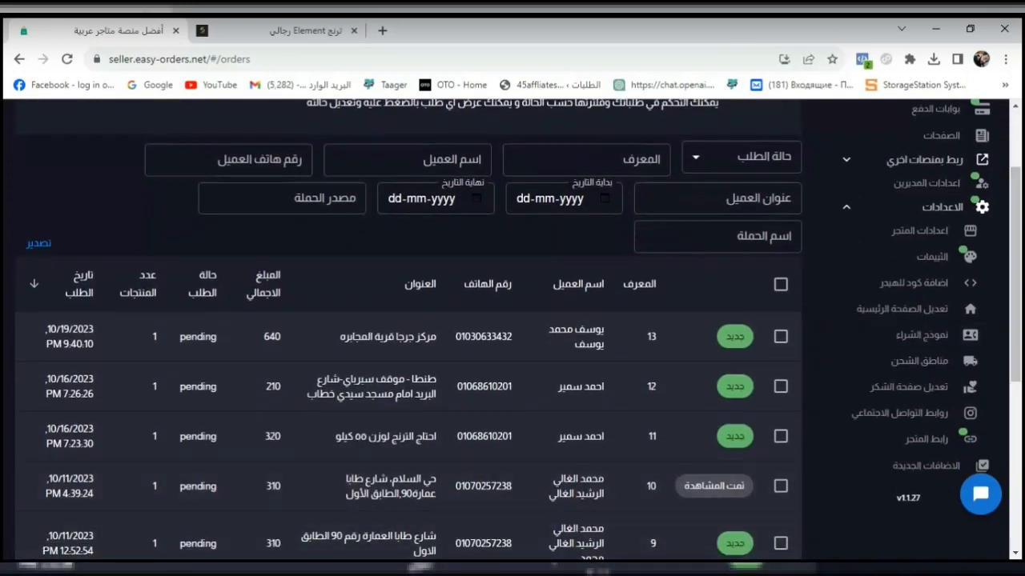
left_click(546, 575)
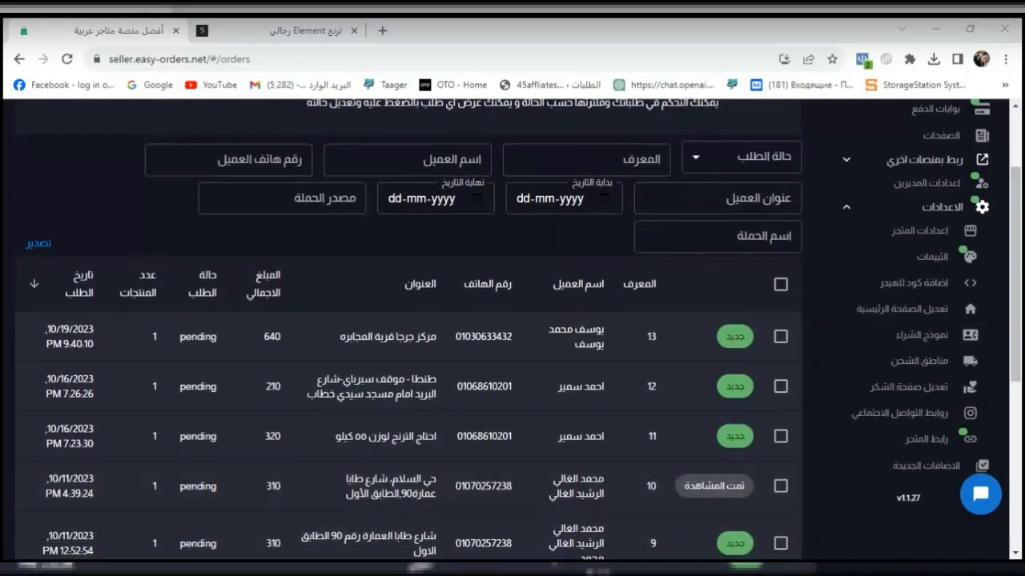